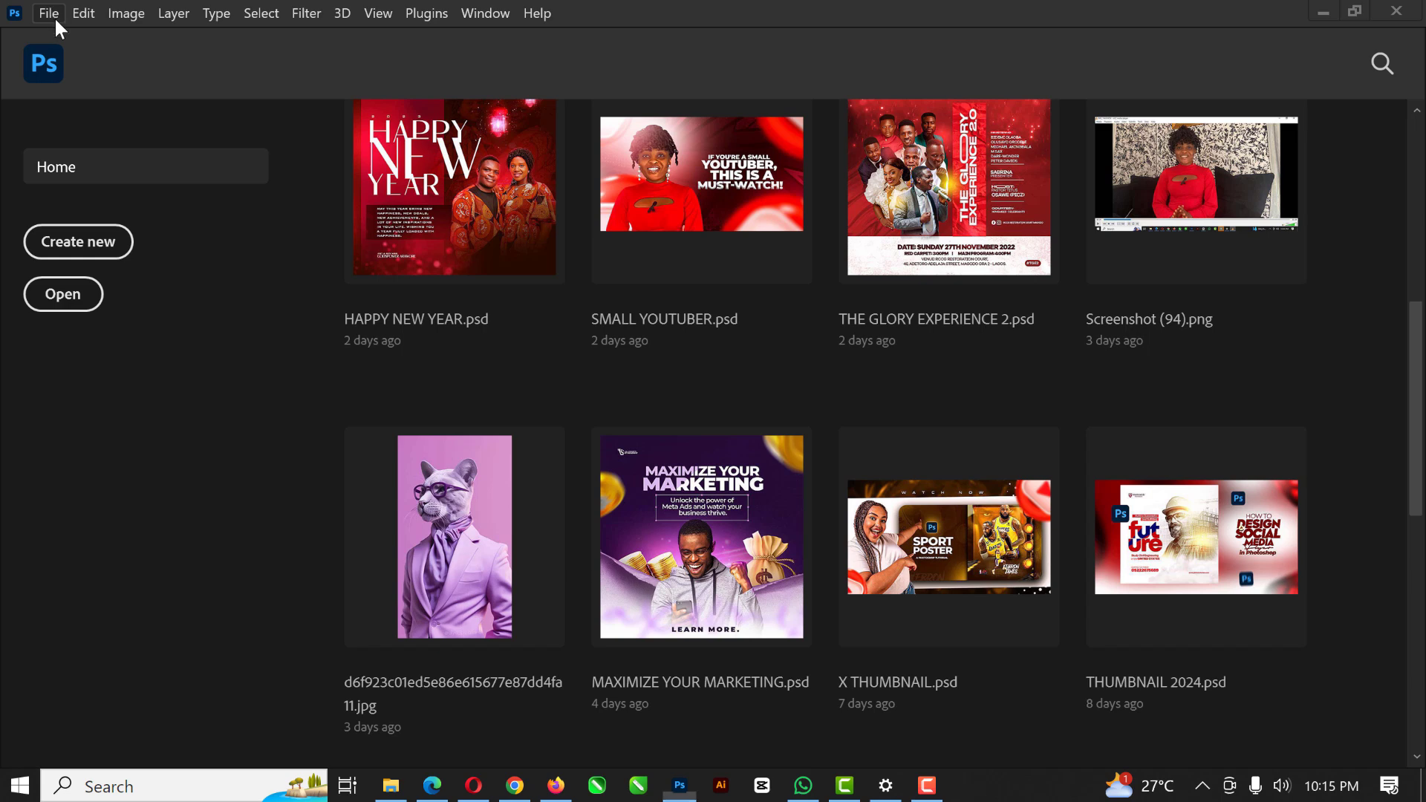
Create a new document named SPRITE POSTER, 5 x 5 inches at 300 pixels/inch, RGB Color with transparent background contents
click(56, 52)
key(ctrl+n)
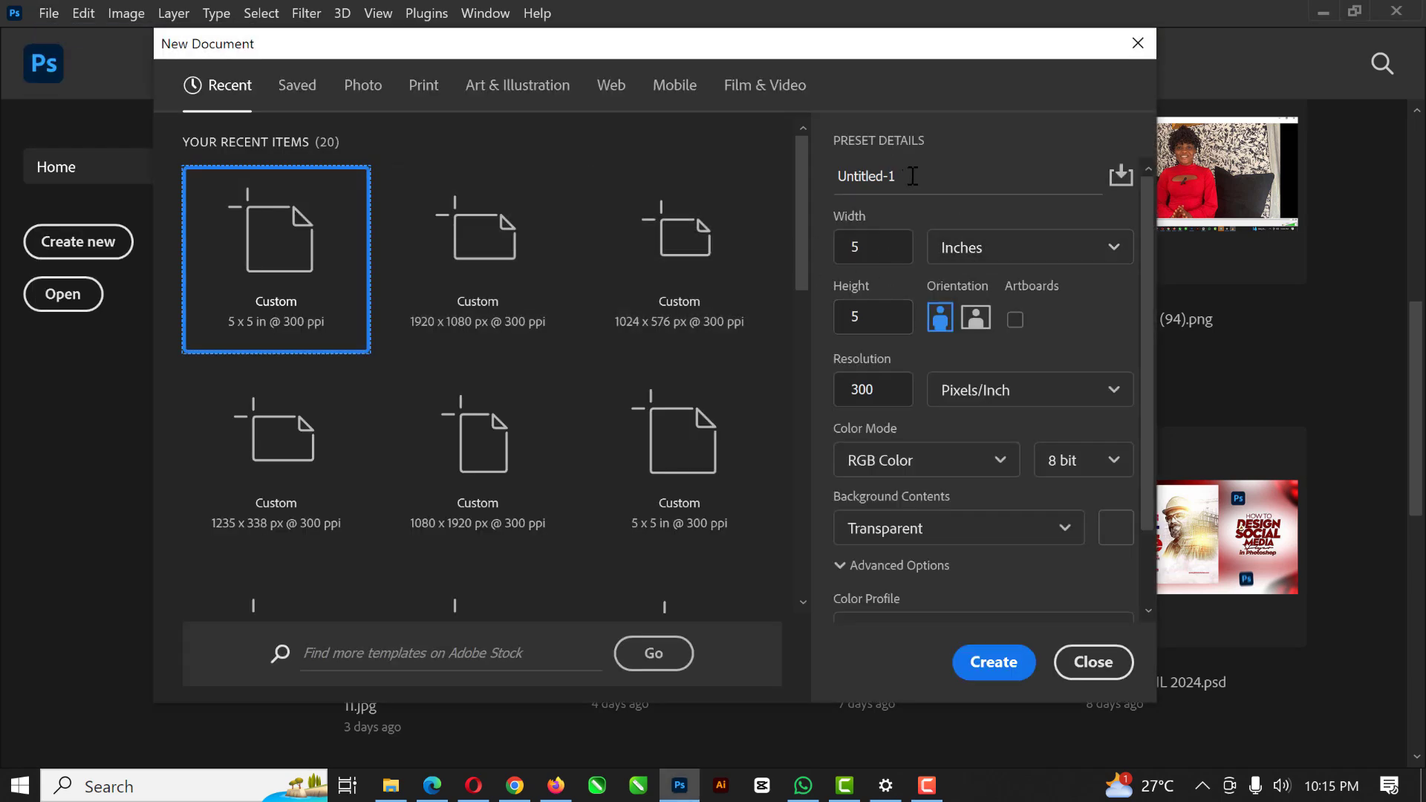
drag(908, 177, 835, 176)
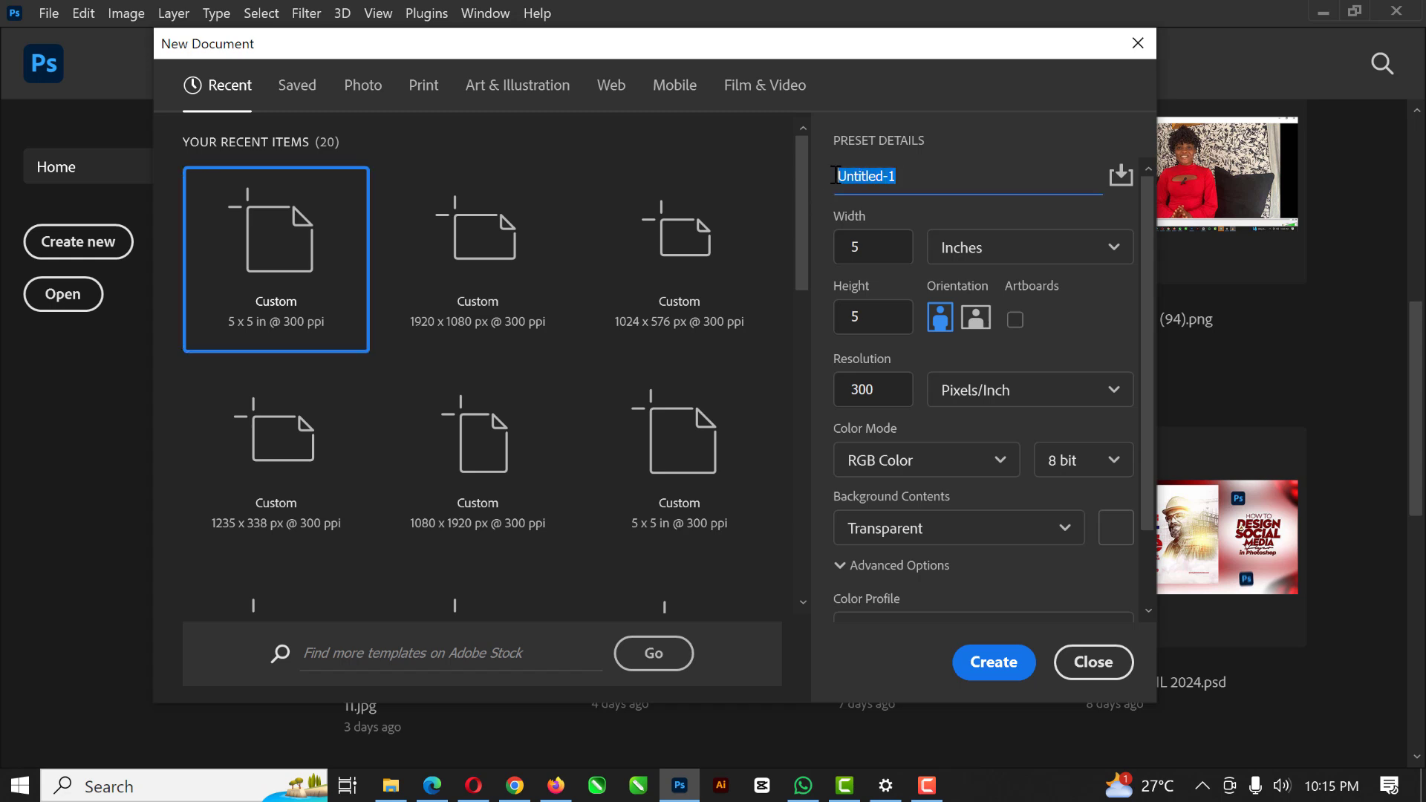
text(SPRITE POSTER)
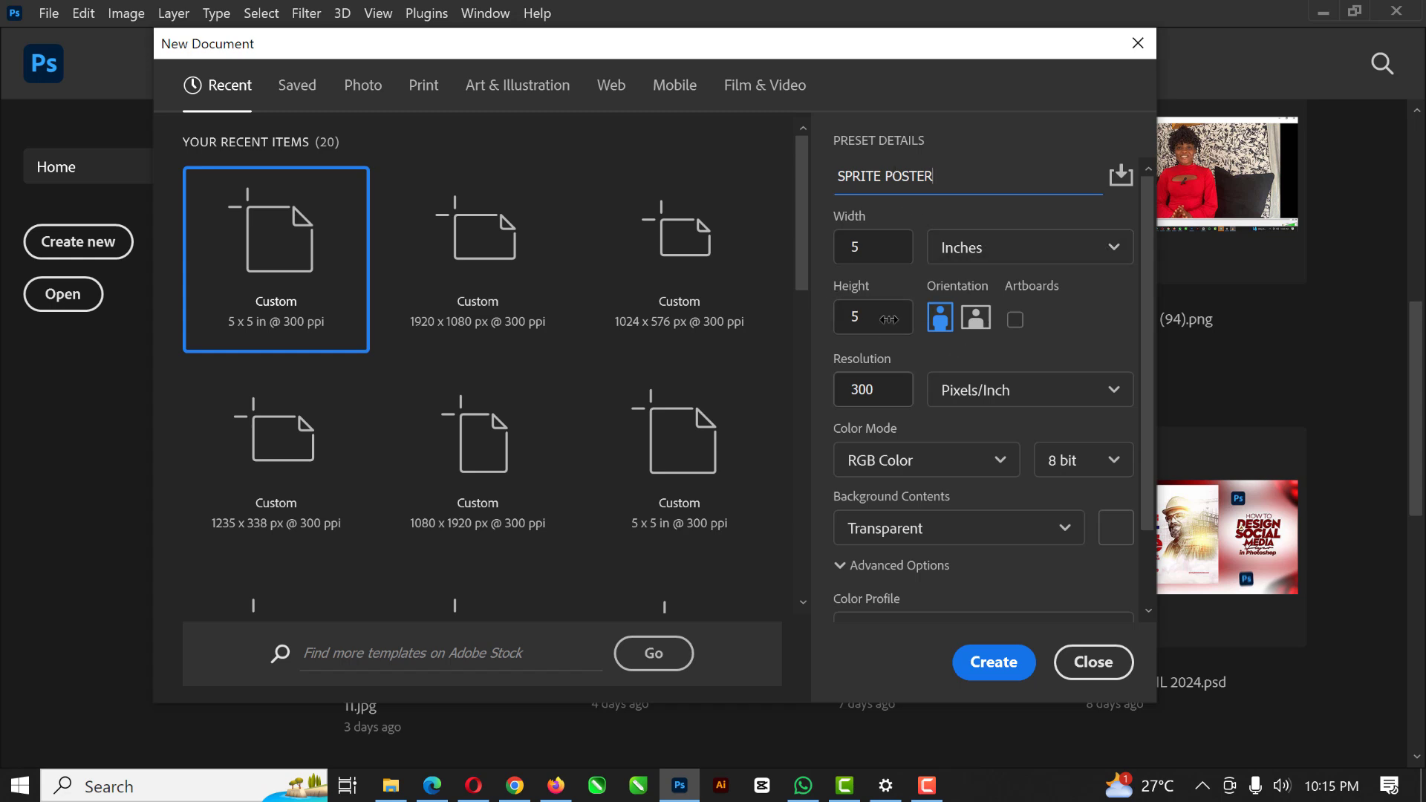
double_click(881, 248)
key(Tab)
key(Tab)
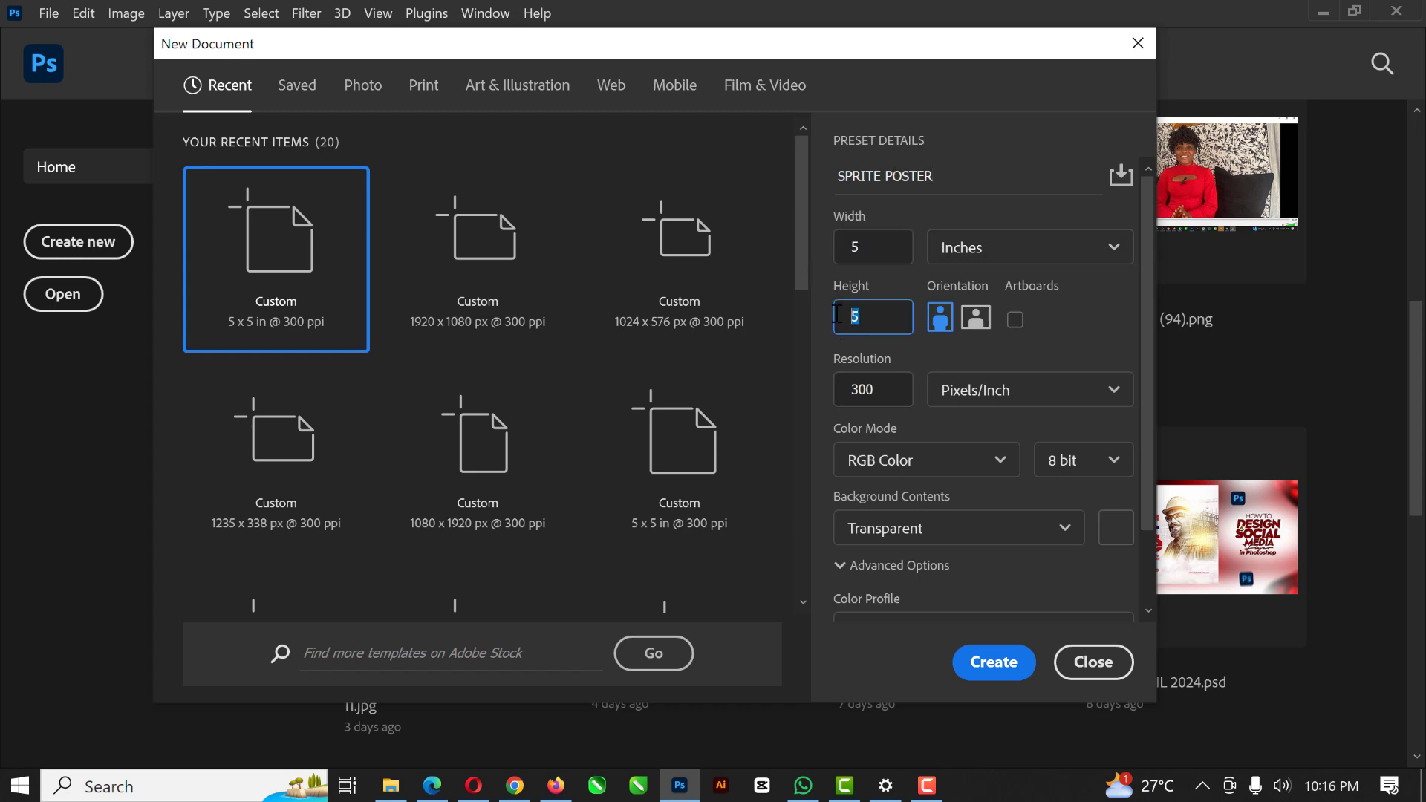
scroll(926, 513, down, 2)
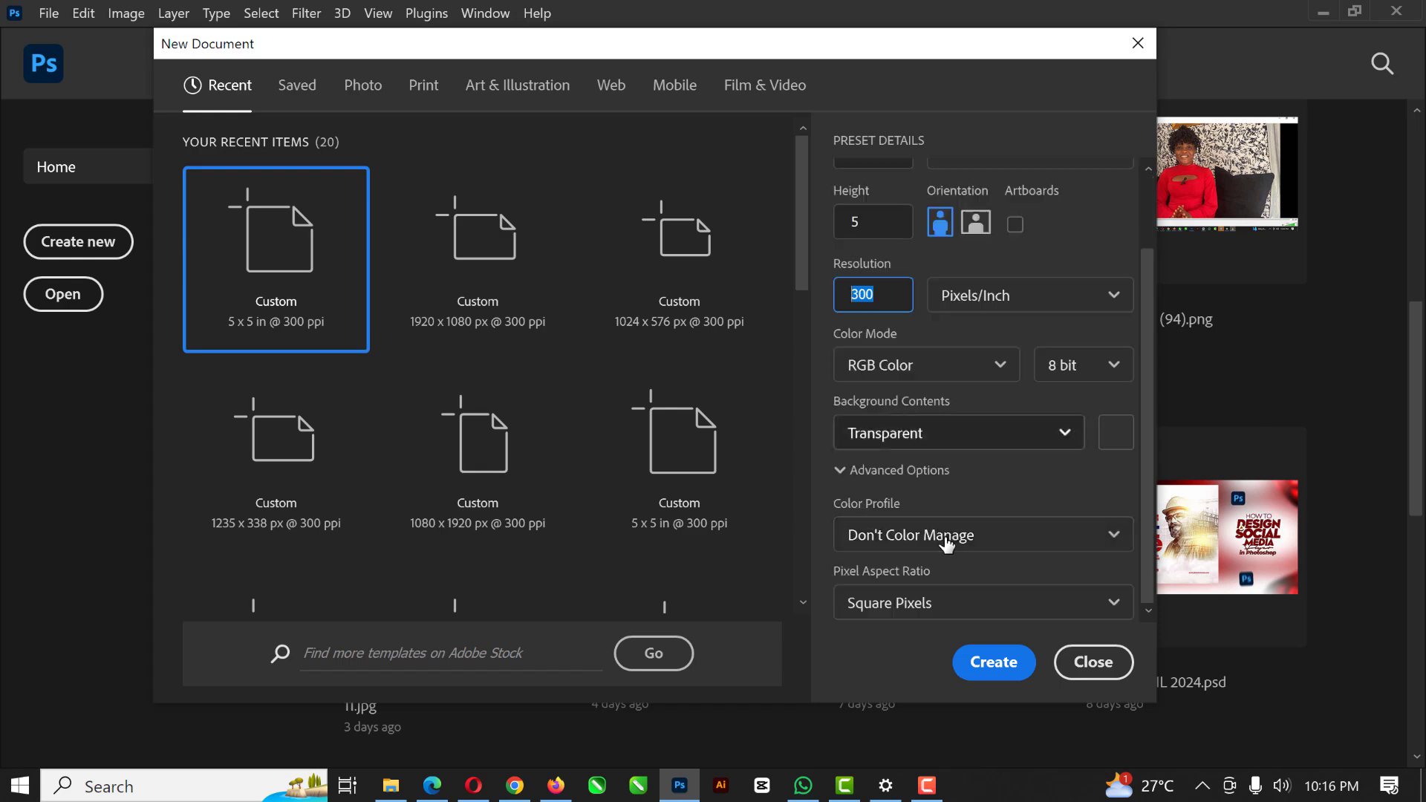
click(994, 662)
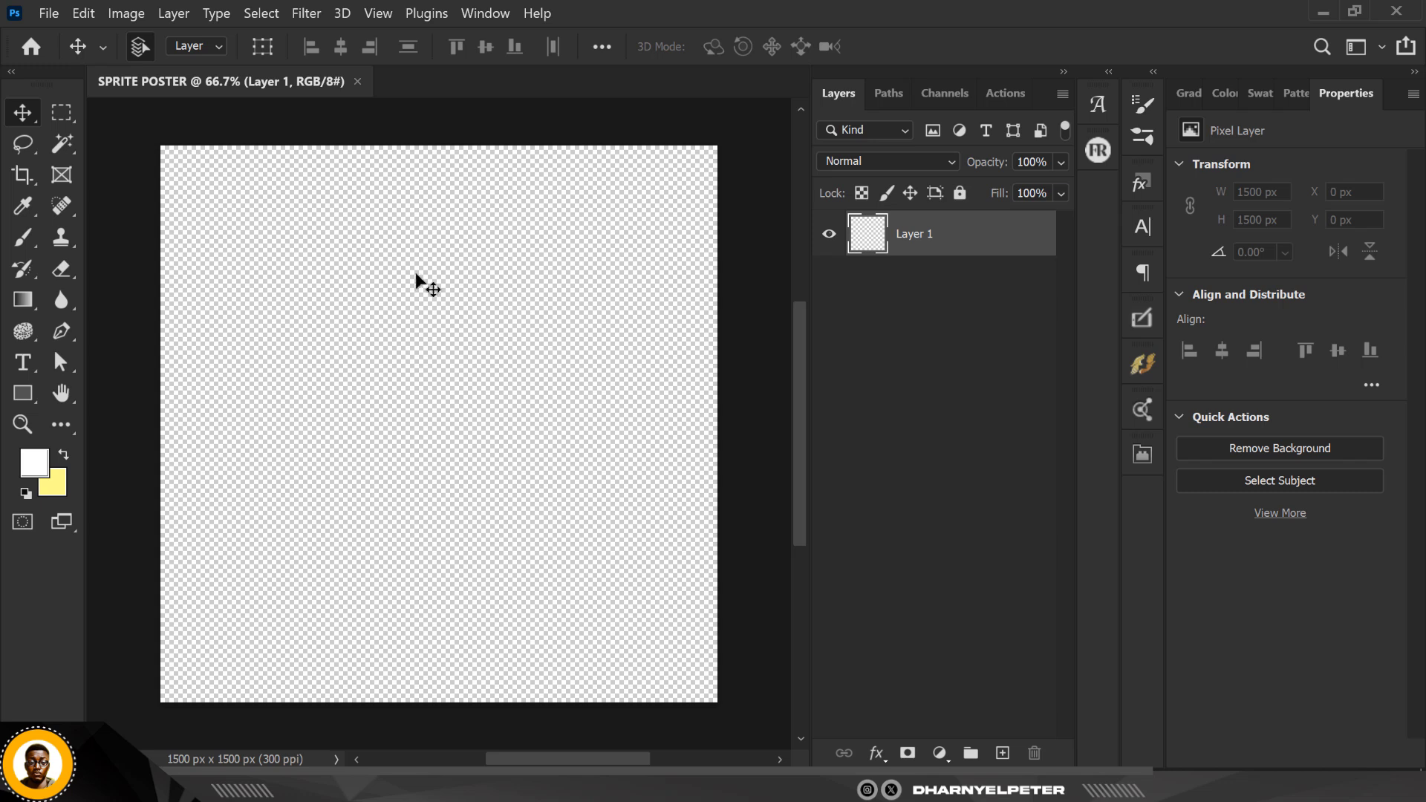
Swap the foreground and background colours and set the foreground colour to golden yellow #fccd29
click(65, 459)
click(34, 458)
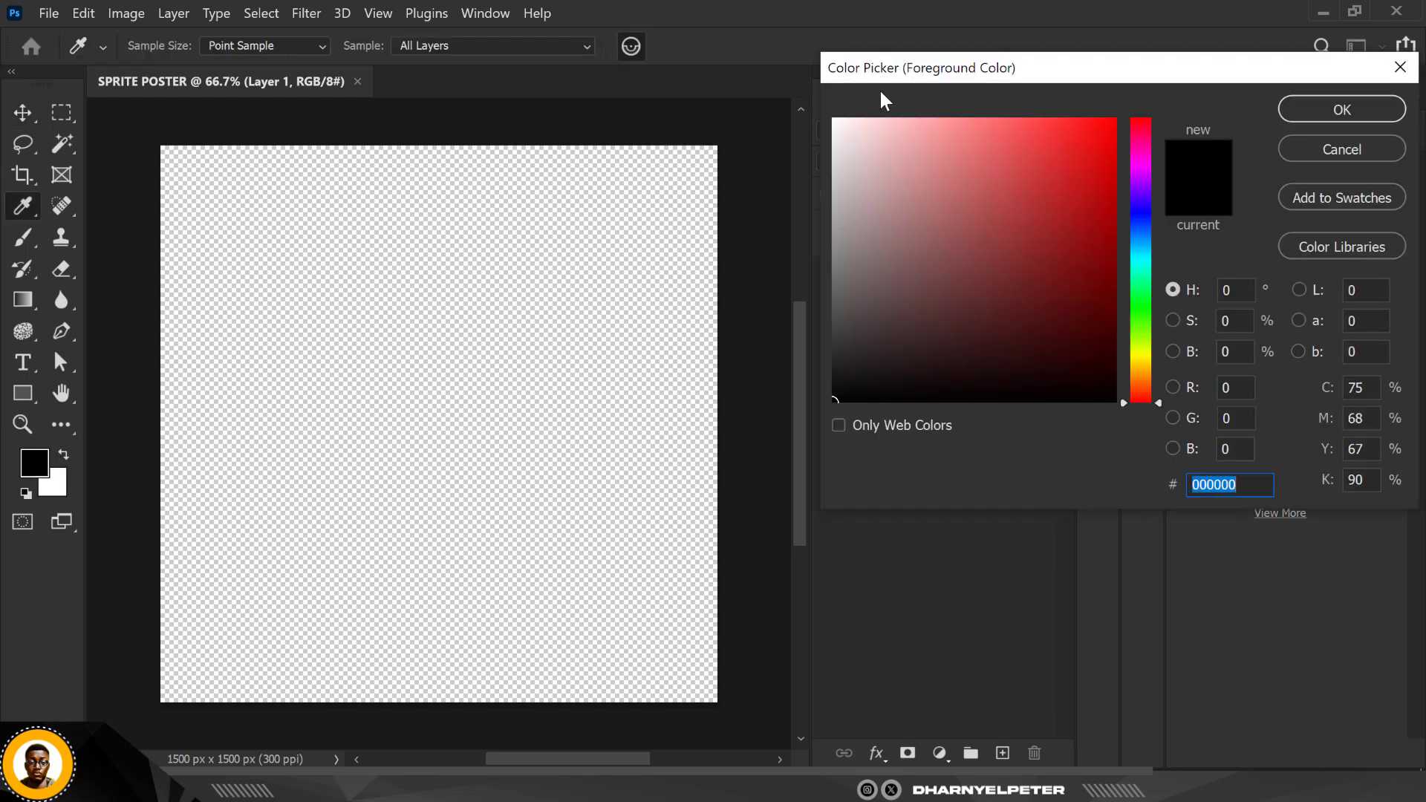
drag(1153, 388, 1152, 364)
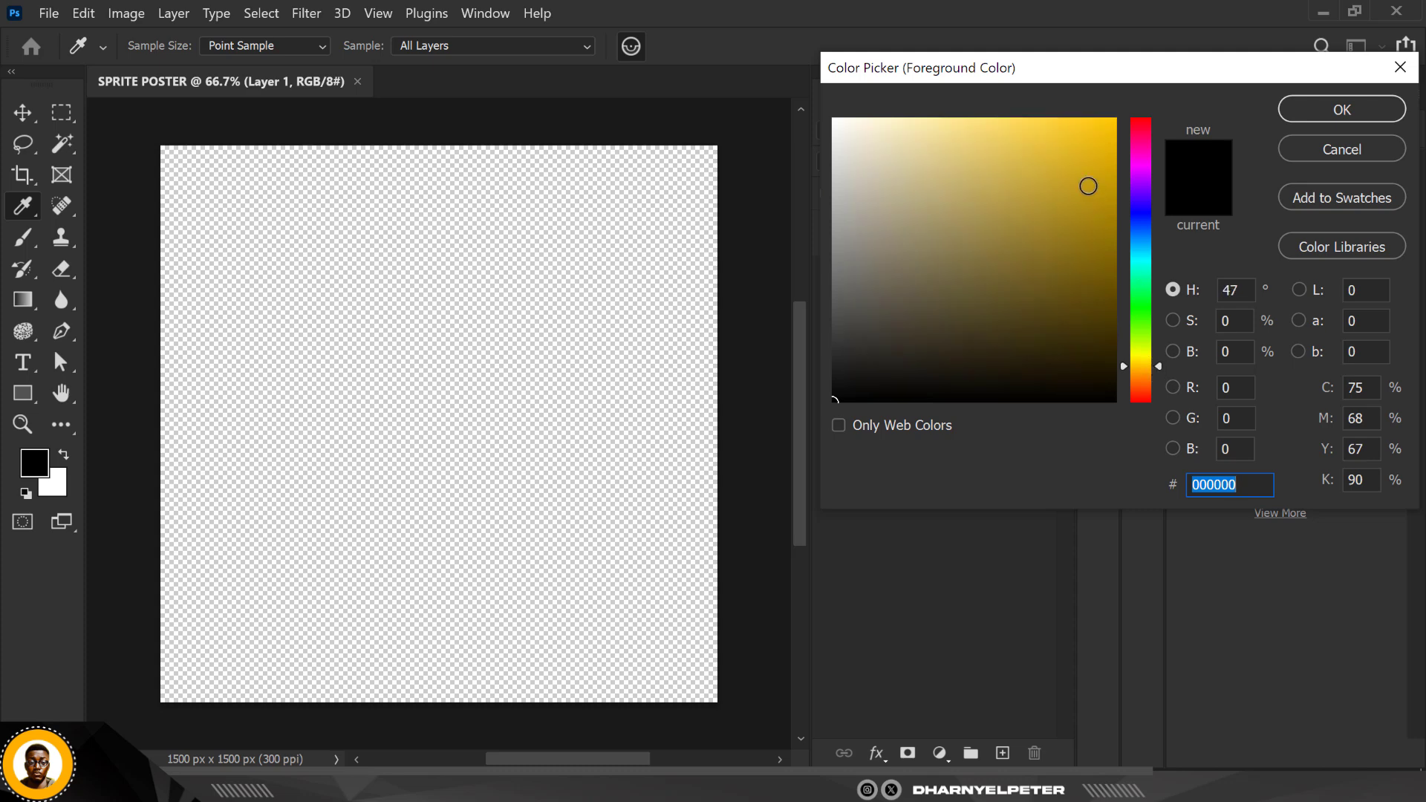
drag(1088, 184, 1071, 122)
click(1342, 109)
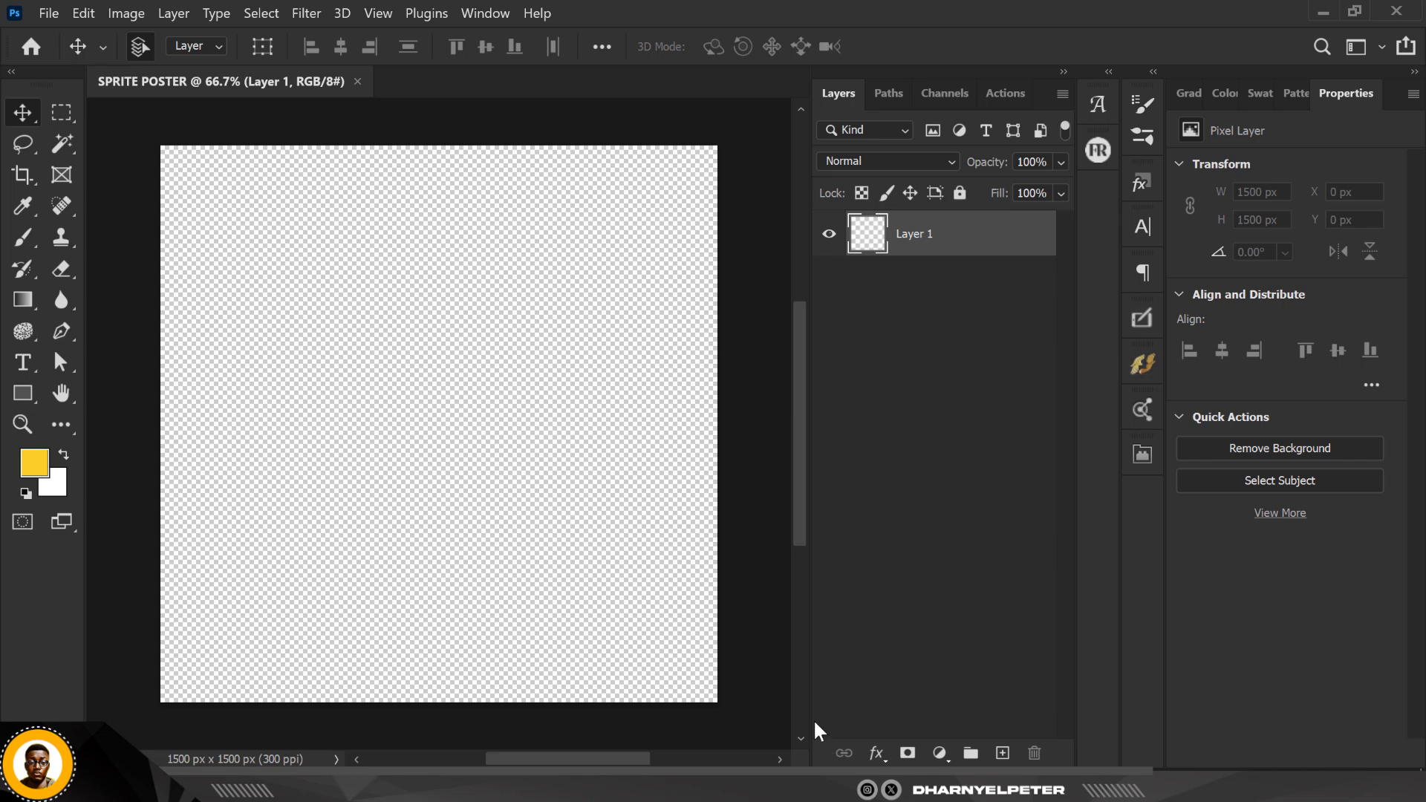
Add a Solid Color fill layer in the yellow foreground colour to cover the canvas
click(941, 753)
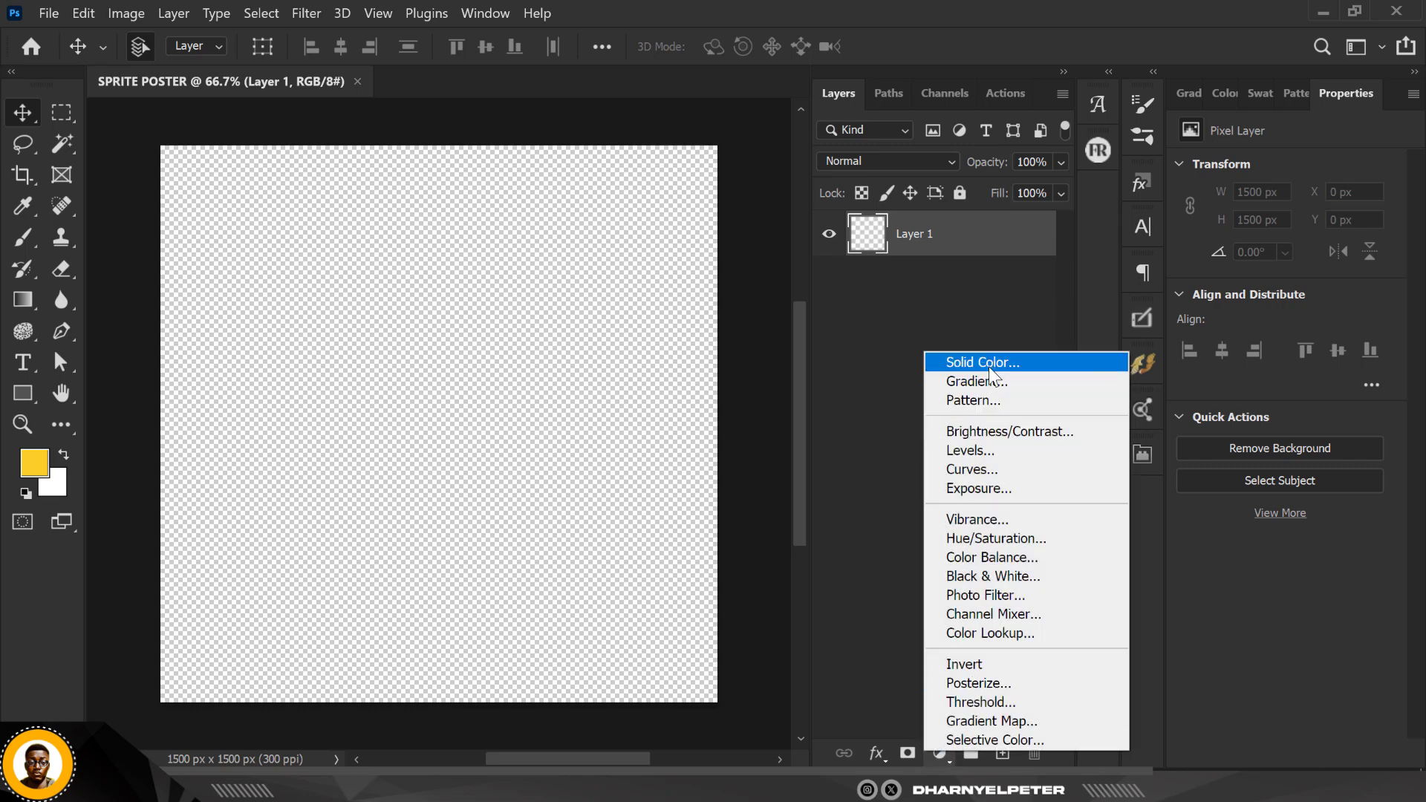
click(1016, 363)
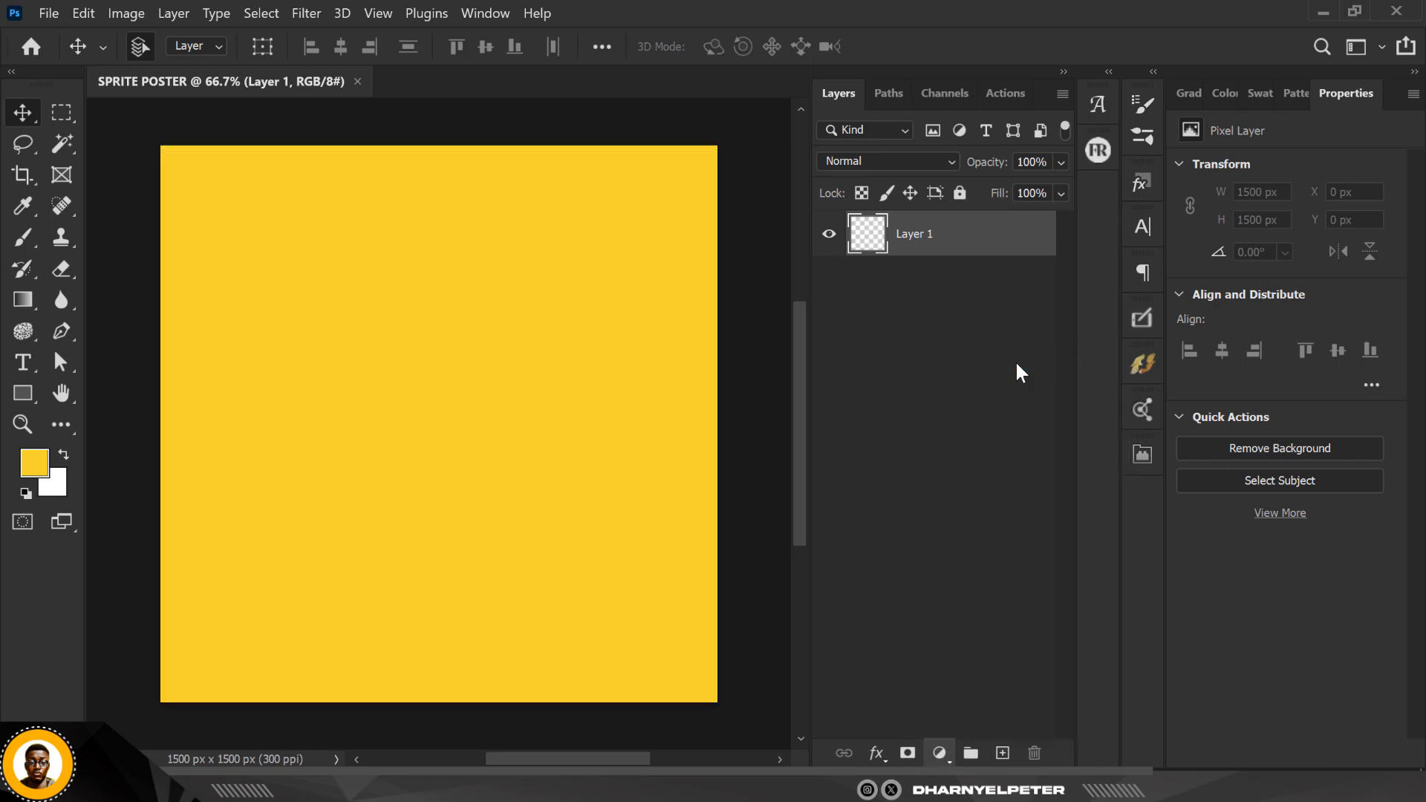
key(Return)
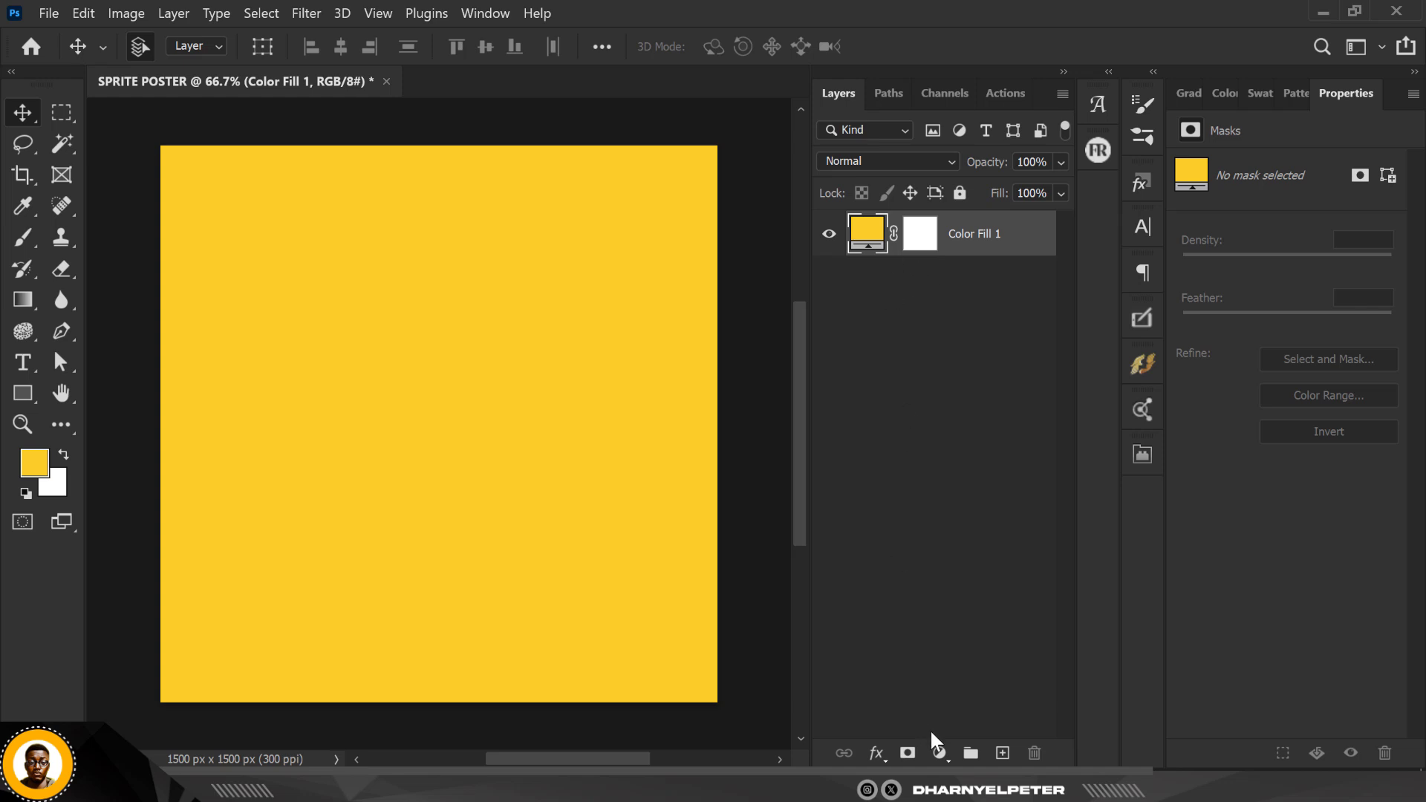
Check the hex codes of the current background and foreground colours
click(60, 486)
double_click(1228, 485)
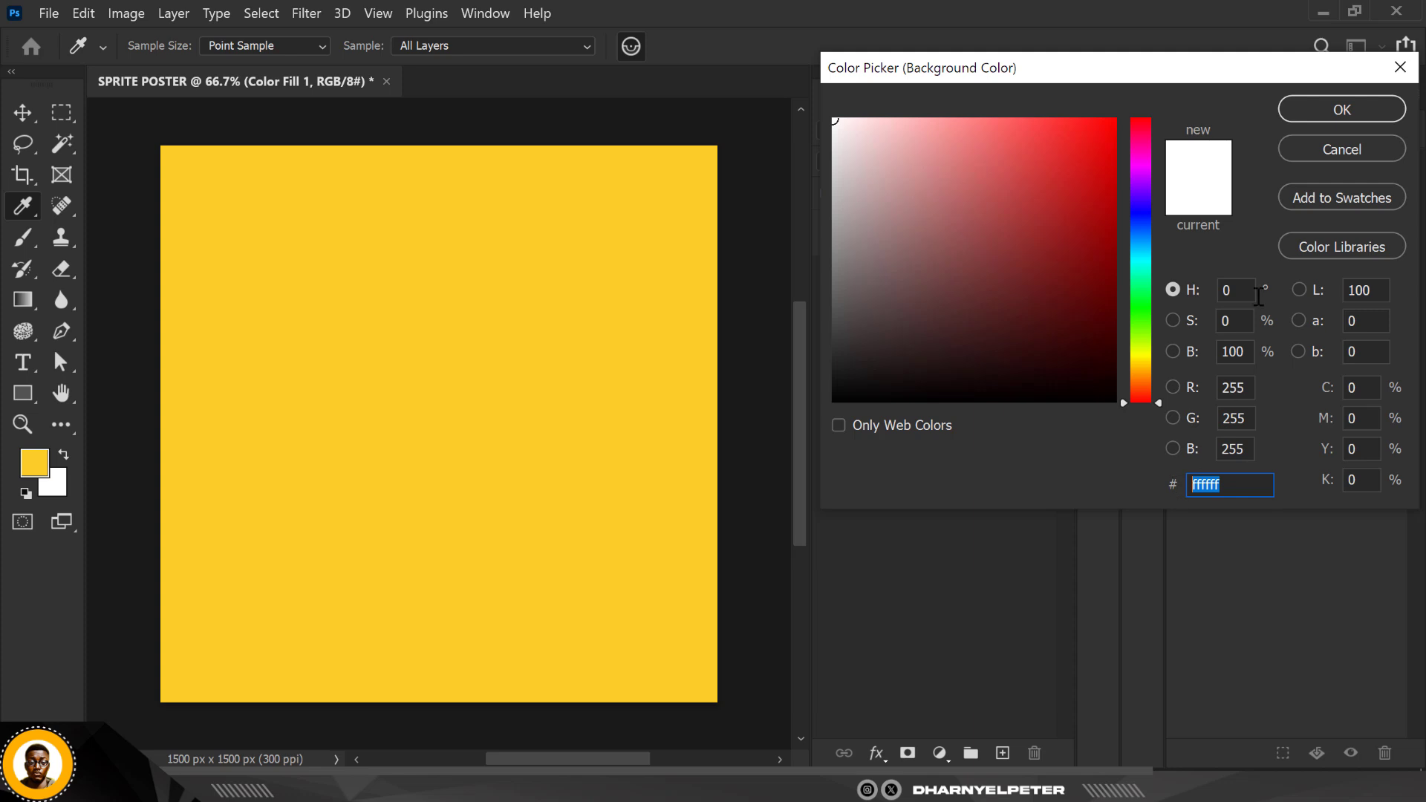
click(1342, 149)
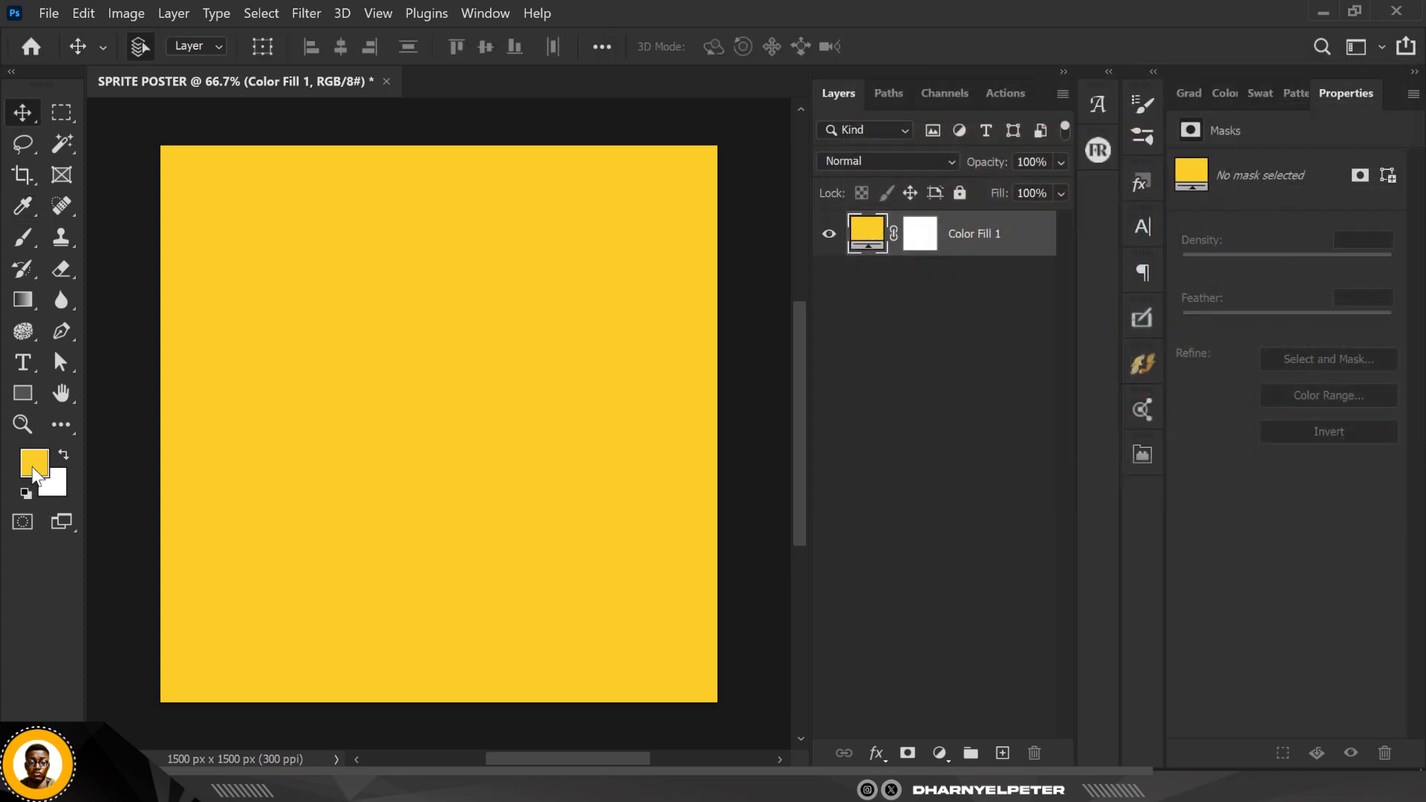
click(33, 466)
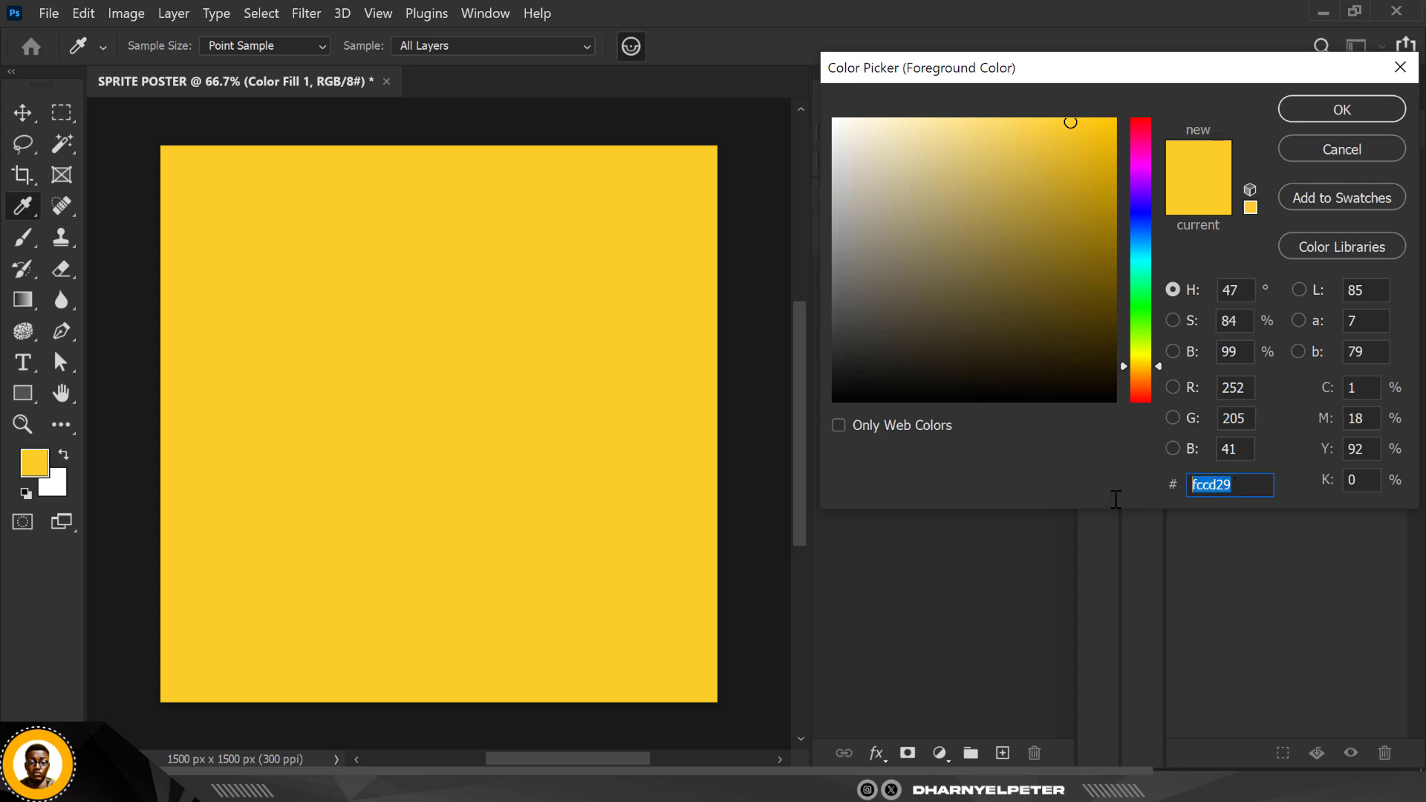
click(1342, 109)
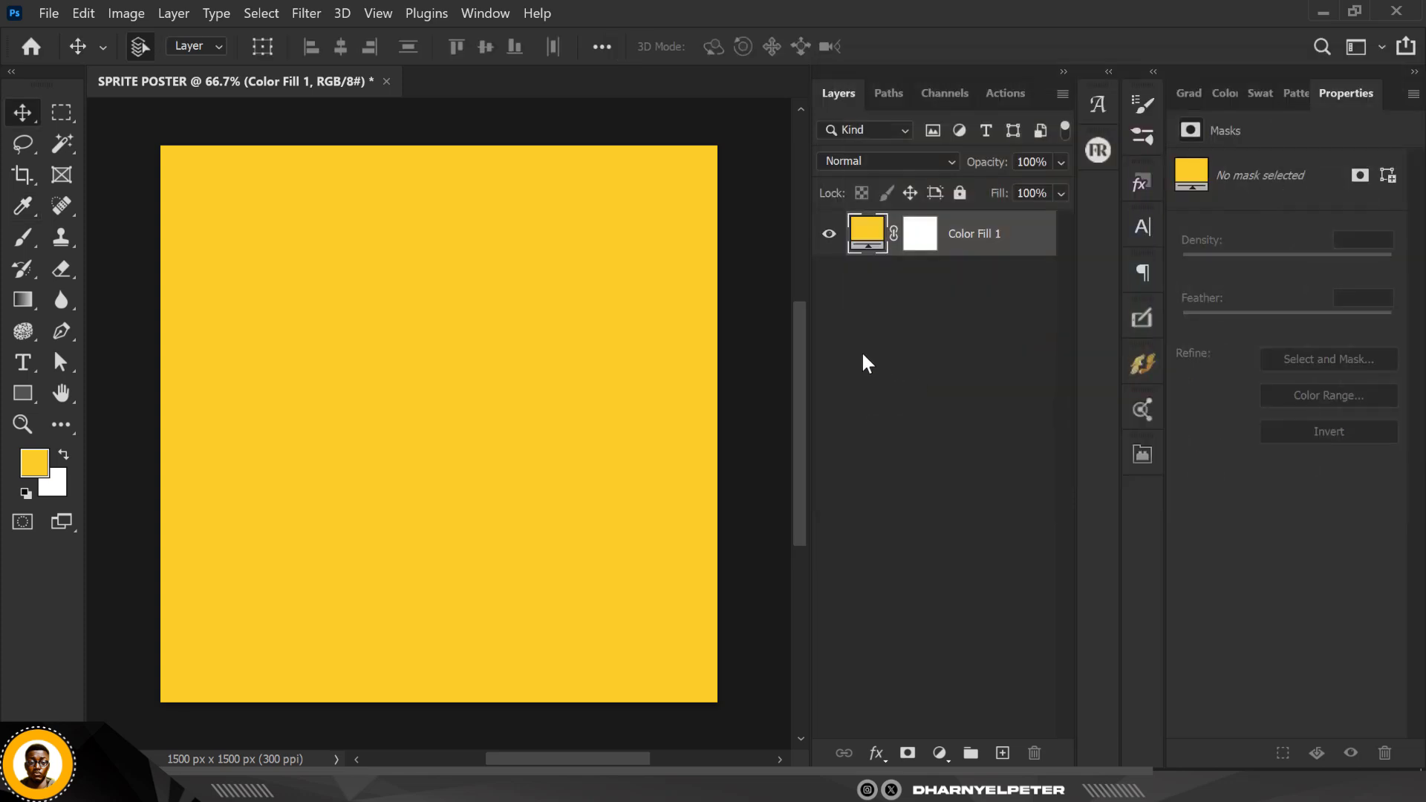
Add a Gradient fill layer using the Basics foreground-to-background preset, with Radial style and Reverse enabled
click(940, 753)
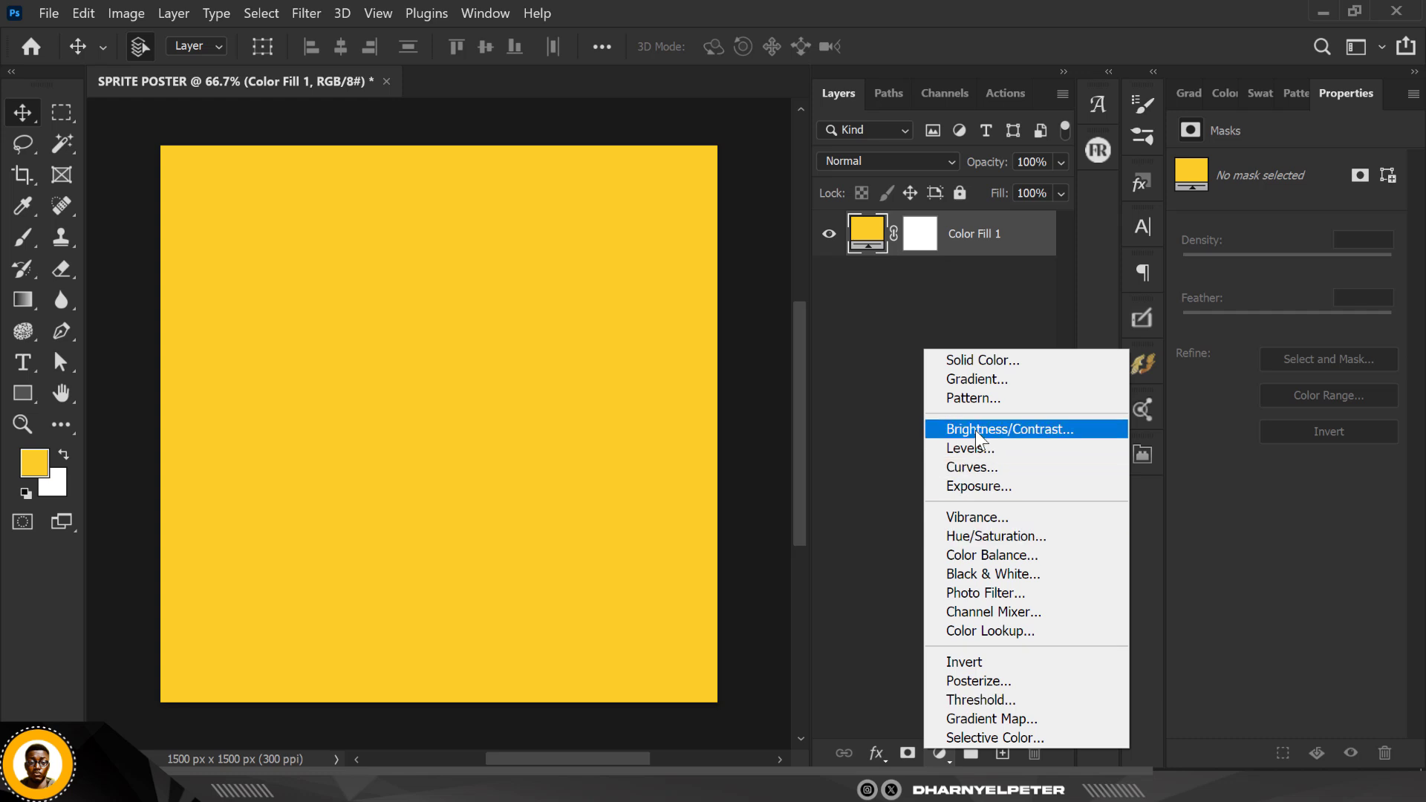
click(991, 379)
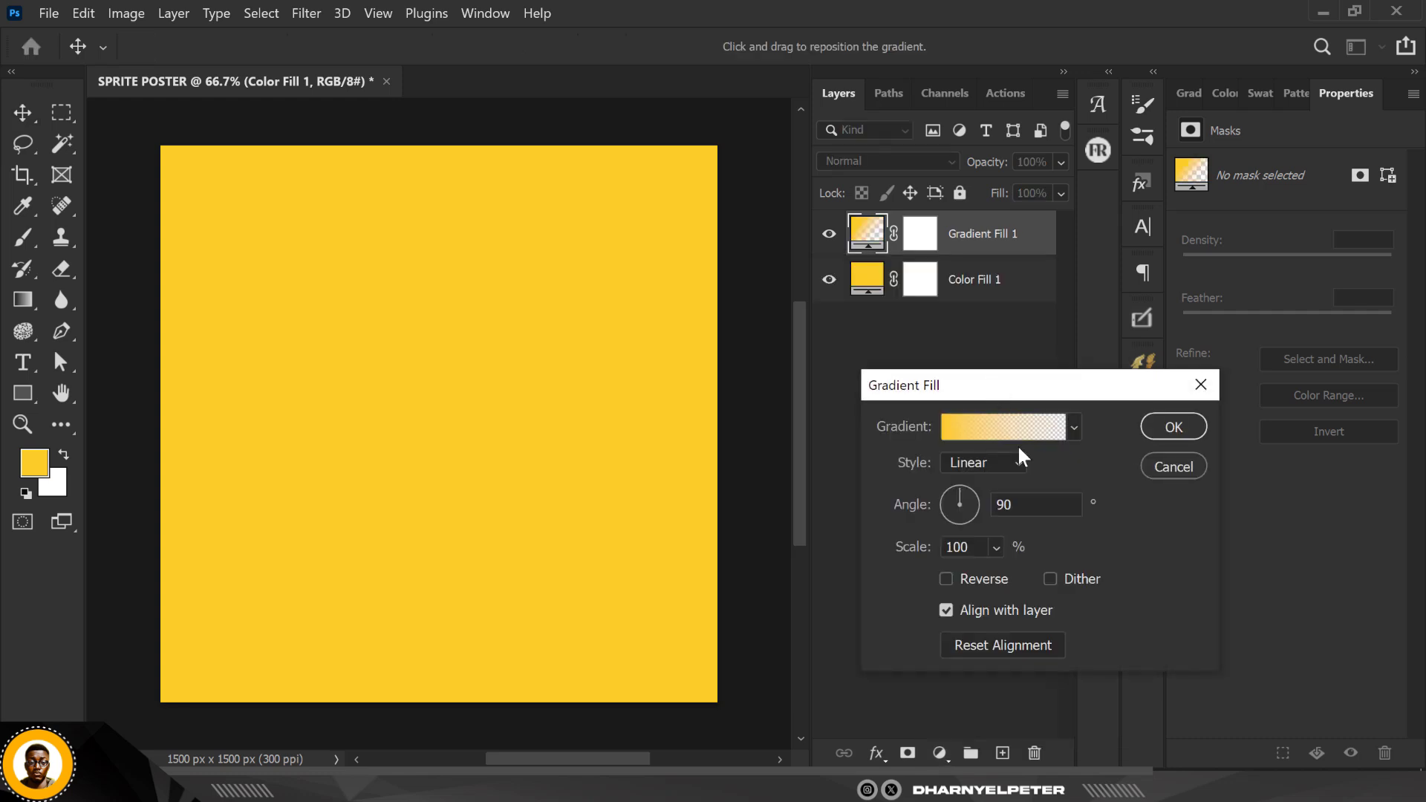
click(1075, 427)
click(918, 508)
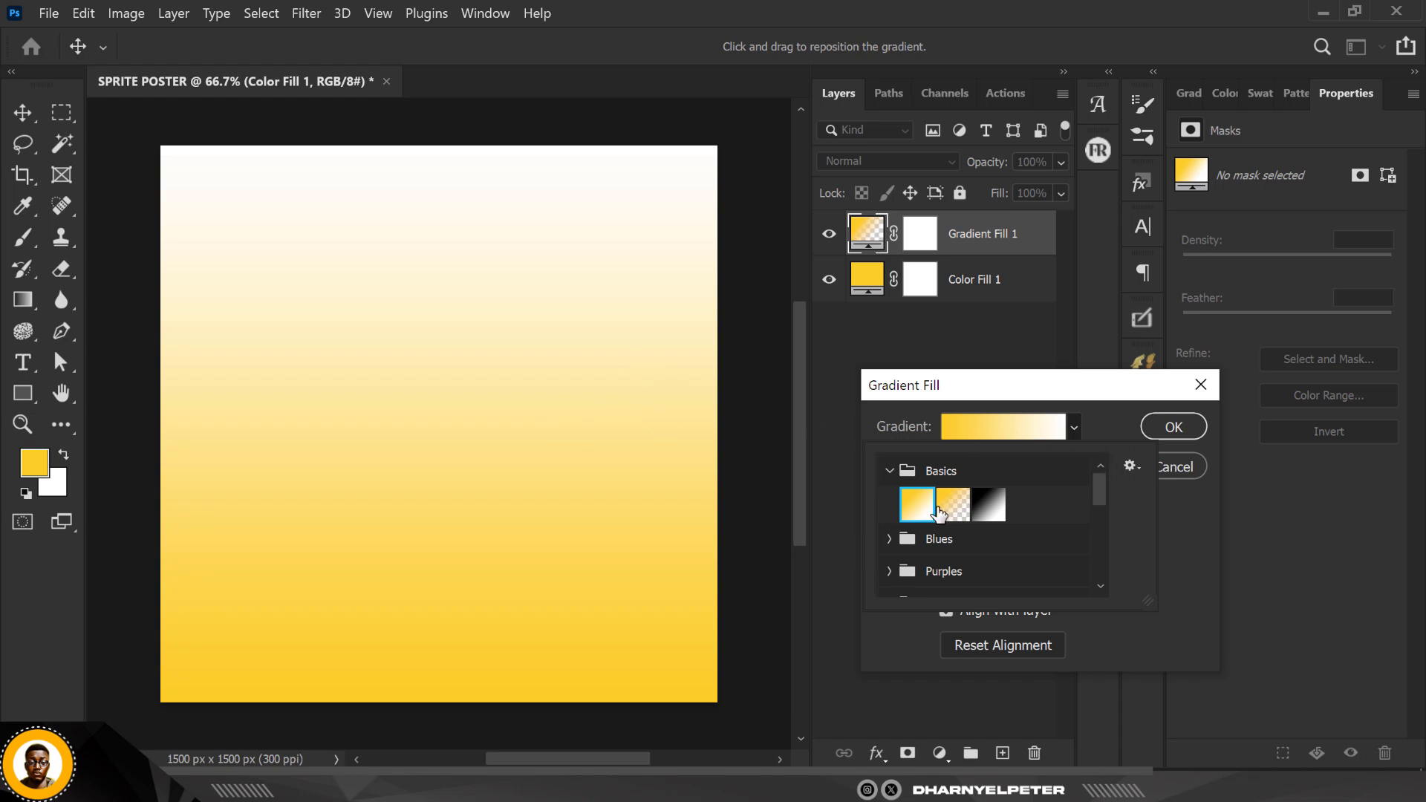
click(1107, 402)
click(1011, 460)
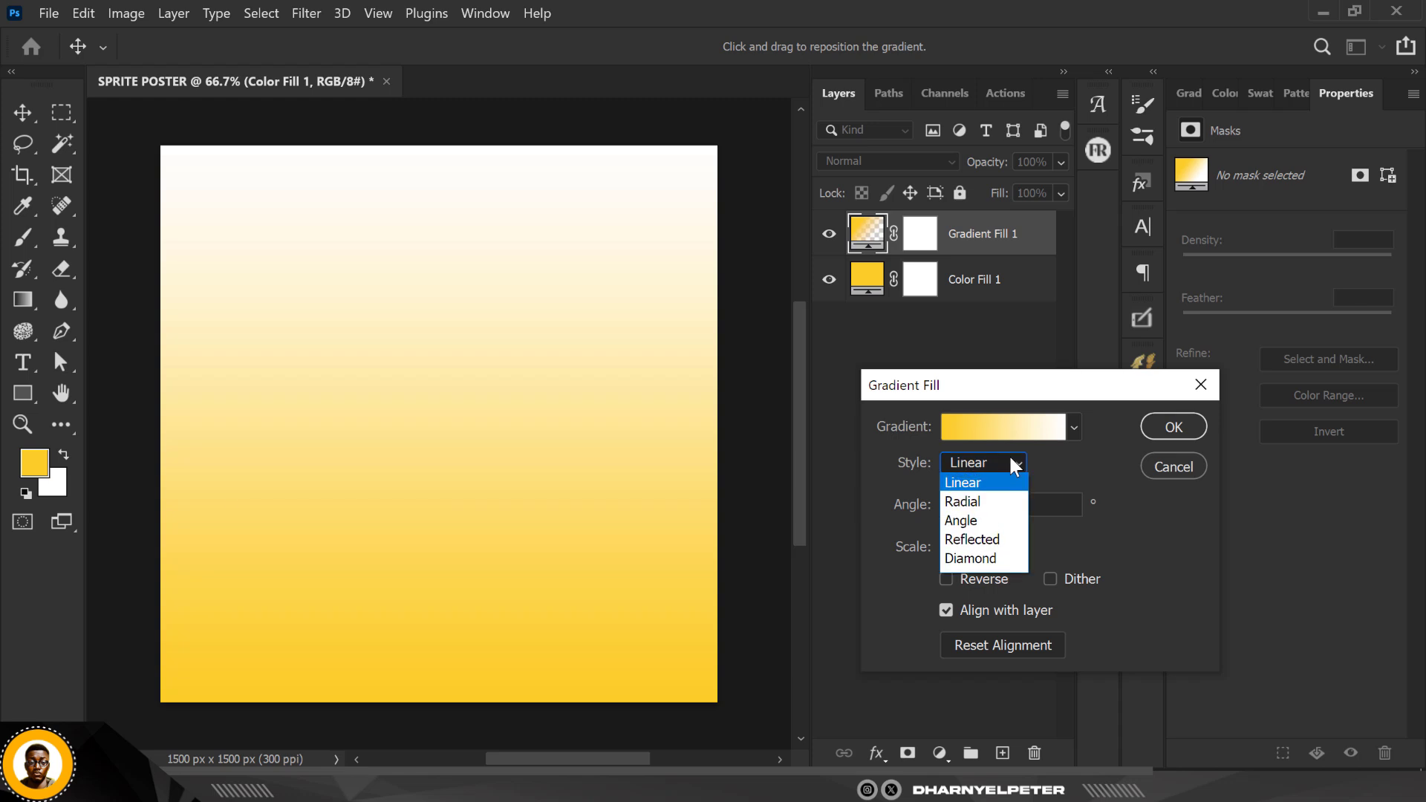
click(972, 498)
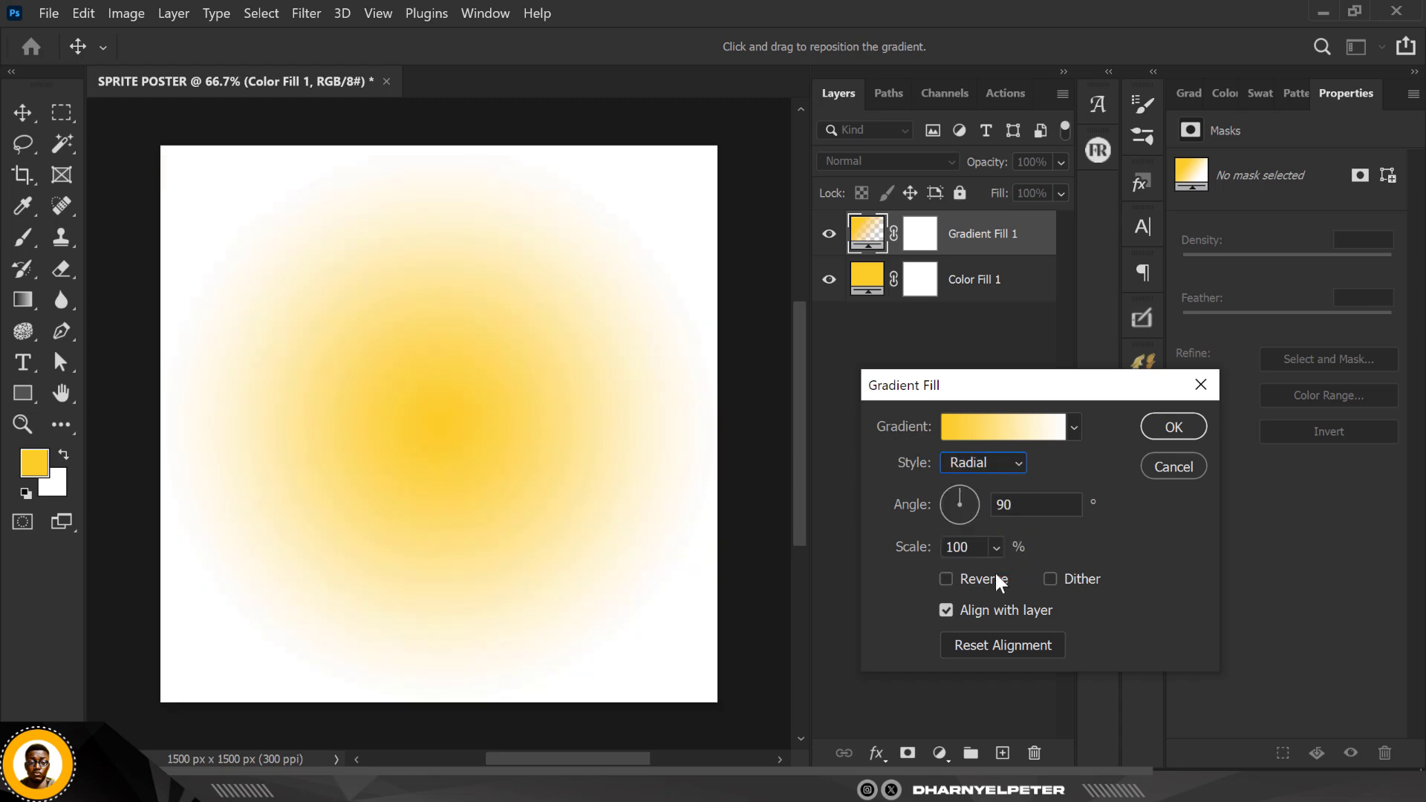
click(945, 582)
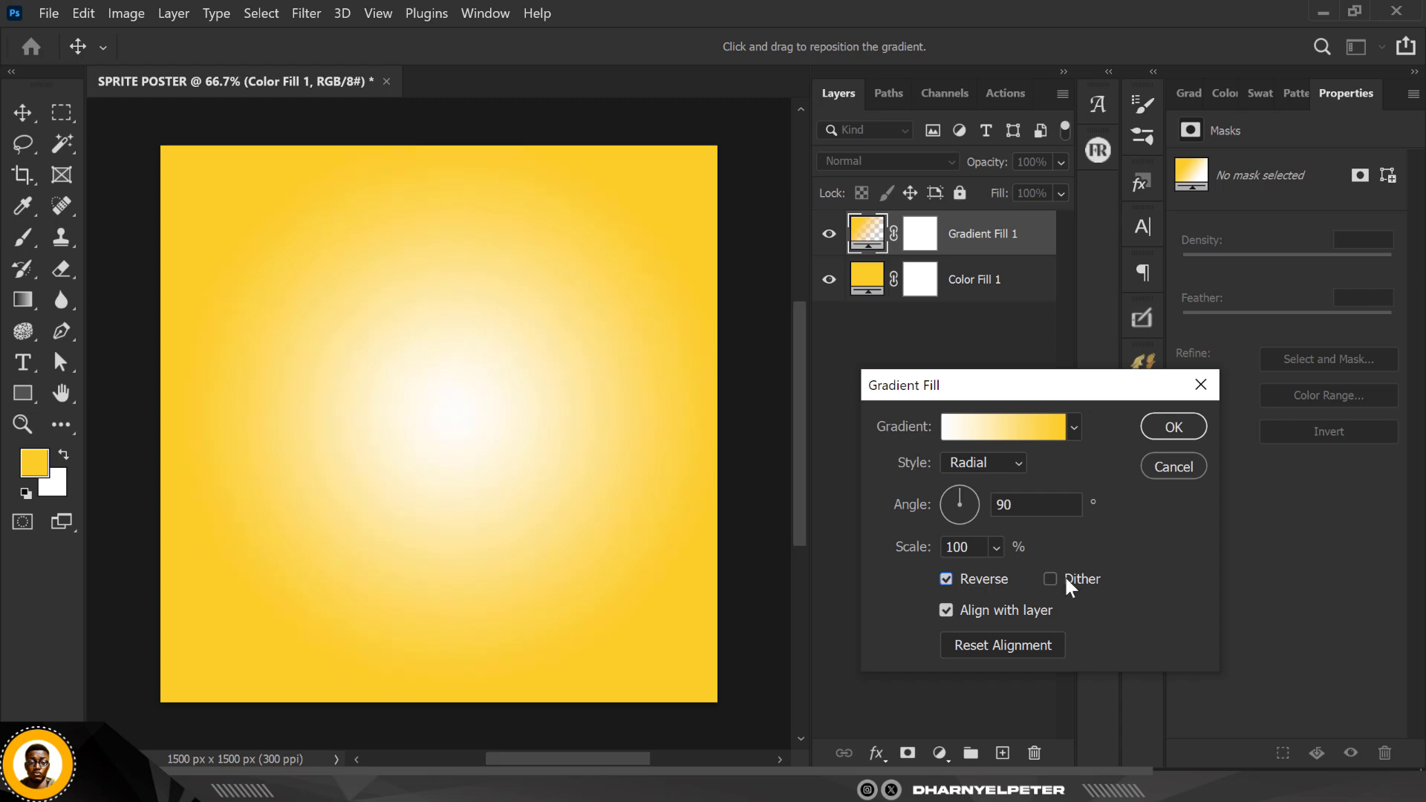
Scale the radial gradient to 341% and reposition its white glow slightly above the canvas centre
click(996, 549)
drag(1027, 577, 1030, 573)
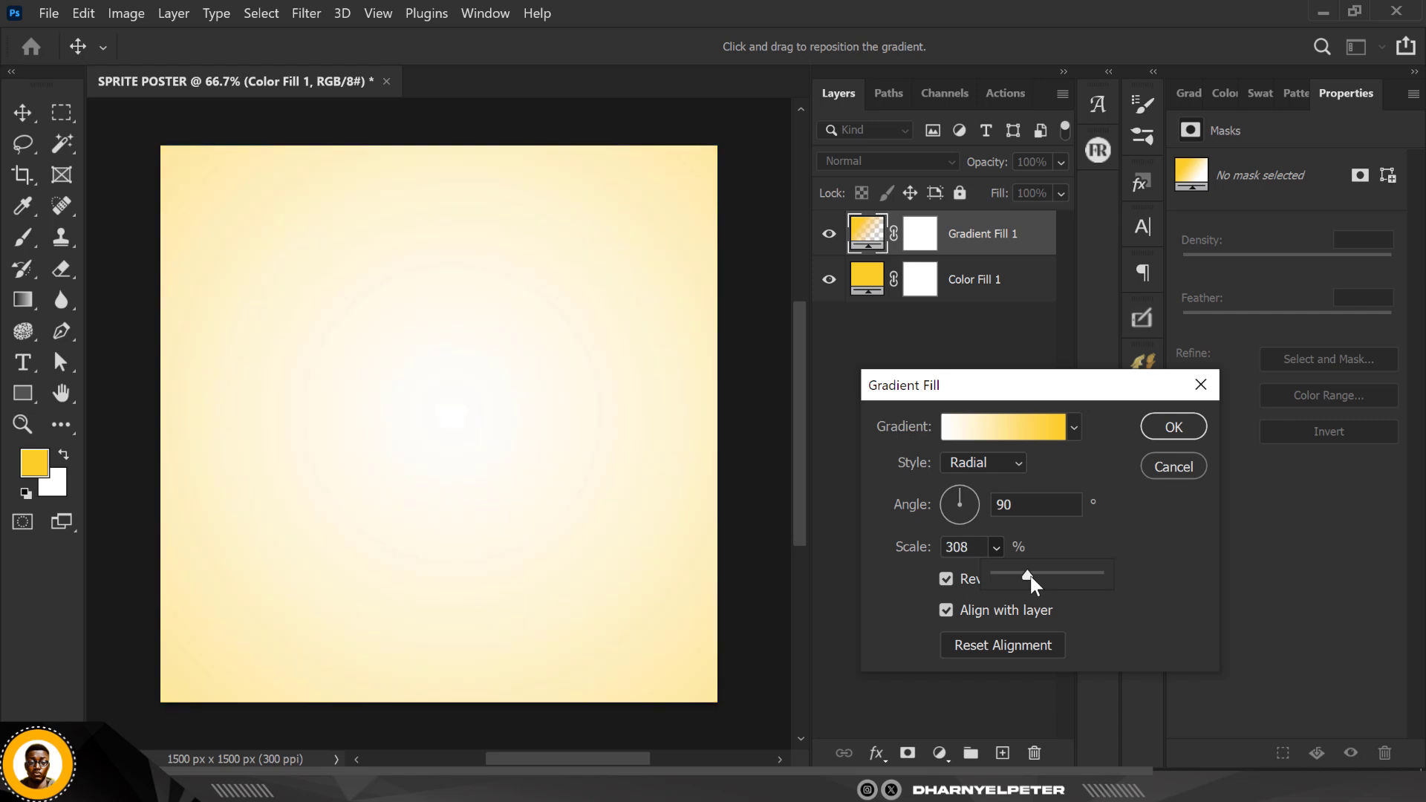
drag(527, 453, 529, 433)
click(996, 551)
drag(1019, 577, 1020, 577)
click(509, 414)
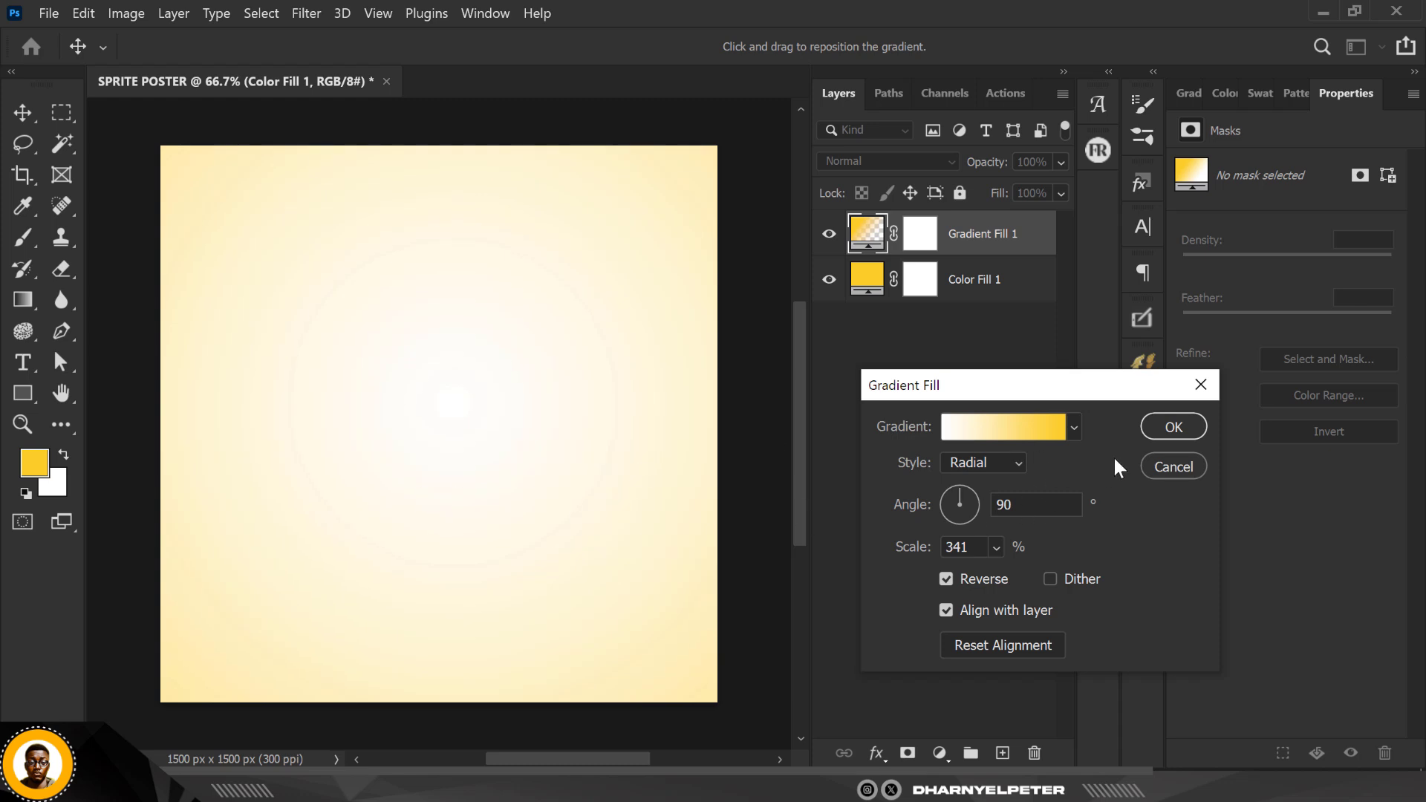
click(1175, 427)
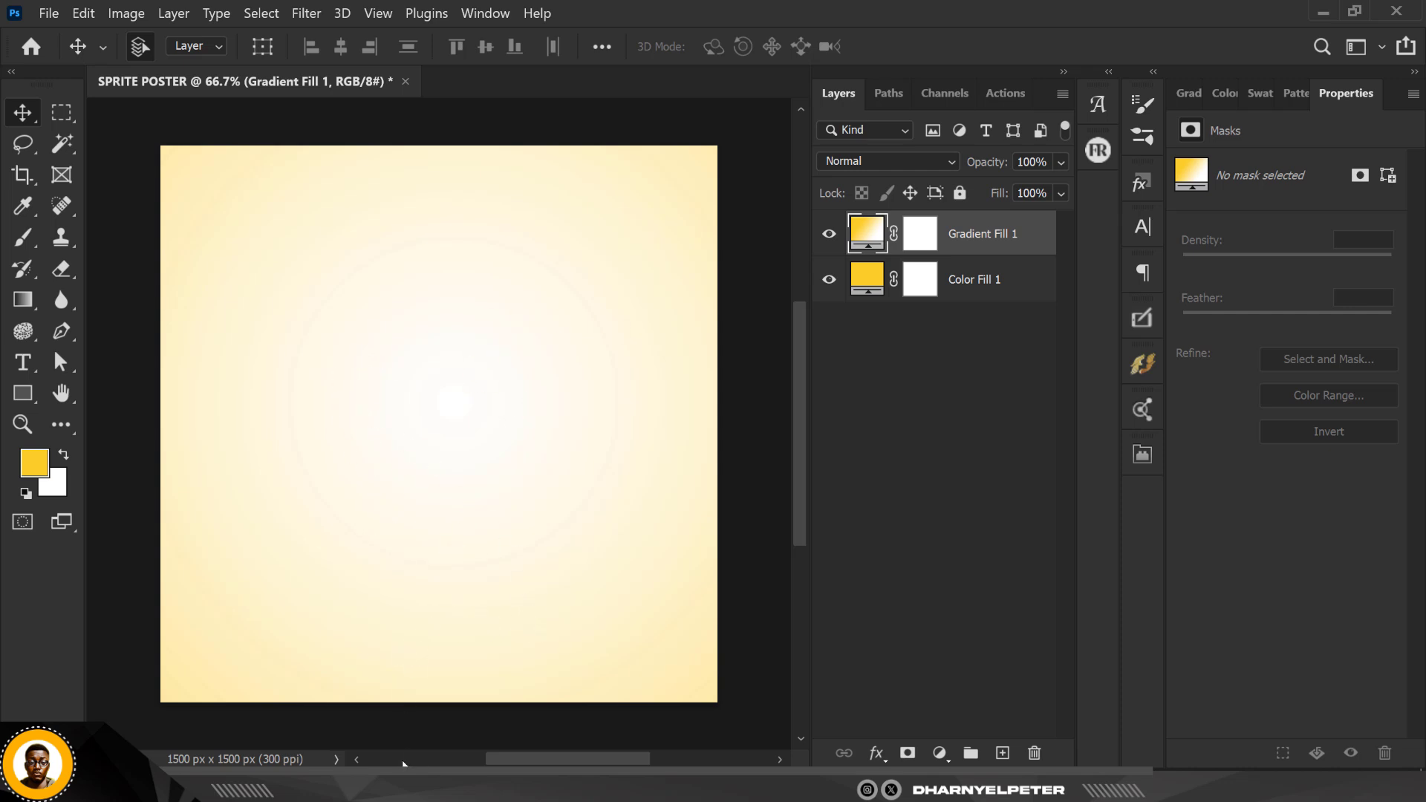
Place the freepik Sprite can image from the SPRITE POSTER folder and scale it down to about 348 x 886 px, centred horizontally
key(alt+Tab)
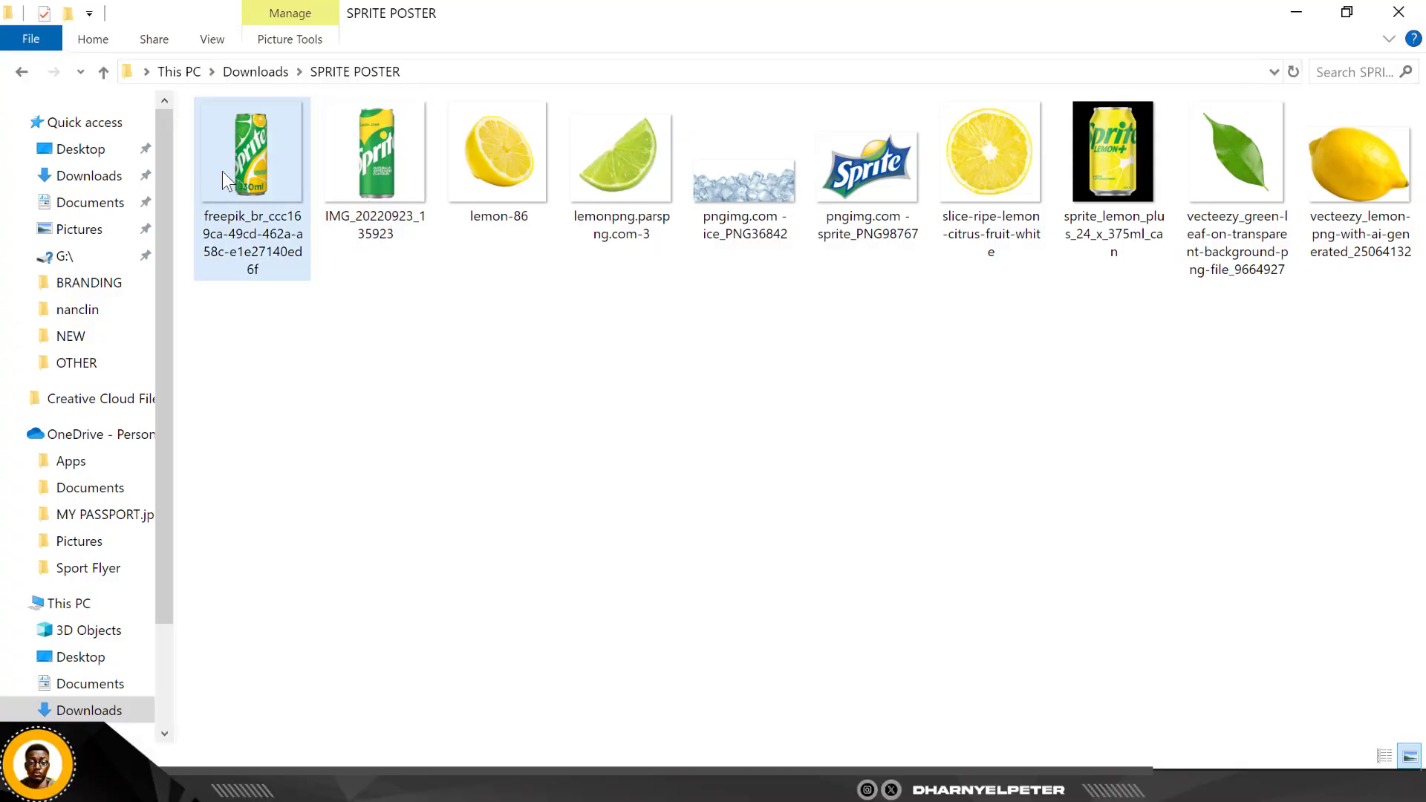
drag(286, 149, 425, 384)
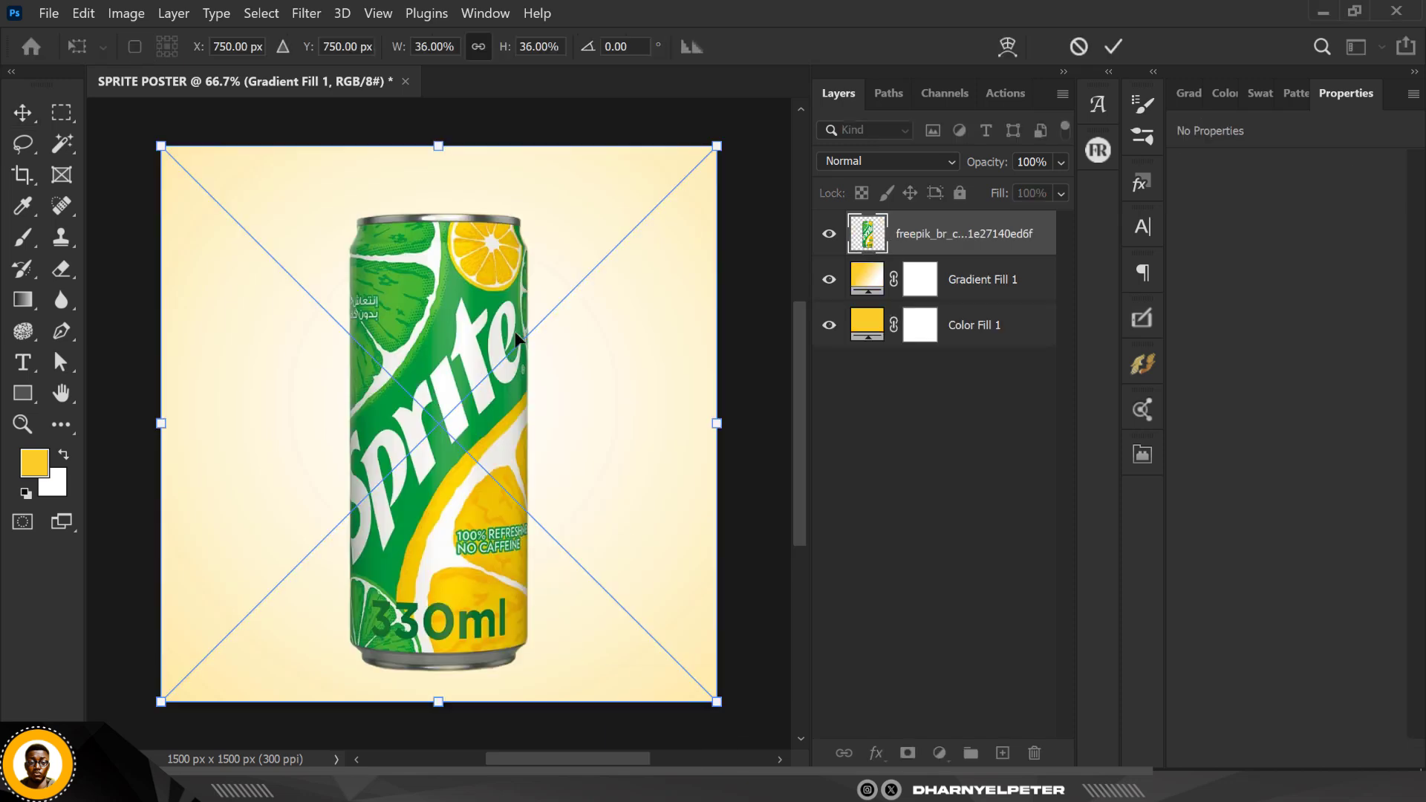
drag(718, 146, 675, 250)
key(Return)
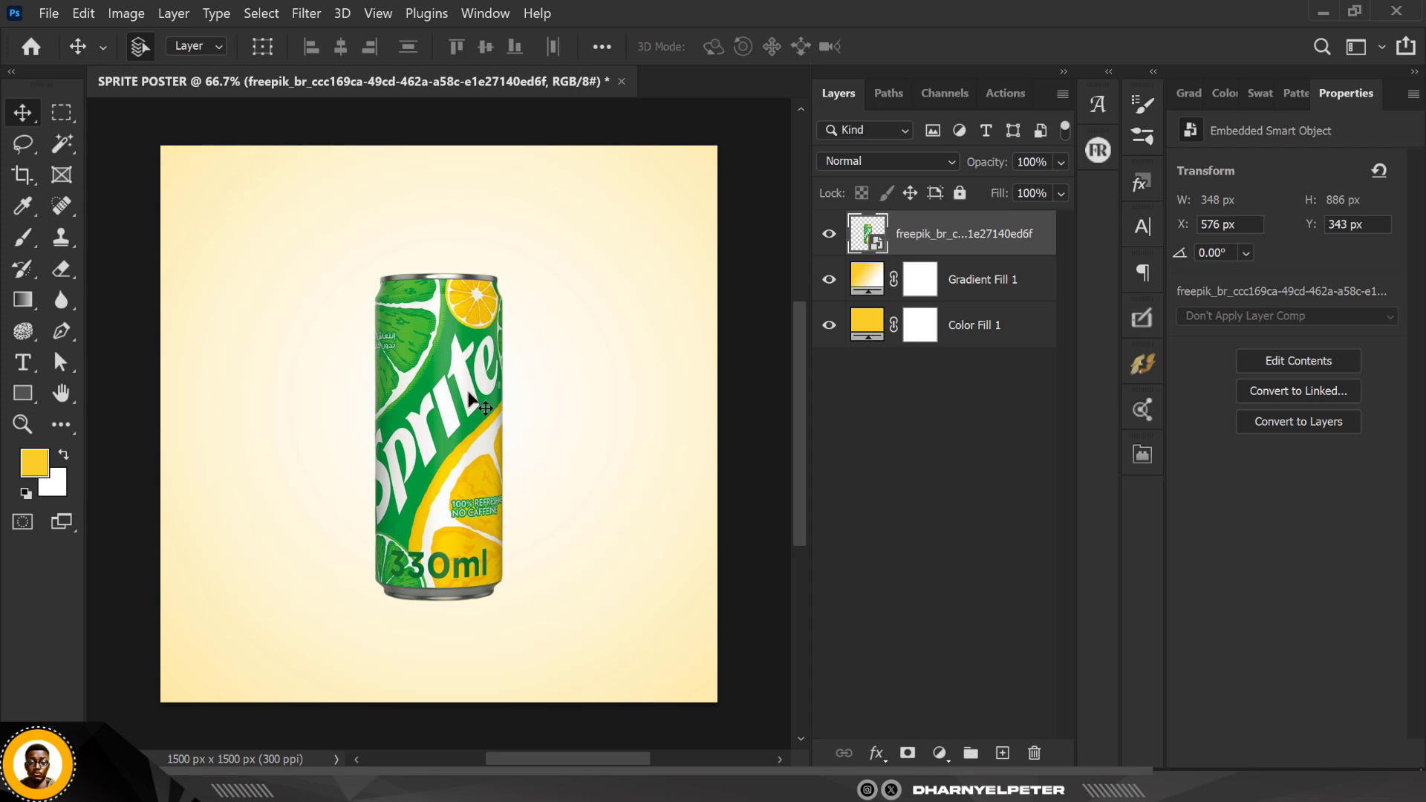
Apply a Camera Raw Filter to the can with Texture +69, Clarity +27, Dehaze +30 and lowered Blacks
click(311, 10)
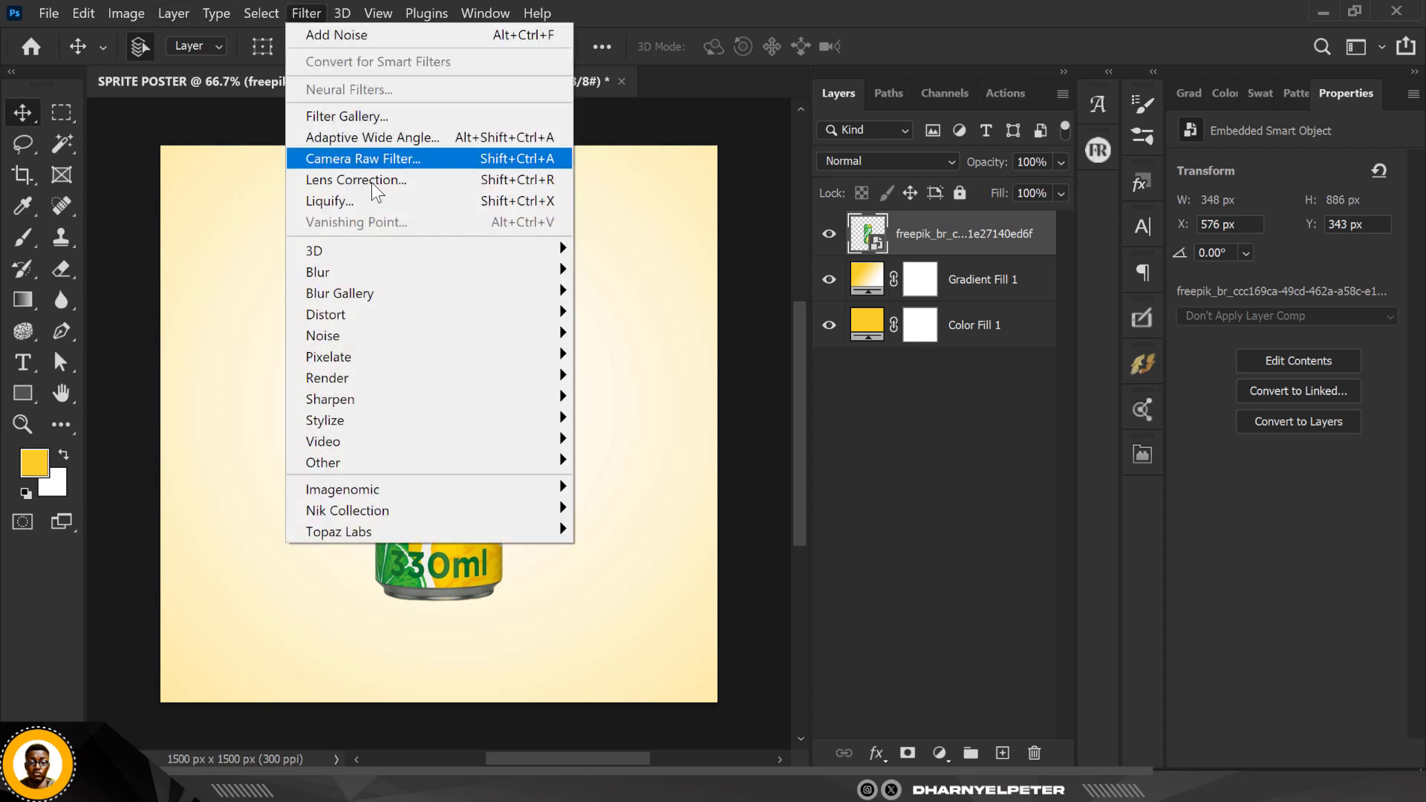
click(387, 157)
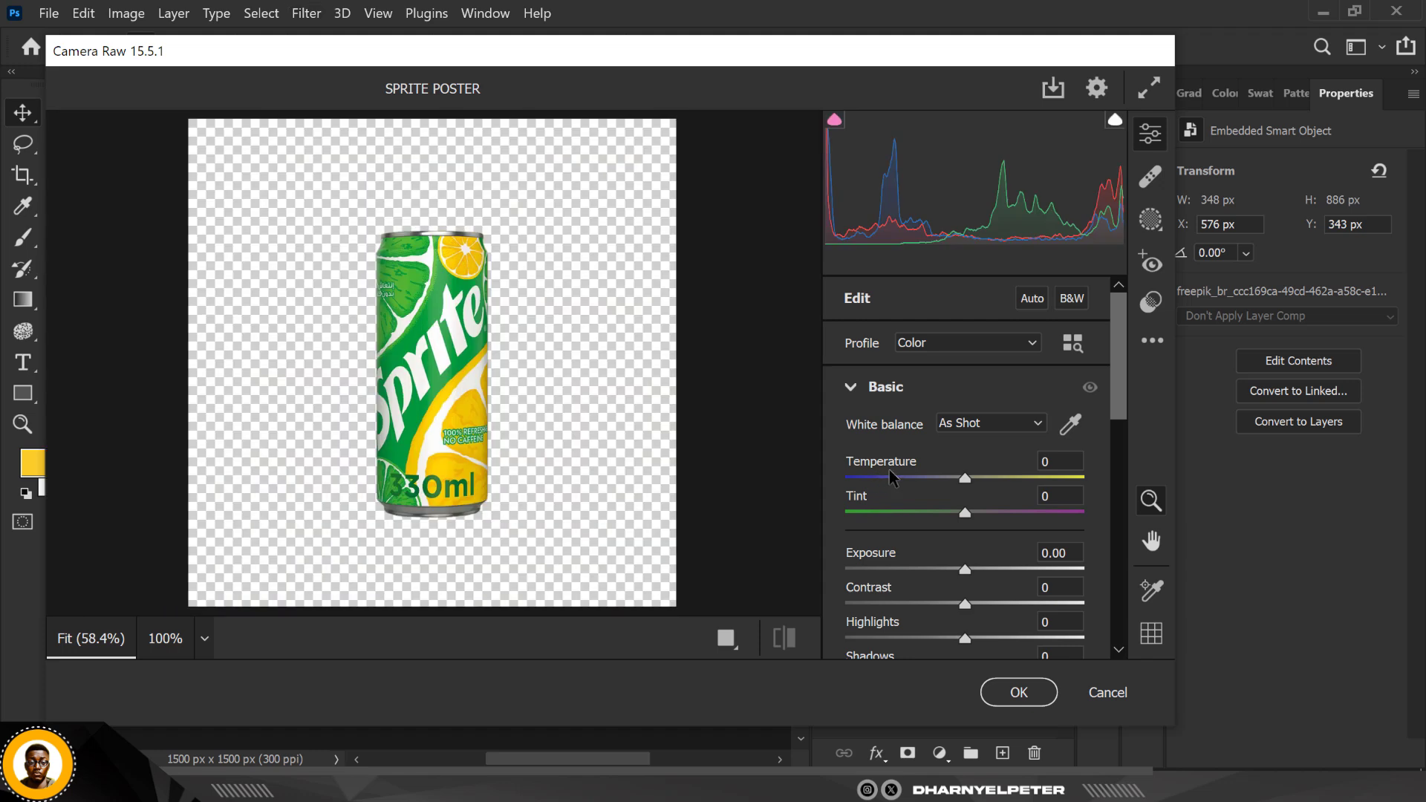
scroll(942, 500, down, 5)
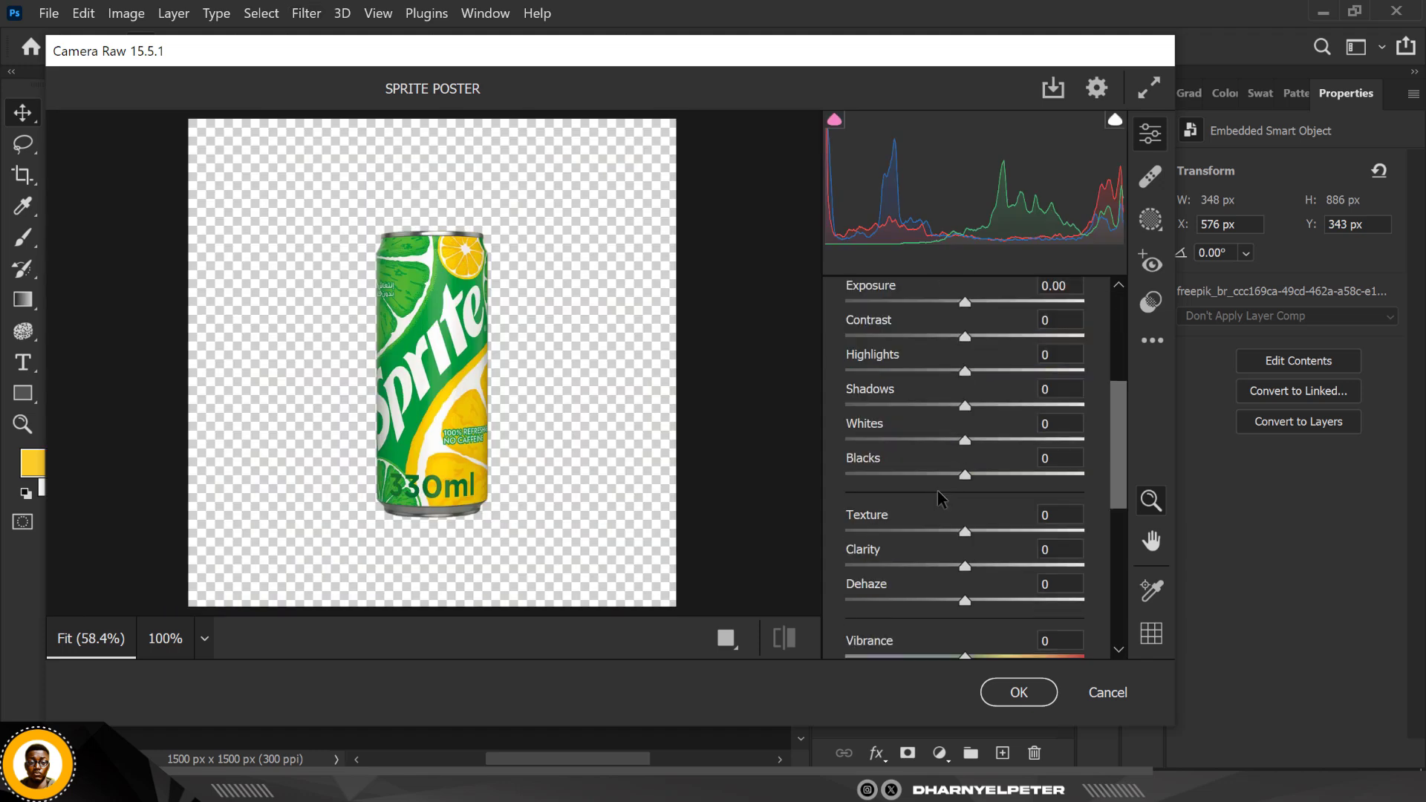
scroll(938, 492, up, 2)
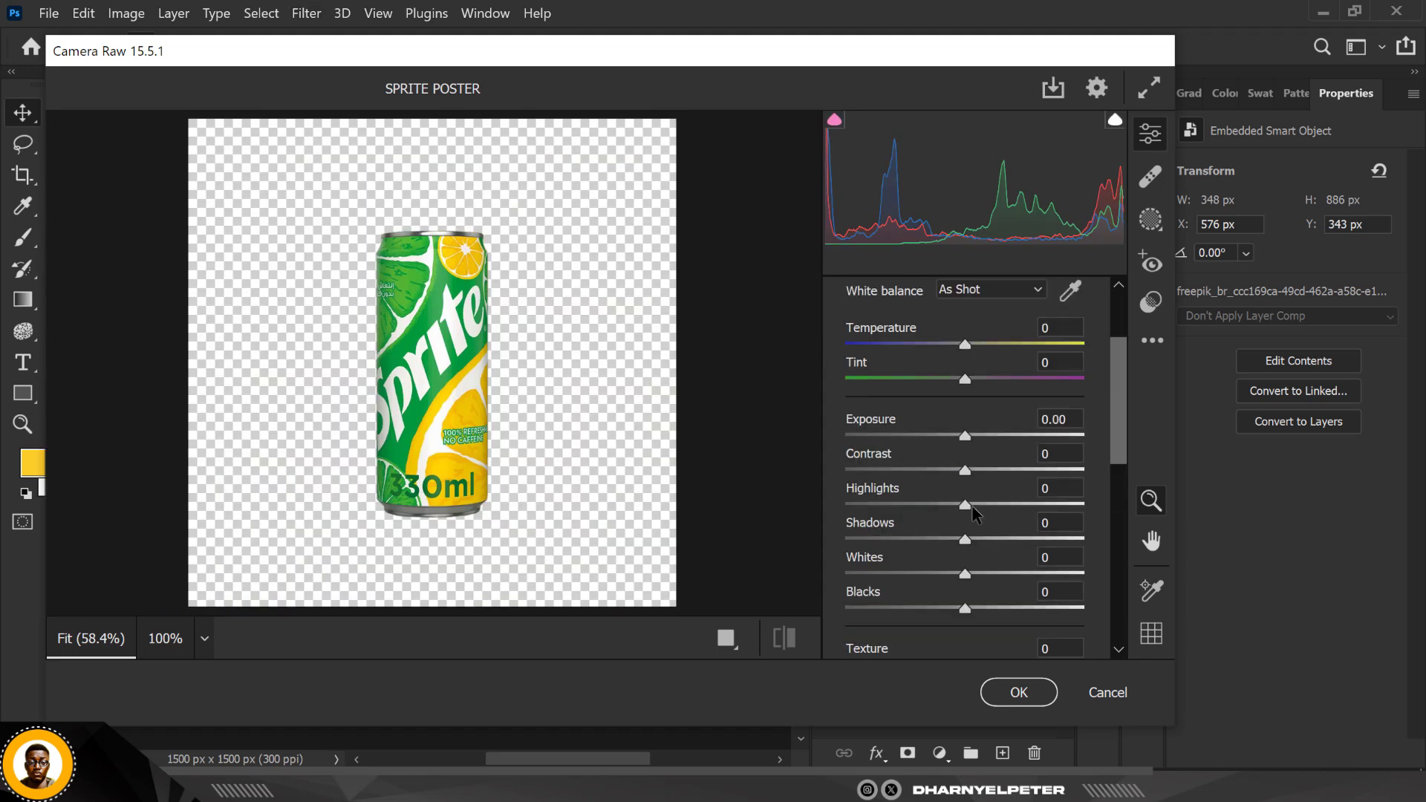
scroll(972, 506, down, 3)
drag(965, 532, 1048, 531)
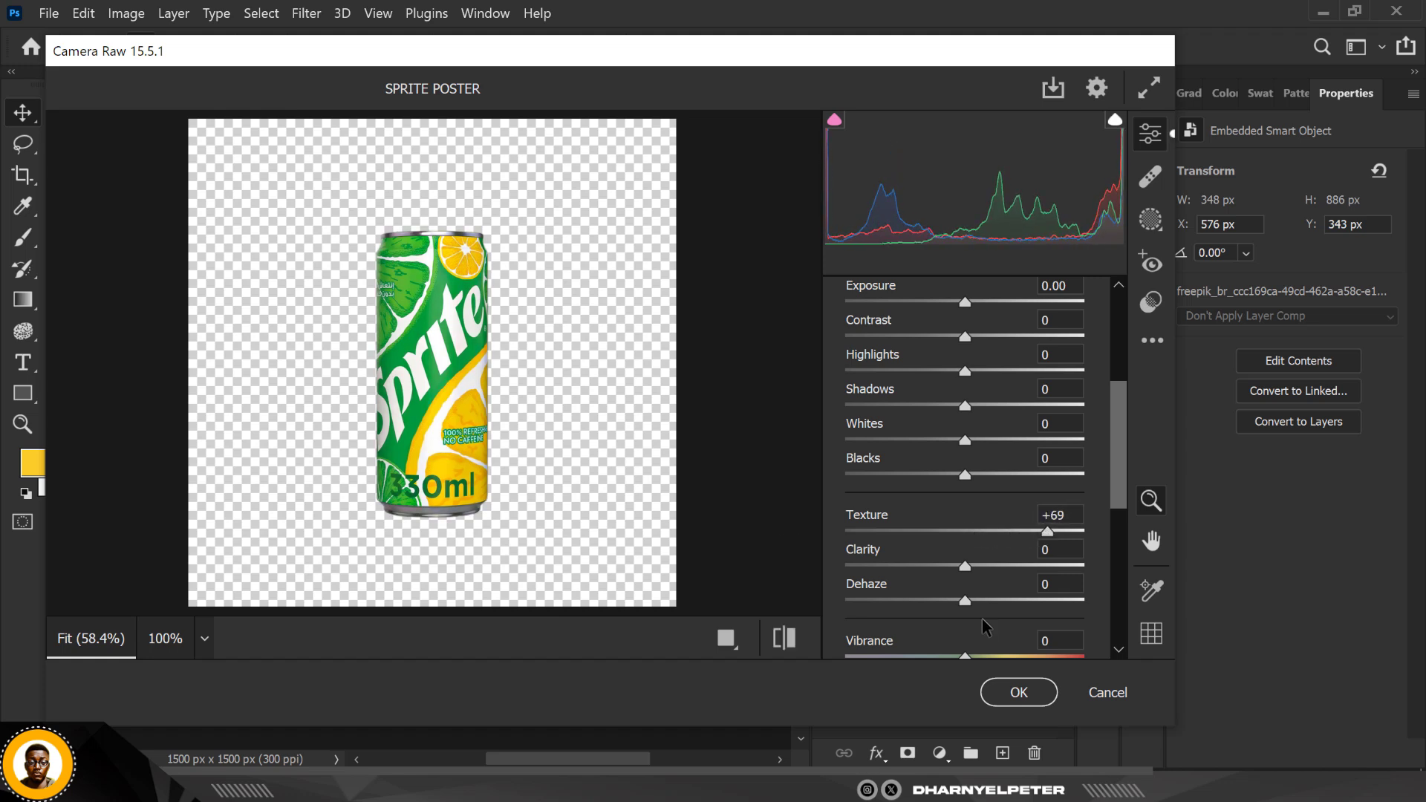
drag(966, 566, 993, 595)
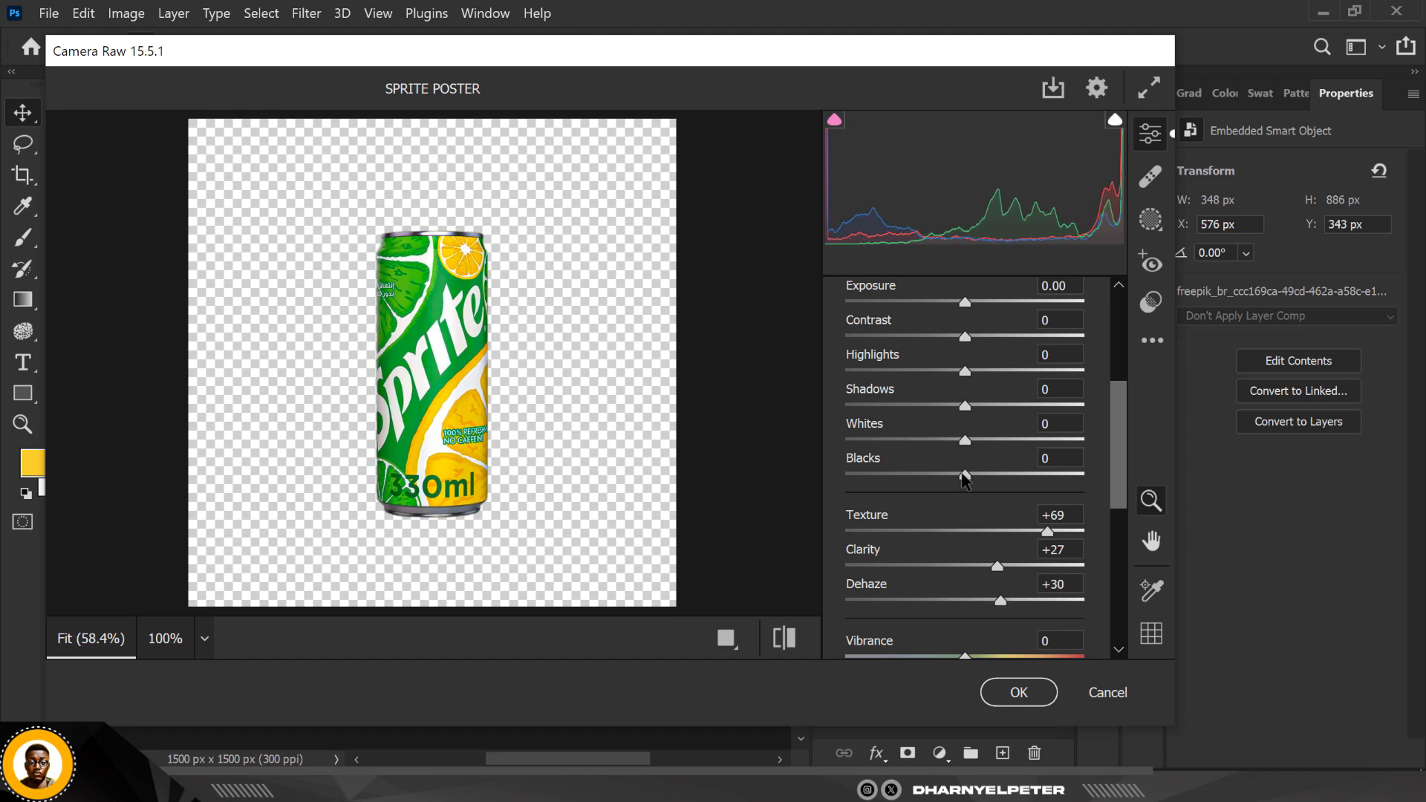
drag(965, 476, 915, 475)
click(1018, 692)
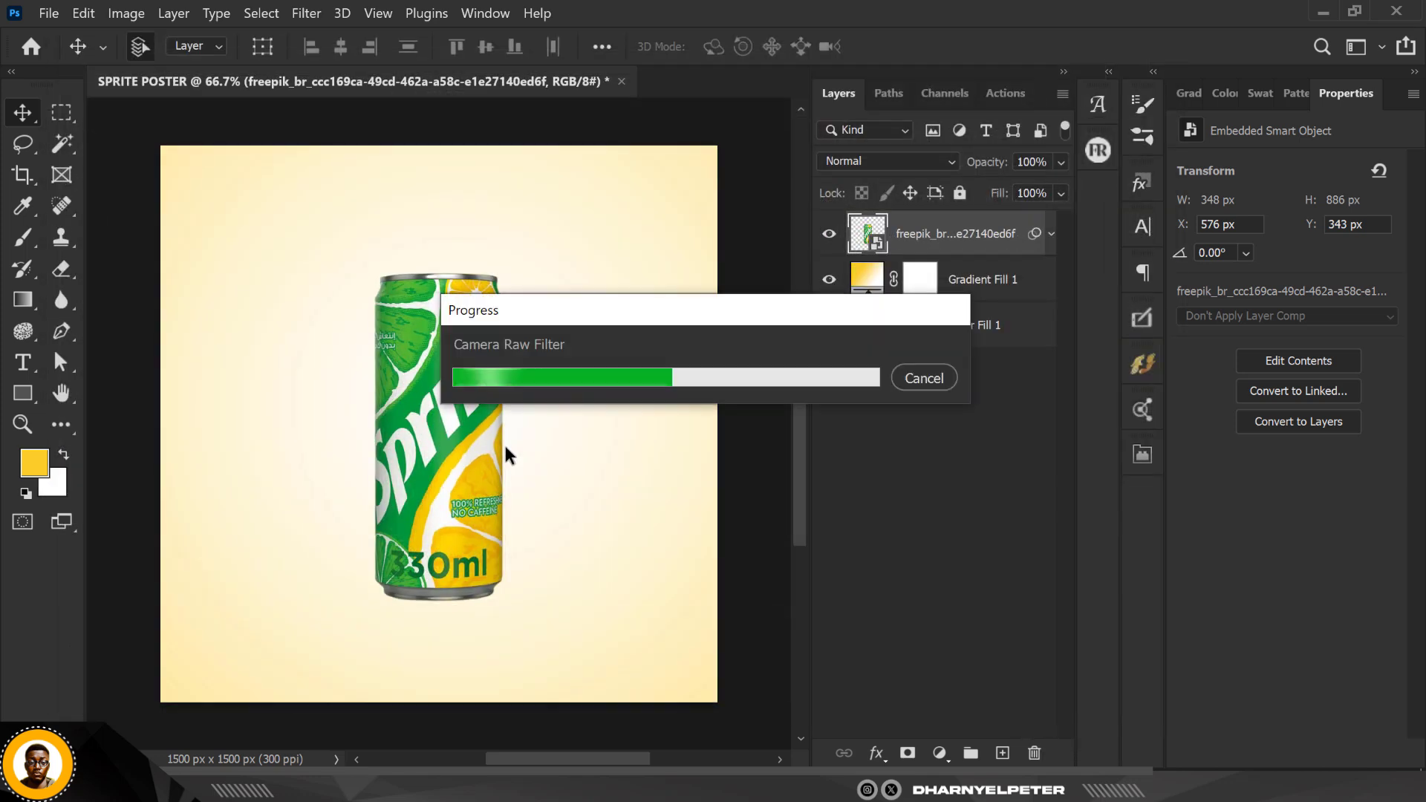
Rotate the Sprite can 7.36° clockwise and scale it up to 26.77% around its centre
alt+scroll(508, 441, down, 2)
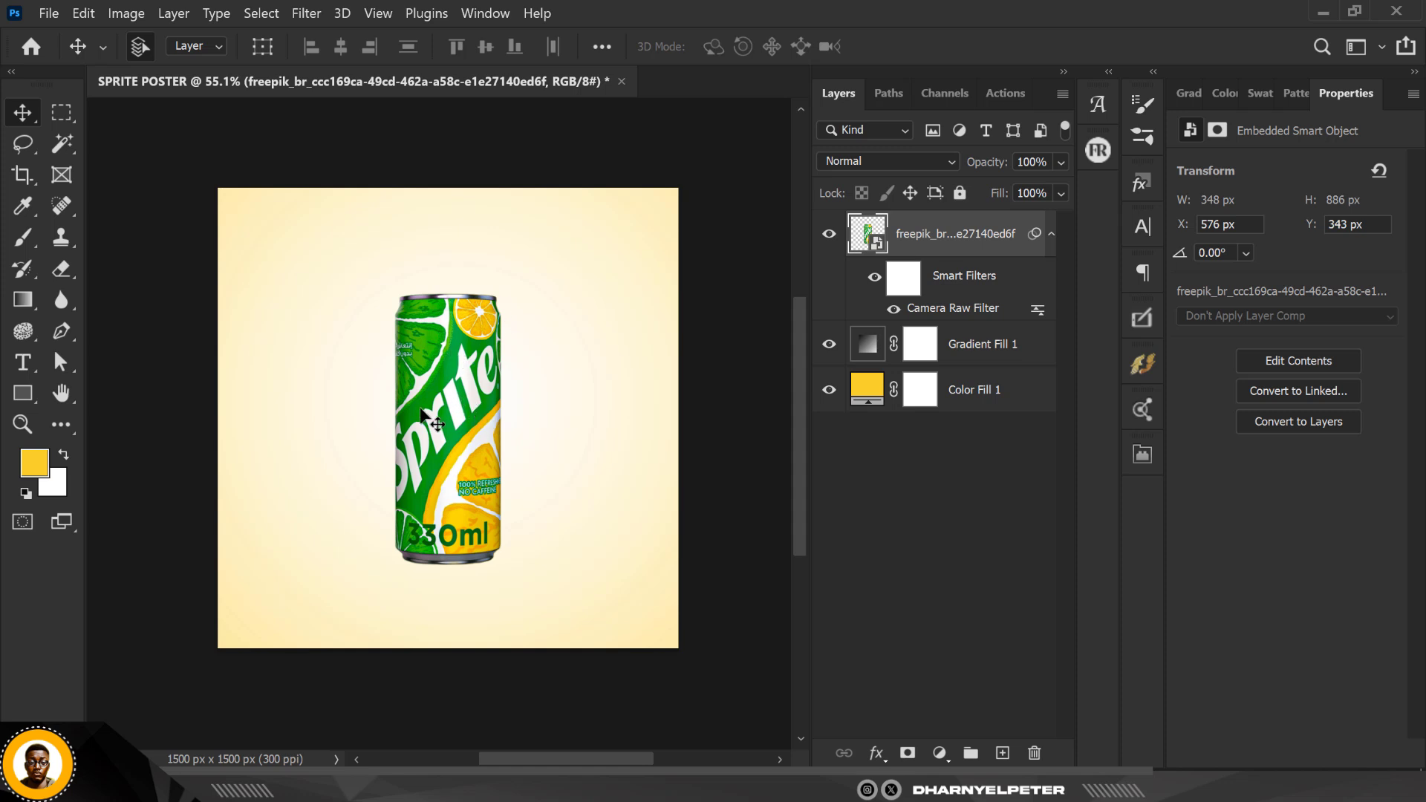
alt+scroll(426, 384, up, 1)
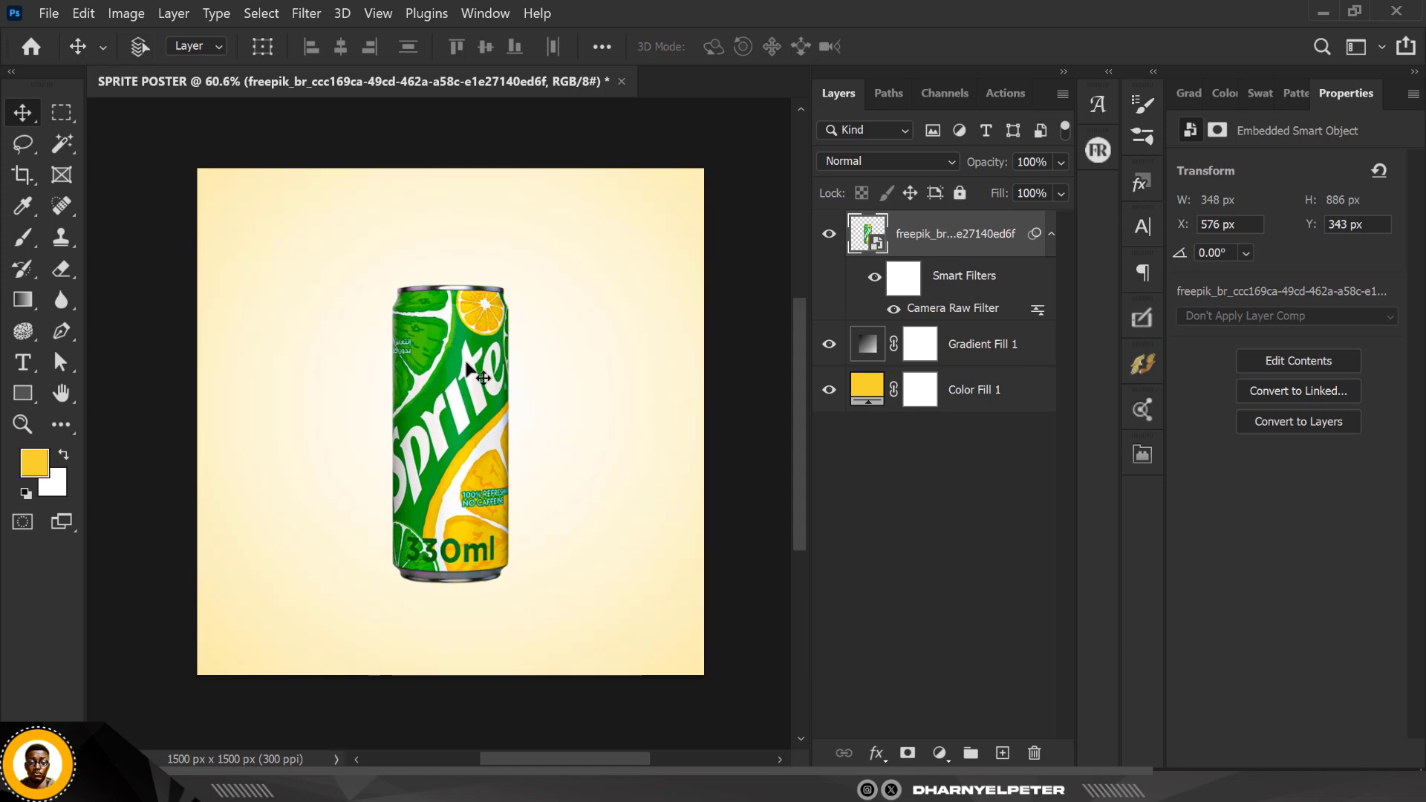
key(ctrl+t)
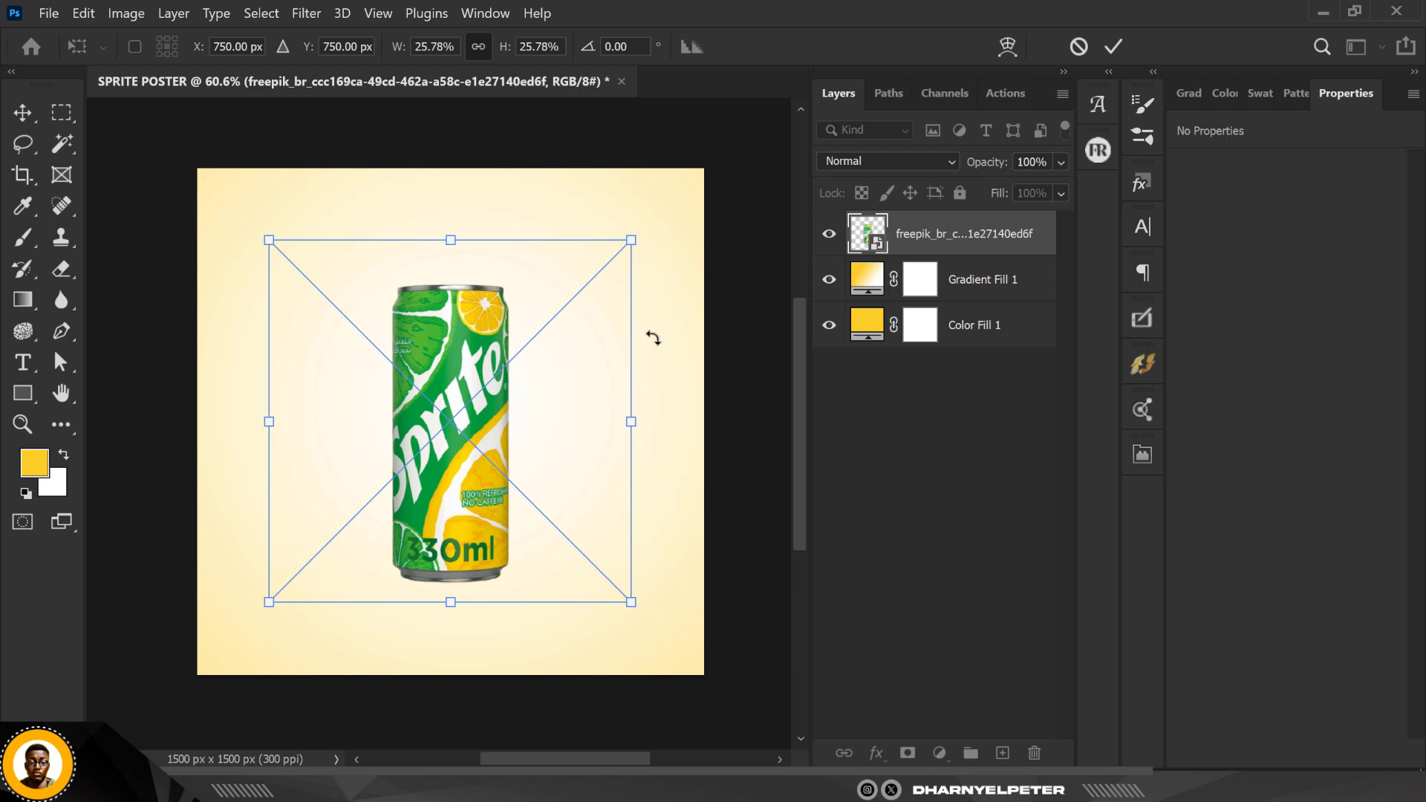
drag(654, 334, 674, 358)
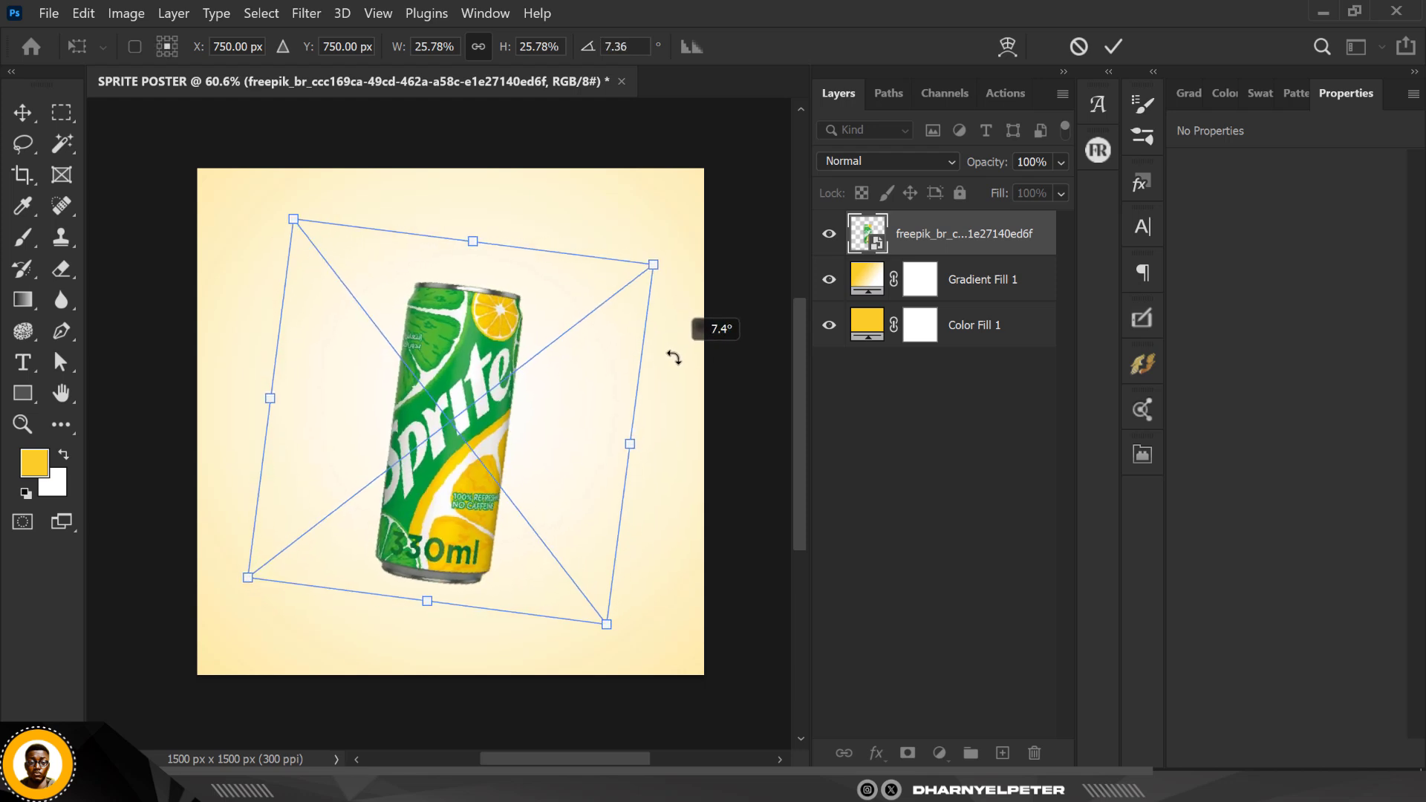
drag(654, 265, 660, 258)
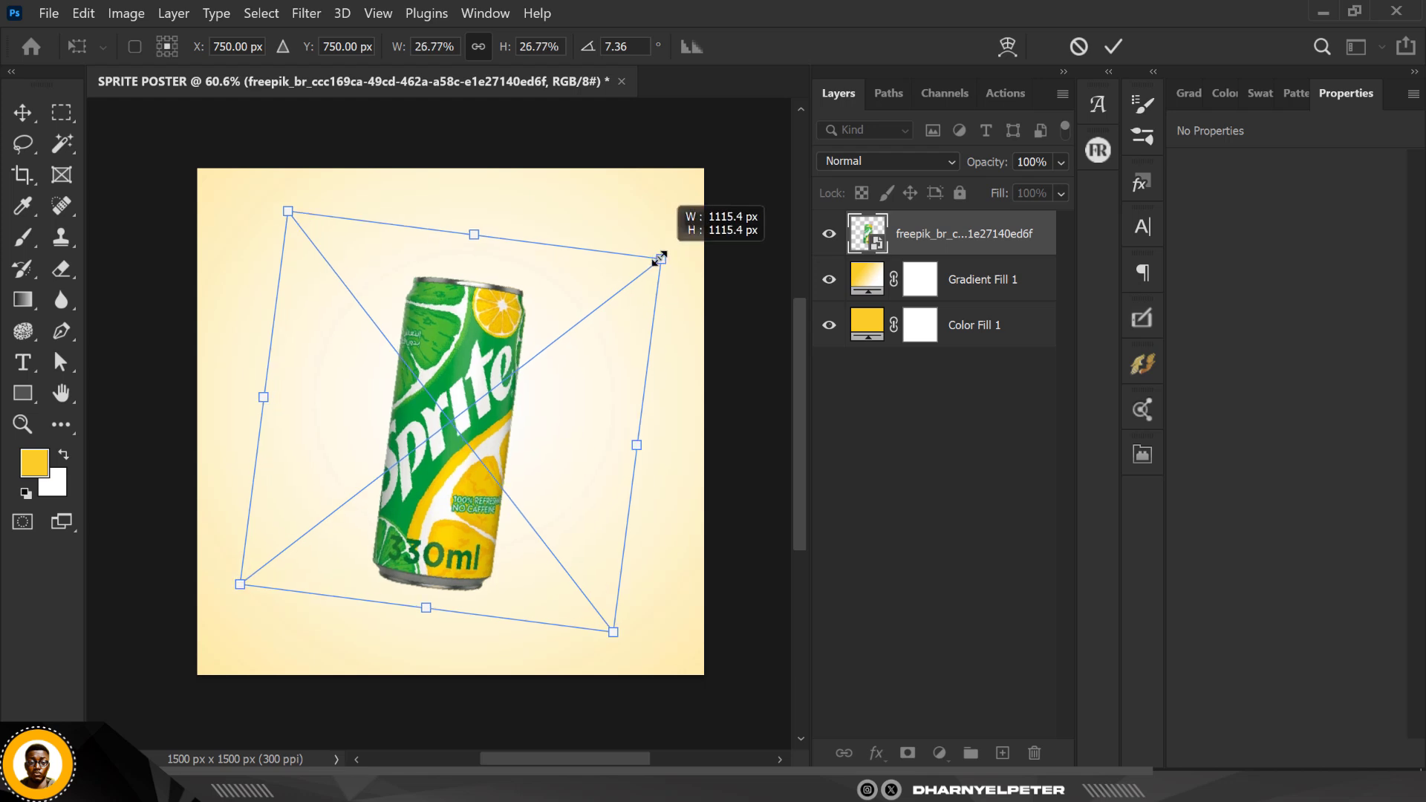
key(Return)
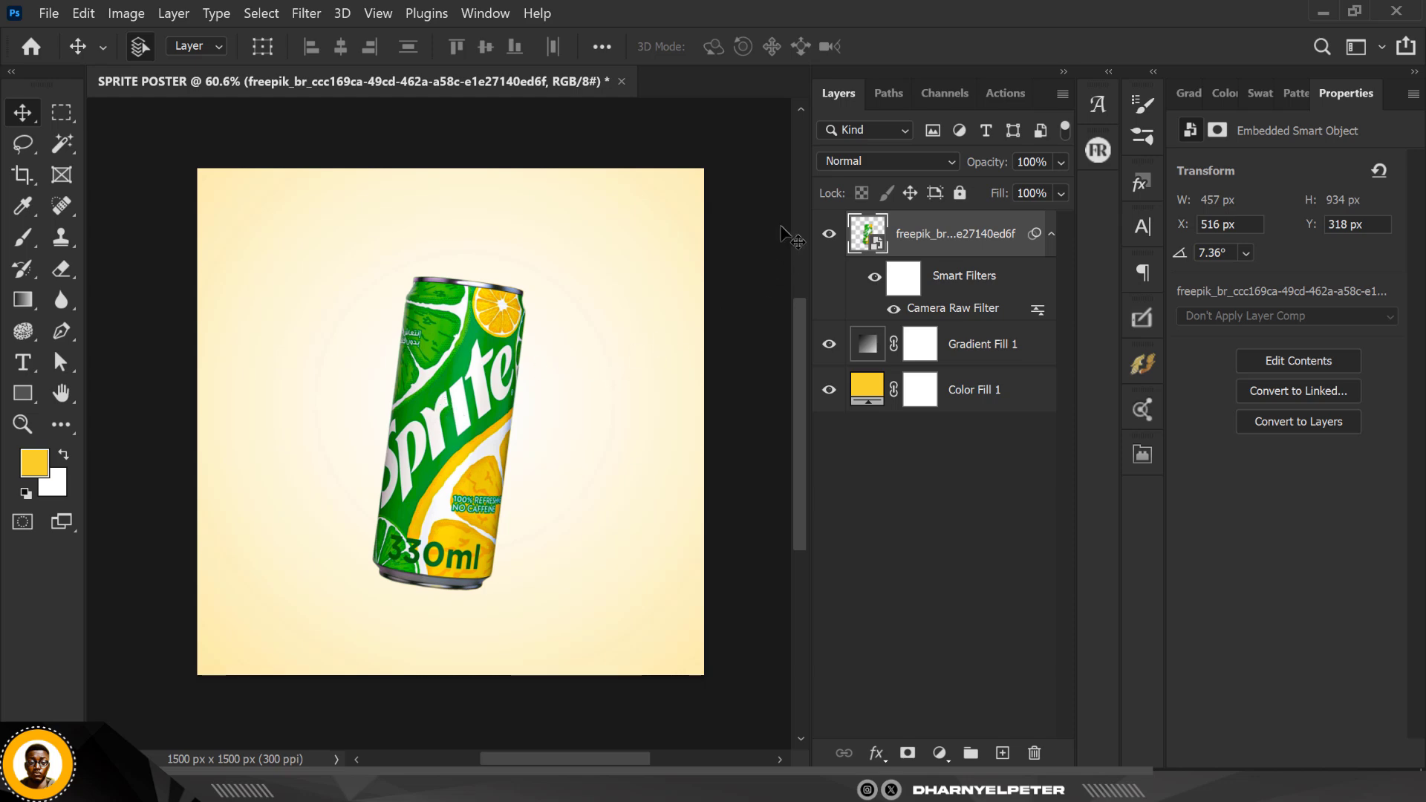
Add a Multiply Drop Shadow to the can with 65% opacity, a 47° angle and a 55 px distance, falling to its lower left
right_click(952, 225)
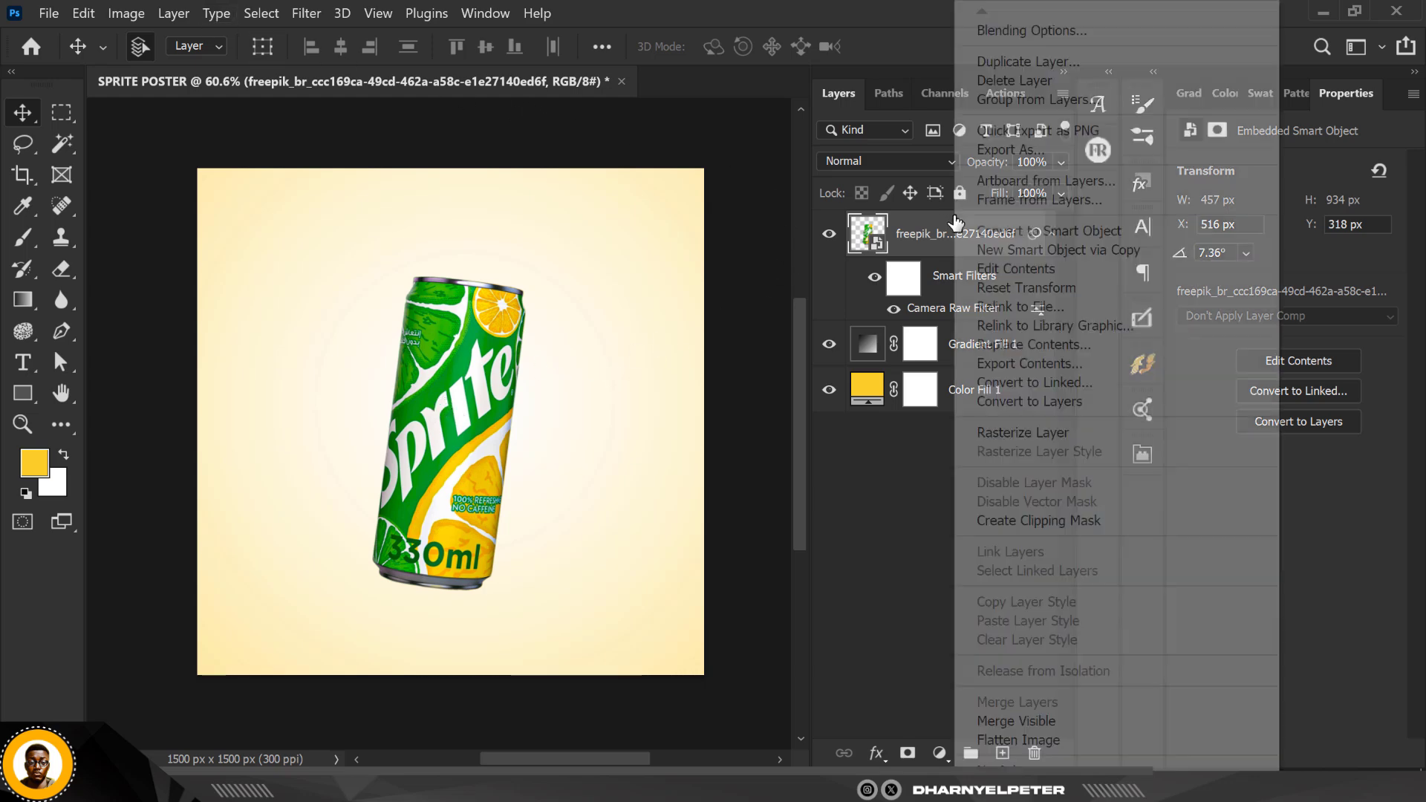
click(1033, 30)
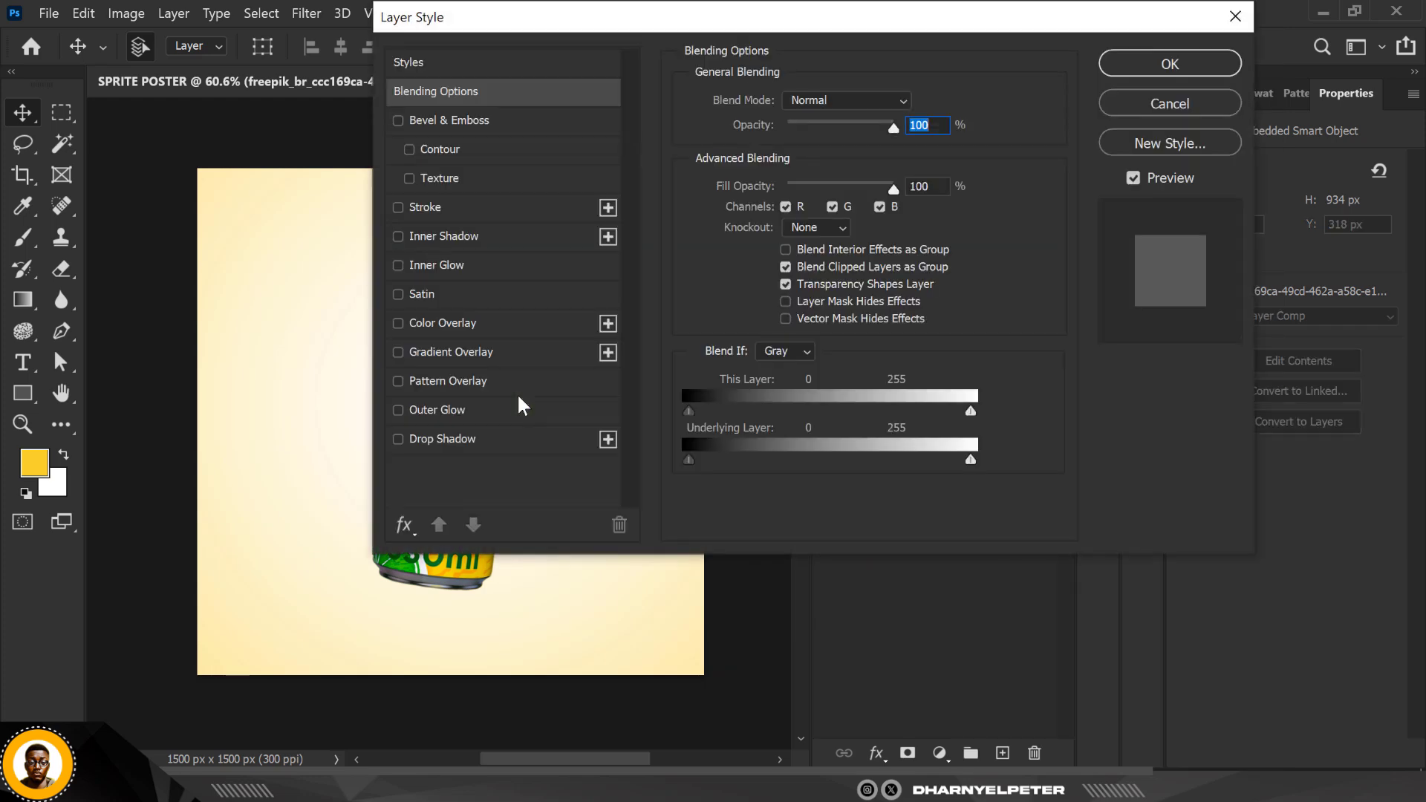
click(425, 438)
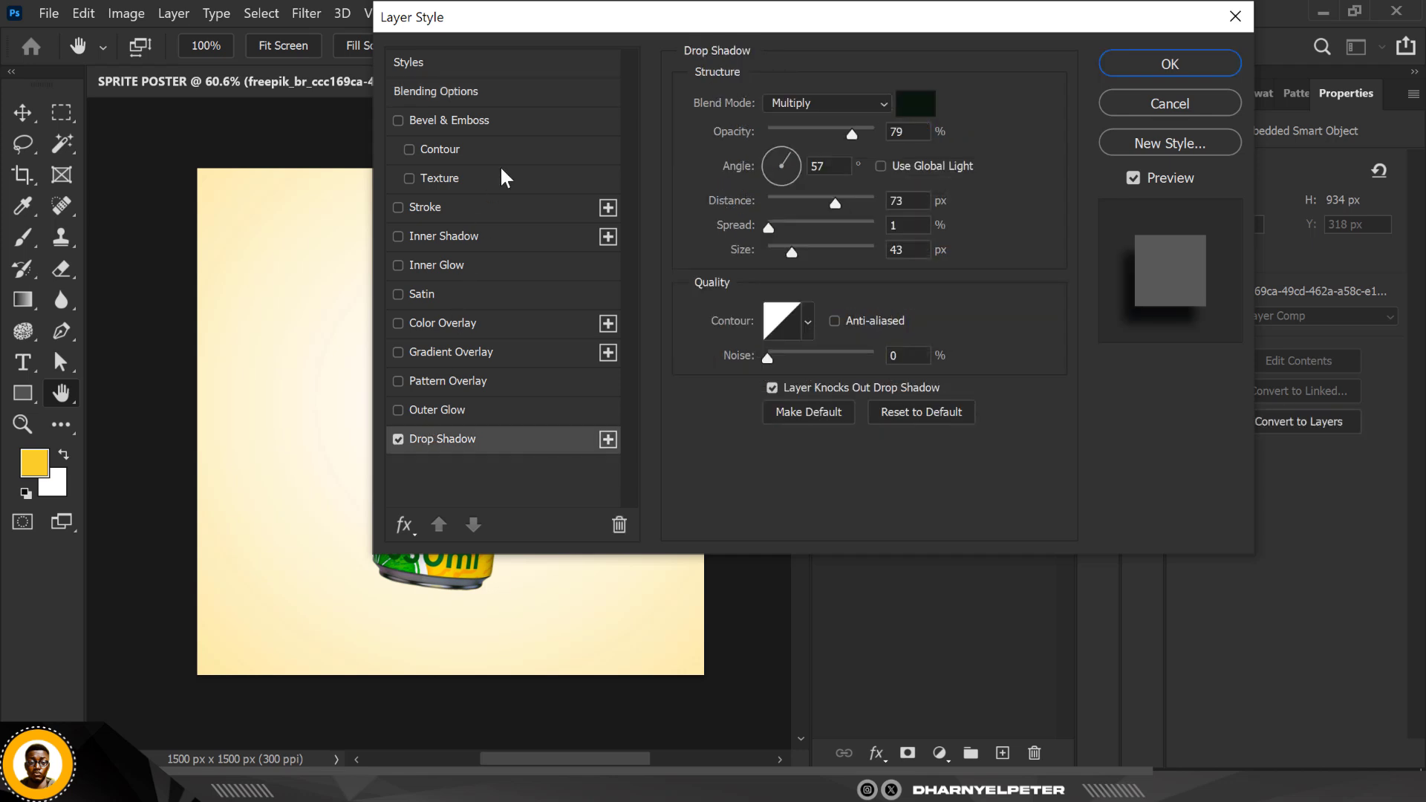
drag(586, 27, 792, 27)
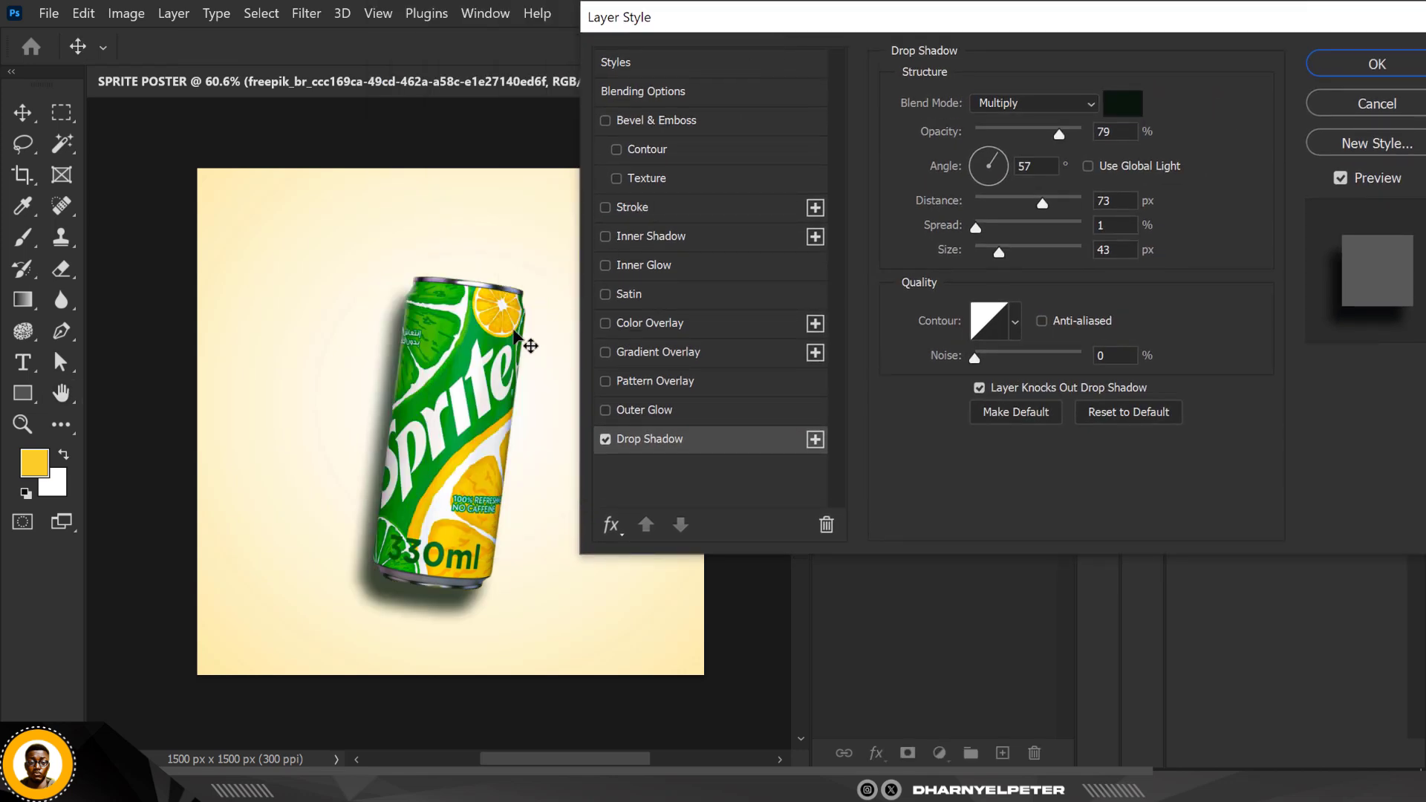
drag(428, 427, 427, 412)
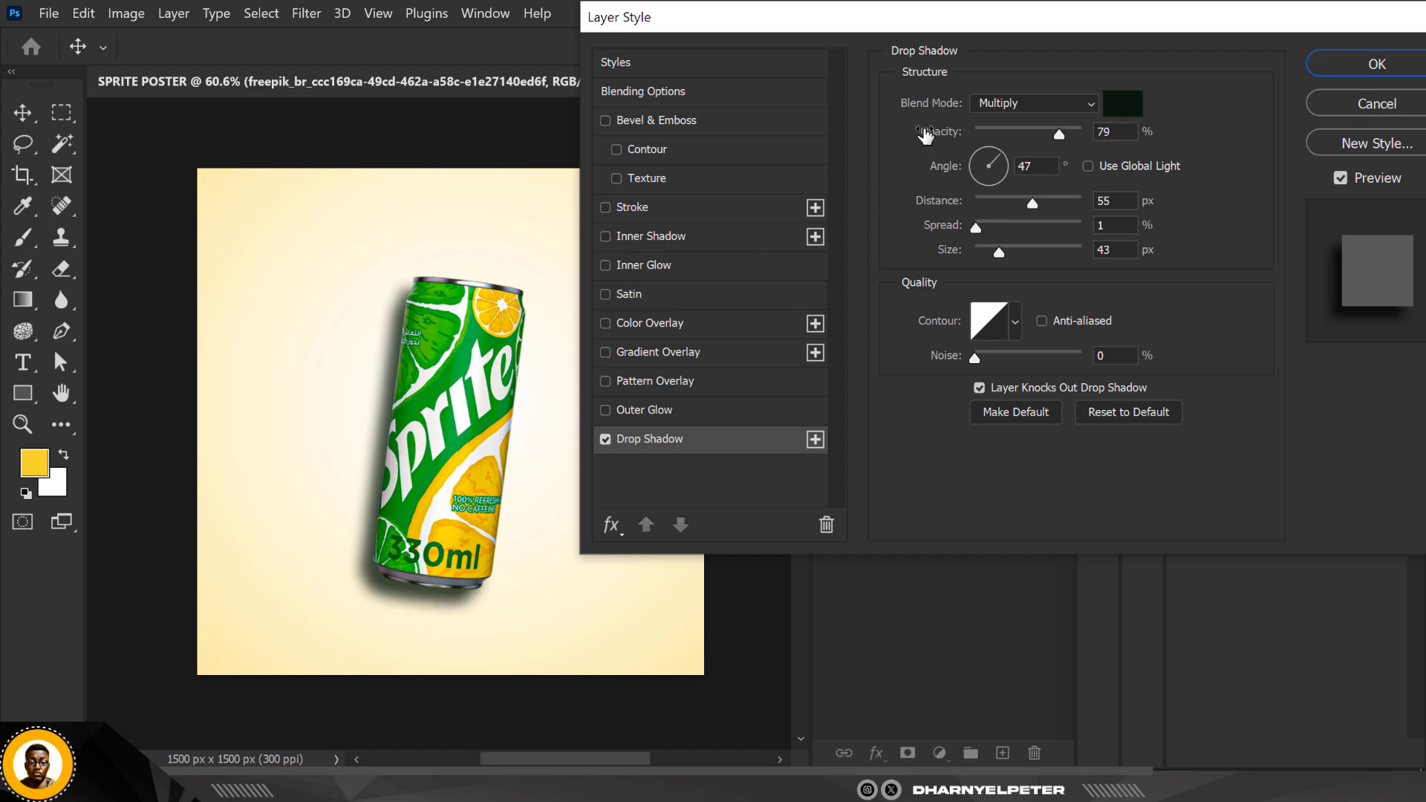
drag(1055, 133, 1045, 132)
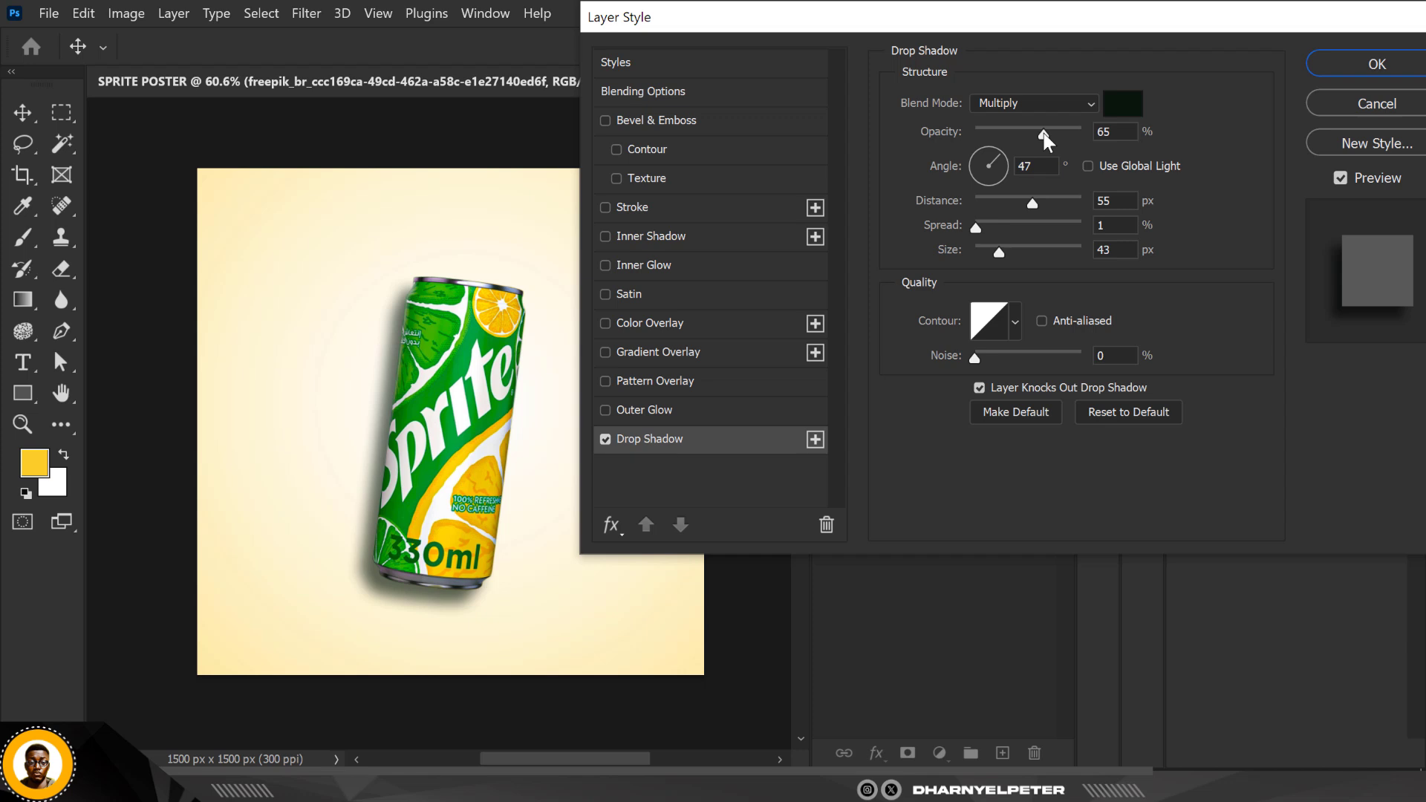
drag(1044, 133, 1044, 132)
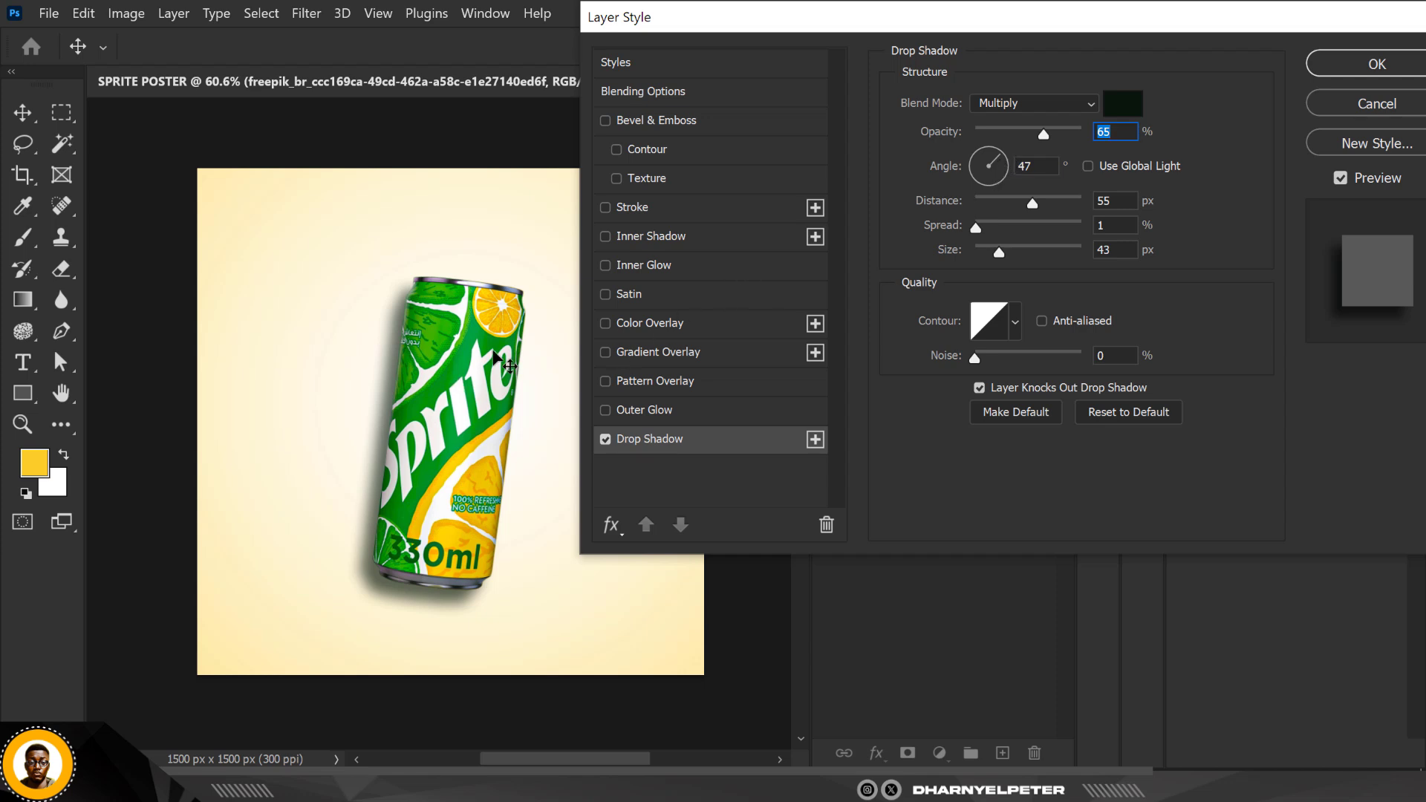
click(1034, 167)
drag(998, 253, 997, 252)
click(1328, 67)
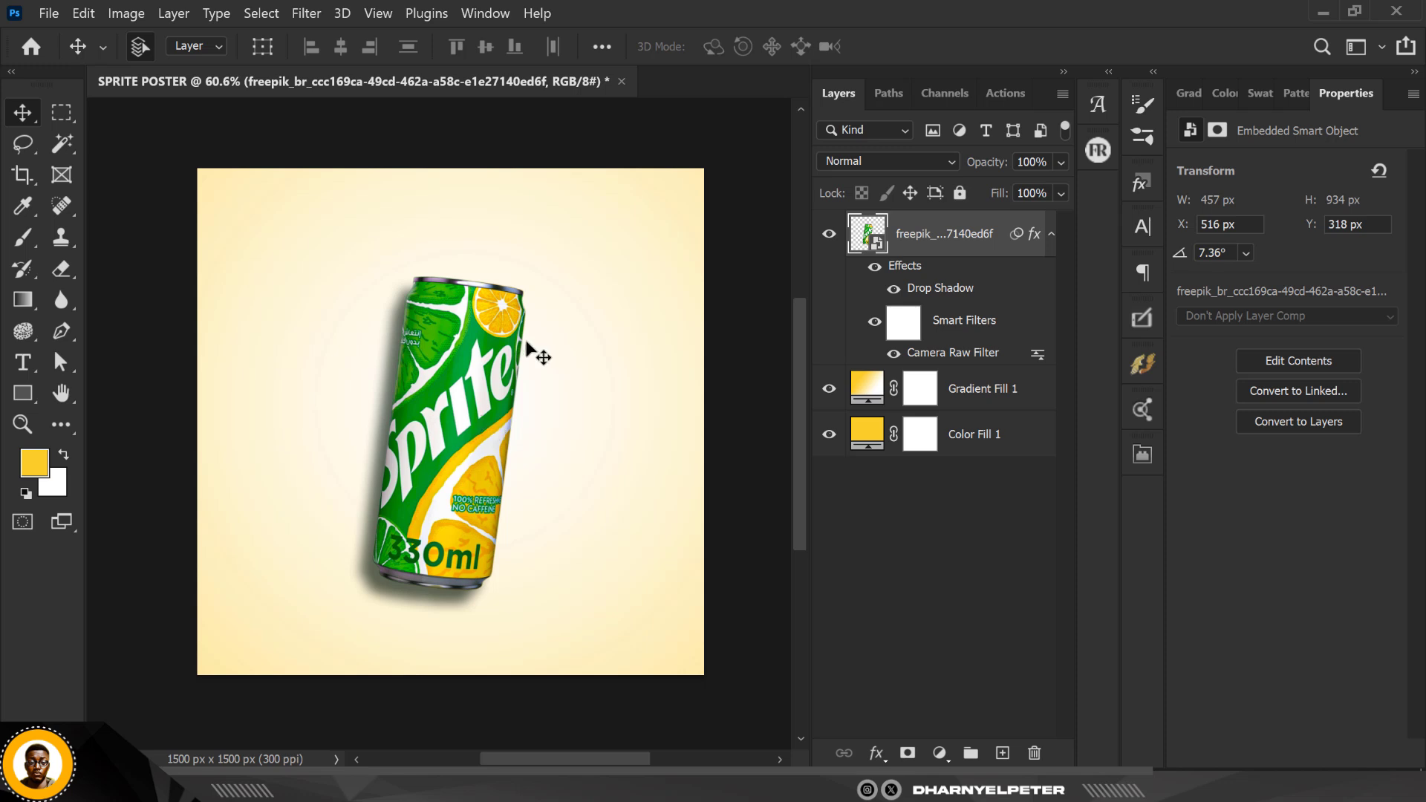
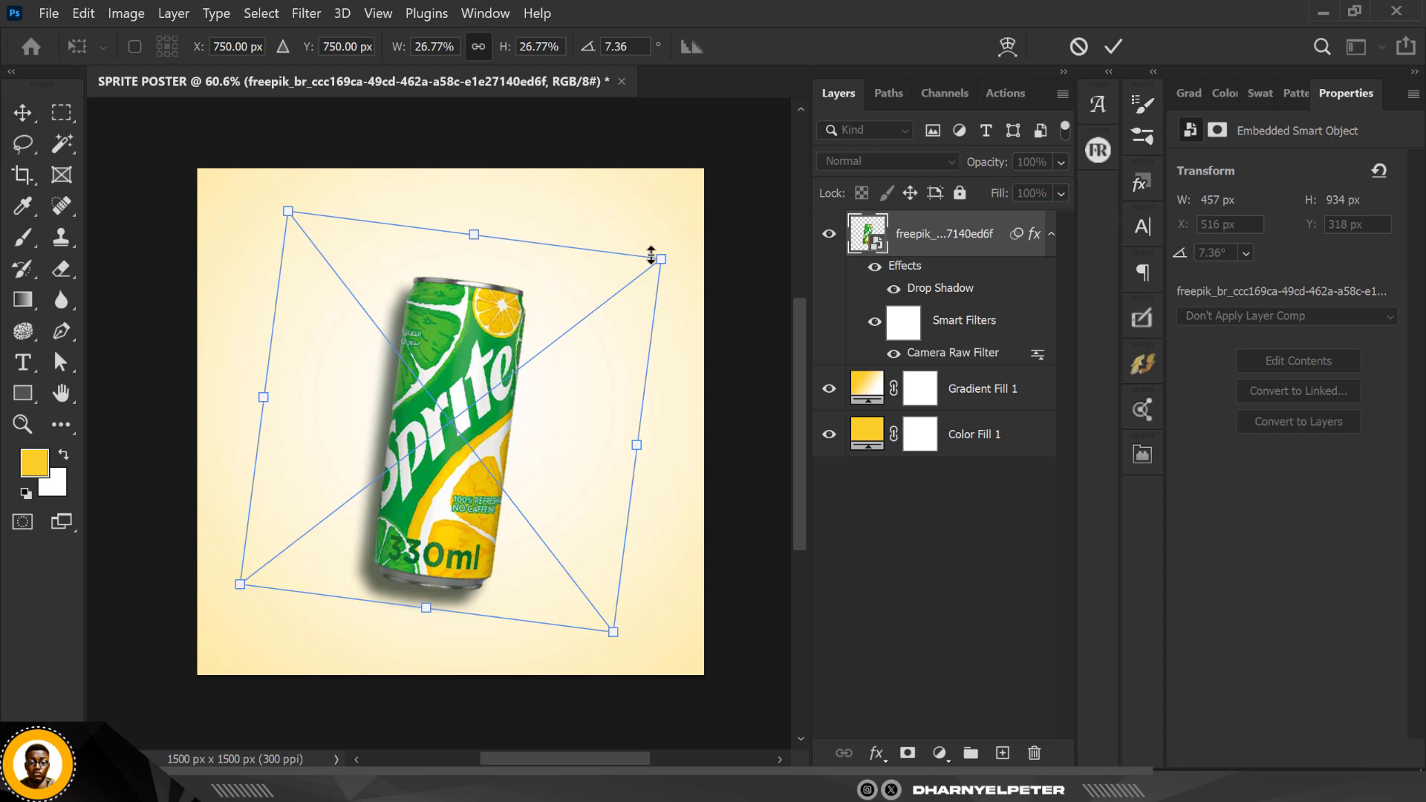
Enlarge the tilted can to 29.14%, about 498 x 1016 px, keeping it centred on the canvas
drag(663, 258, 676, 252)
key(Return)
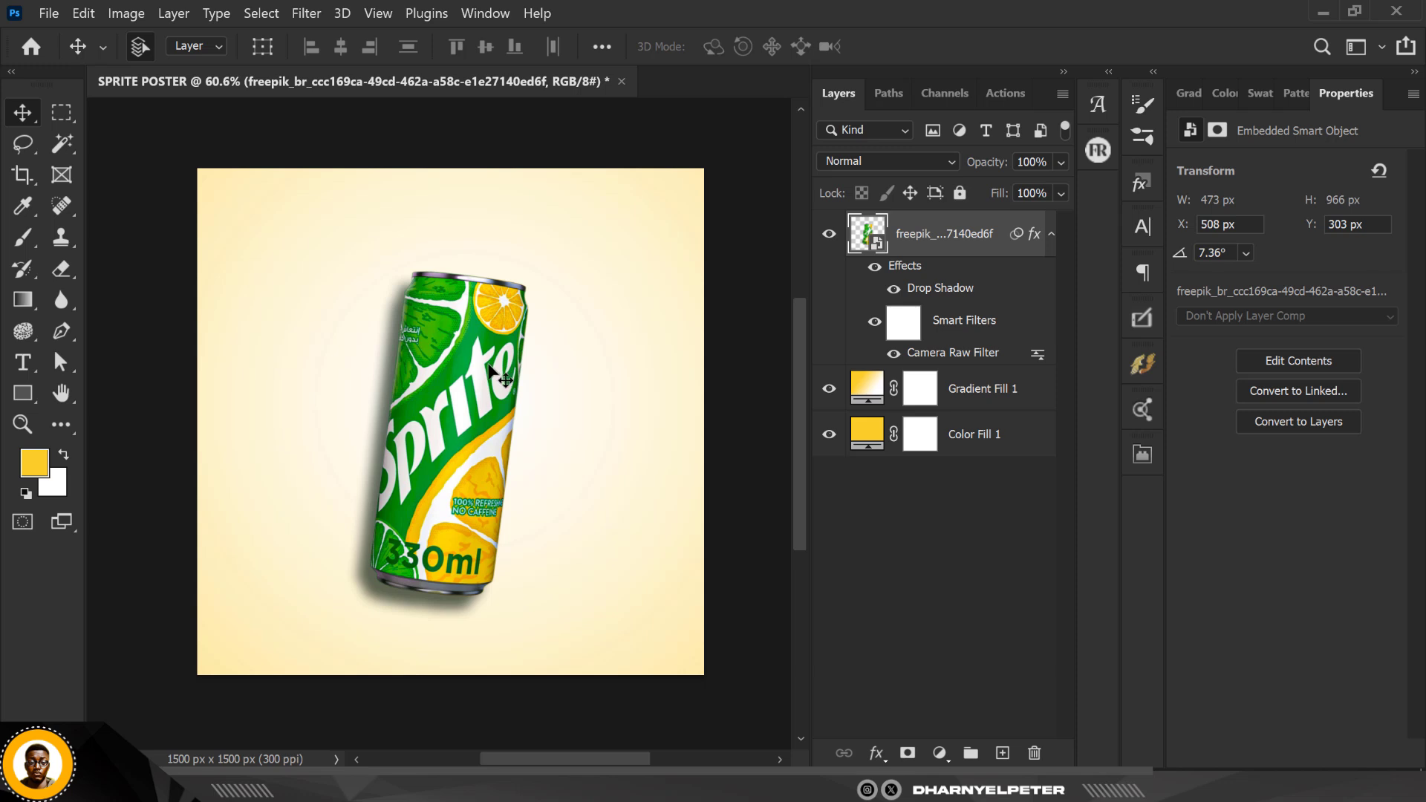
key(ctrl+t)
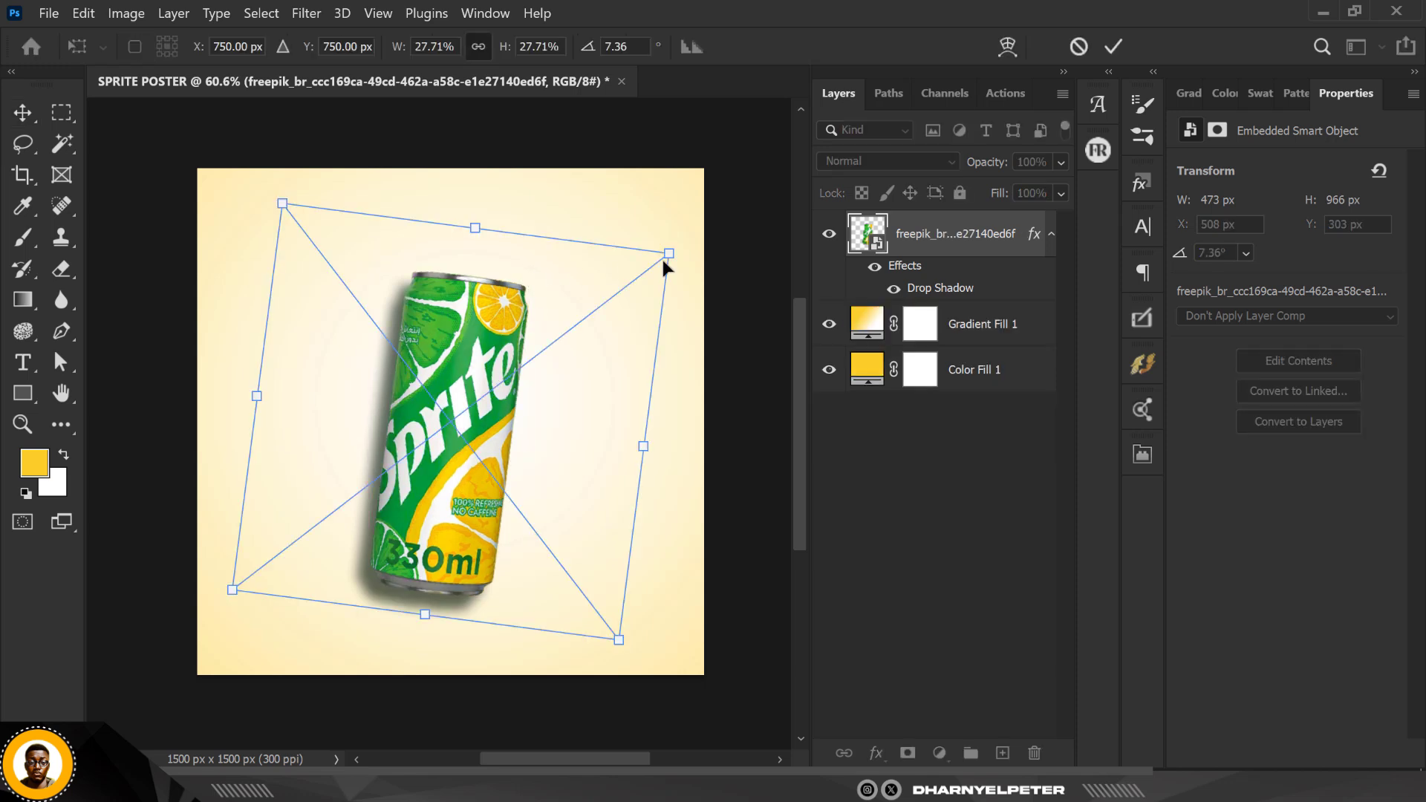
drag(667, 253, 676, 235)
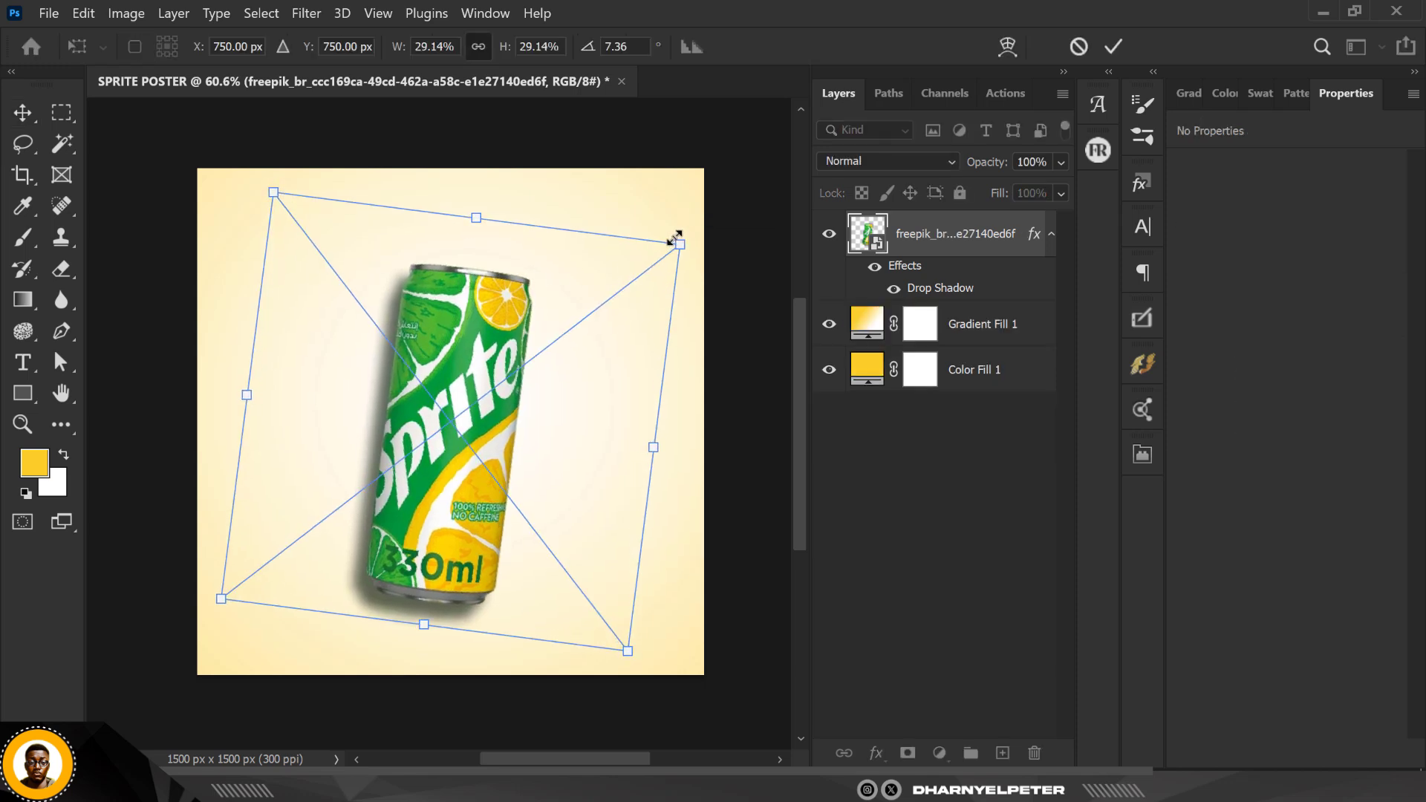
key(Return)
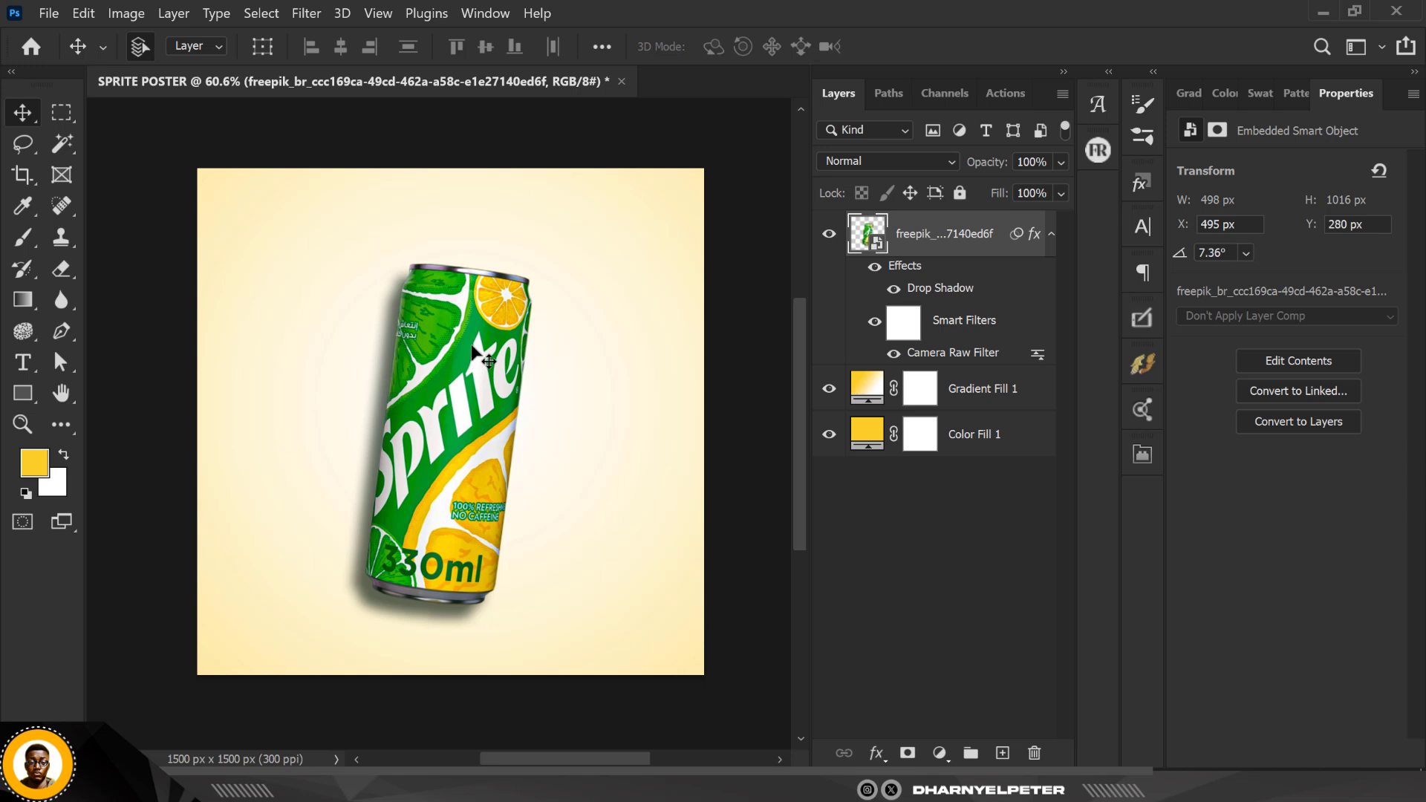
Duplicate the can twice, placing one copy at the canvas's upper right and the other below it, running off the bottom edge
key(ctrl+j)
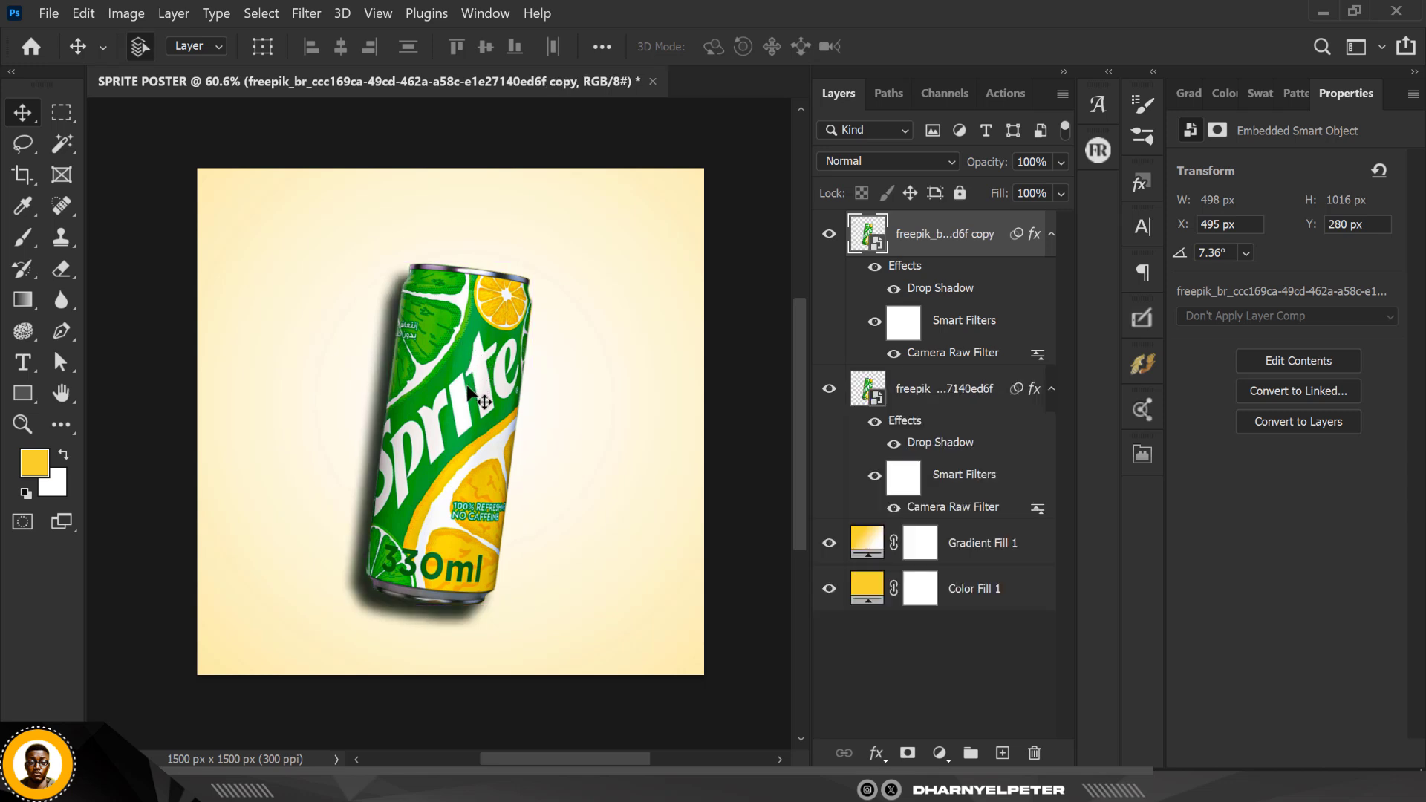
drag(474, 391, 588, 287)
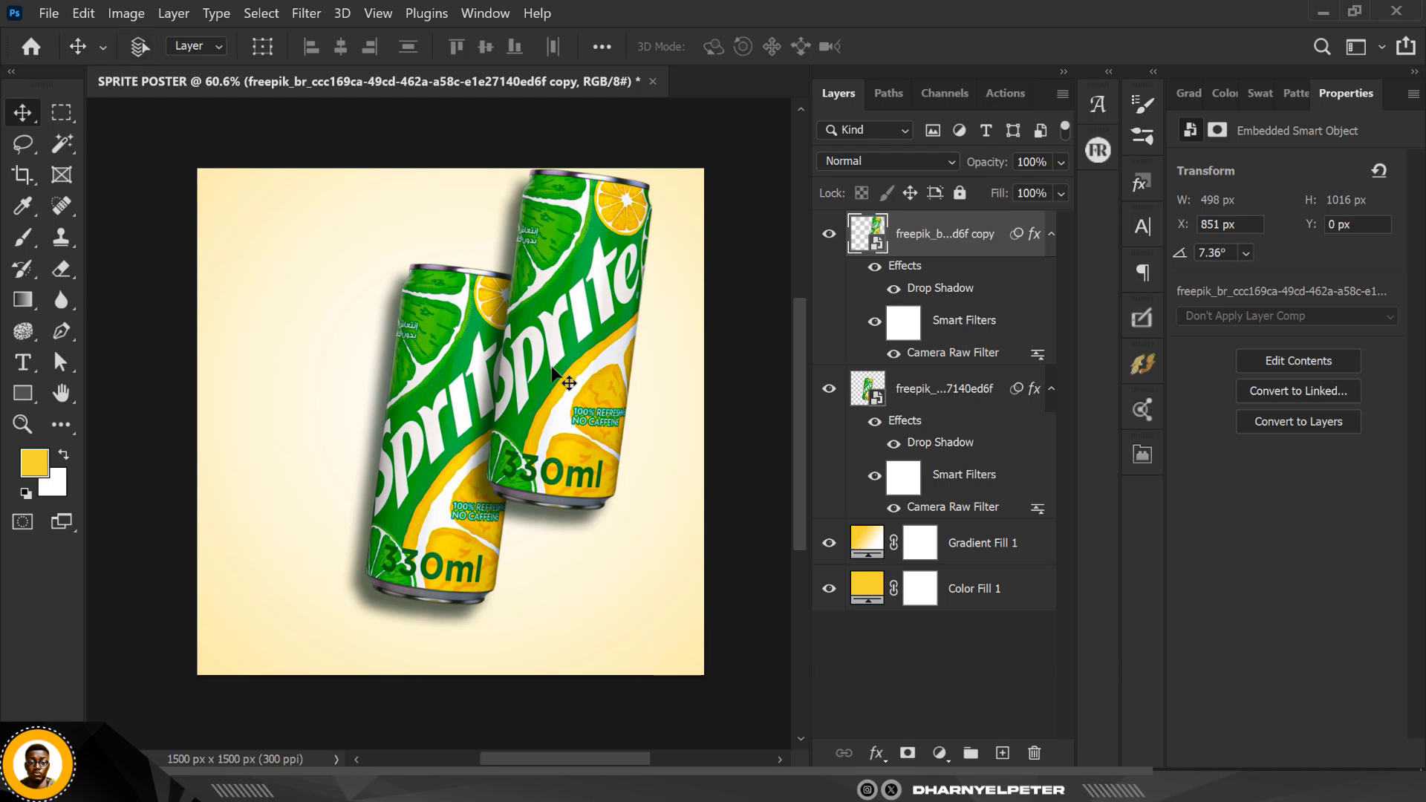
key(ctrl+j)
drag(552, 374, 561, 548)
Scale the lower can copy to 34.15% and shift it left so it overlaps the other two cans in front
key(ctrl+t)
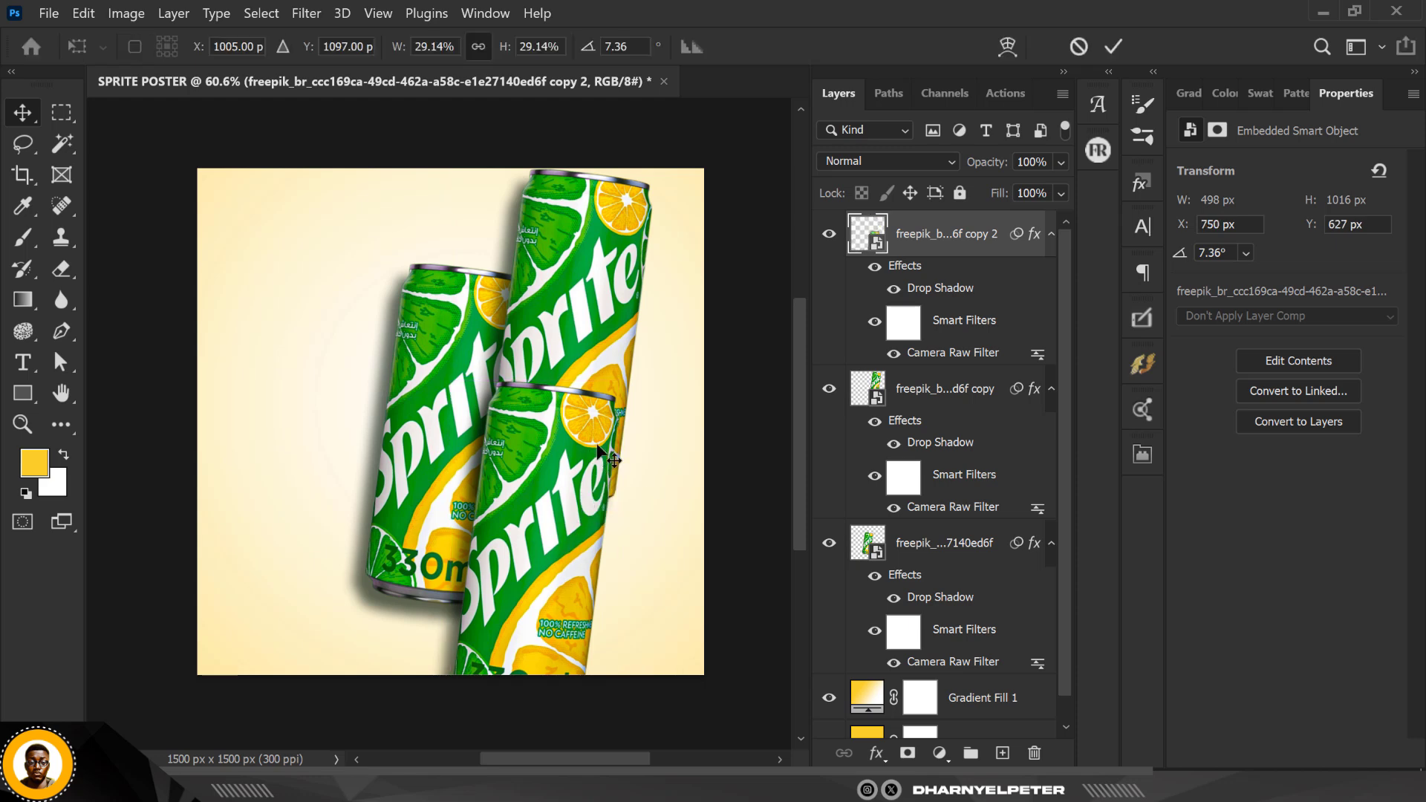
drag(766, 362, 792, 305)
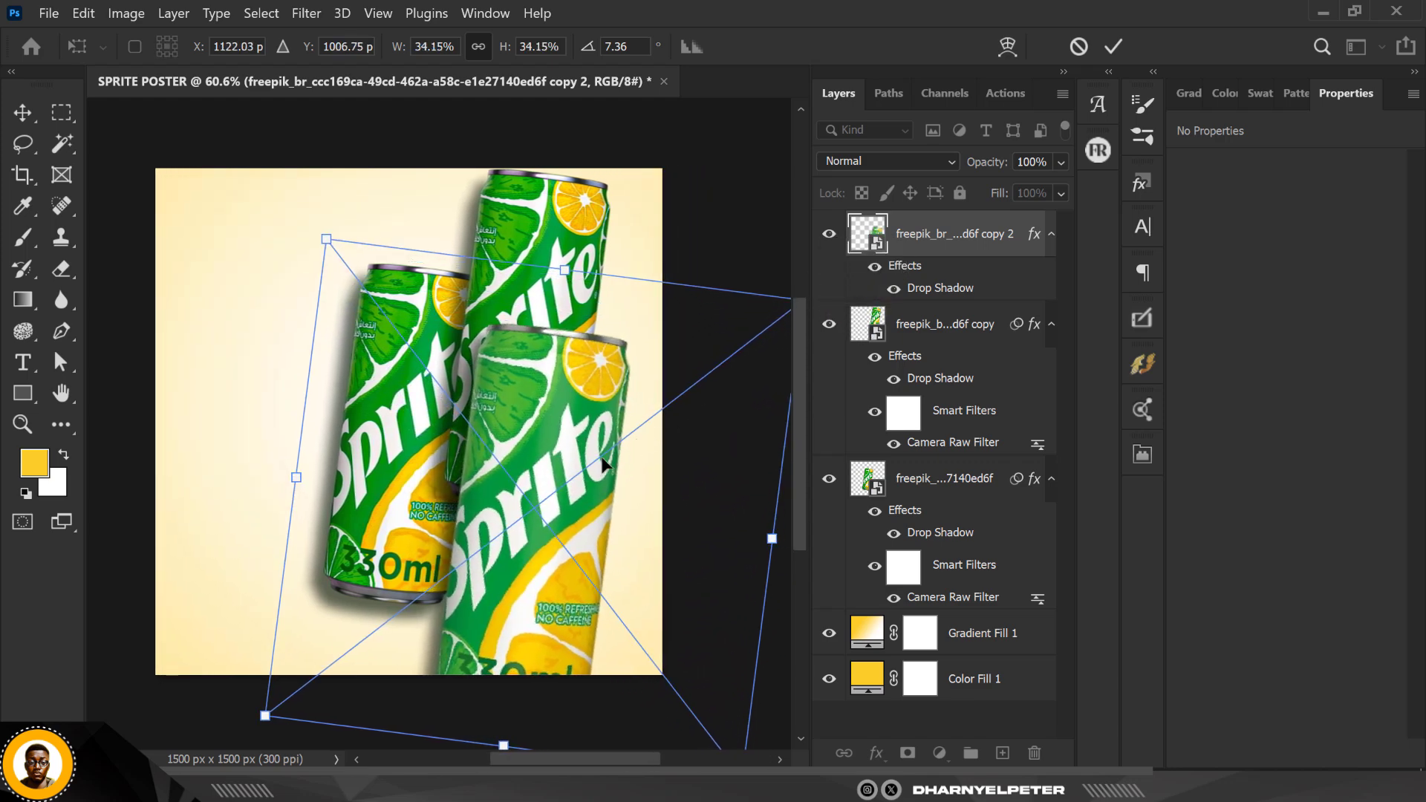
drag(578, 468, 576, 477)
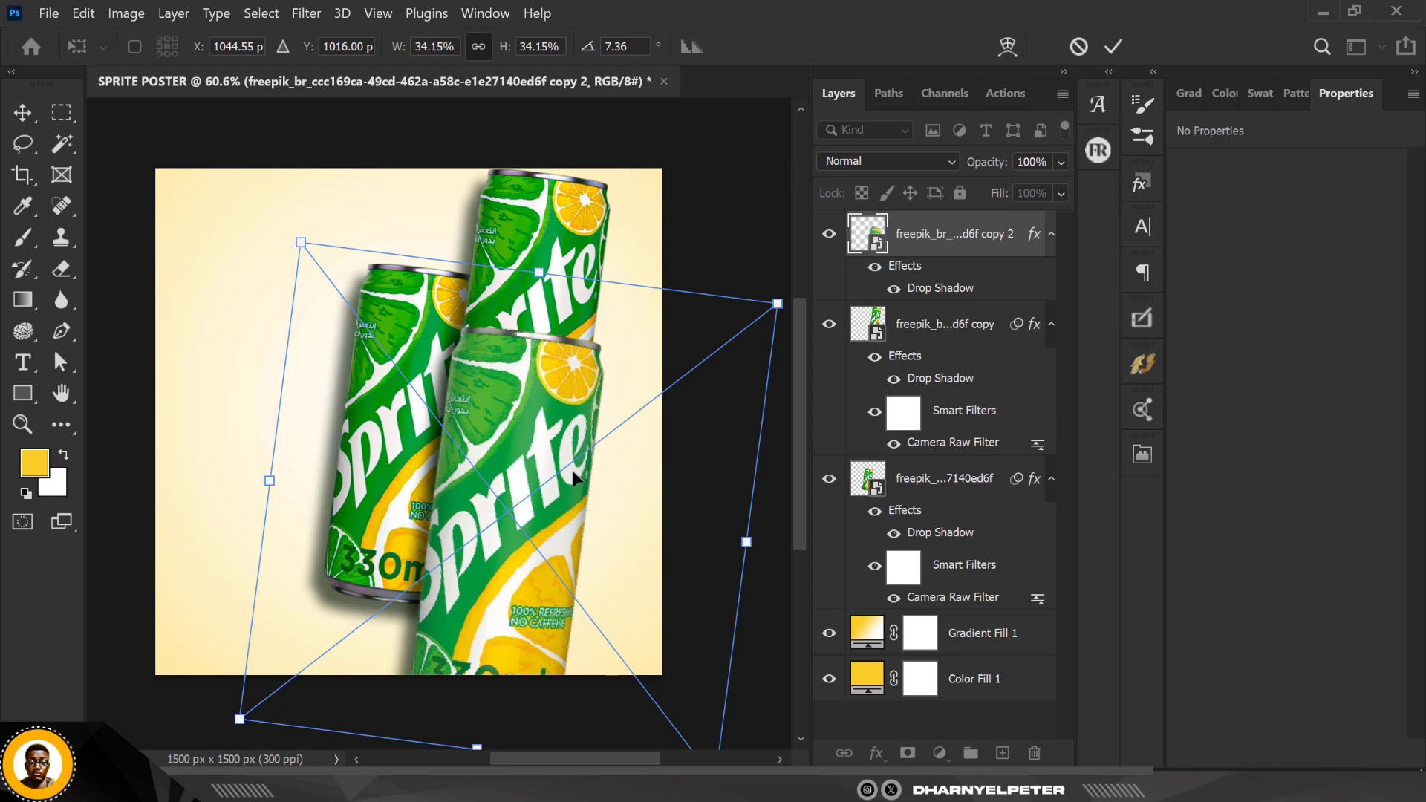
key(Return)
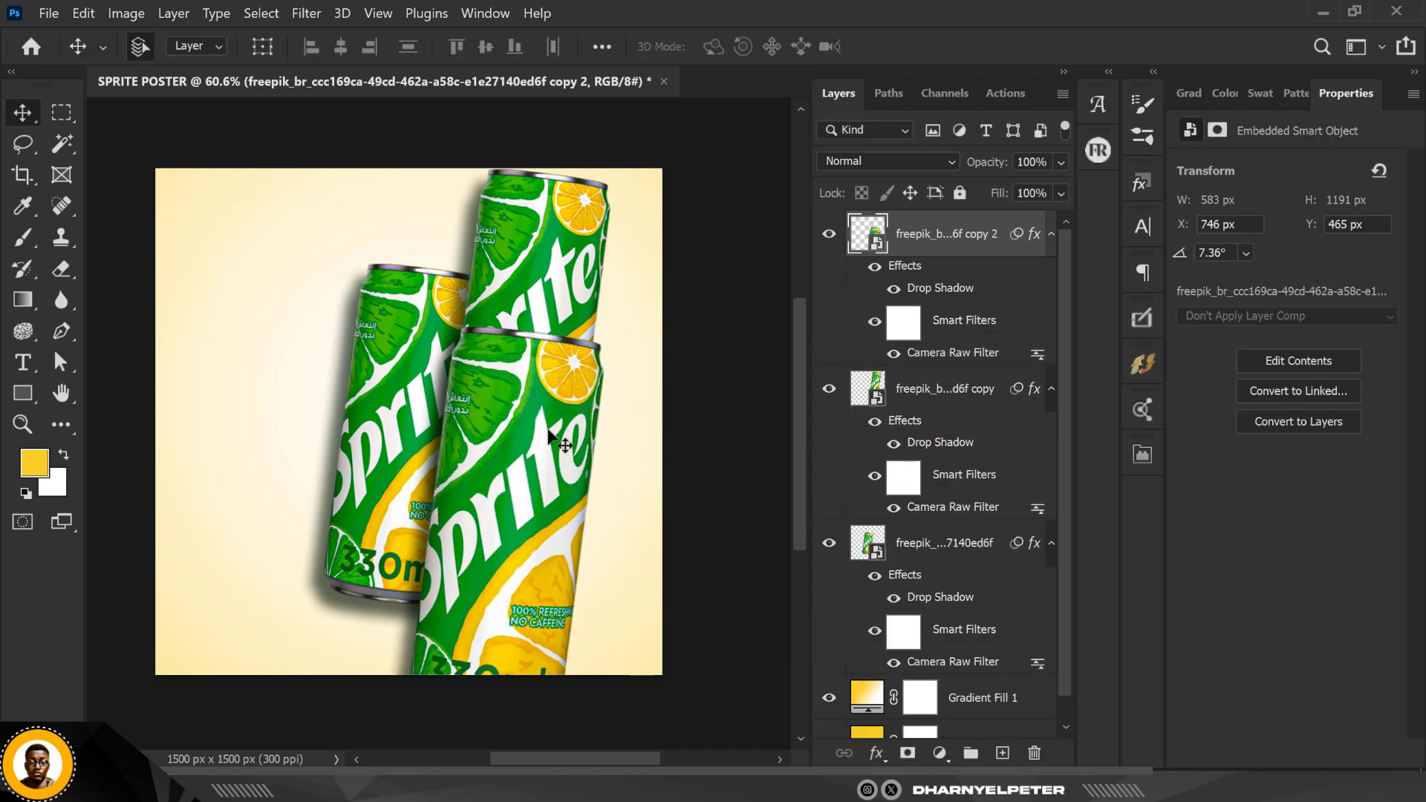
drag(540, 413, 520, 415)
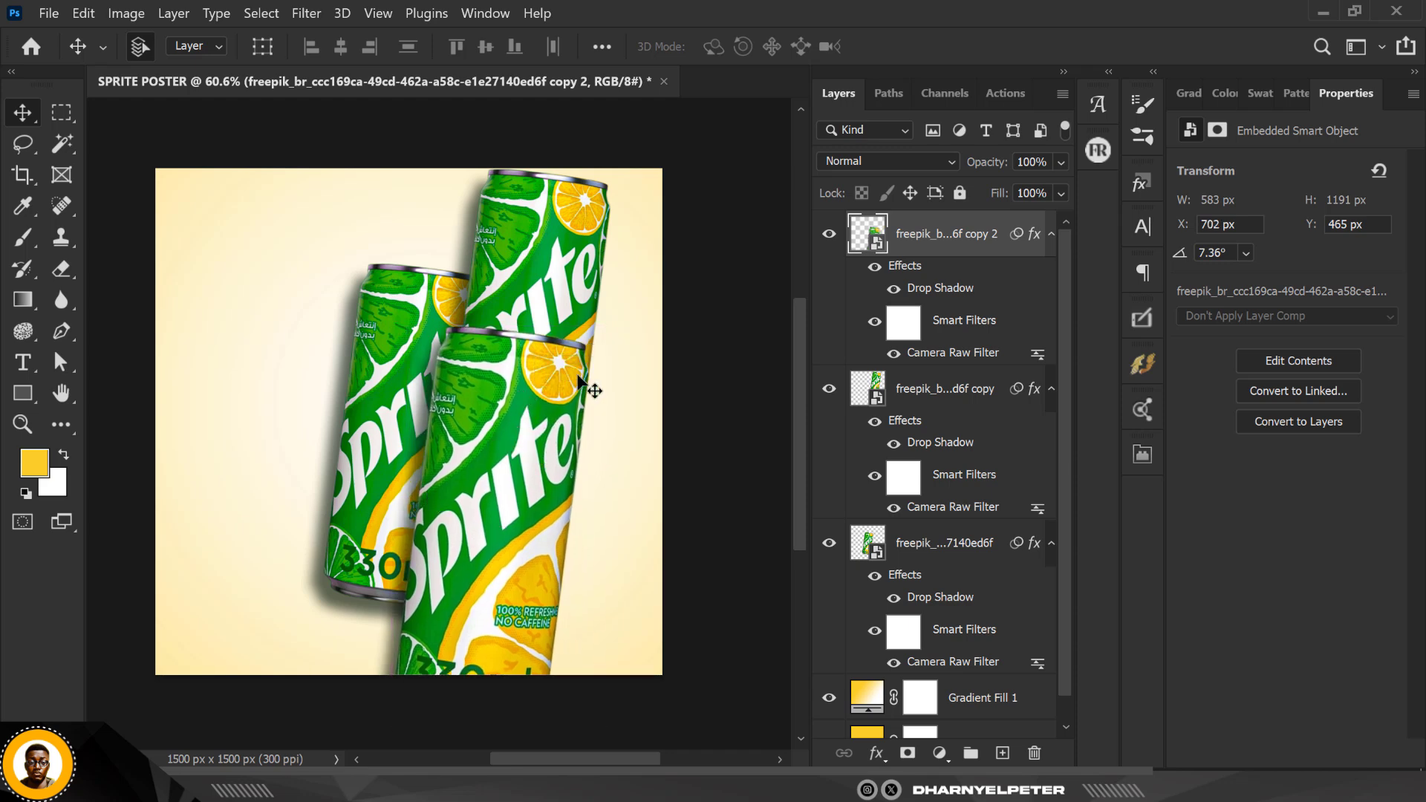
Scale all three cans together to 132.02% and move the group to the canvas's right side, cropped by the edges
ctrl+click(966, 390)
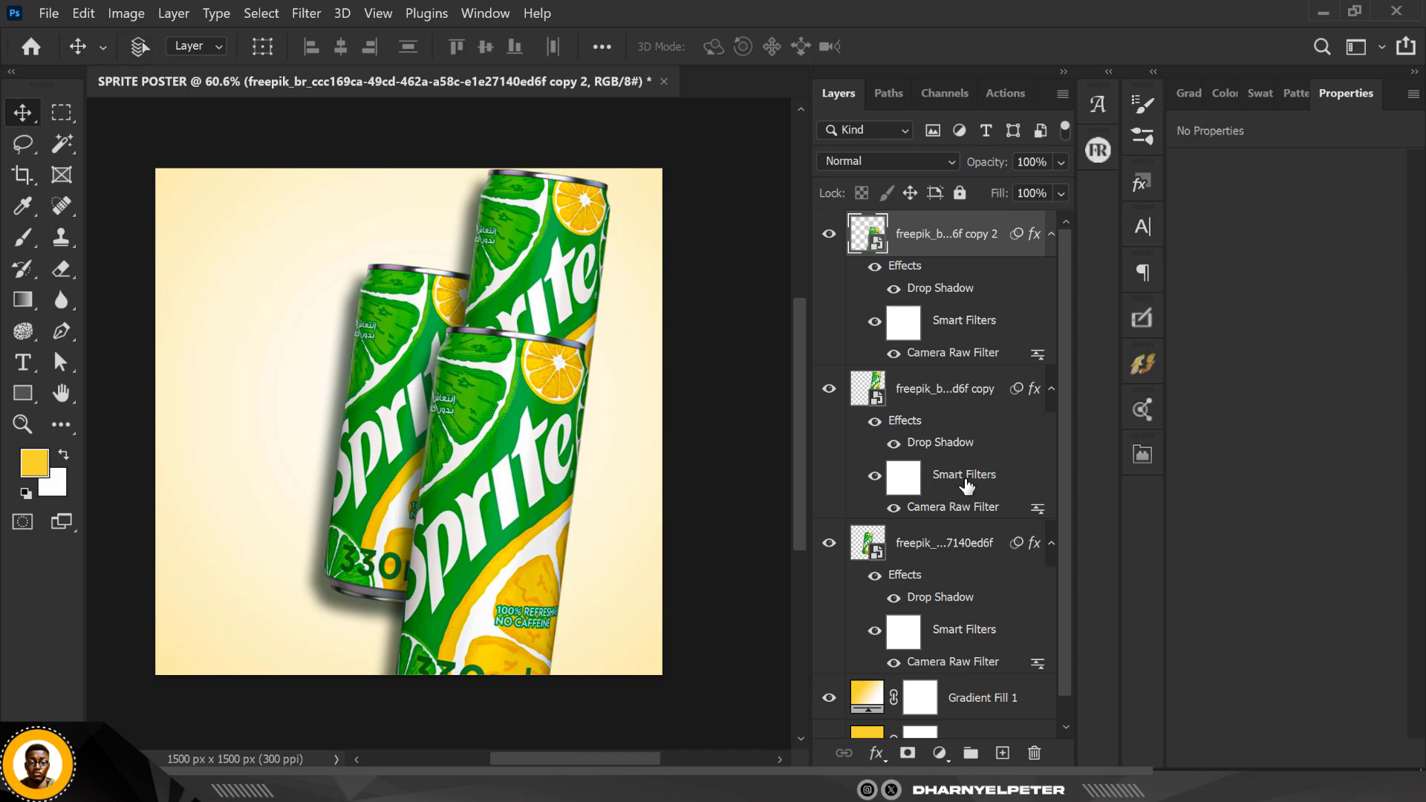
ctrl+click(976, 555)
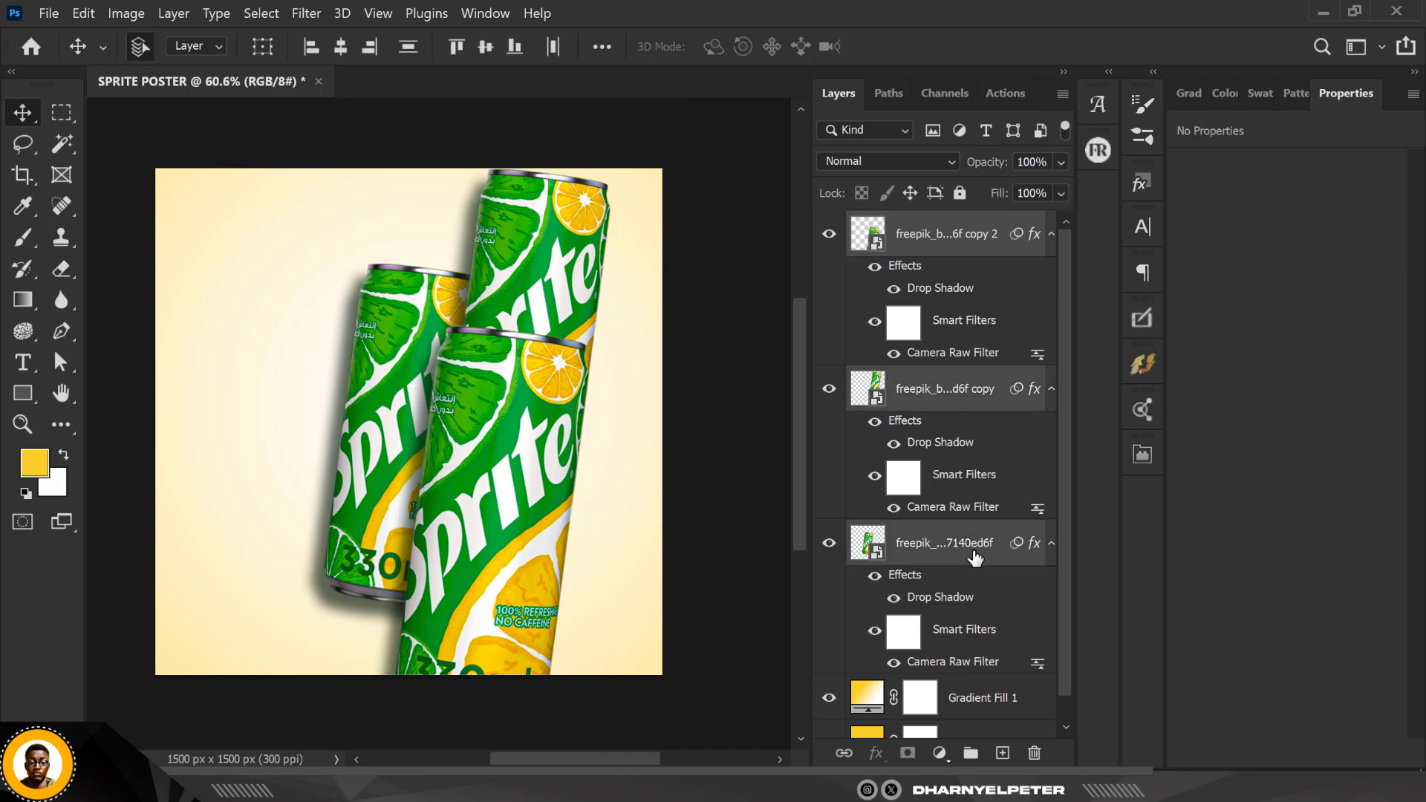
key(ctrl+t)
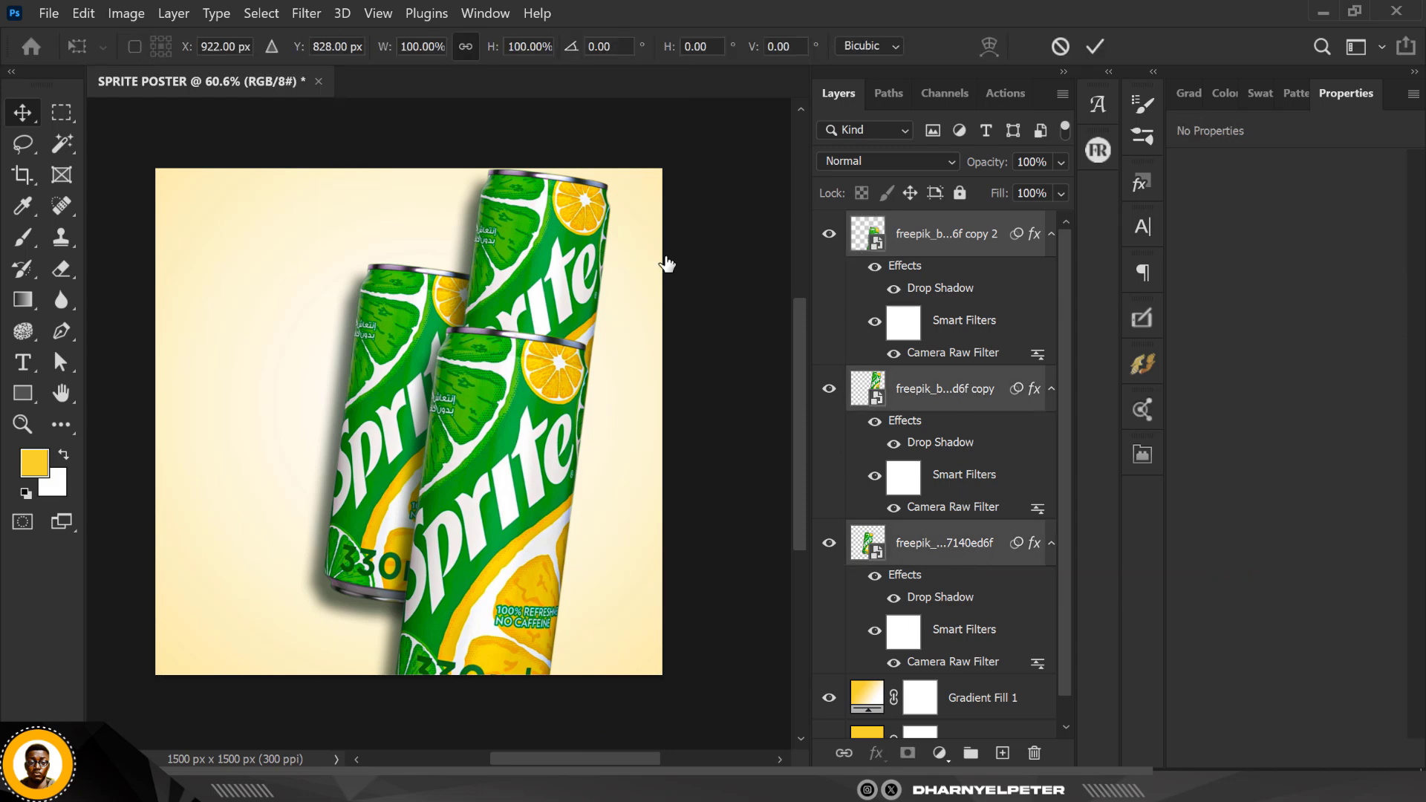
scroll(464, 301, down, 2)
drag(574, 199, 590, 168)
drag(519, 329, 577, 326)
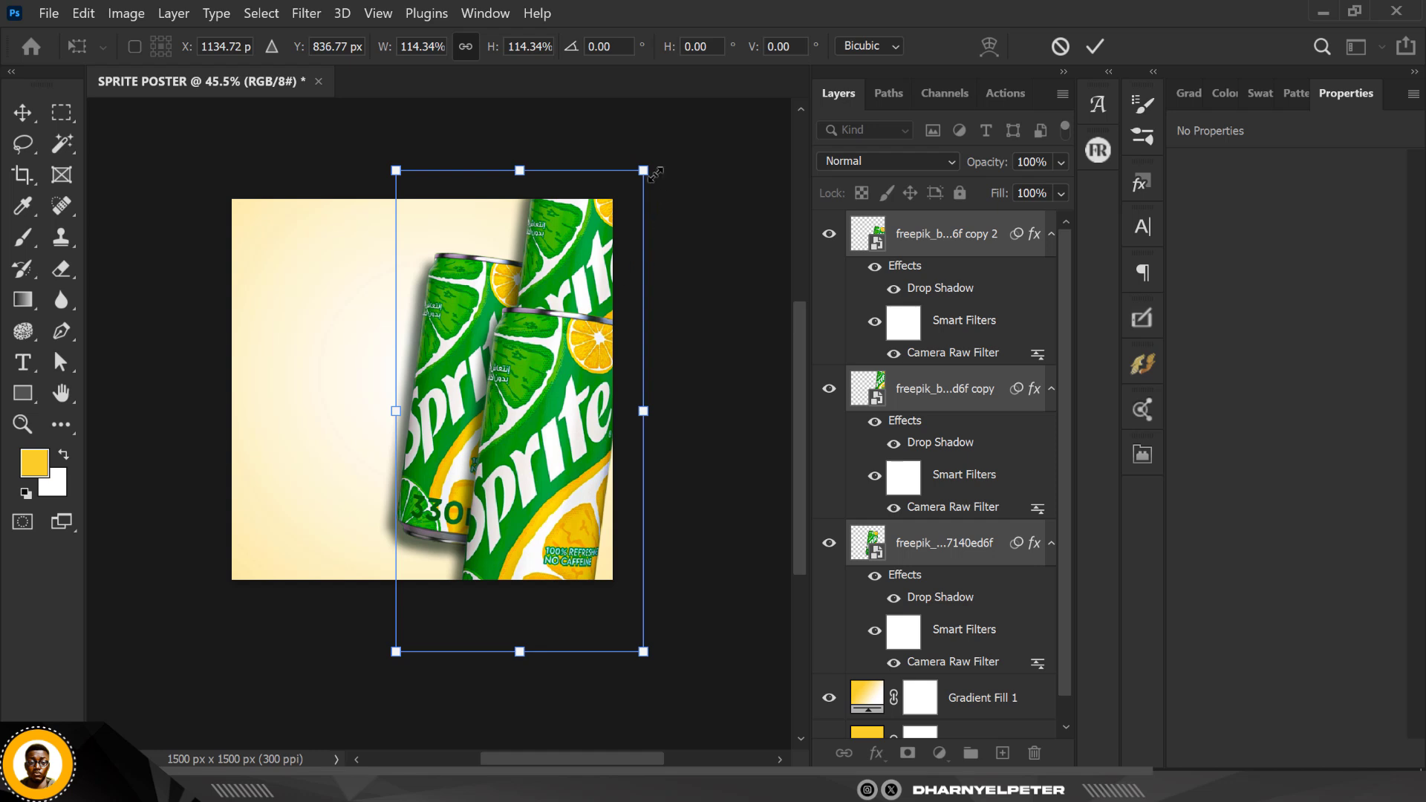
drag(644, 170, 663, 133)
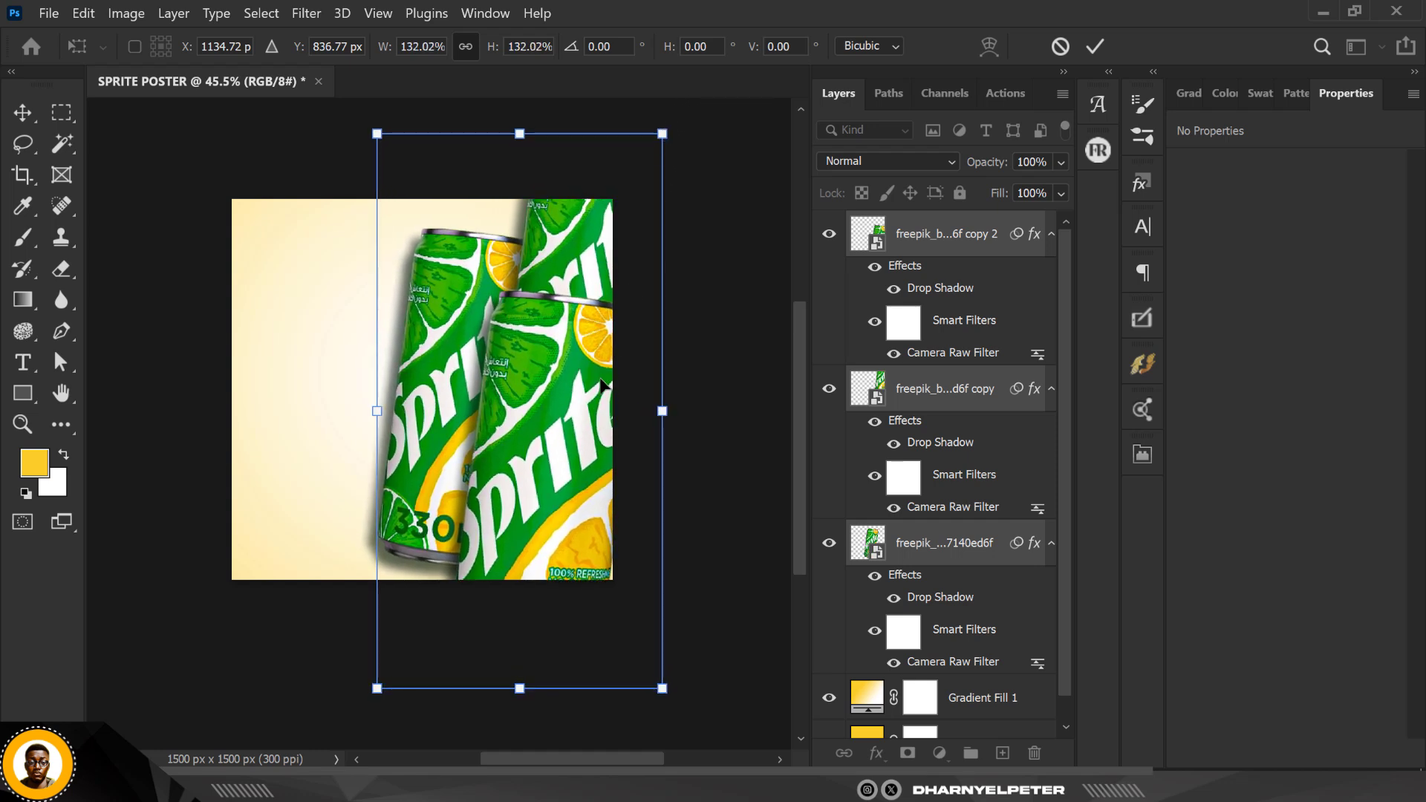
drag(574, 407, 577, 423)
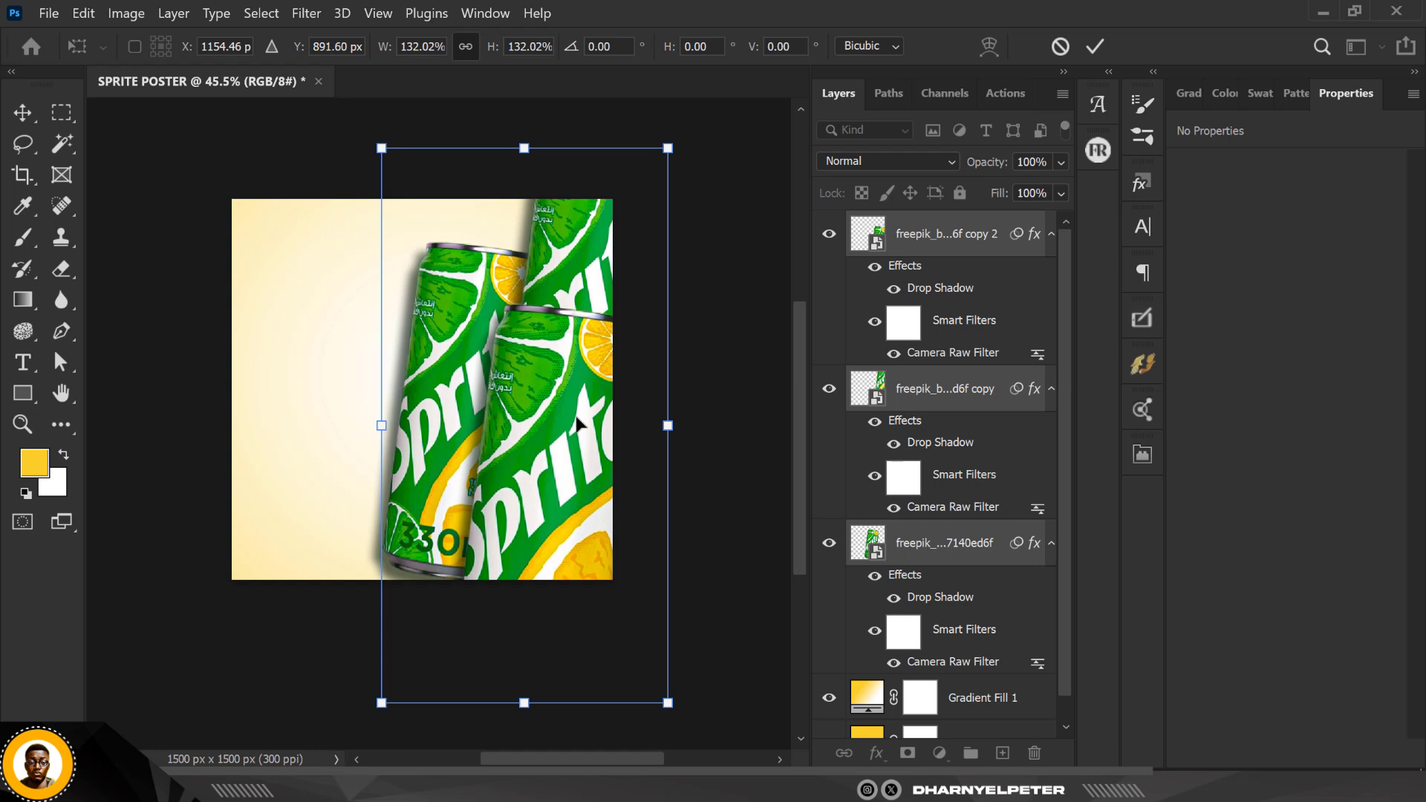
key(Return)
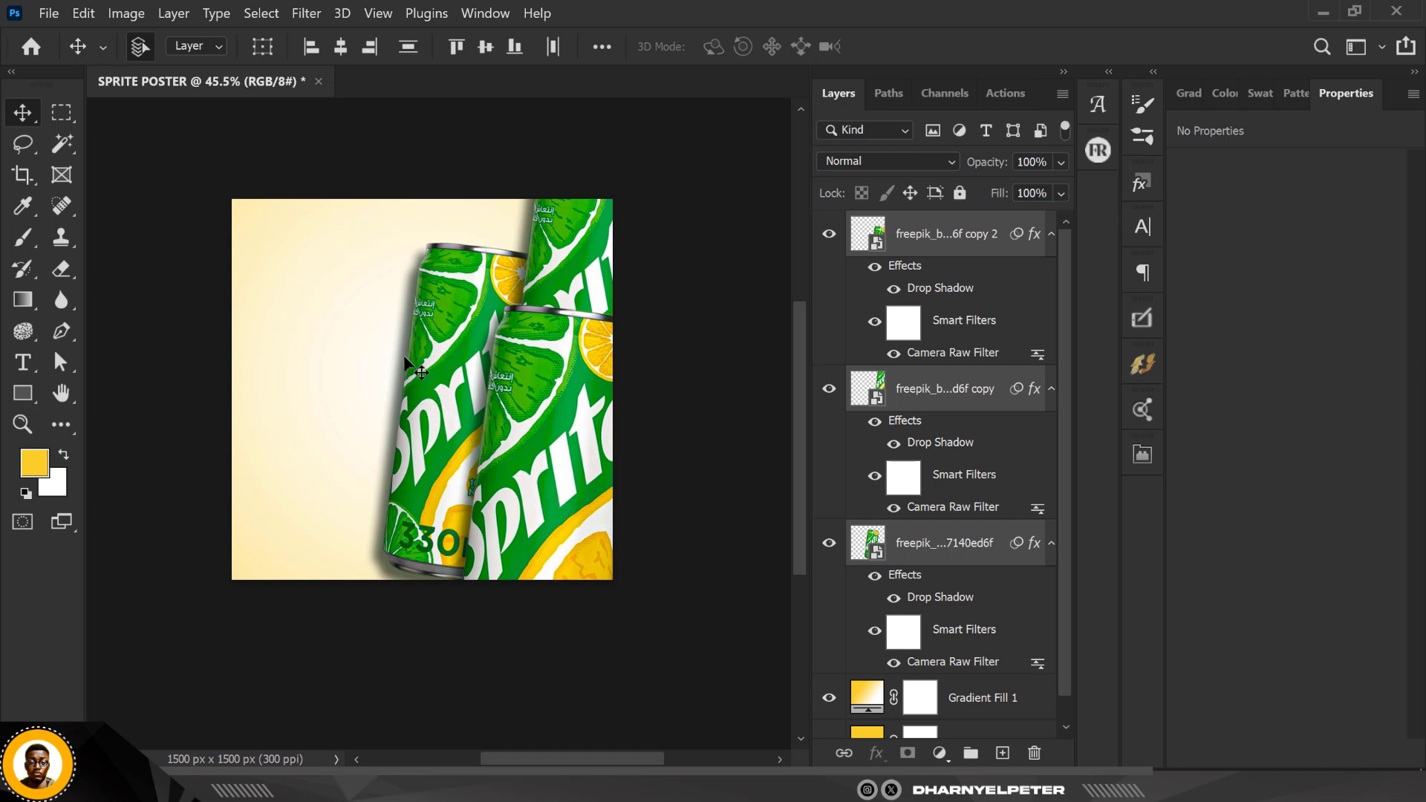
key(shift+Right)
key(shift+Right)
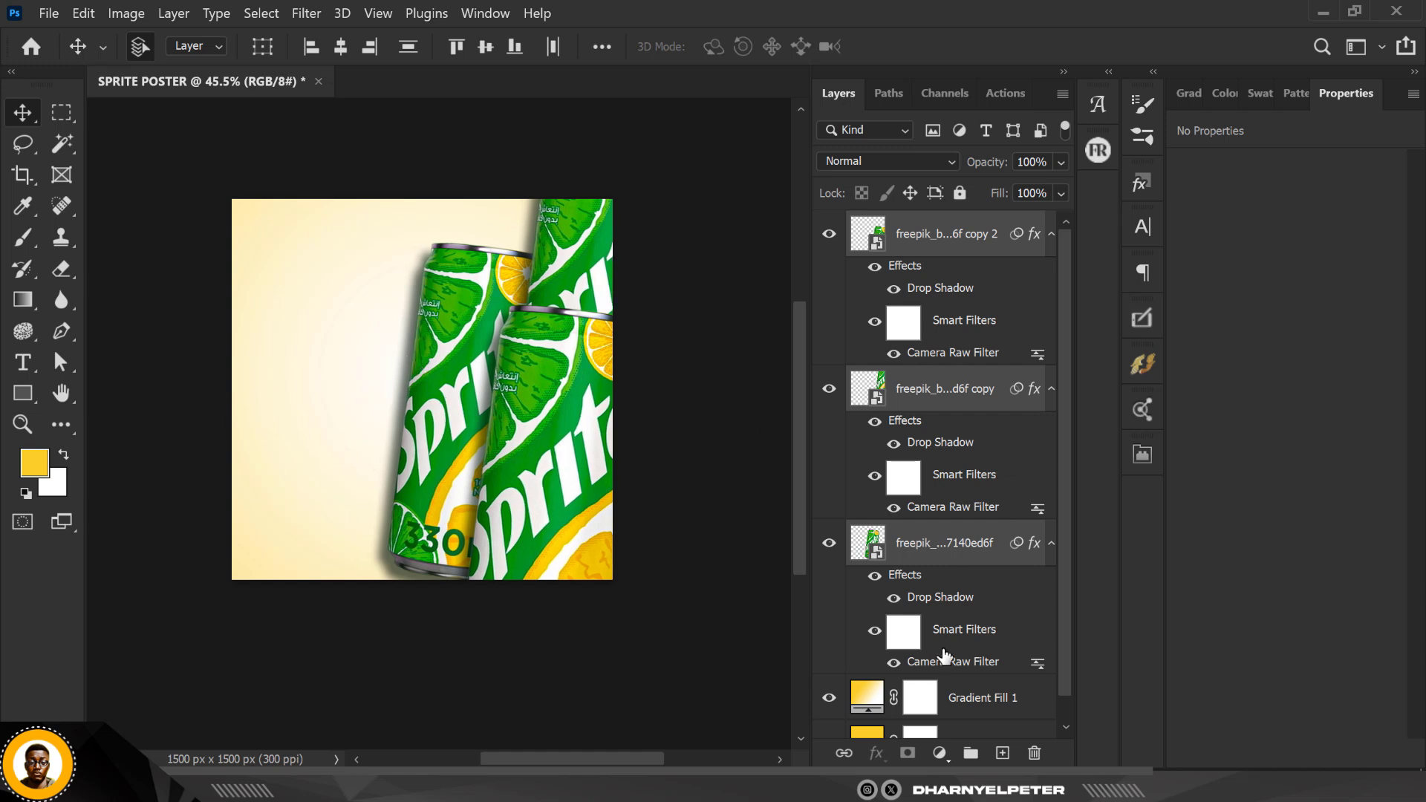
Draw a yellow rectangle without stroke, about 492 x 111 px, directly above Gradient Fill 1 so it passes behind the front-left can
click(969, 693)
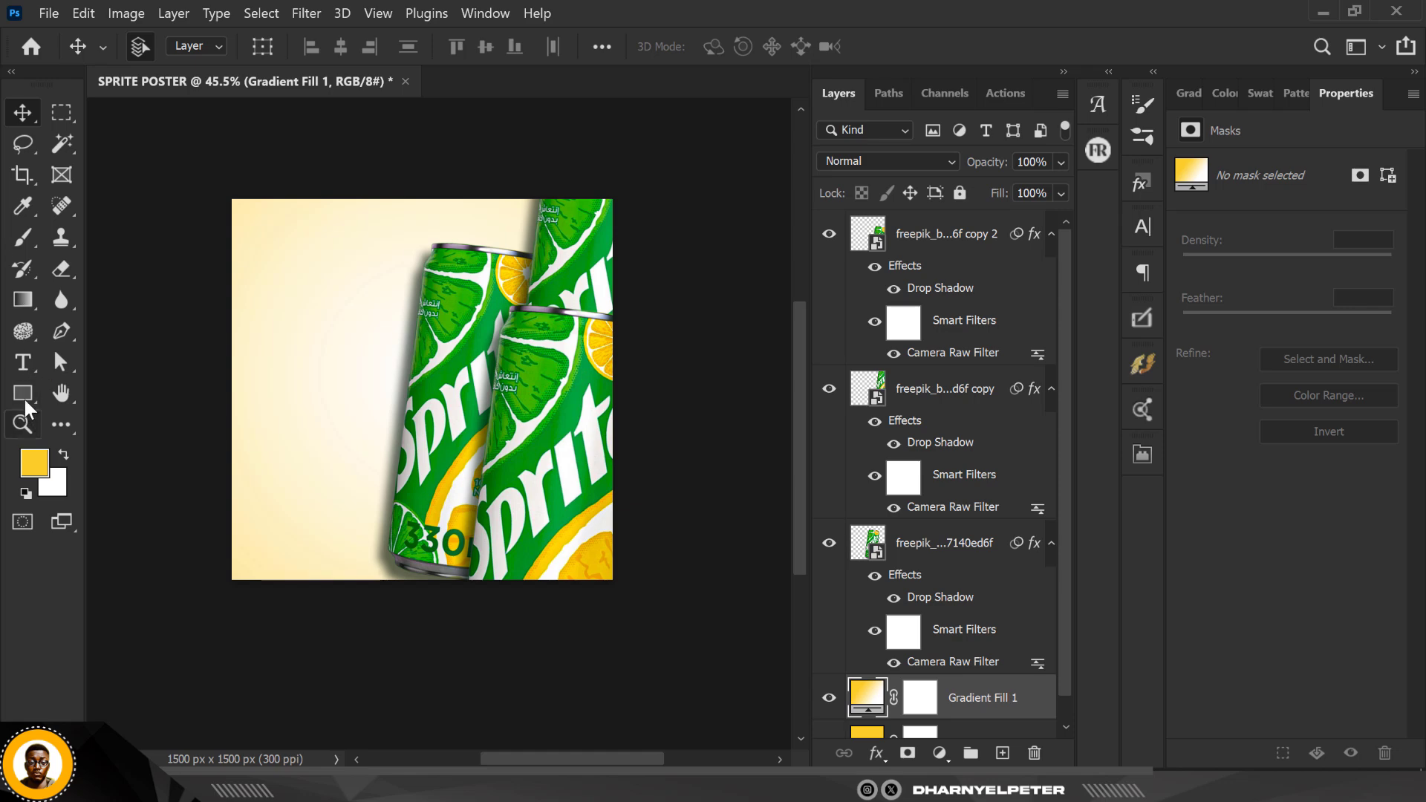
scroll(346, 377, up, 2)
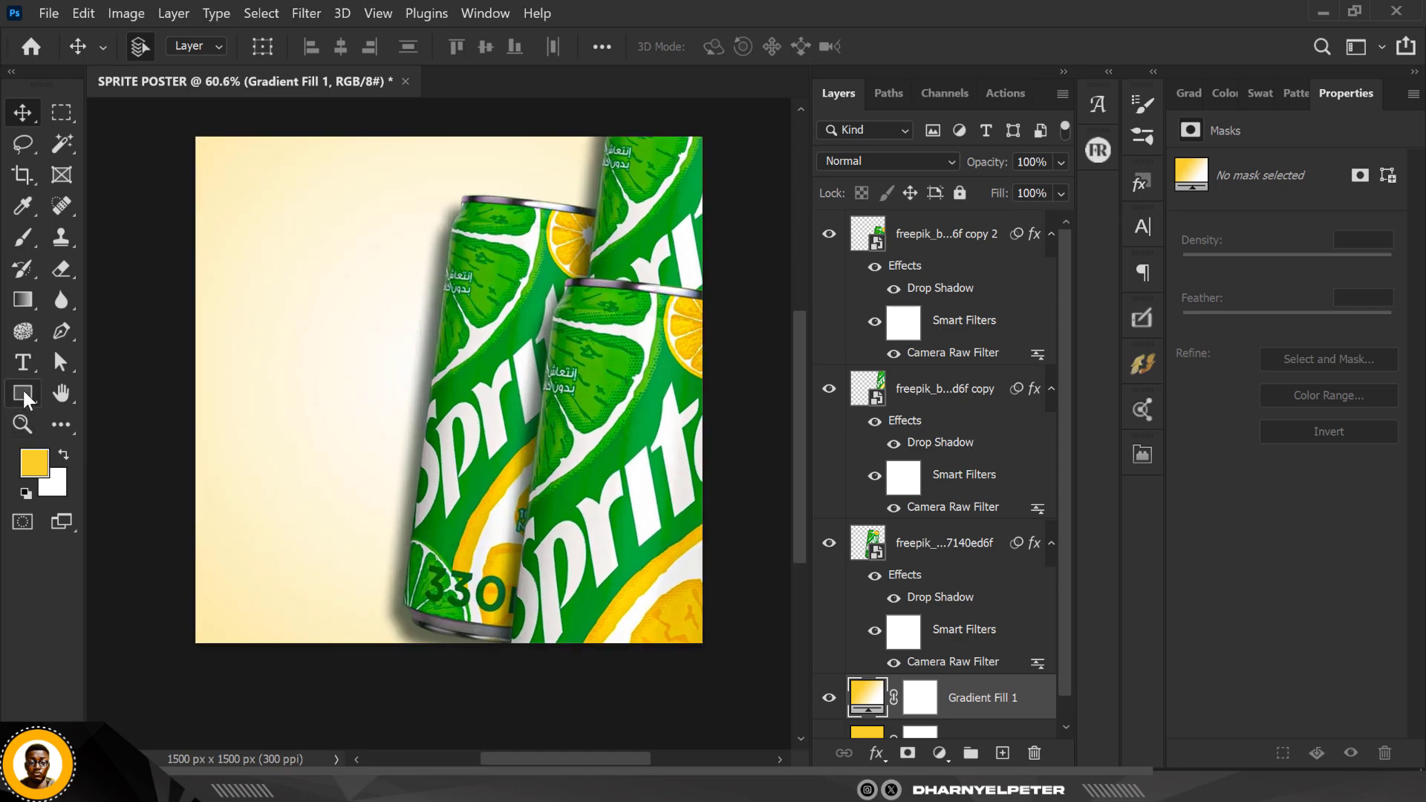
click(22, 390)
click(104, 392)
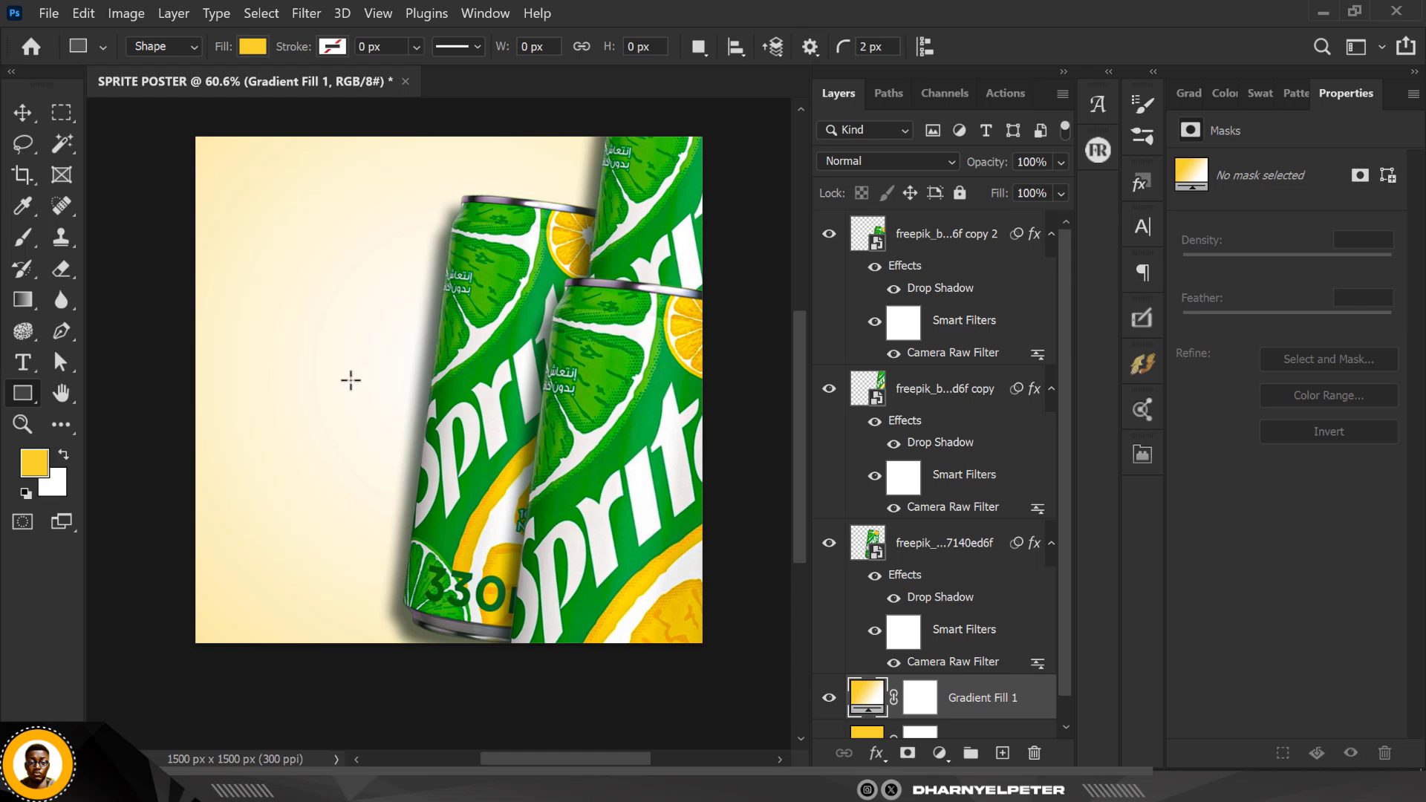
drag(349, 377, 516, 414)
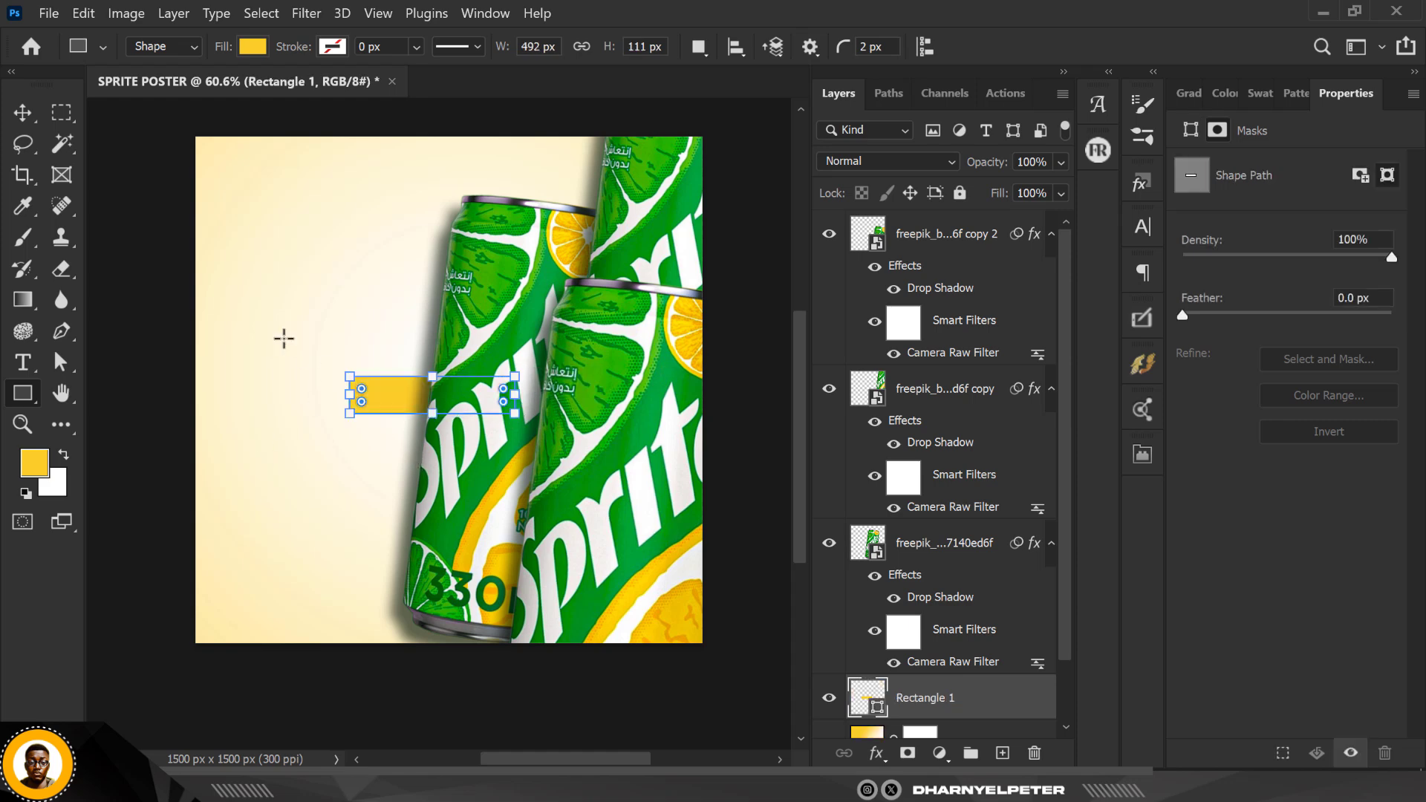
Duplicate the yellow rectangle and place the copy just below it, leaving a narrow gap between the two bars
click(22, 112)
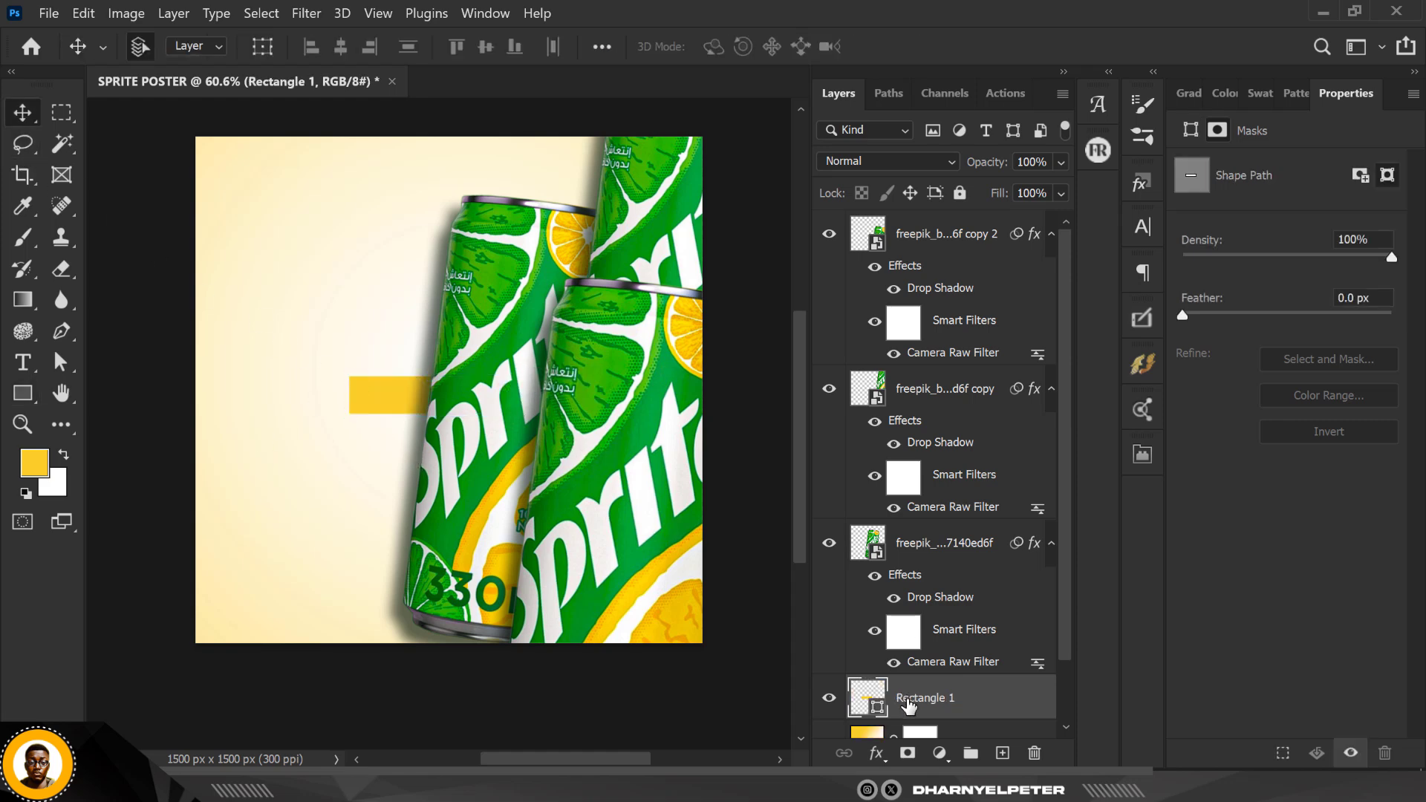
key(ctrl+j)
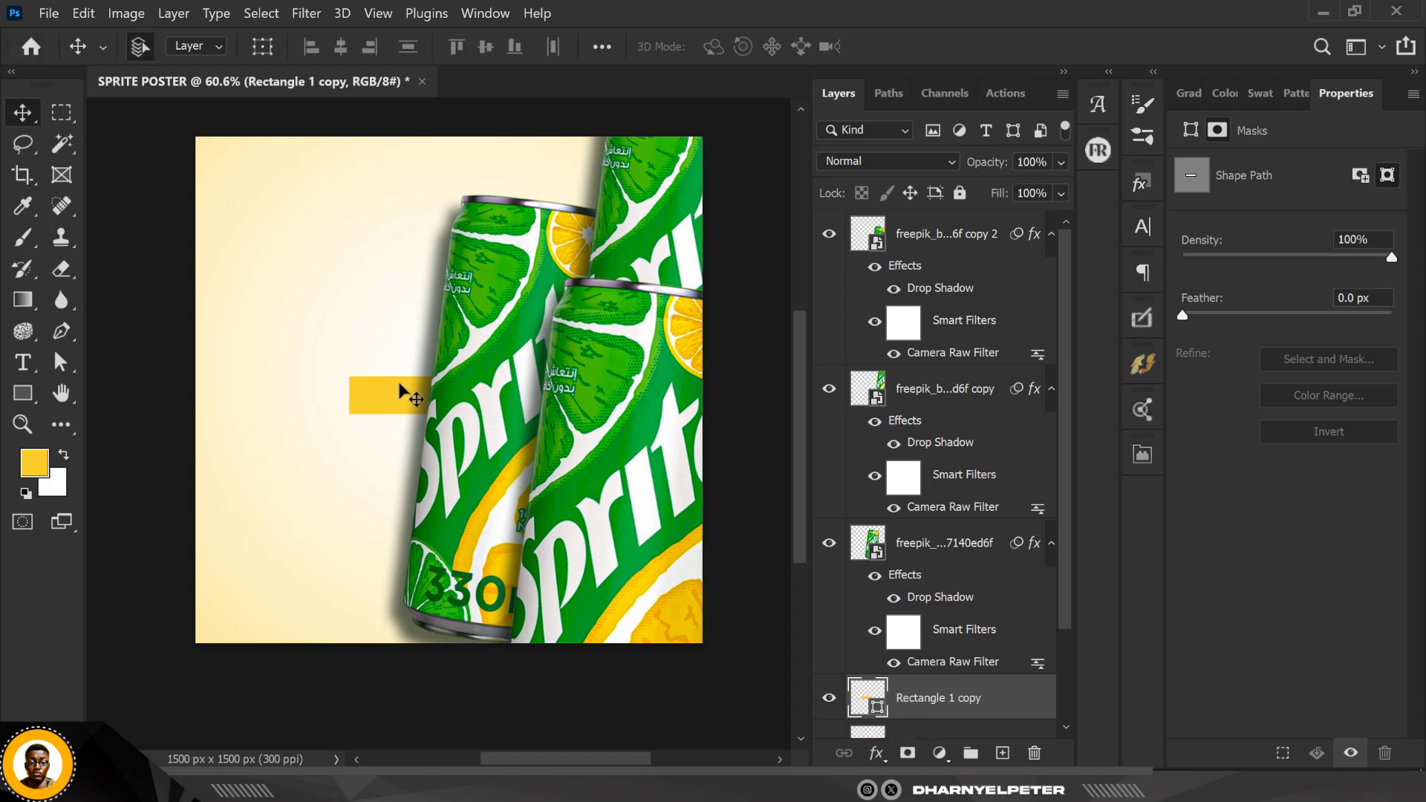
drag(405, 394, 399, 437)
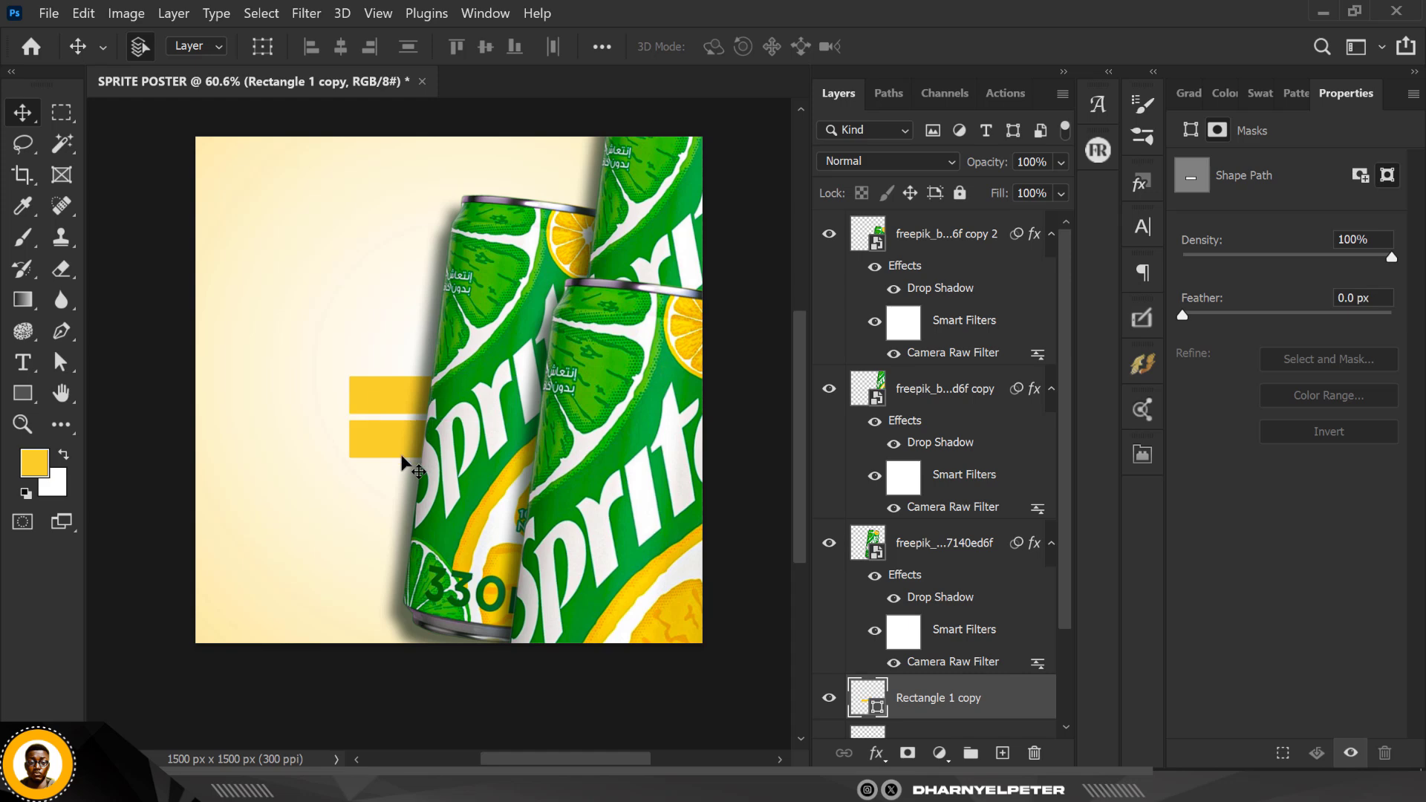
scroll(385, 433, up, 1)
scroll(385, 438, up, 3)
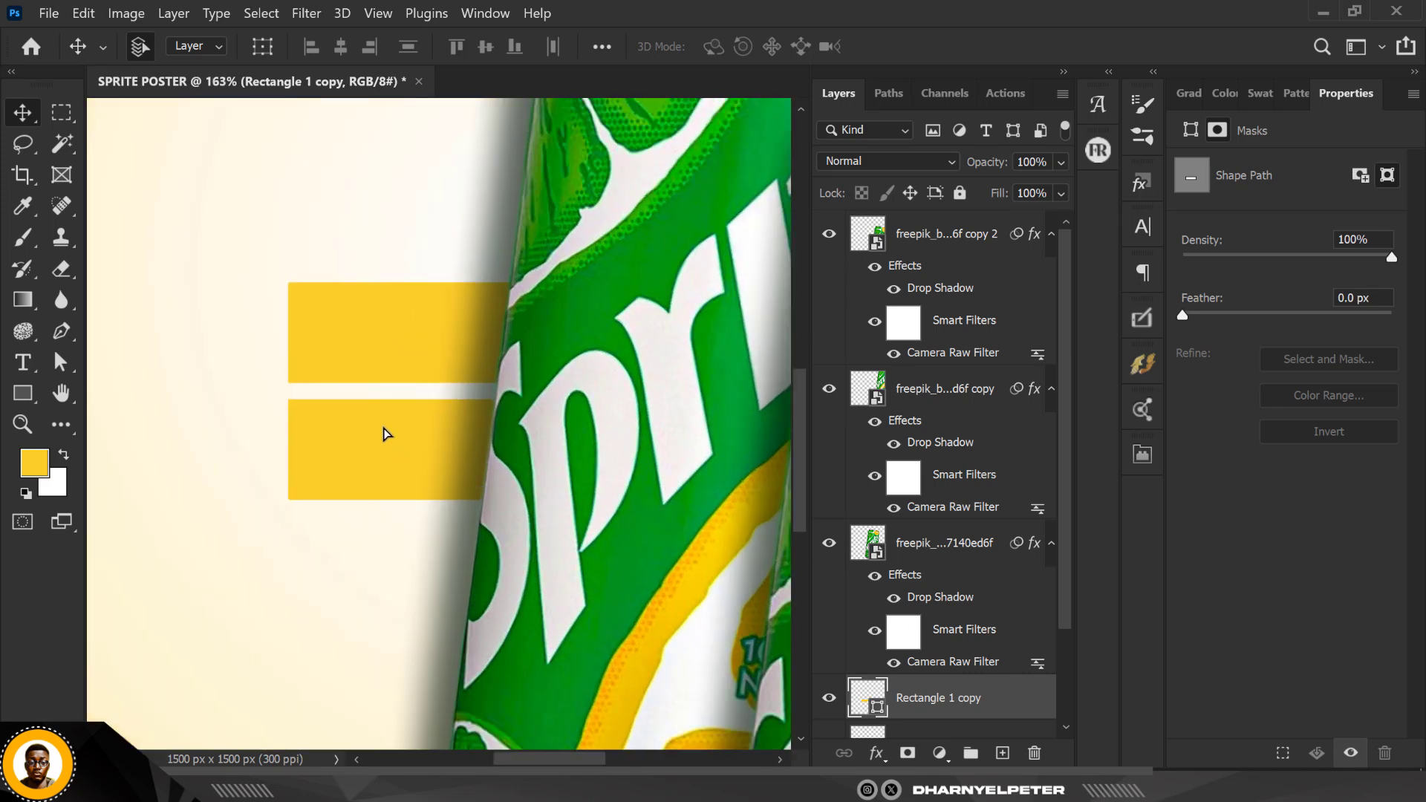
drag(386, 433, 386, 432)
scroll(393, 416, down, 1)
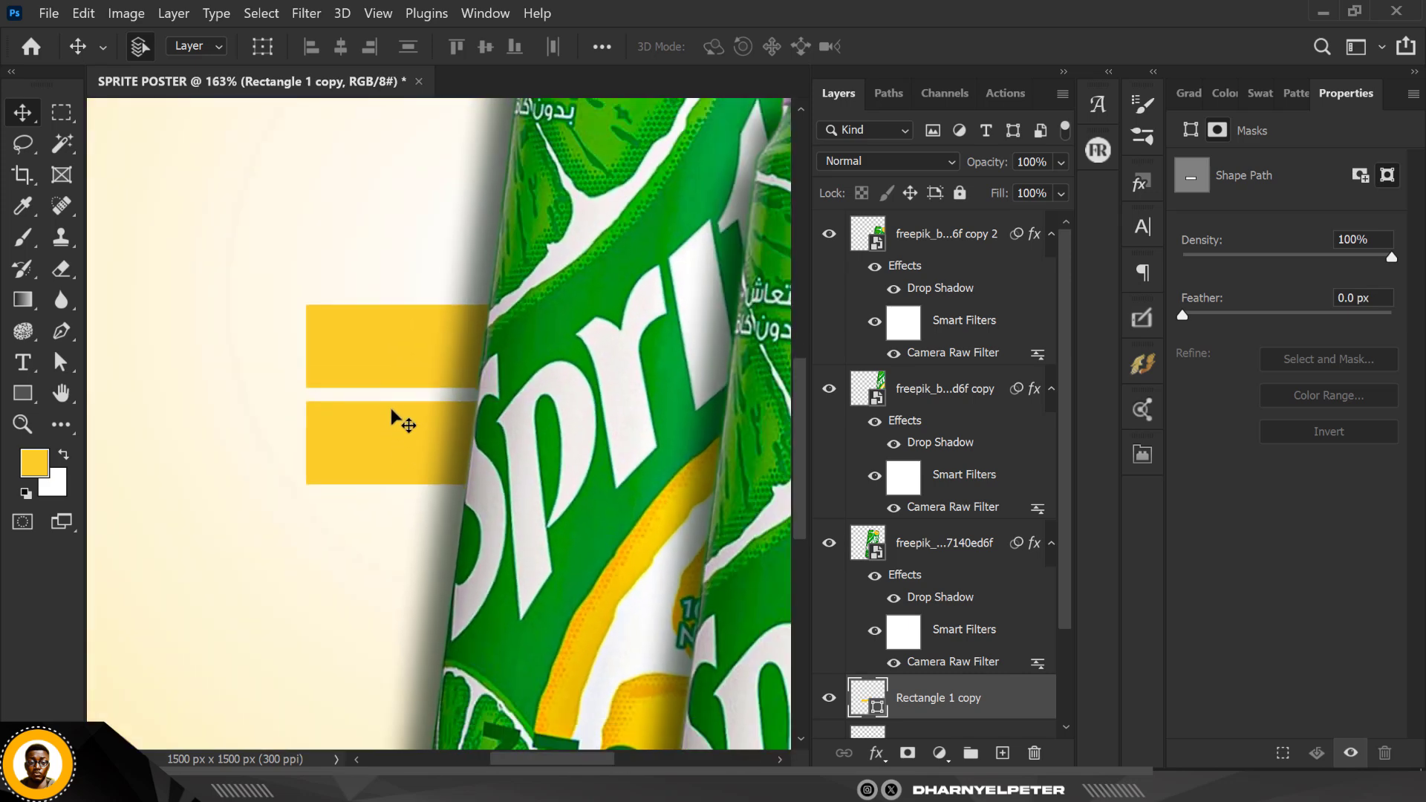
scroll(394, 413, down, 3)
scroll(404, 431, up, 2)
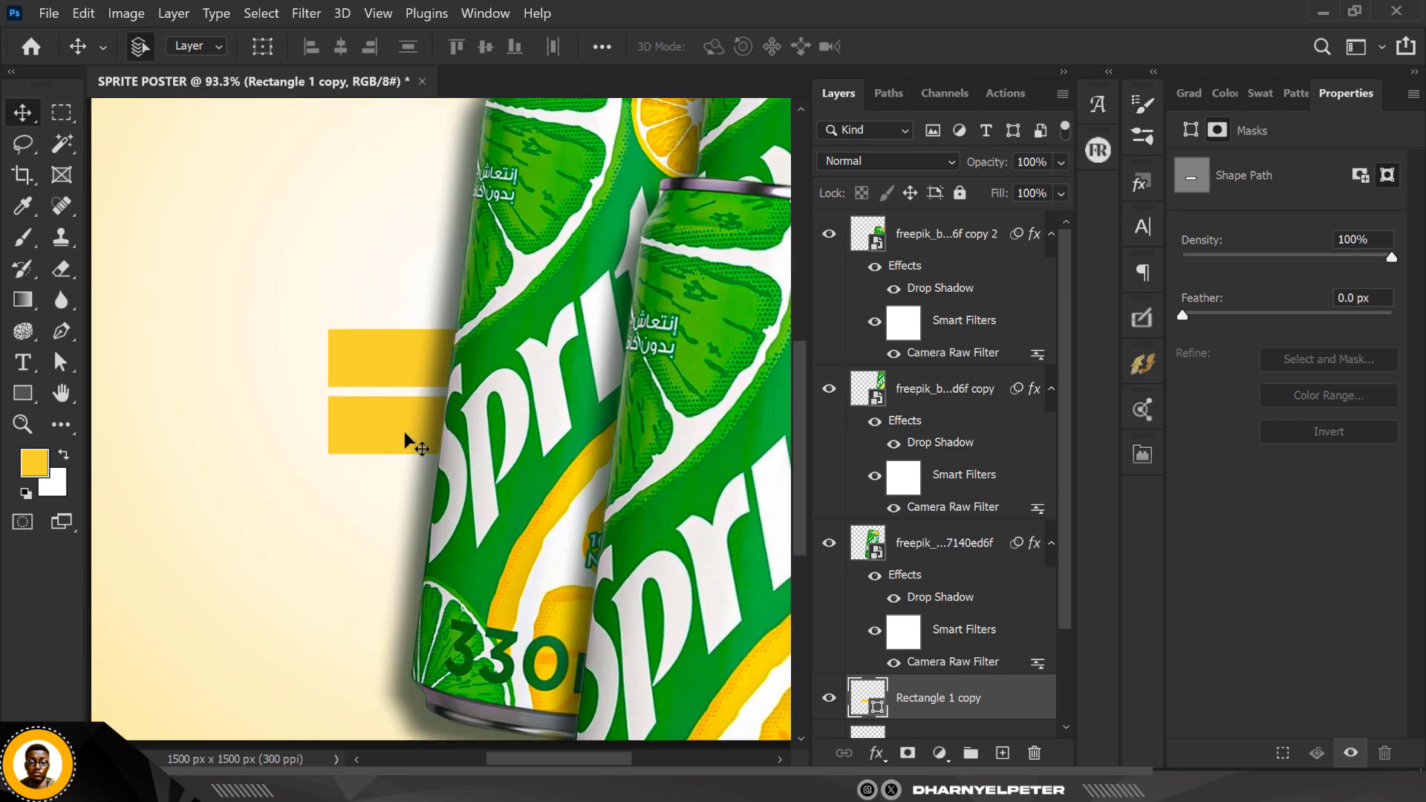
Select both yellow rectangles and skew them horizontally by -12.23° into slanted bars
scroll(404, 431, down, 1)
scroll(950, 647, down, 2)
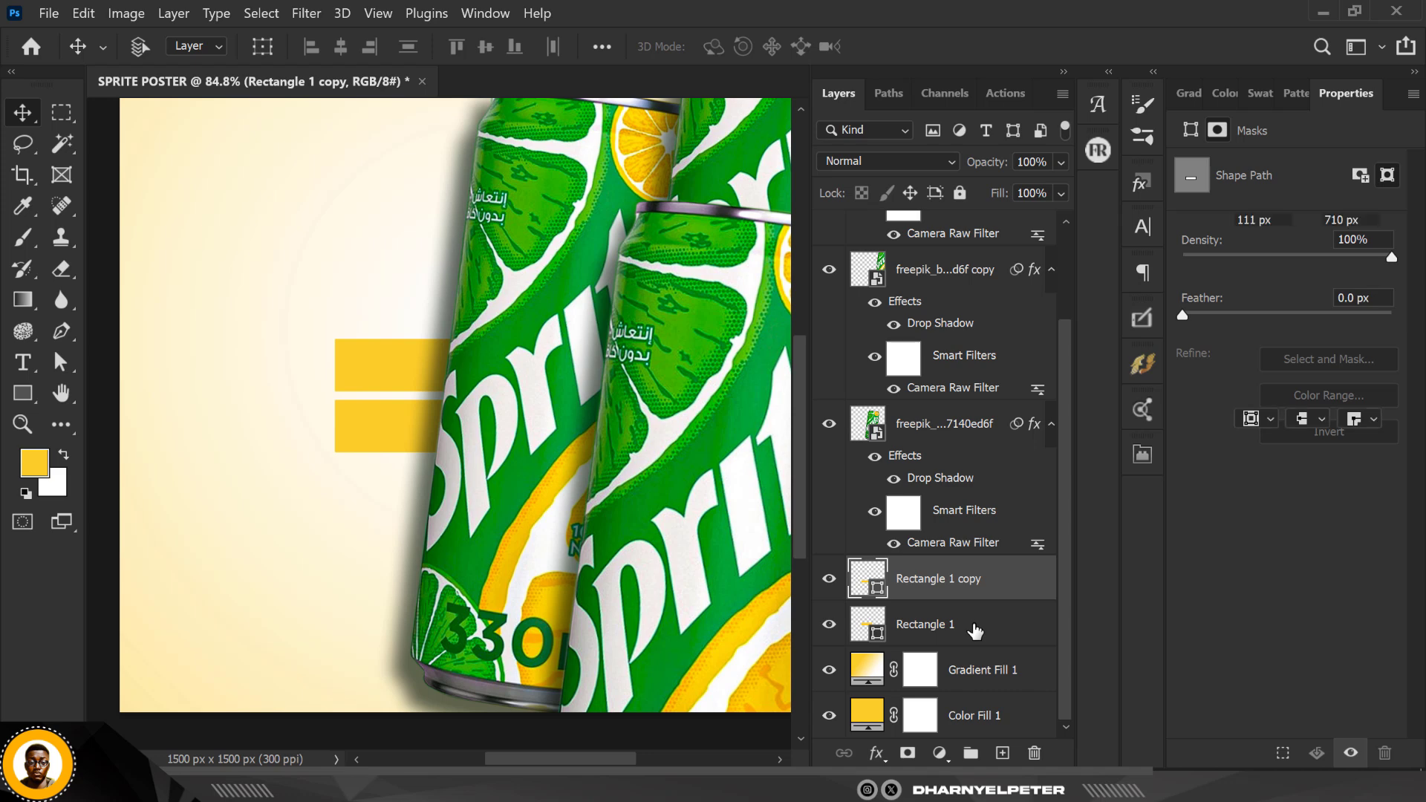
shift+click(975, 634)
key(ctrl+t)
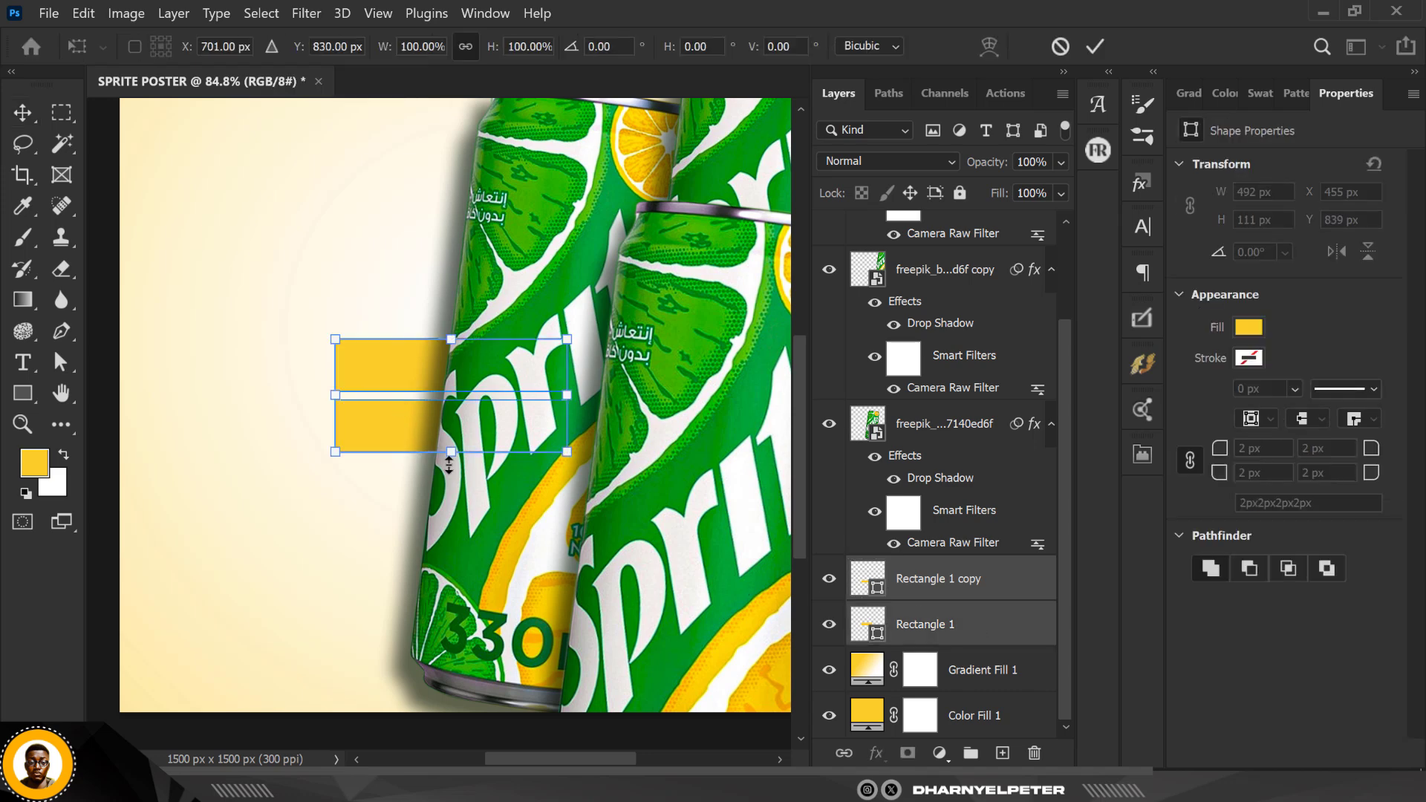
drag(453, 457, 427, 459)
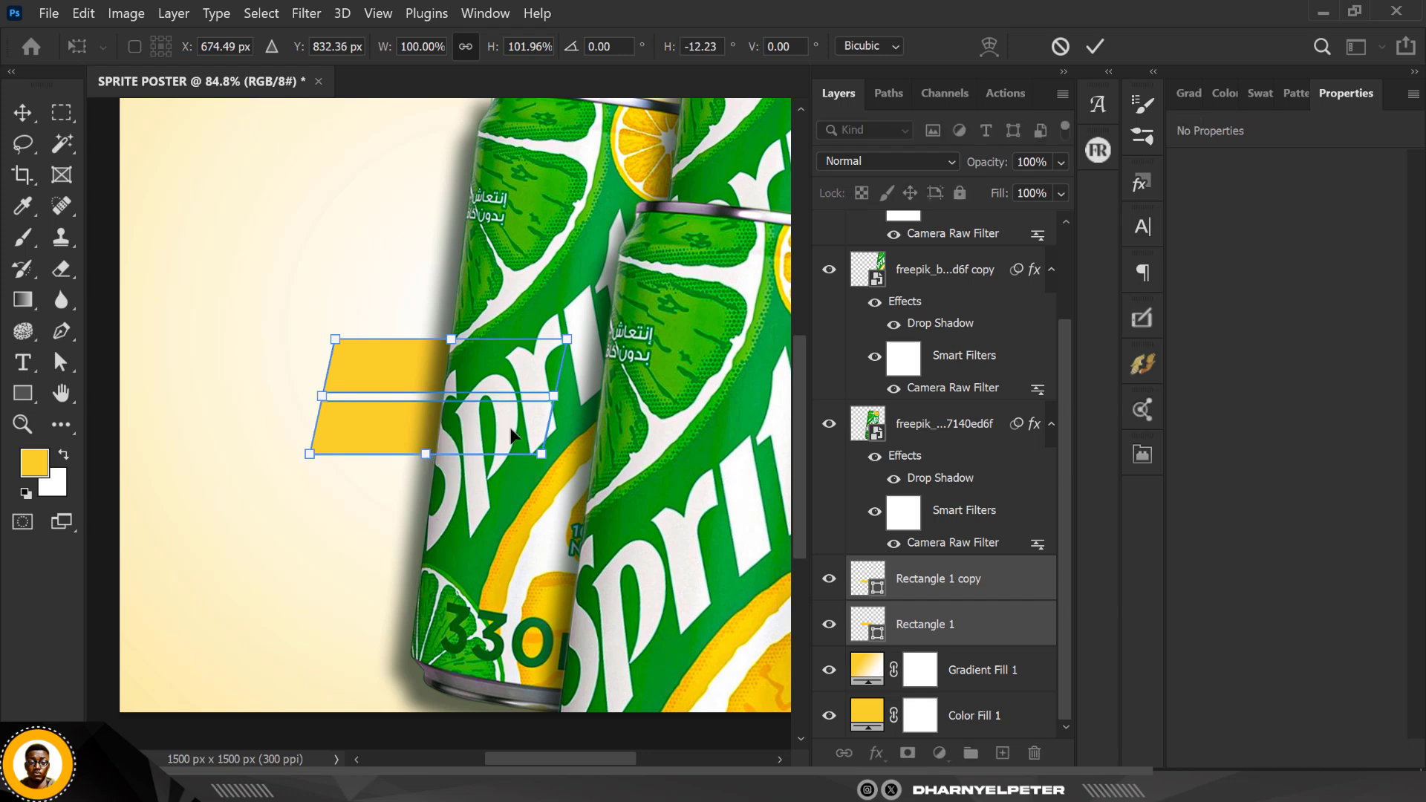
Scale both slanted bars to 134.15% width and 136.78% height, extending them further left of the cans
alt+scroll(511, 437, down, 4)
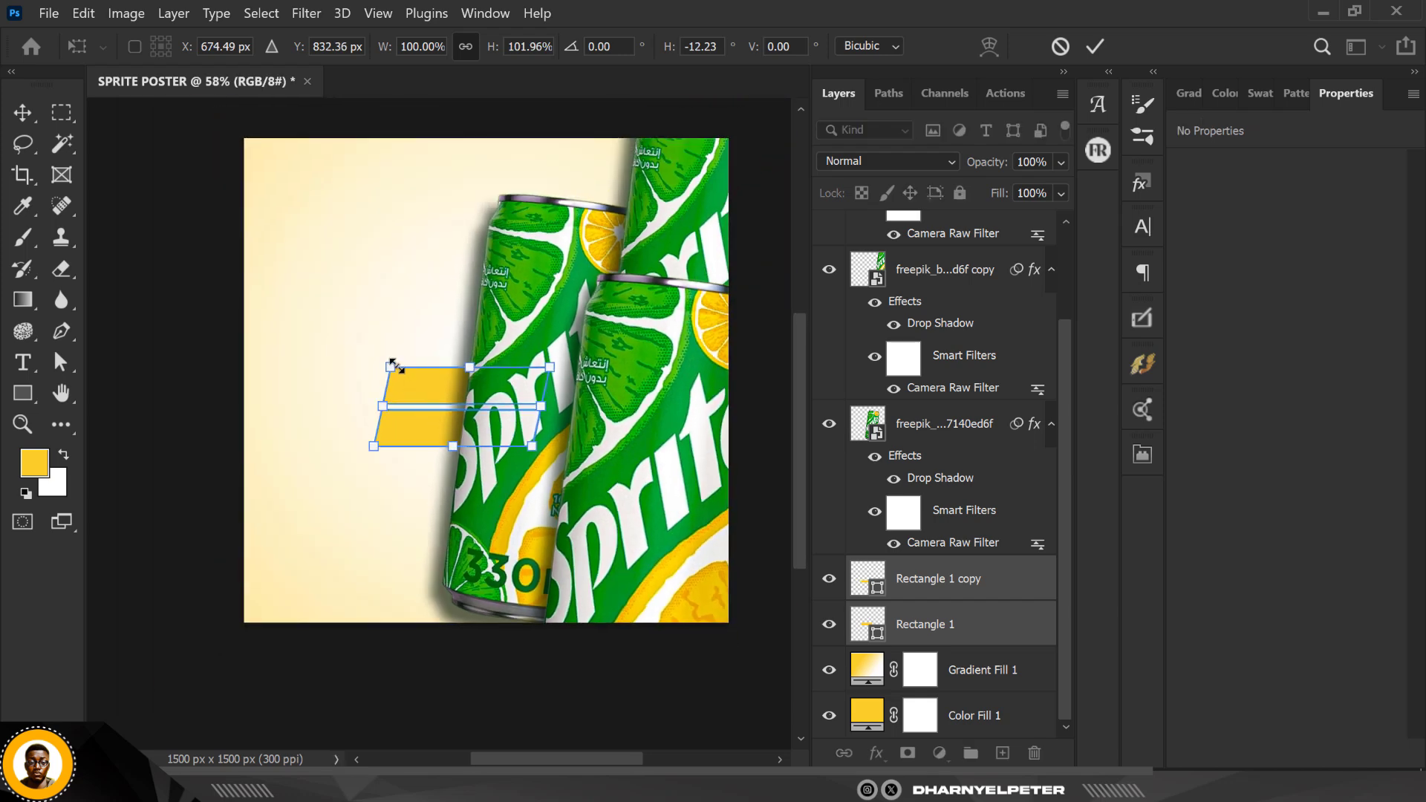
drag(394, 364, 347, 345)
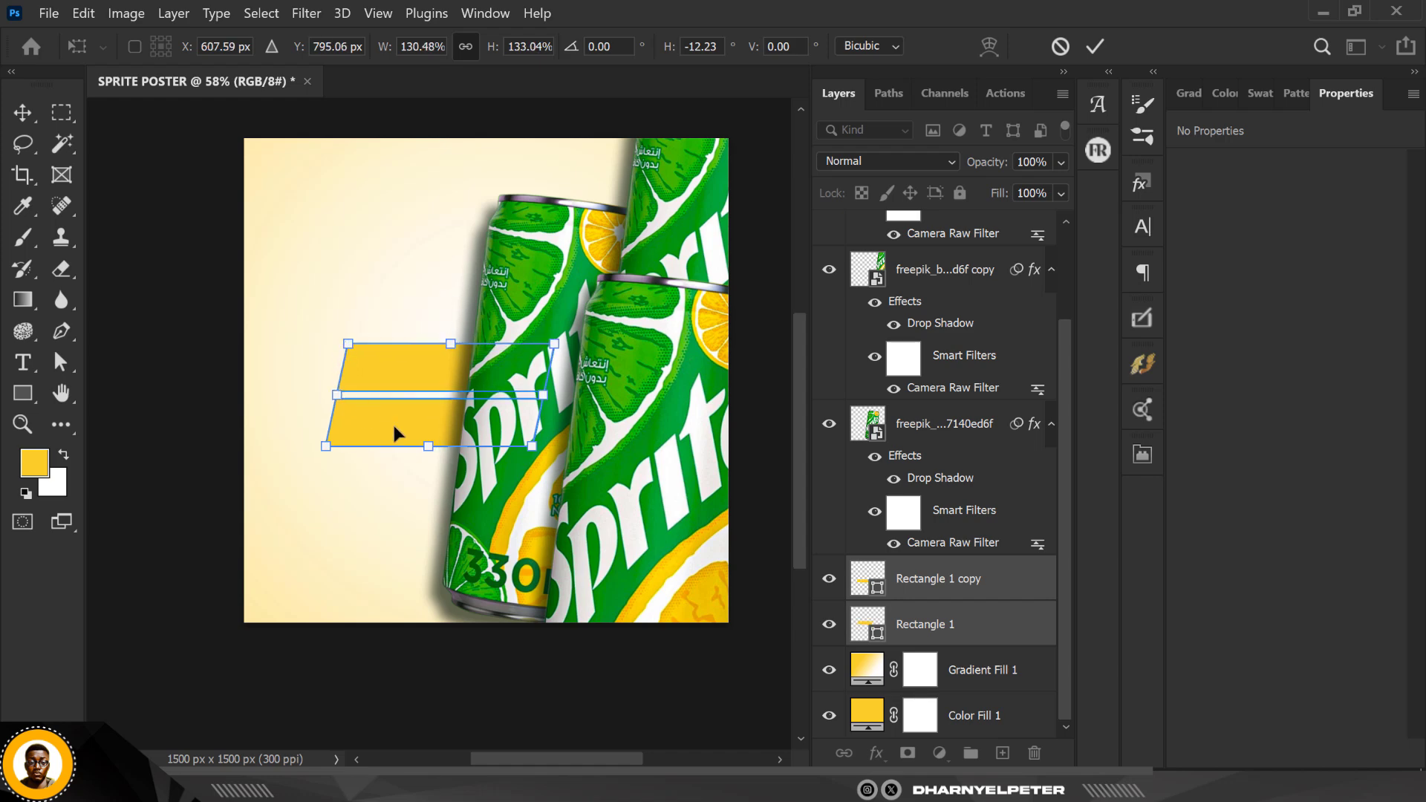
drag(400, 427, 396, 424)
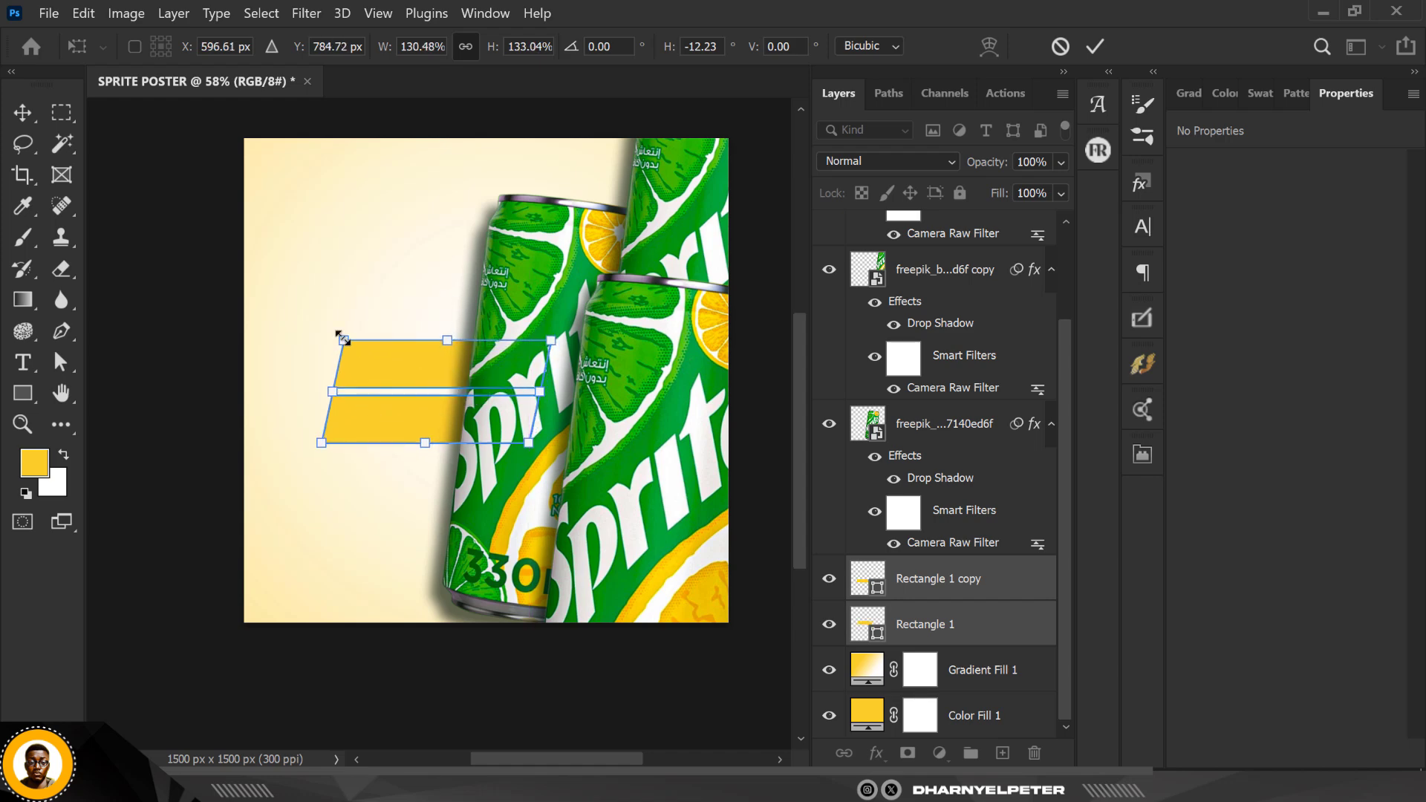
drag(344, 341, 336, 334)
key(Return)
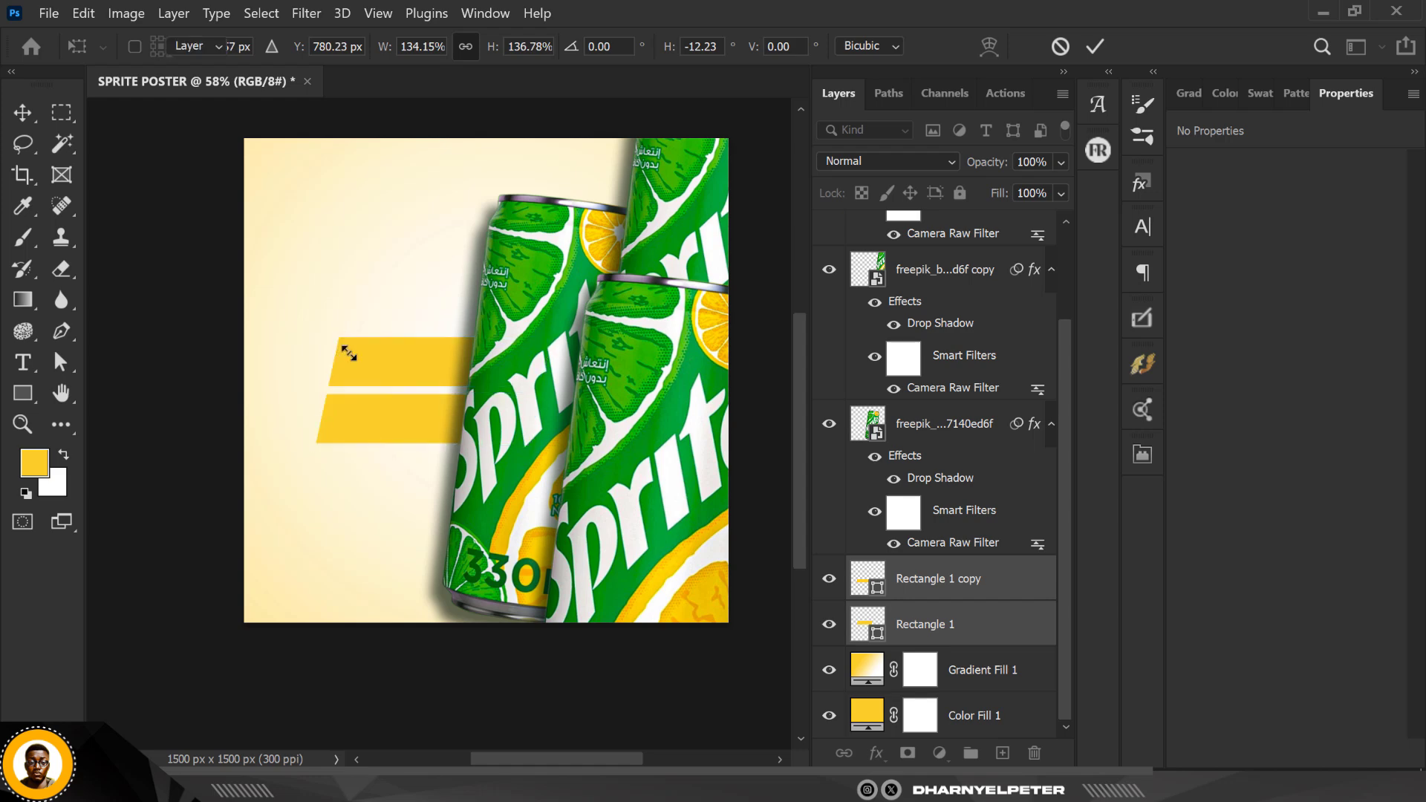
Add the text SPRITE in yellow Galano Grotesque Black Italic, 4.5 pt, on the empty background above the bars
scroll(379, 407, down, 3)
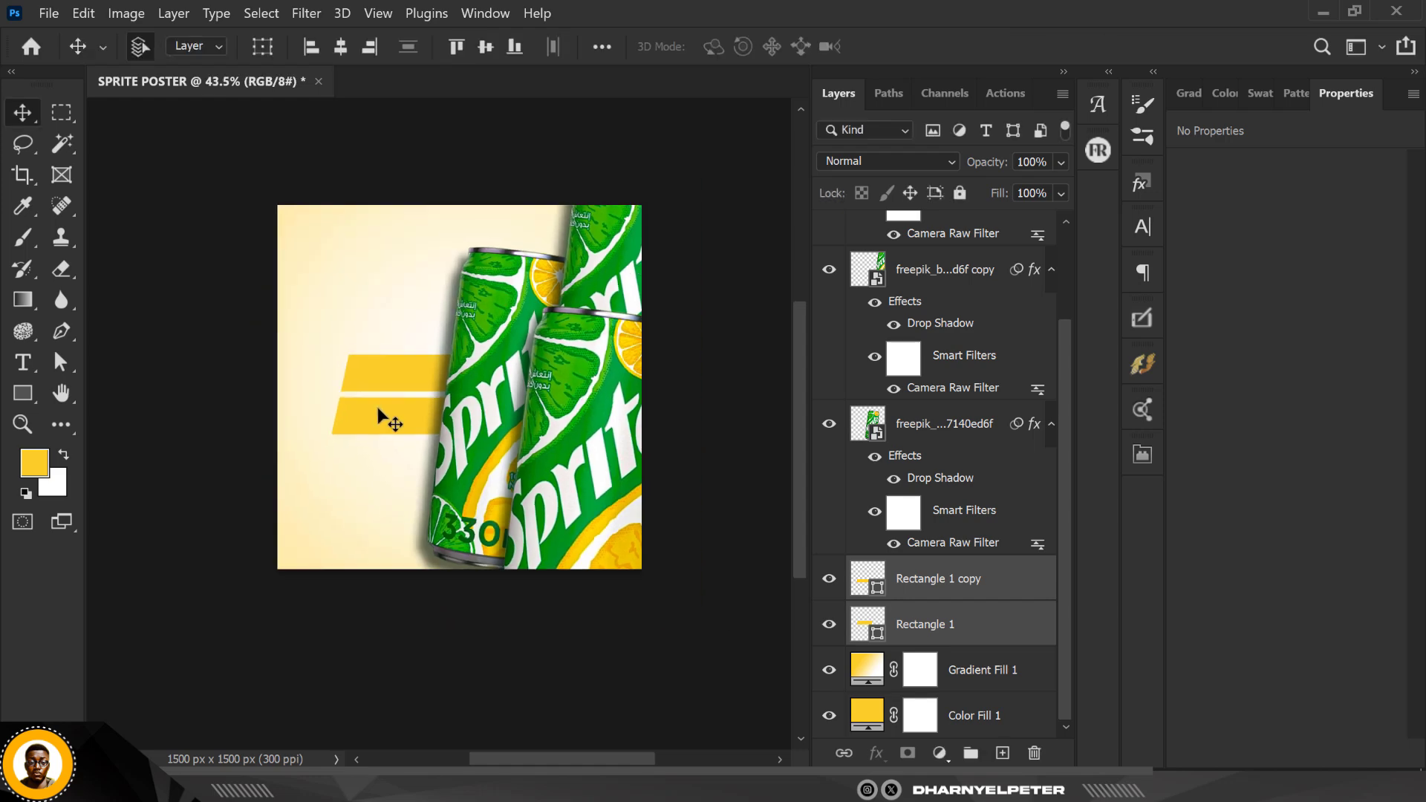
scroll(430, 381, up, 2)
scroll(431, 379, up, 2)
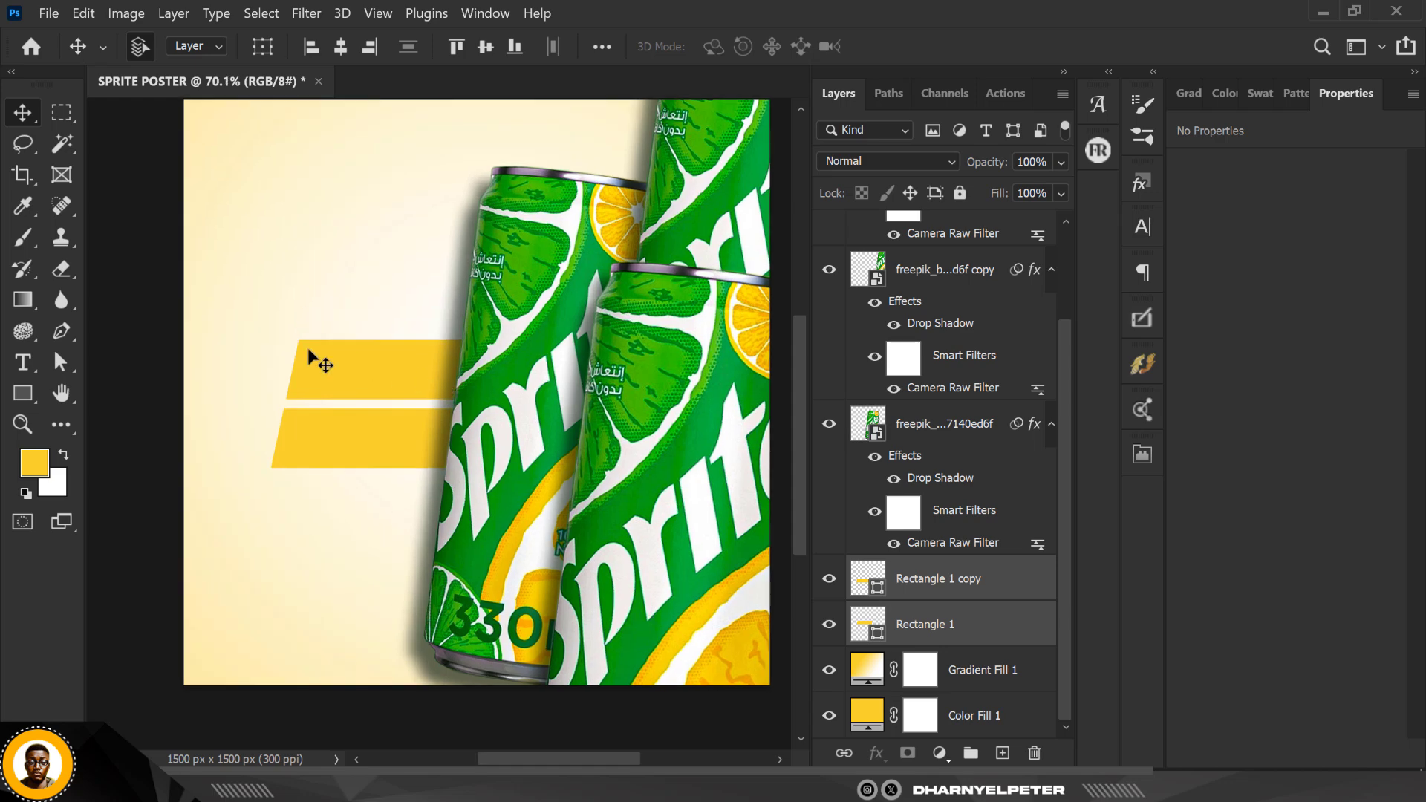
click(22, 362)
click(146, 367)
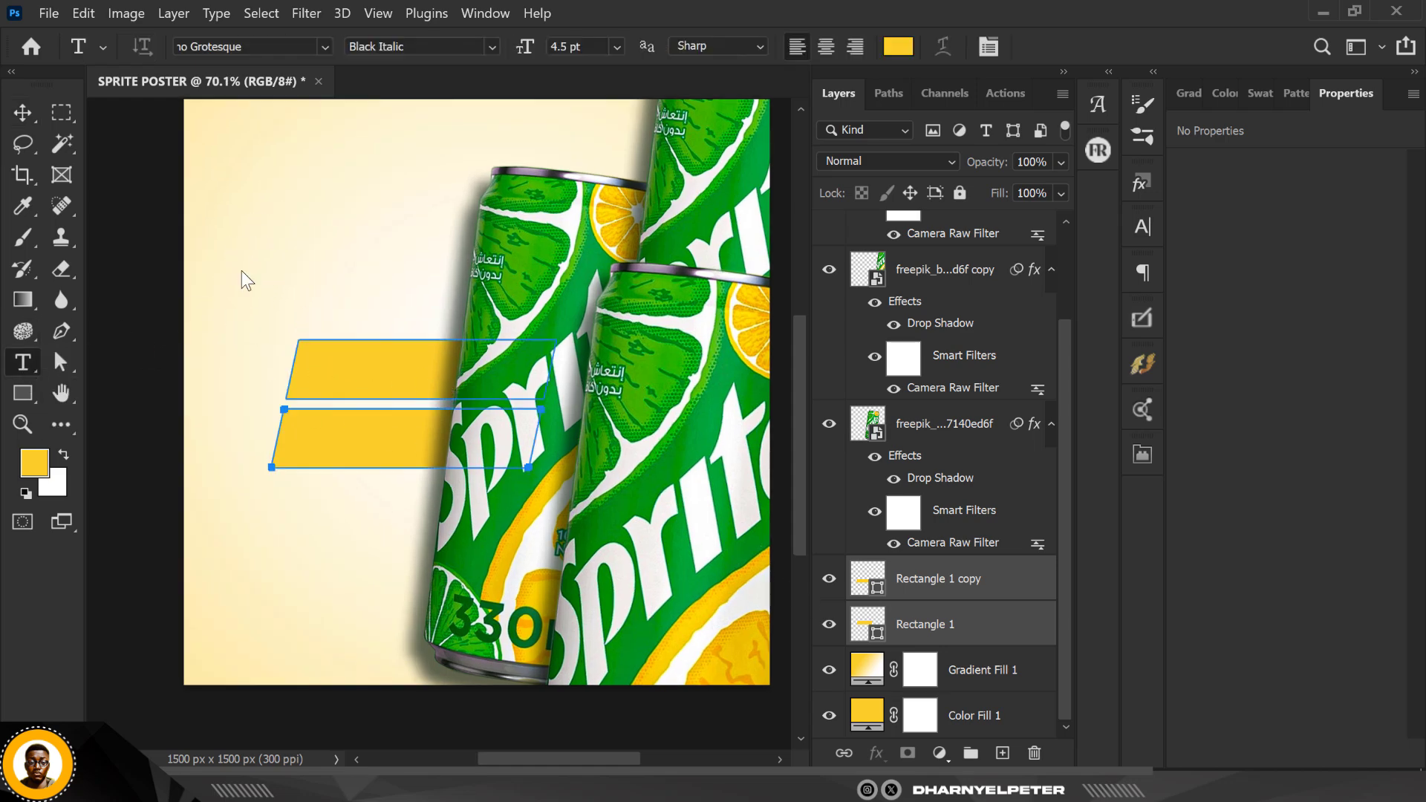
click(272, 202)
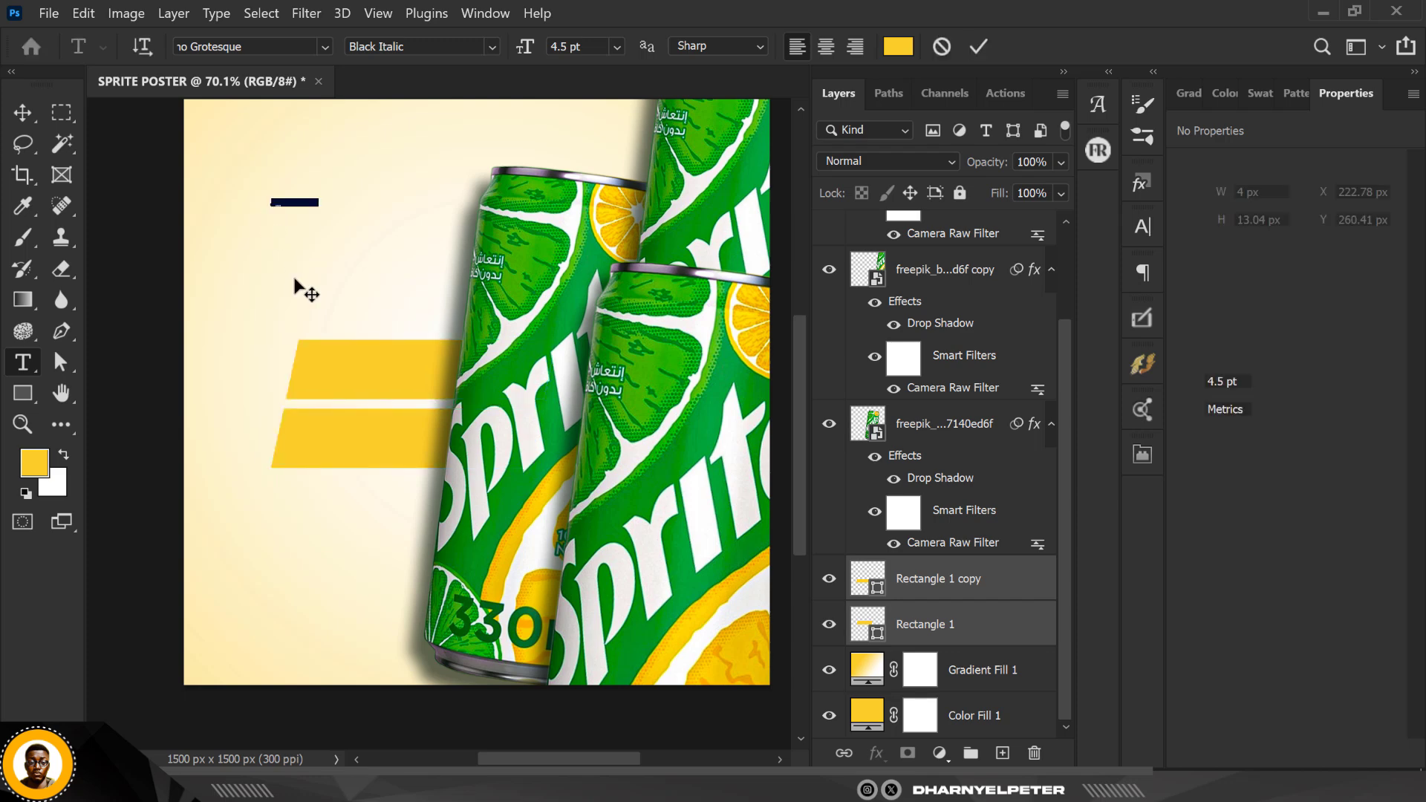
key(Left)
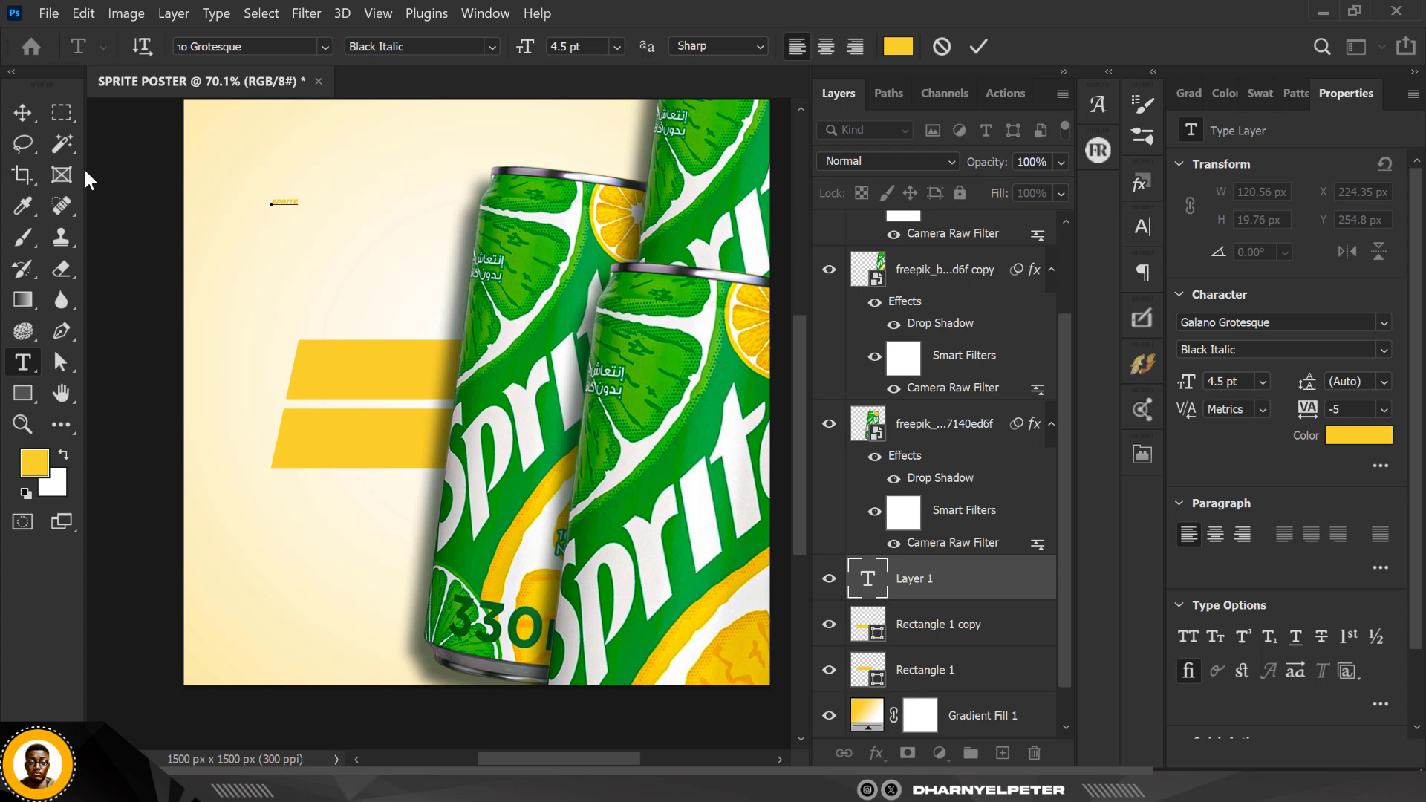
click(23, 112)
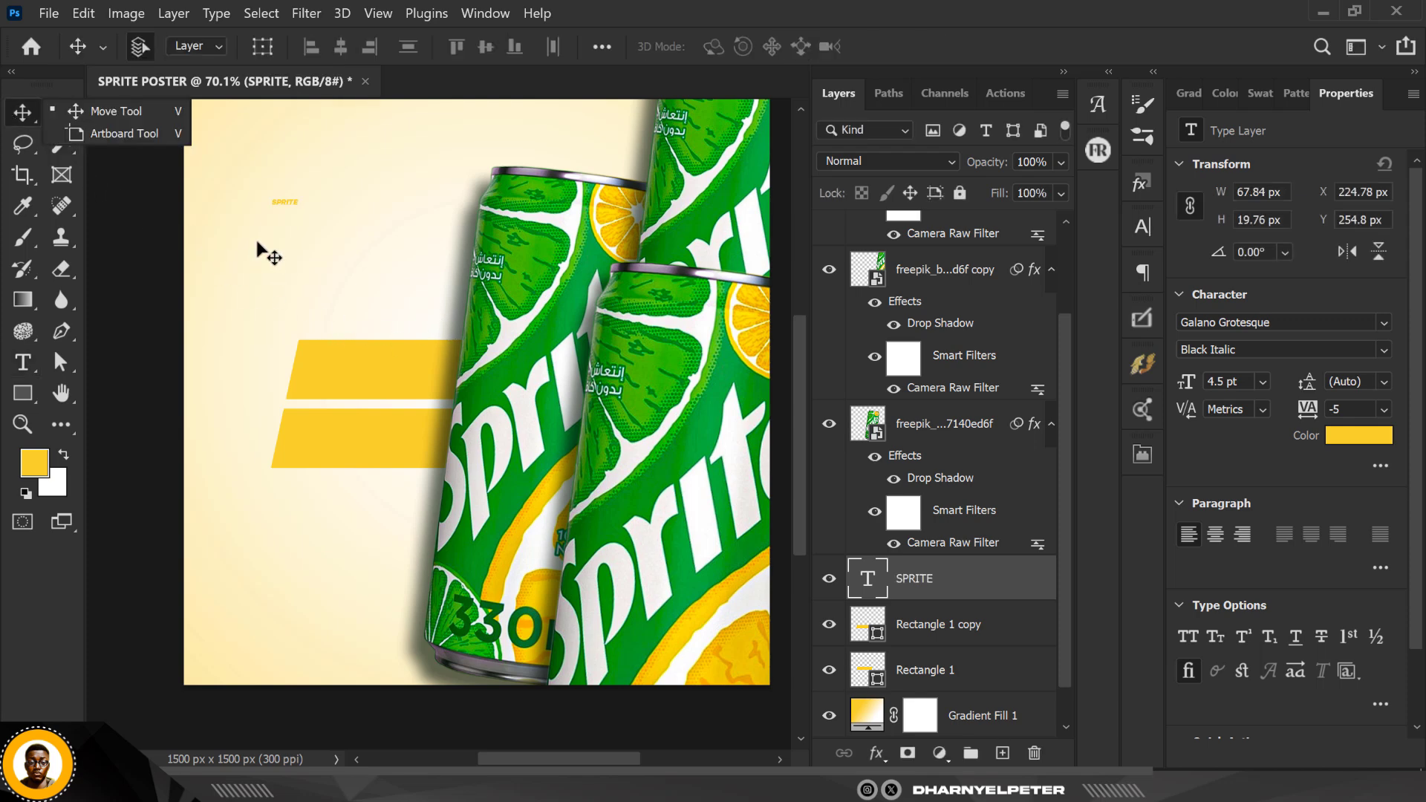
Move the SPRITE text onto the upper yellow bar and change its colour to white
drag(290, 211, 377, 378)
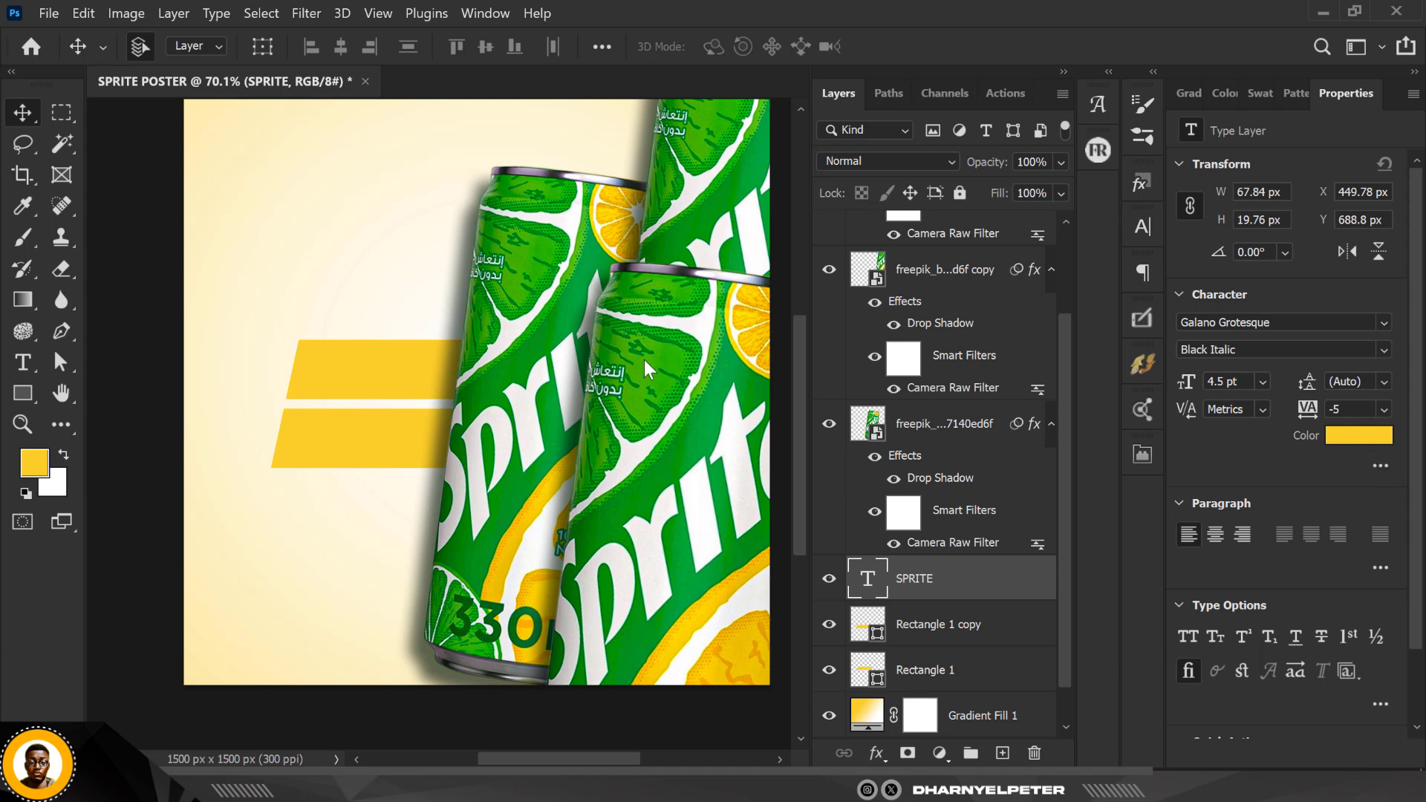
drag(854, 152, 829, 105)
click(1342, 109)
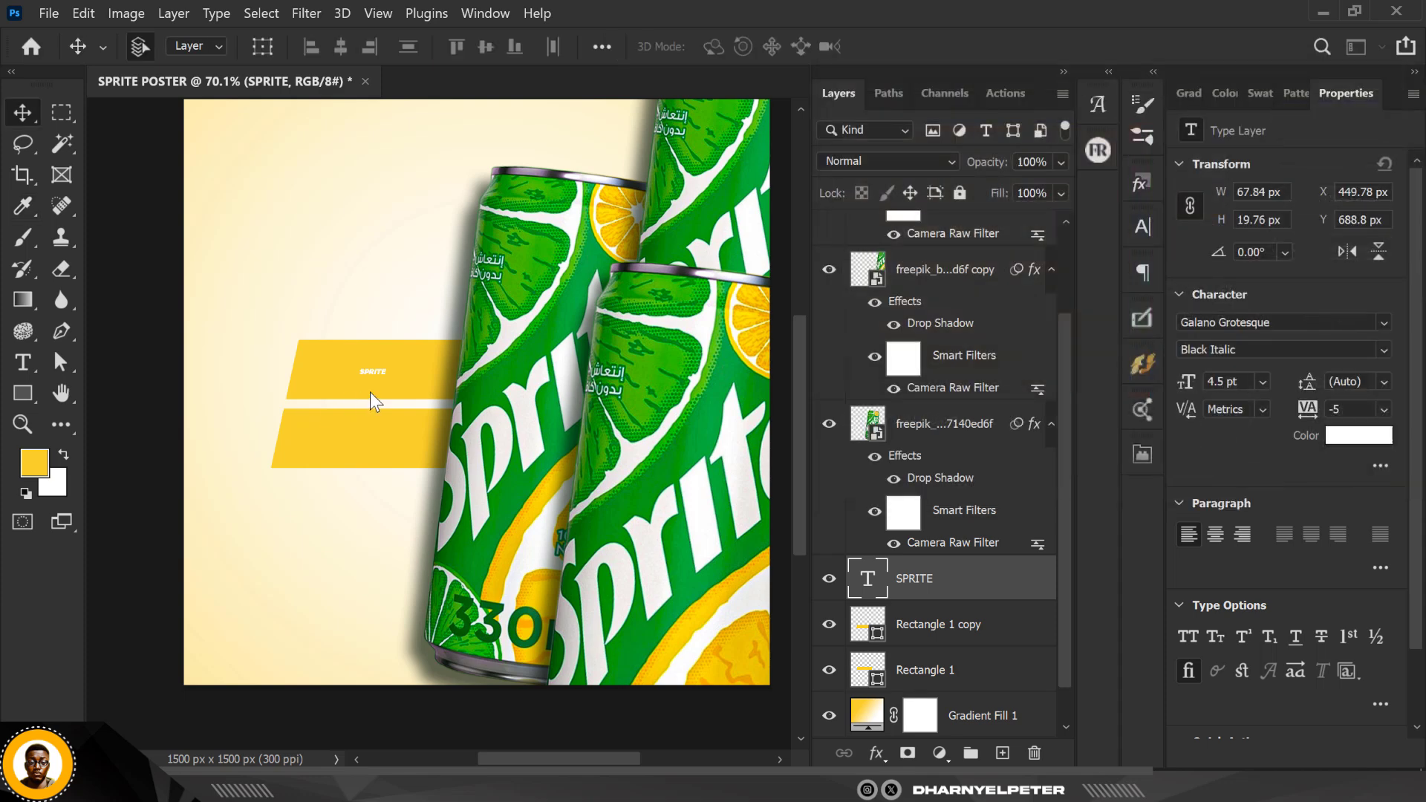
Scale the SPRITE text from its centre to 450.25% so it fills the visible part of the upper bar
key(ctrl+t)
scroll(370, 392, up, 5)
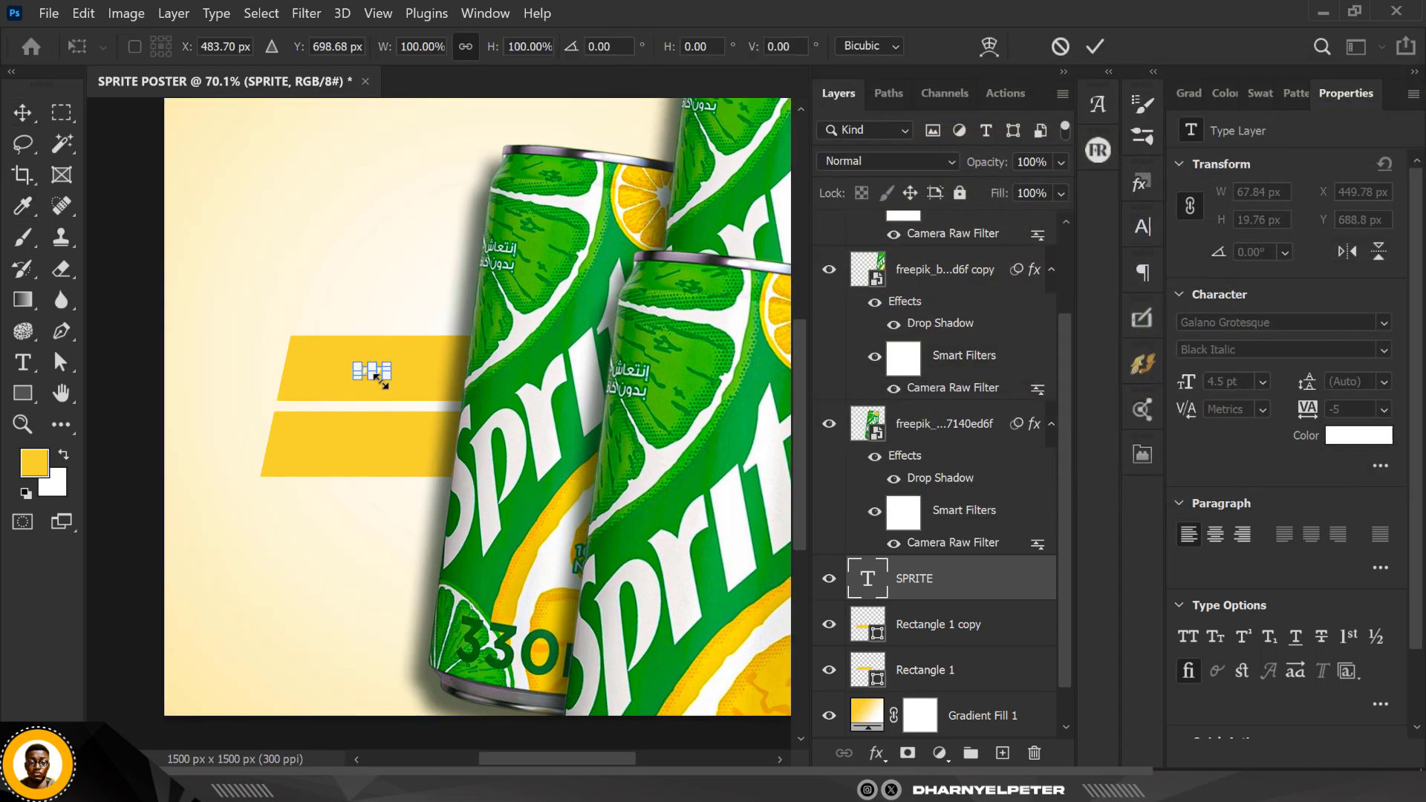
drag(391, 379, 474, 425)
key(Return)
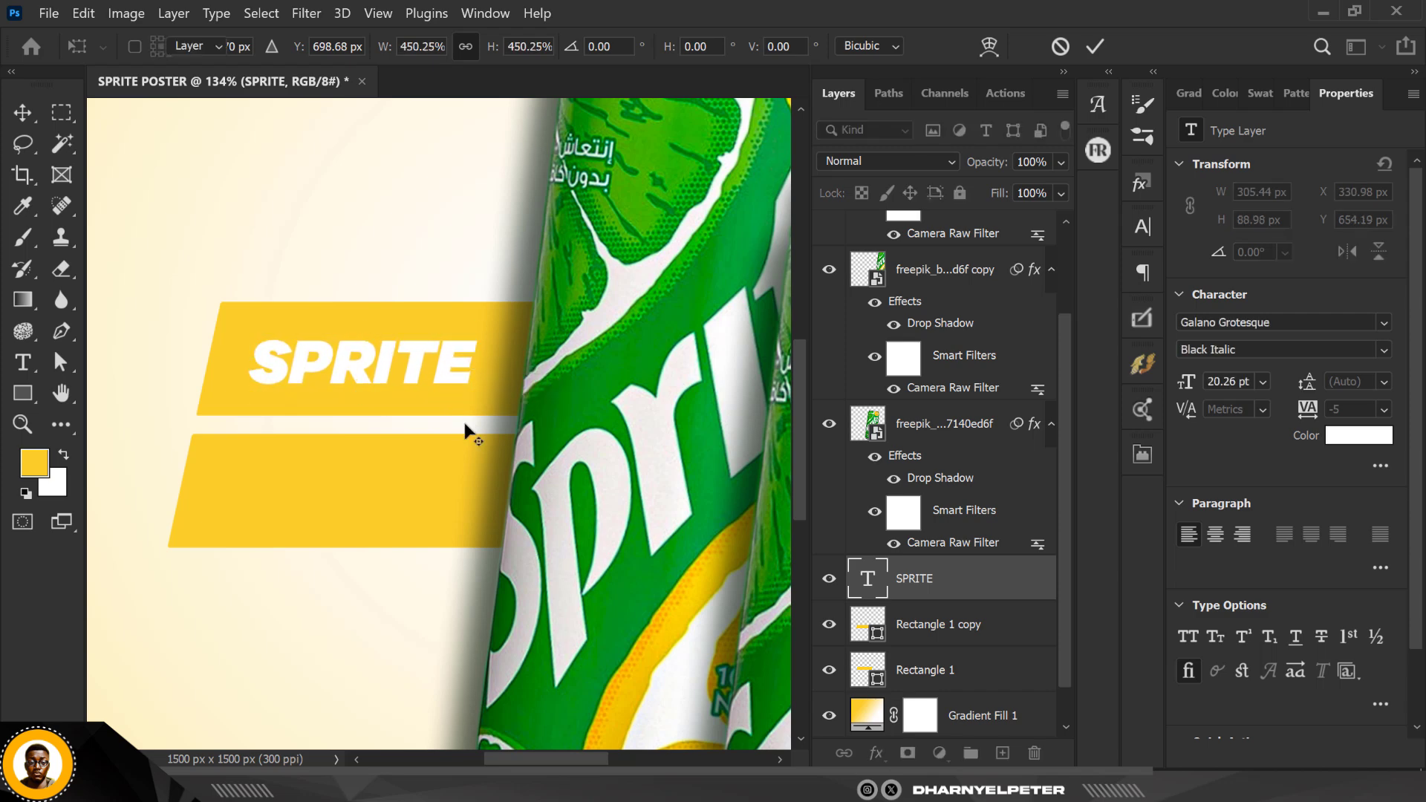
Duplicate the SPRITE text onto the lower yellow bar and change the copy's wording to LEMON
drag(386, 359, 378, 490)
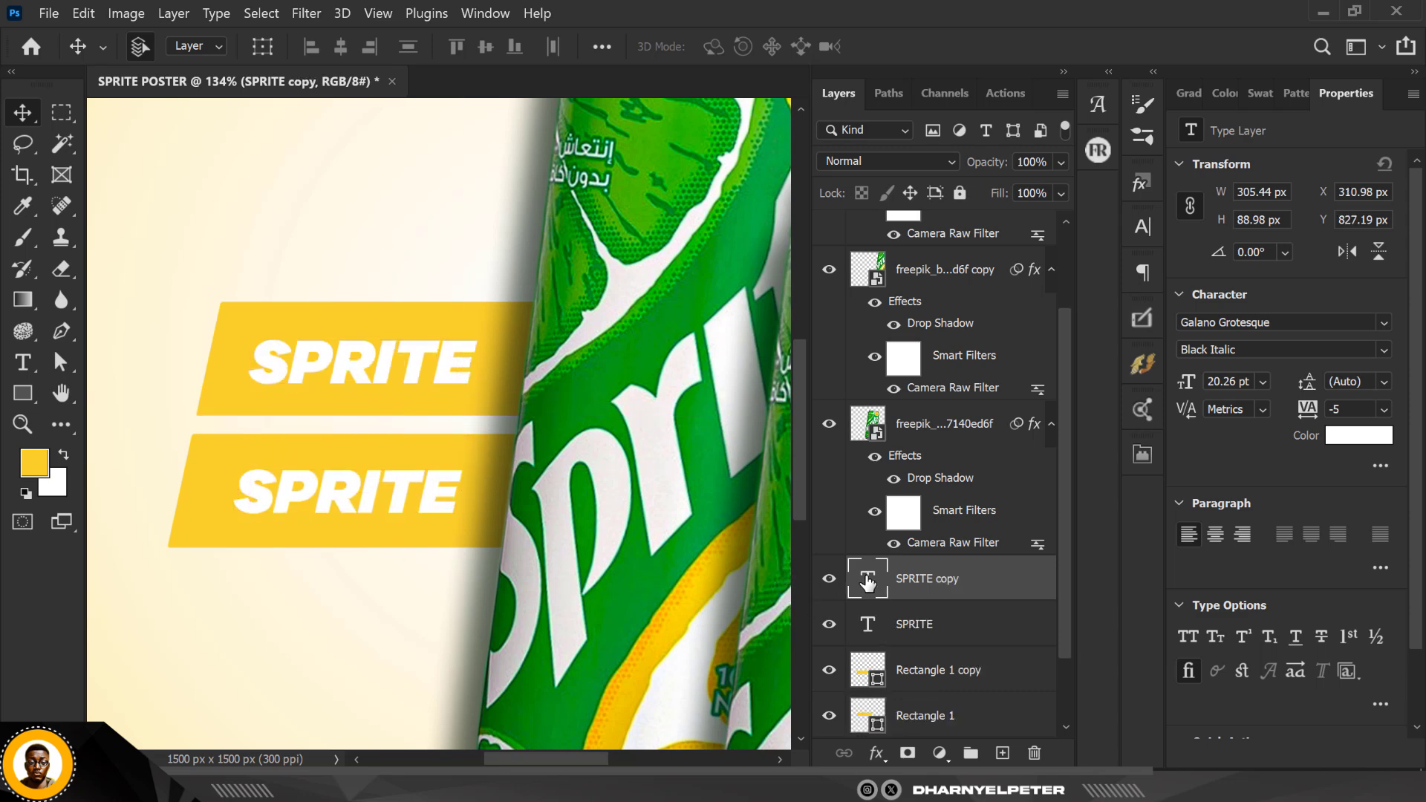
double_click(423, 503)
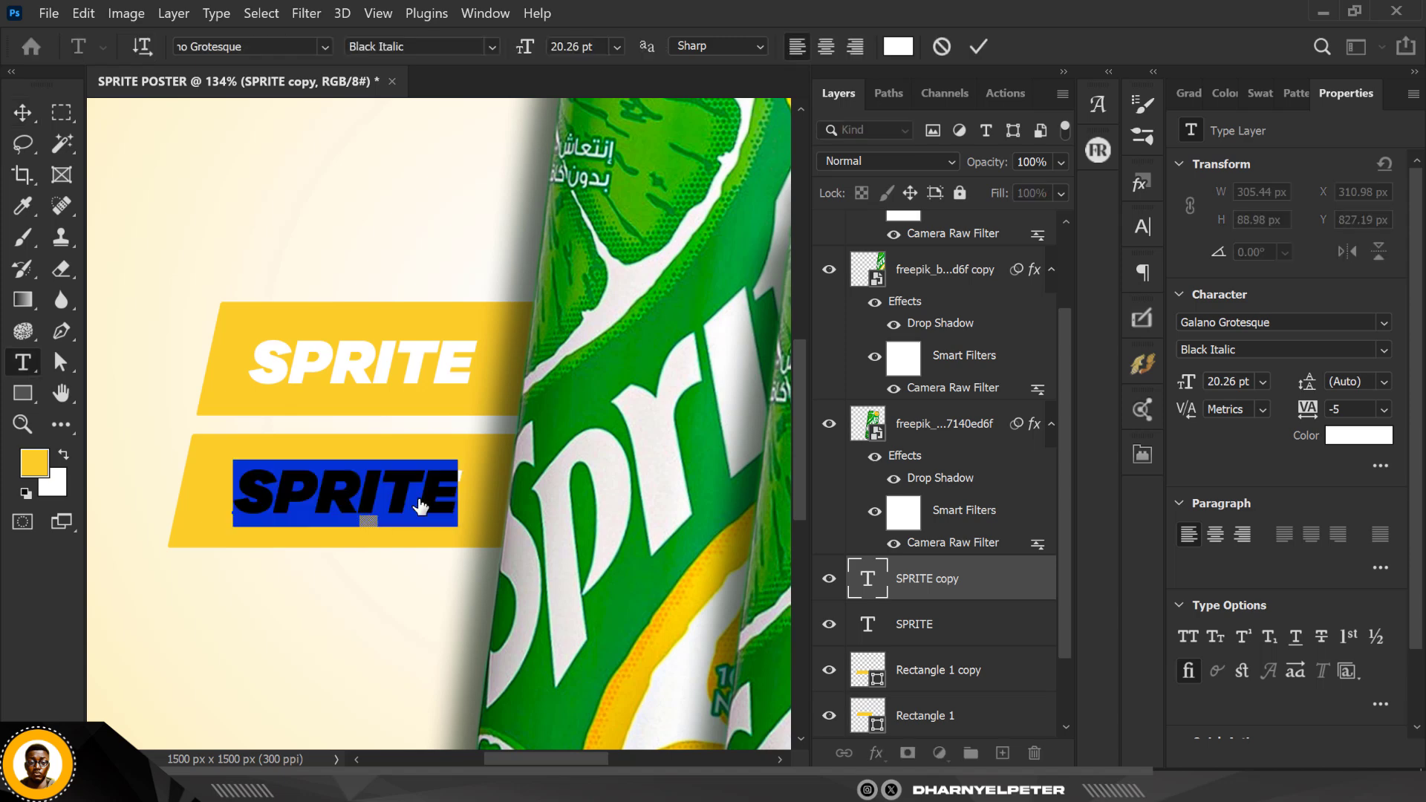
key(Left)
key(ctrl+a)
text(LEMON)
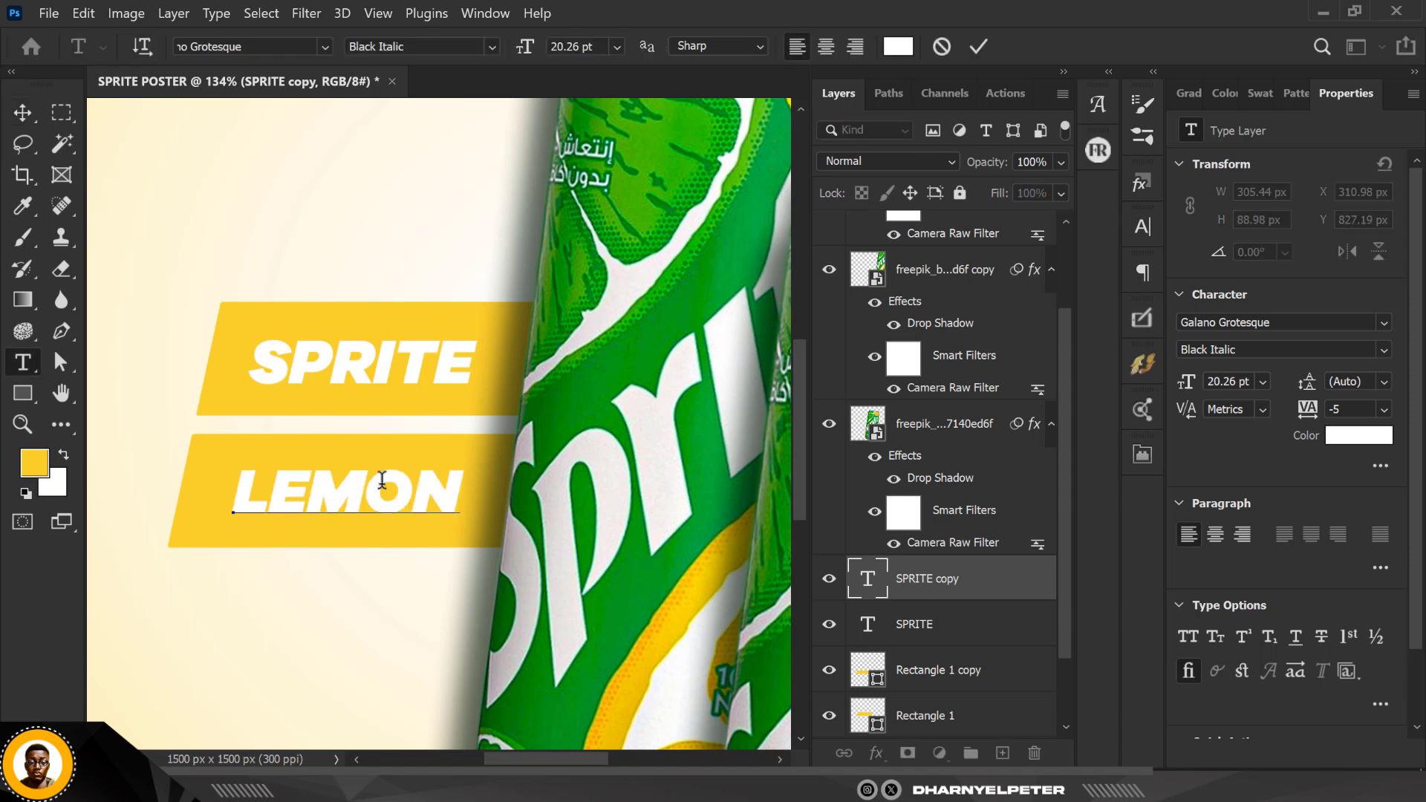
click(22, 113)
Switch to File Explorer and place the whole-lemon image vecteezy_lemon-png-with-ai-generated_25064132 from the SPRITE POSTER folder into the poster, above the LEMON text and behind the cans
scroll(400, 416, down, 3)
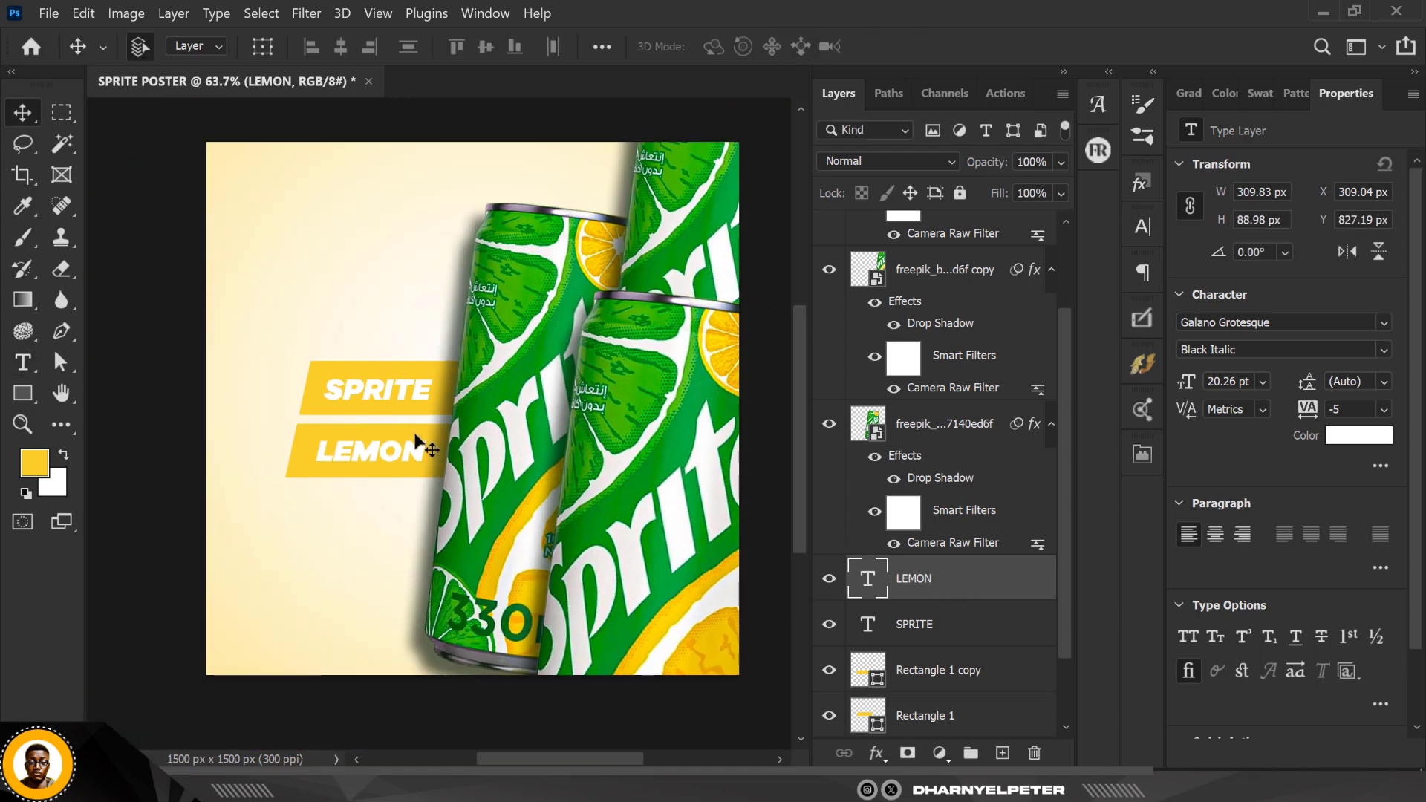
scroll(401, 431, down, 1)
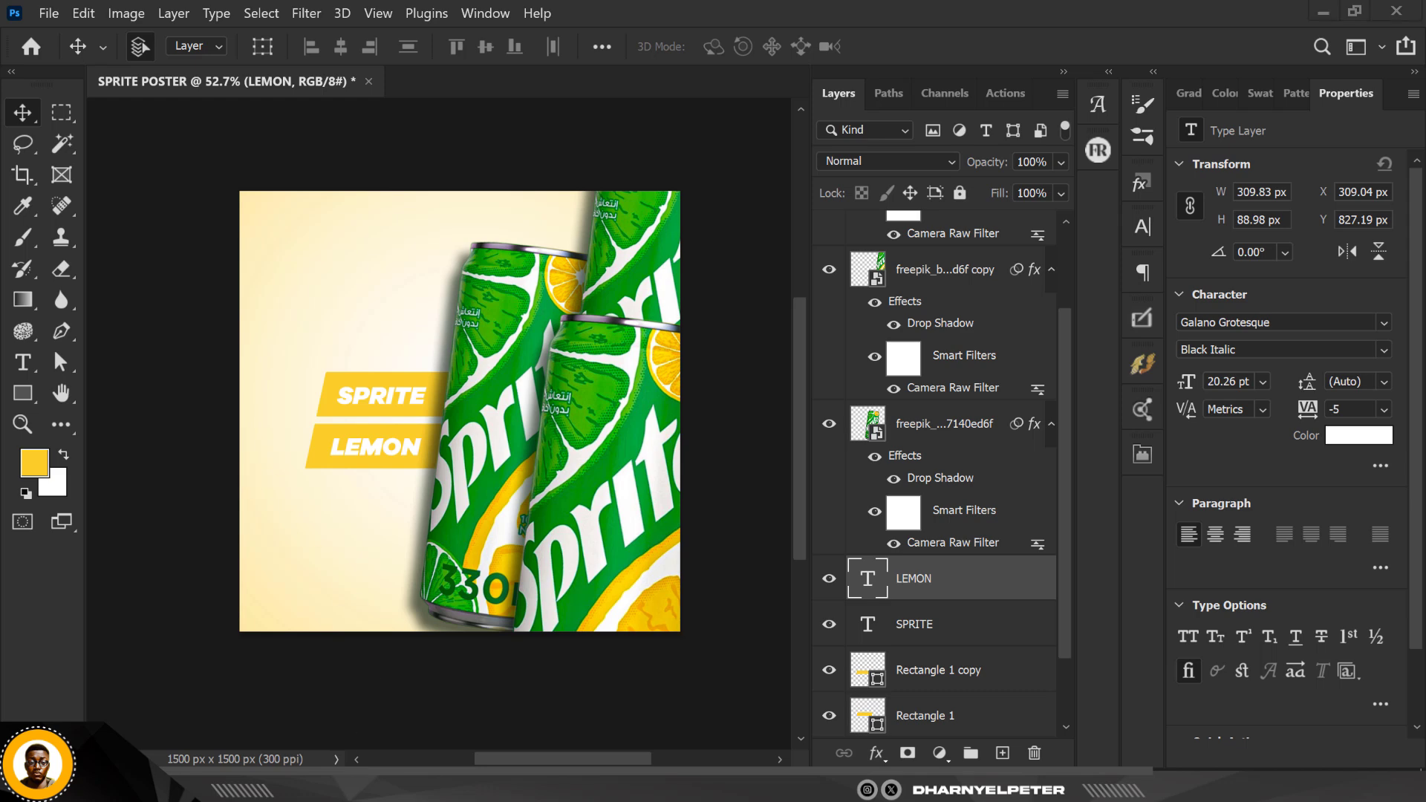
key(alt+Tab)
click(1371, 199)
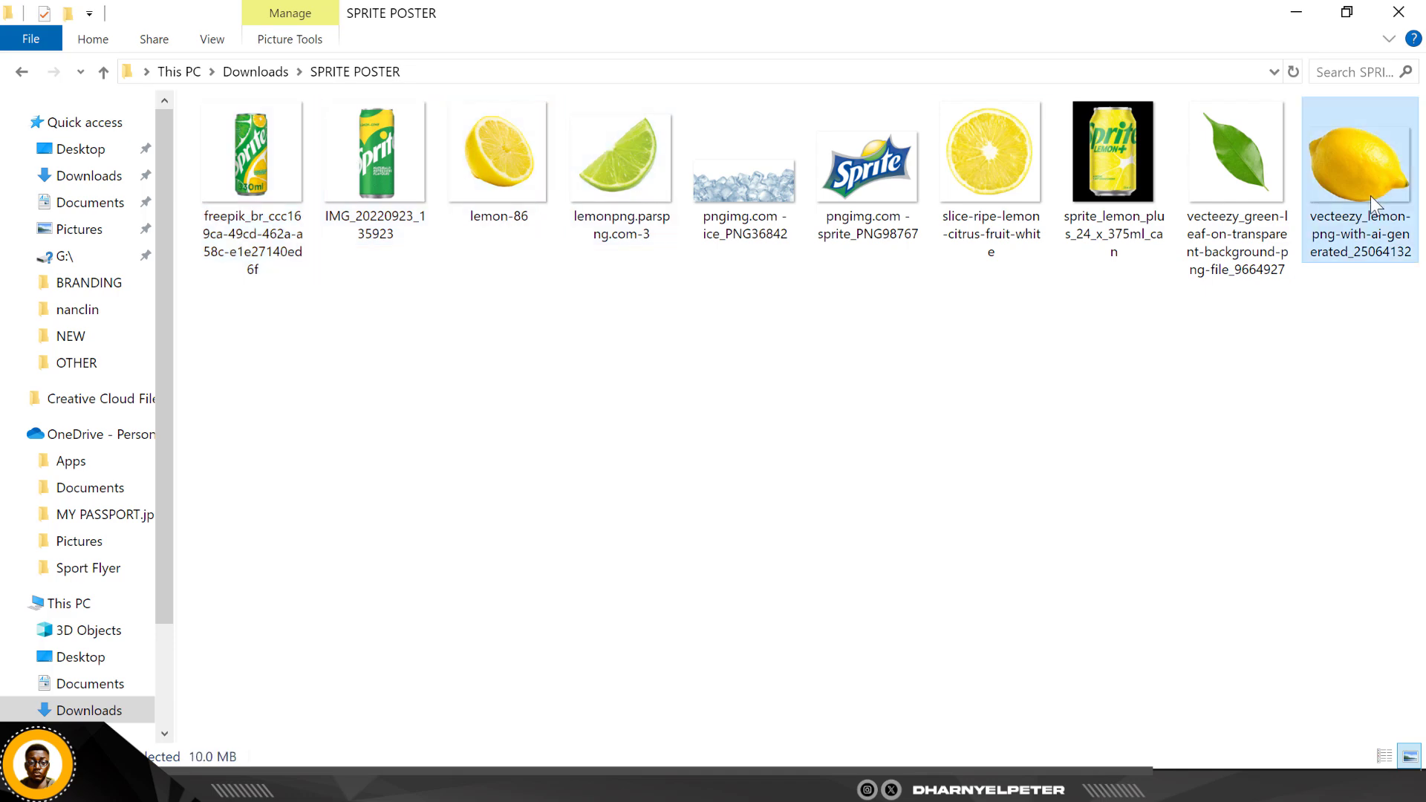
drag(1367, 167, 609, 594)
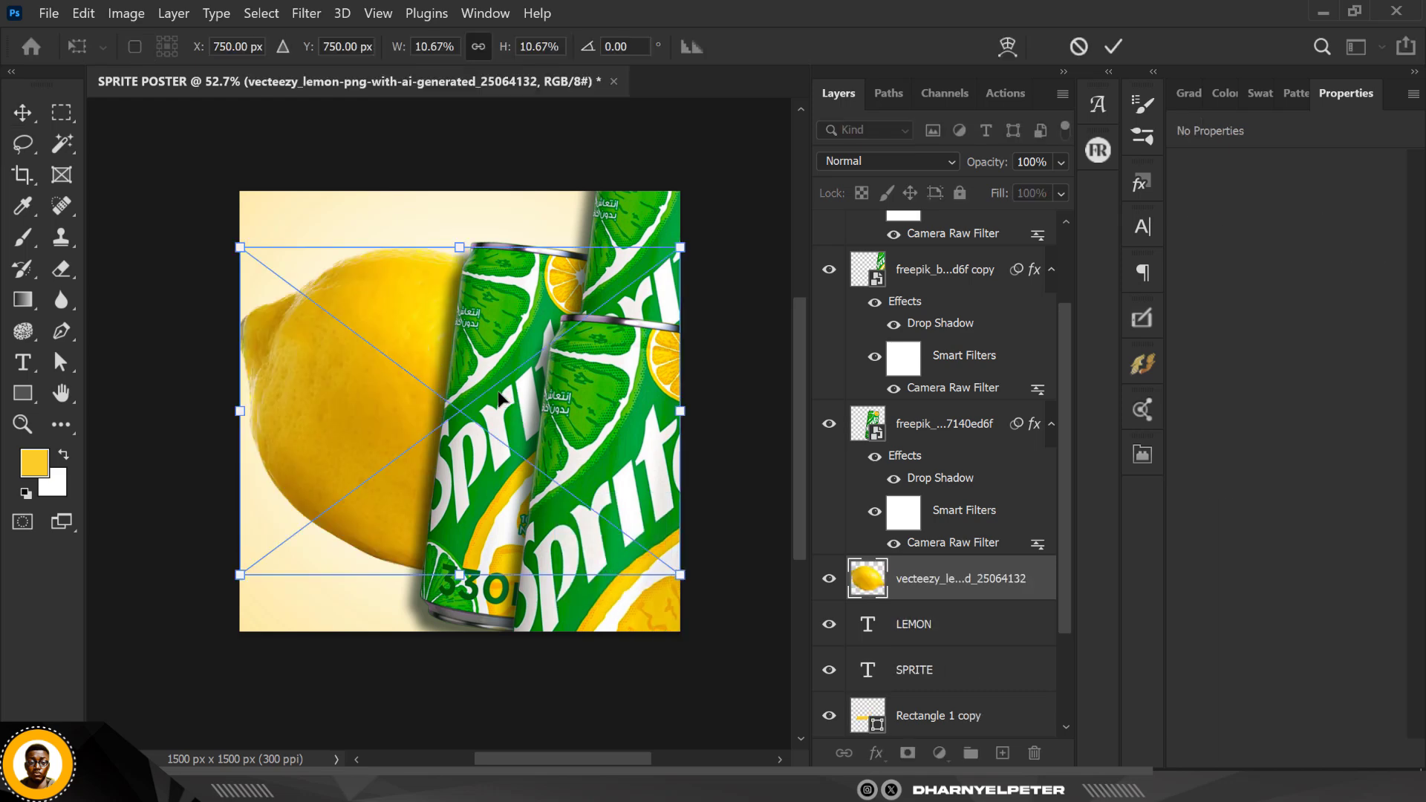
key(Return)
key(ctrl)
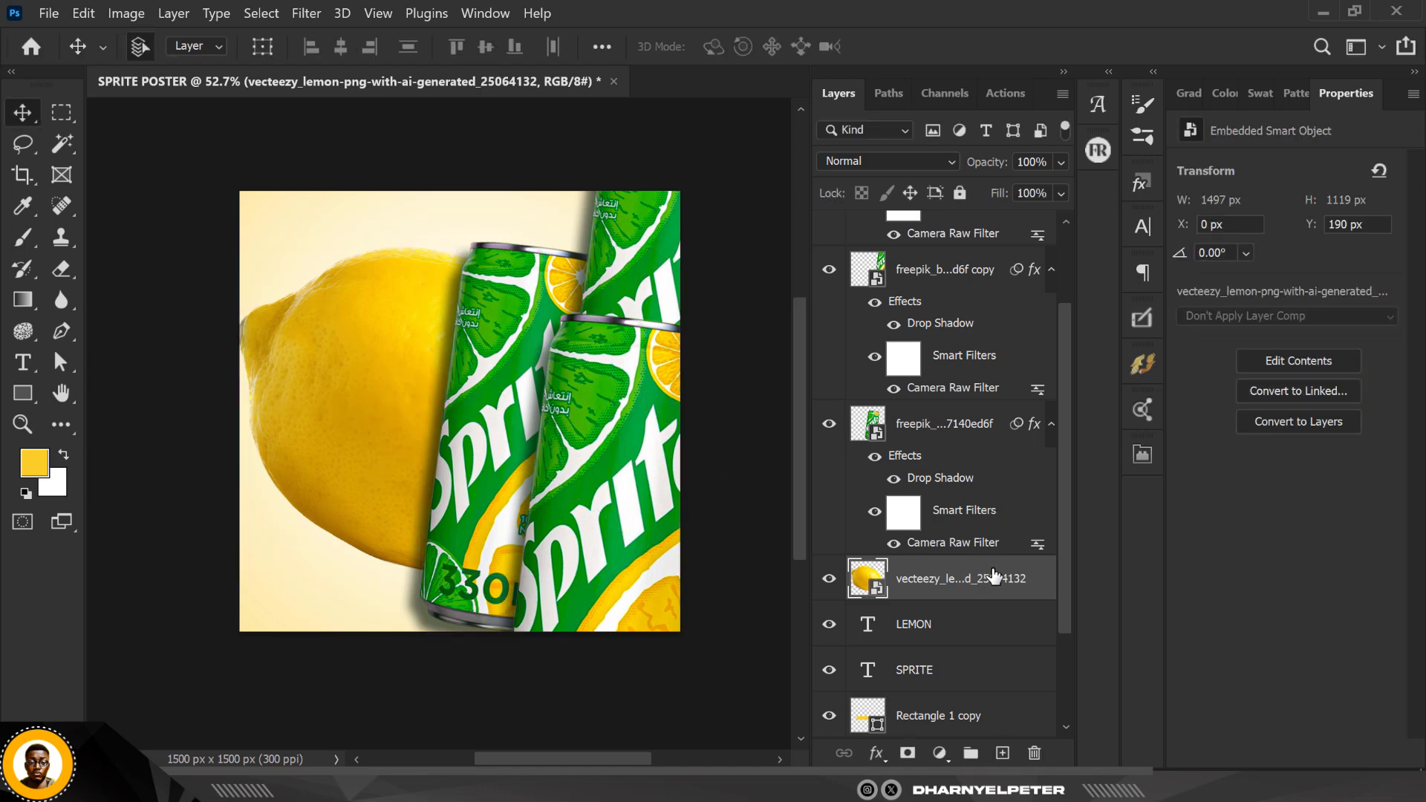
Bring the whole-lemon layer above all the cans and move the lemon to the poster's lower-right area
drag(1034, 423, 993, 234)
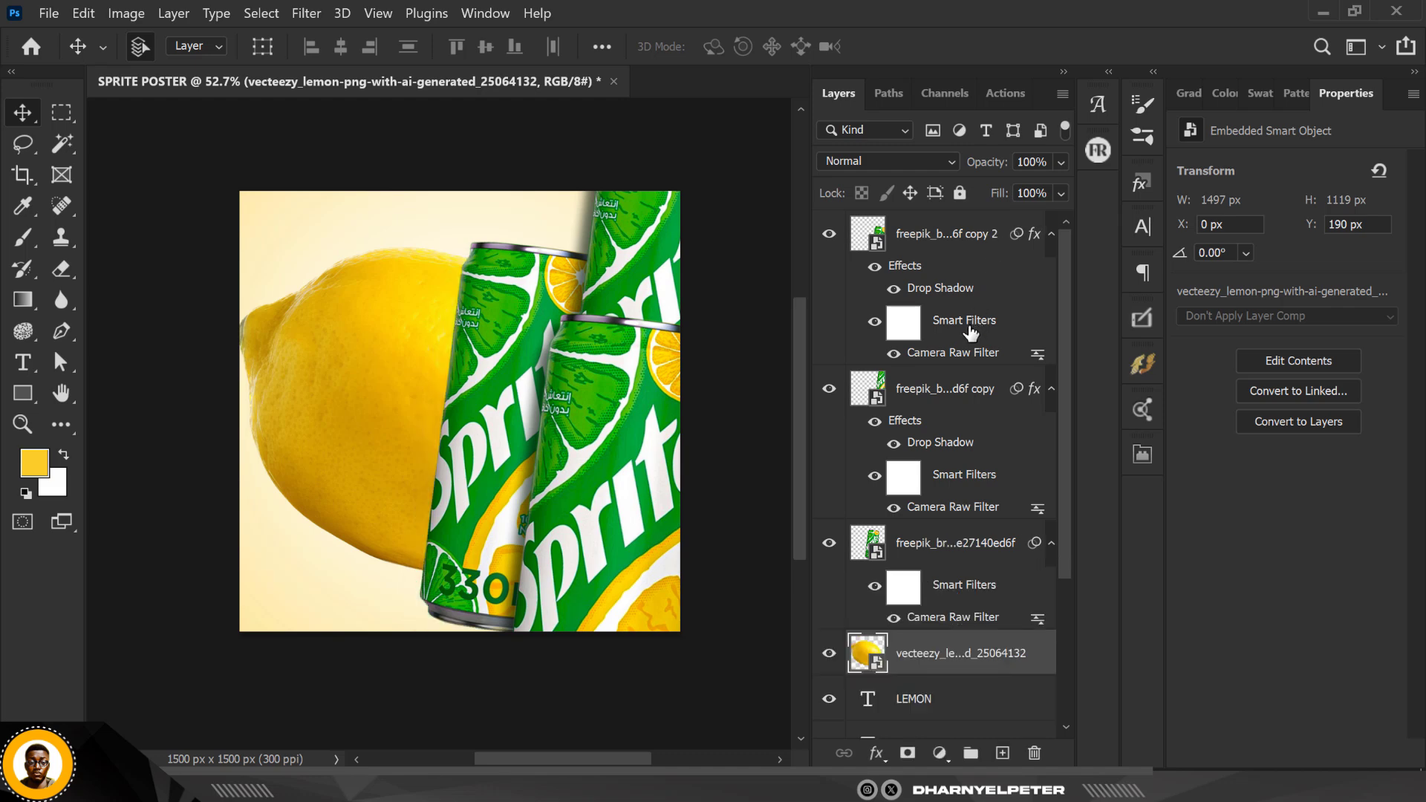
key(ctrl+z)
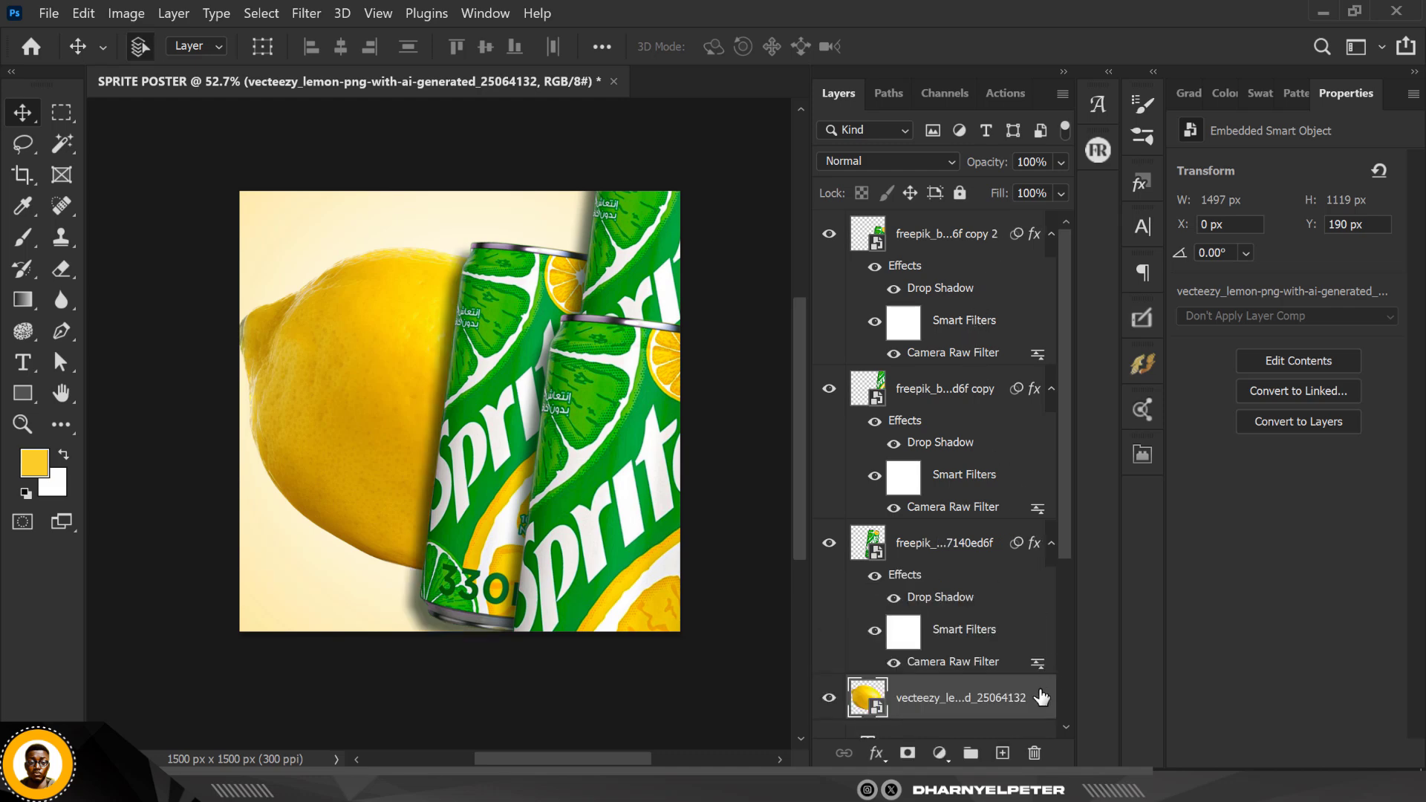
drag(1013, 694, 988, 223)
drag(466, 416, 600, 658)
Scale the whole lemon to 10.67%, rotate it -39.62°, and position it partly cropped in the poster's lower-right corner
key(ctrl+t)
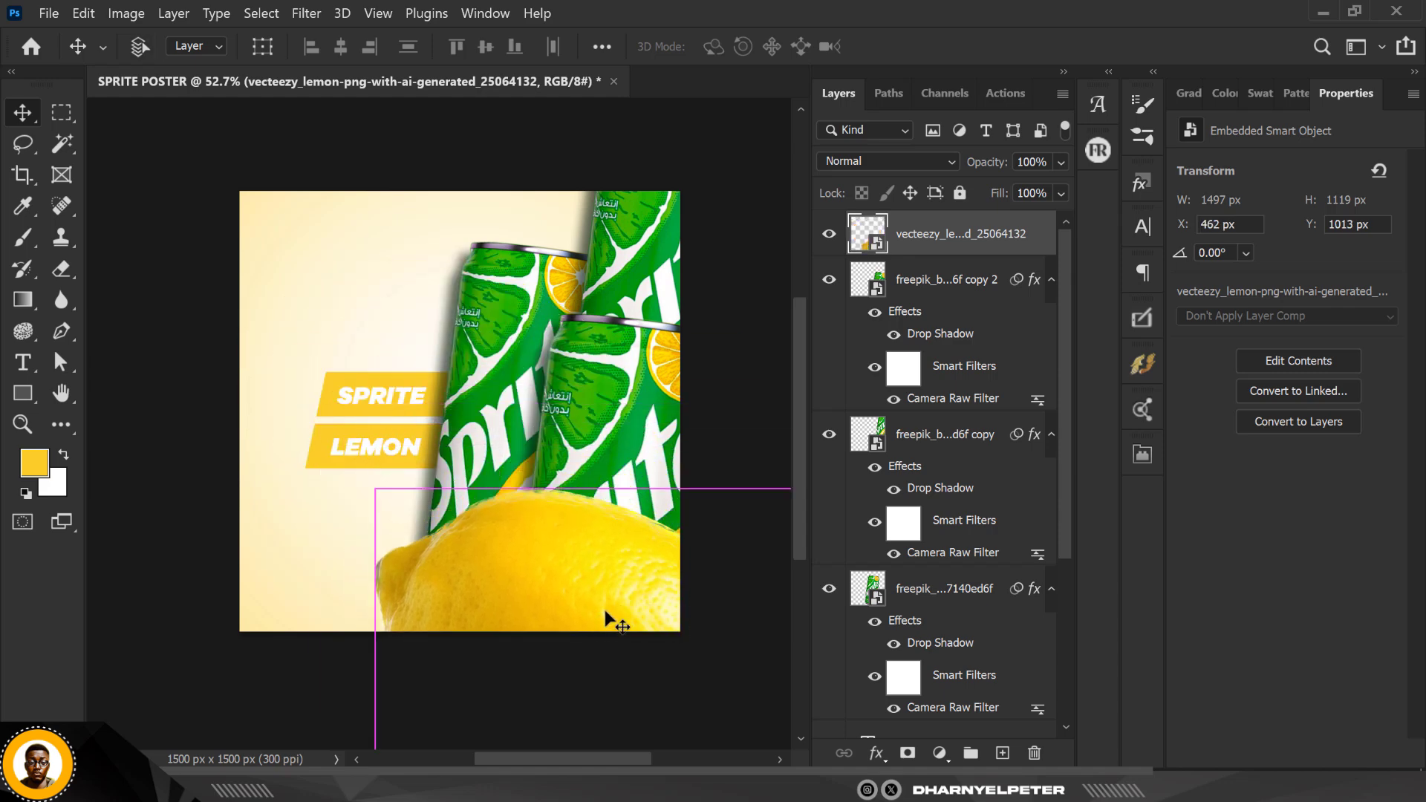
drag(706, 379, 592, 449)
drag(550, 582, 572, 620)
drag(771, 436, 746, 383)
drag(679, 611, 683, 551)
key(Return)
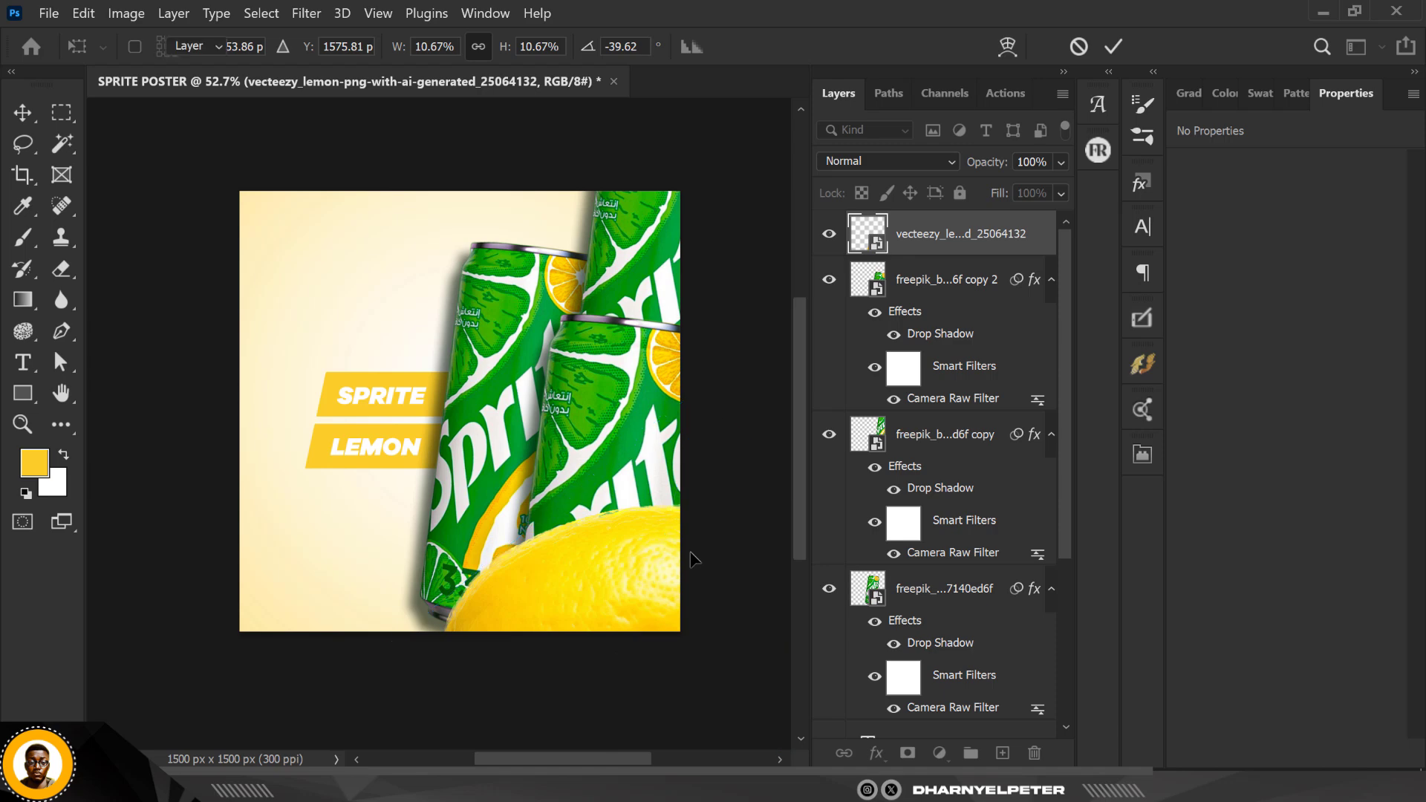
Apply a Gaussian Blur with a radius of 8.8 pixels to the whole lemon
click(324, 12)
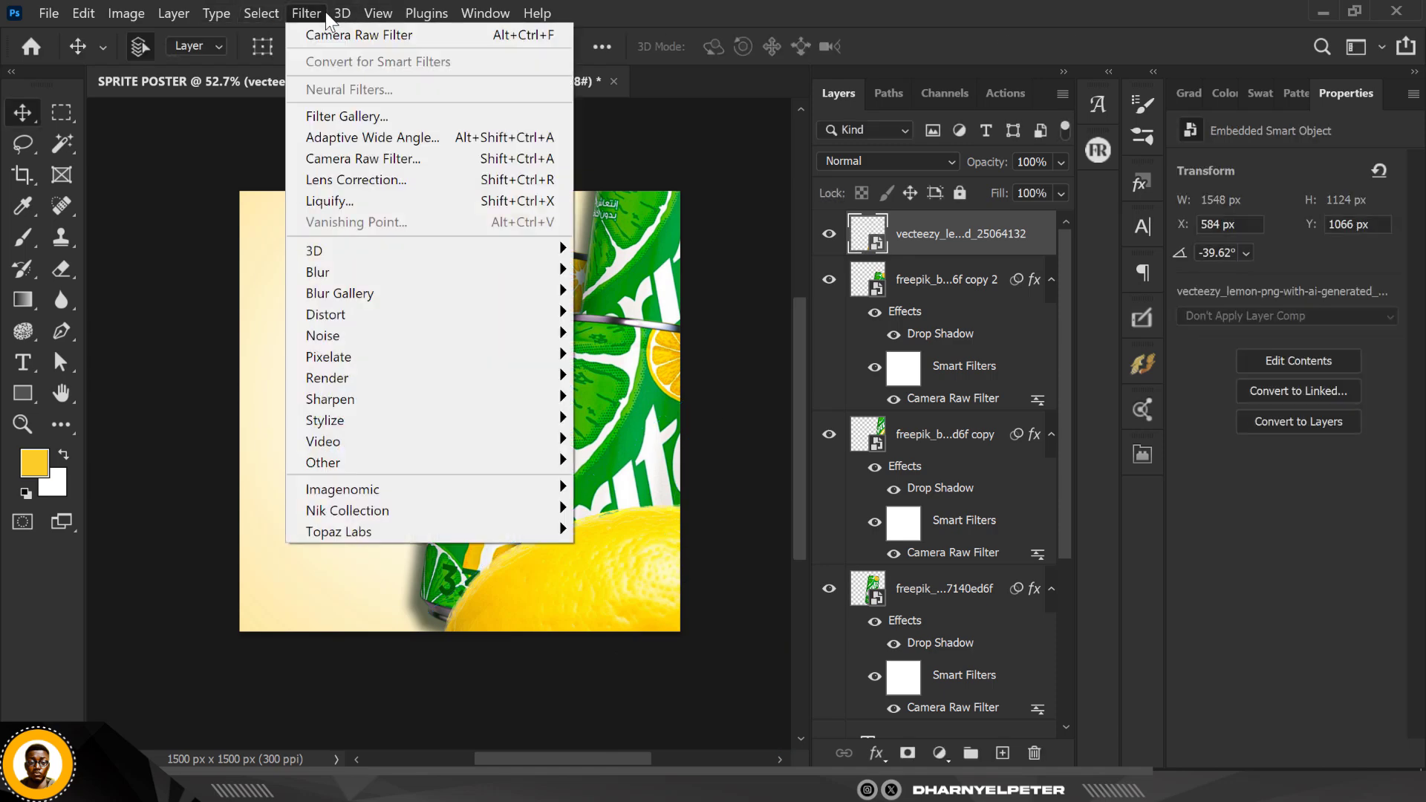
mouse_move(369, 280)
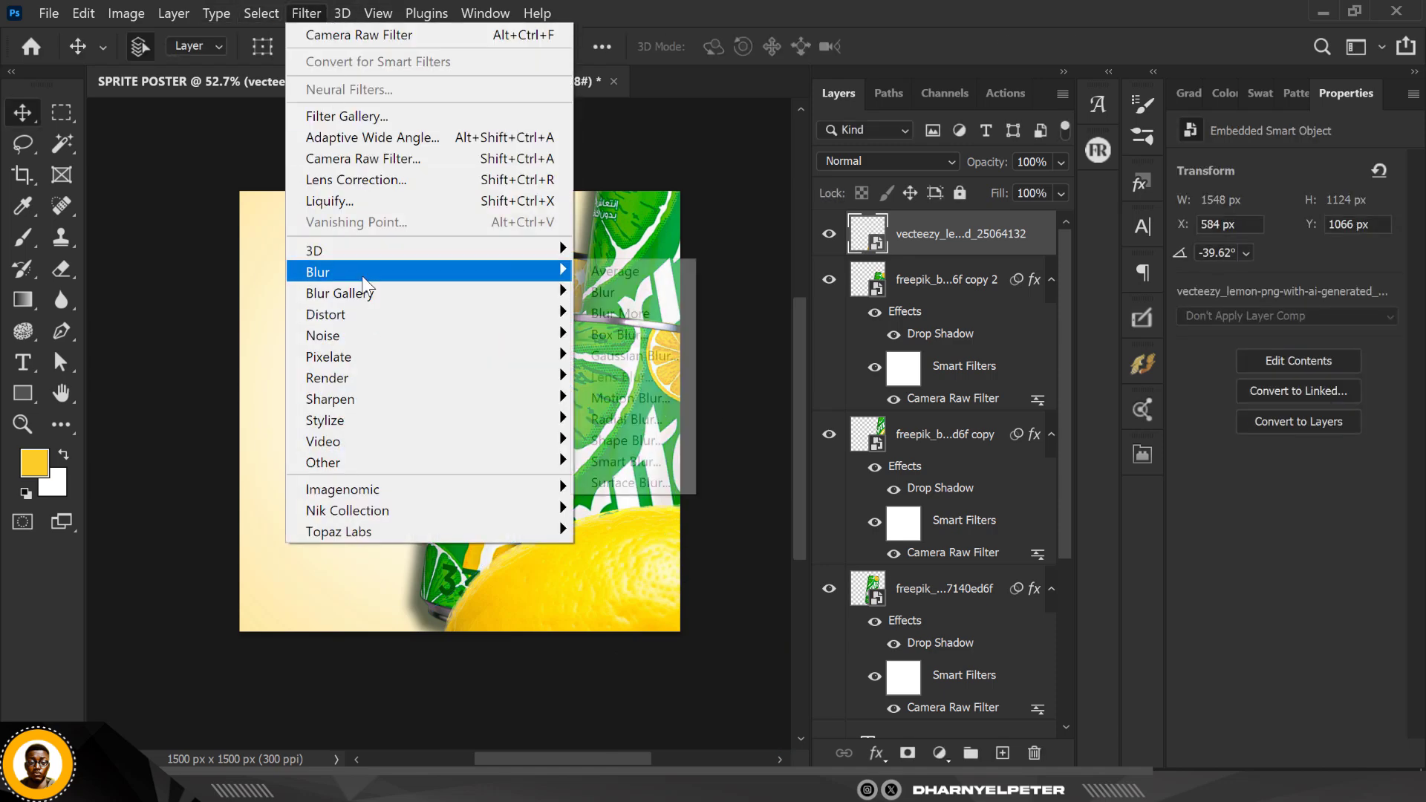
click(671, 356)
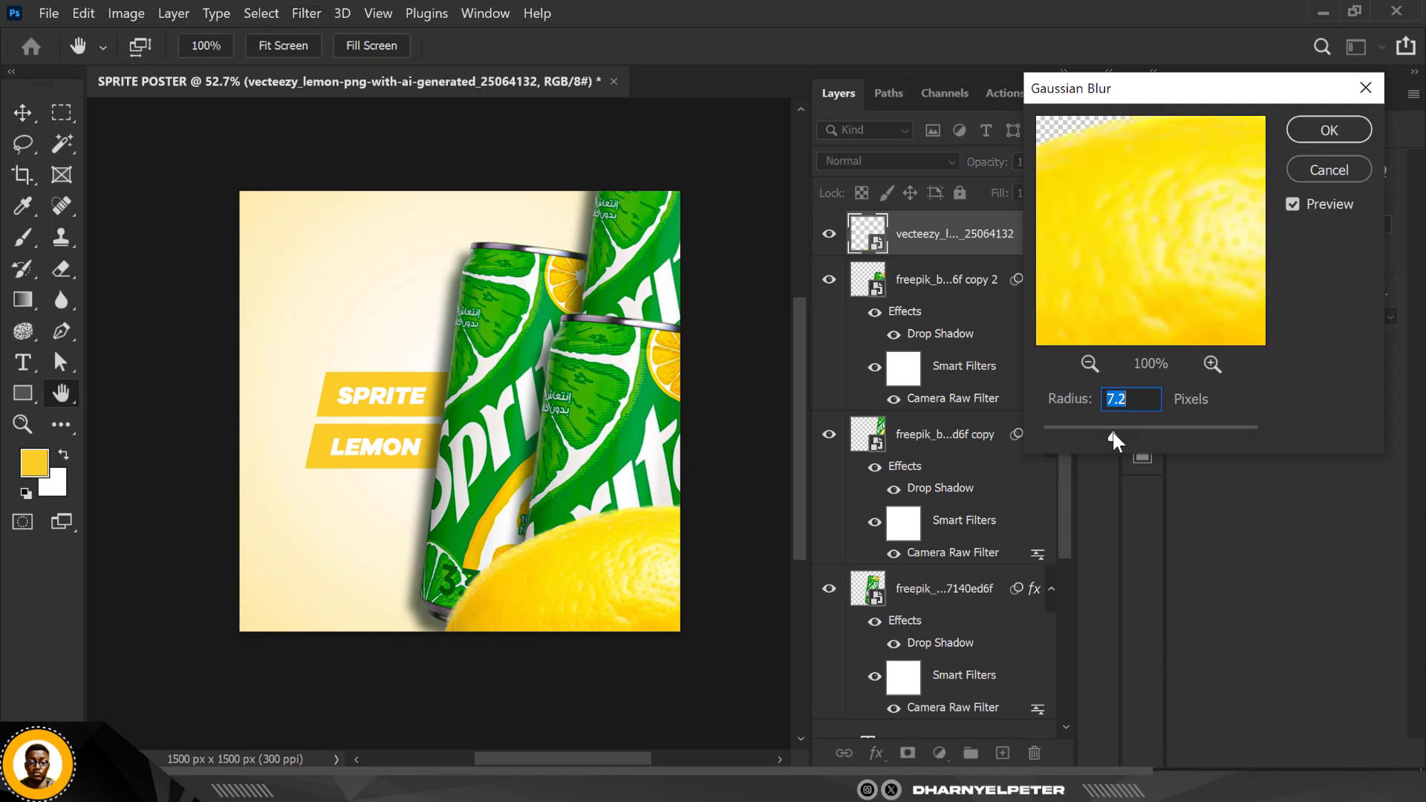
mouse_move(1112, 430)
mouse_down()
mouse_move(1138, 436)
mouse_move(1123, 438)
mouse_up()
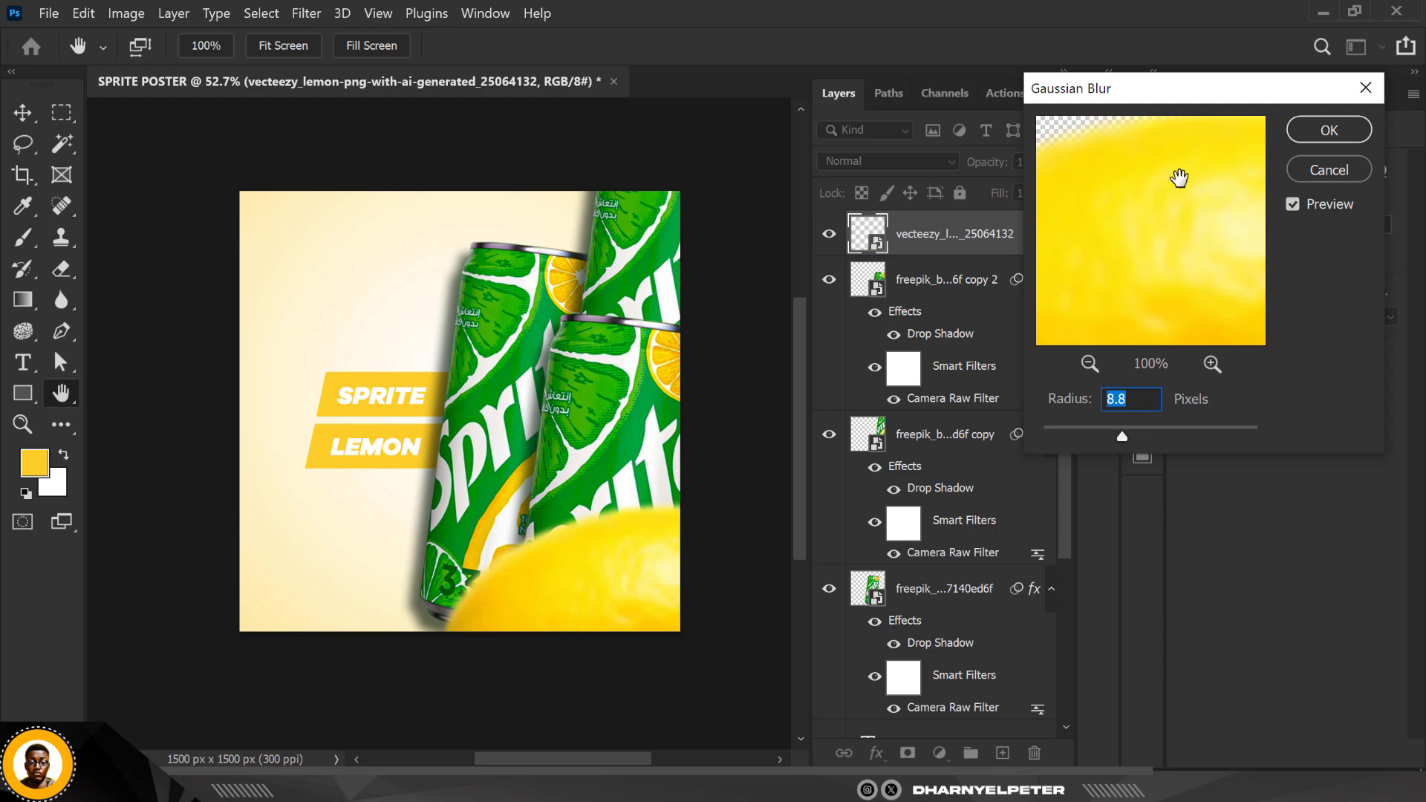
click(1321, 131)
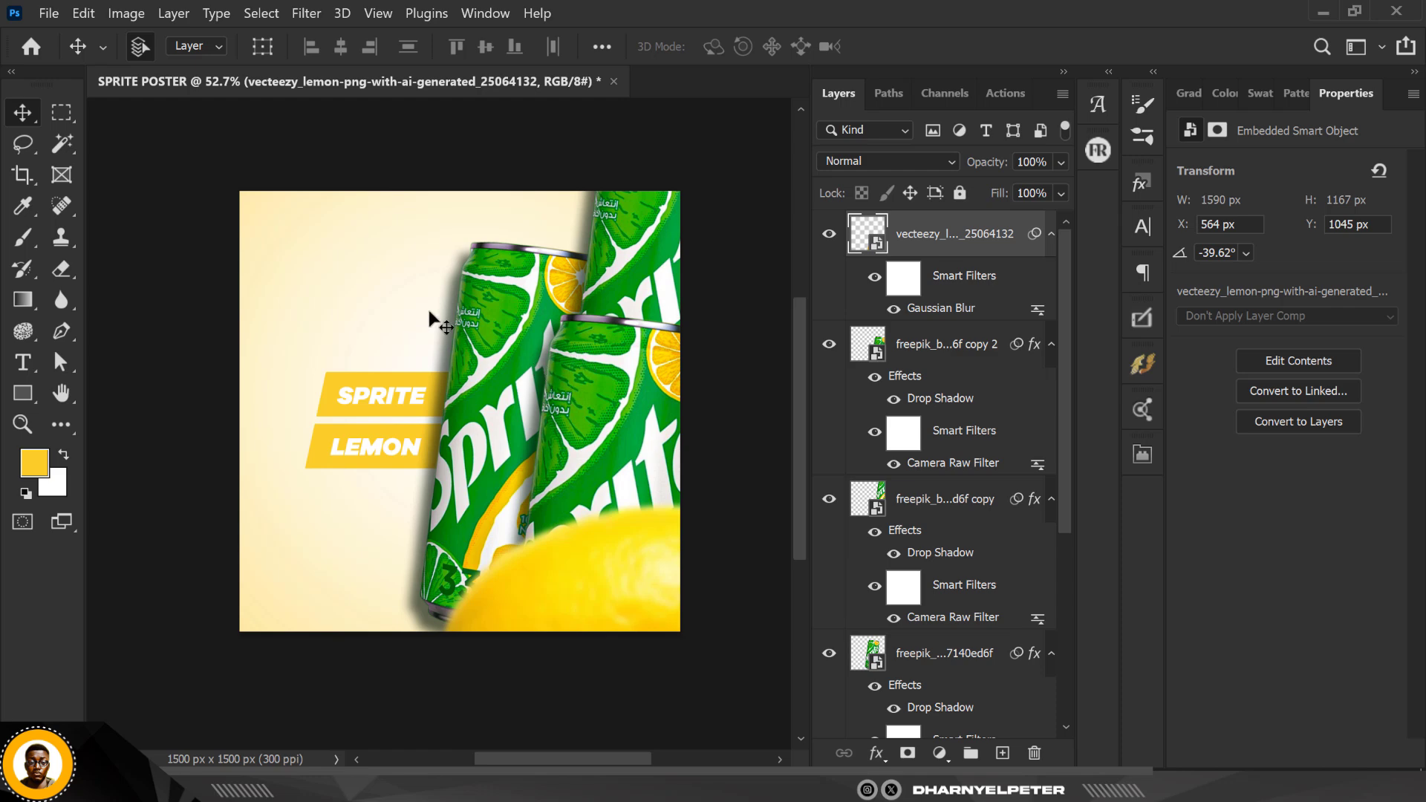
scroll(520, 412, down, 1)
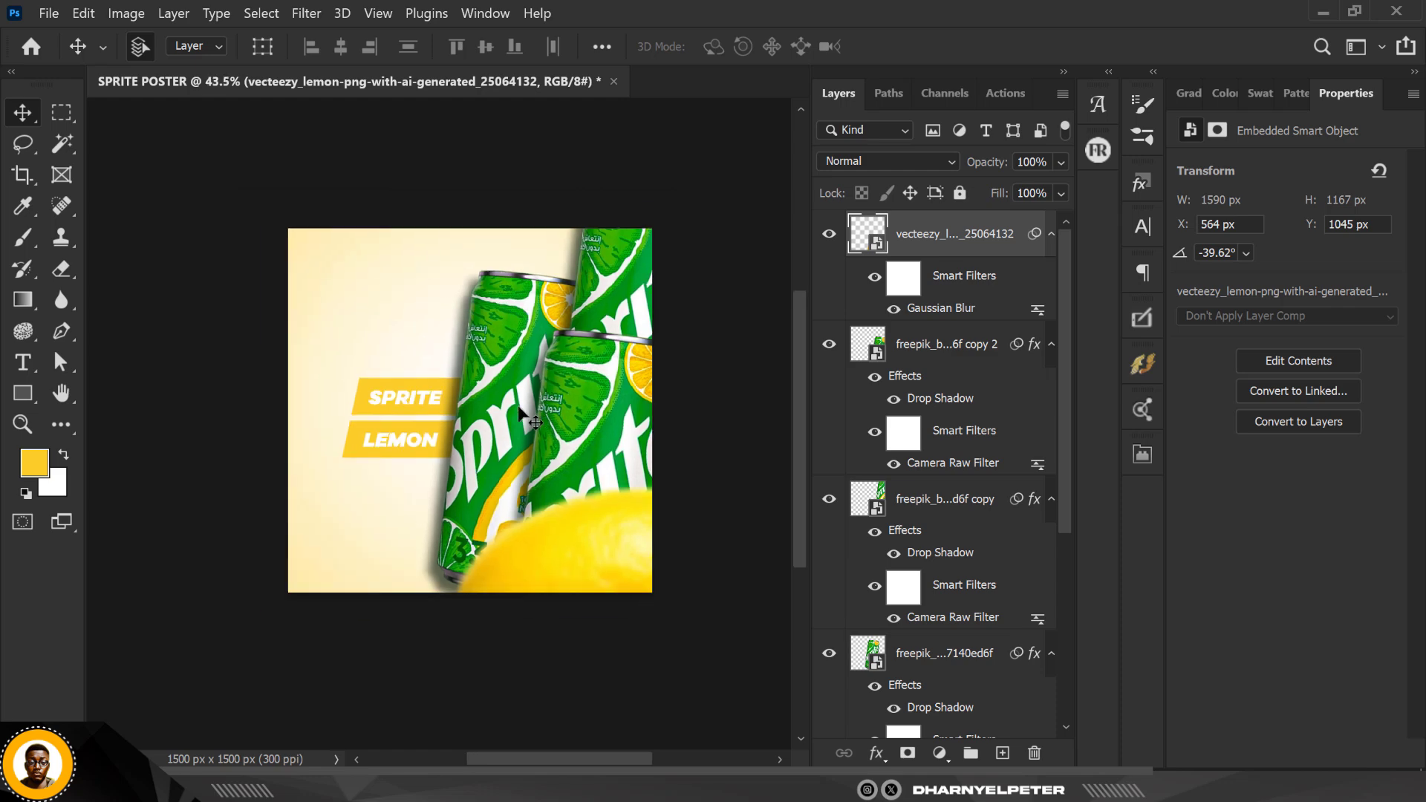
scroll(520, 413, up, 1)
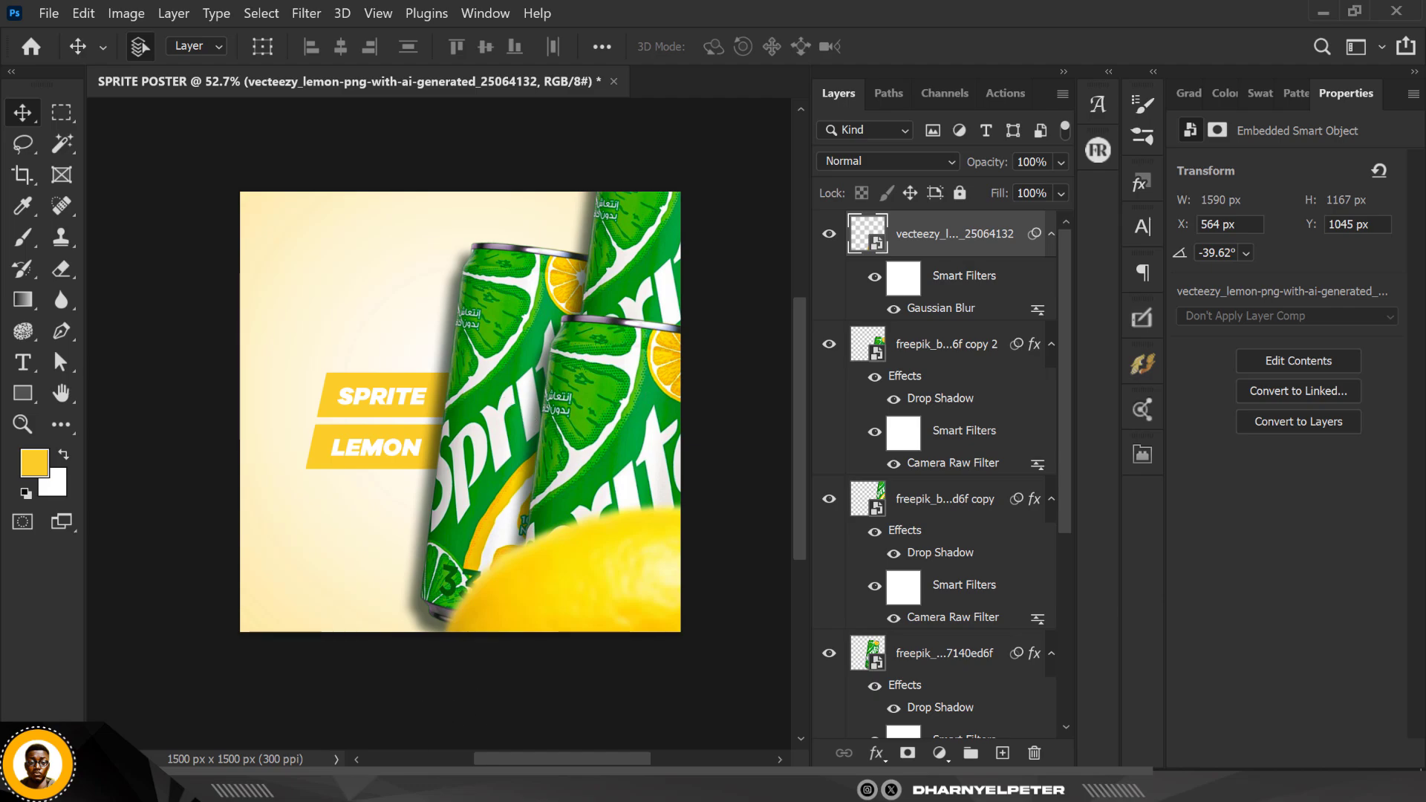
Switch to File Explorer and place the lime wedge image lemonpng.parspng.com-3 in the poster's upper-left corner, scaled to 37.48%
key(alt+Tab)
click(627, 163)
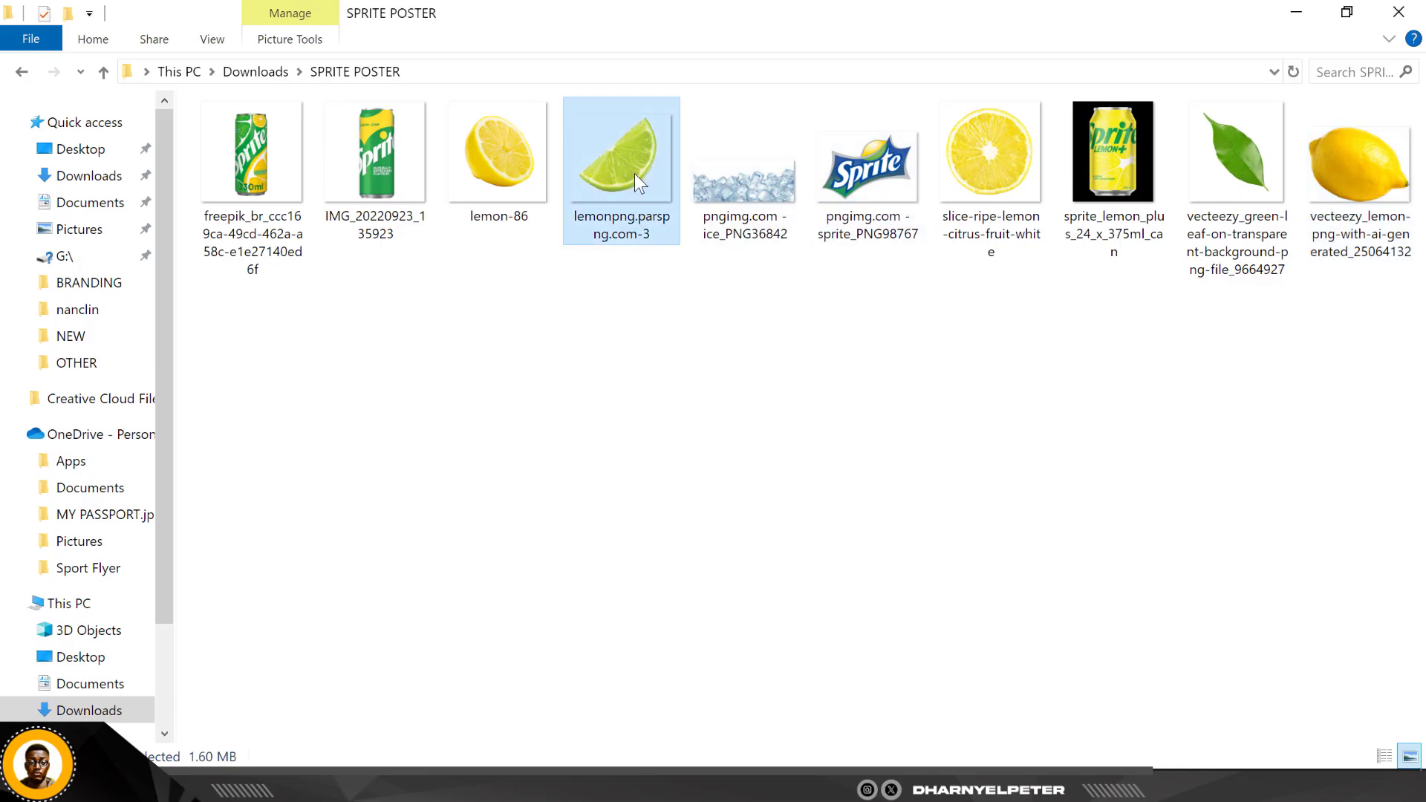
drag(643, 147, 311, 248)
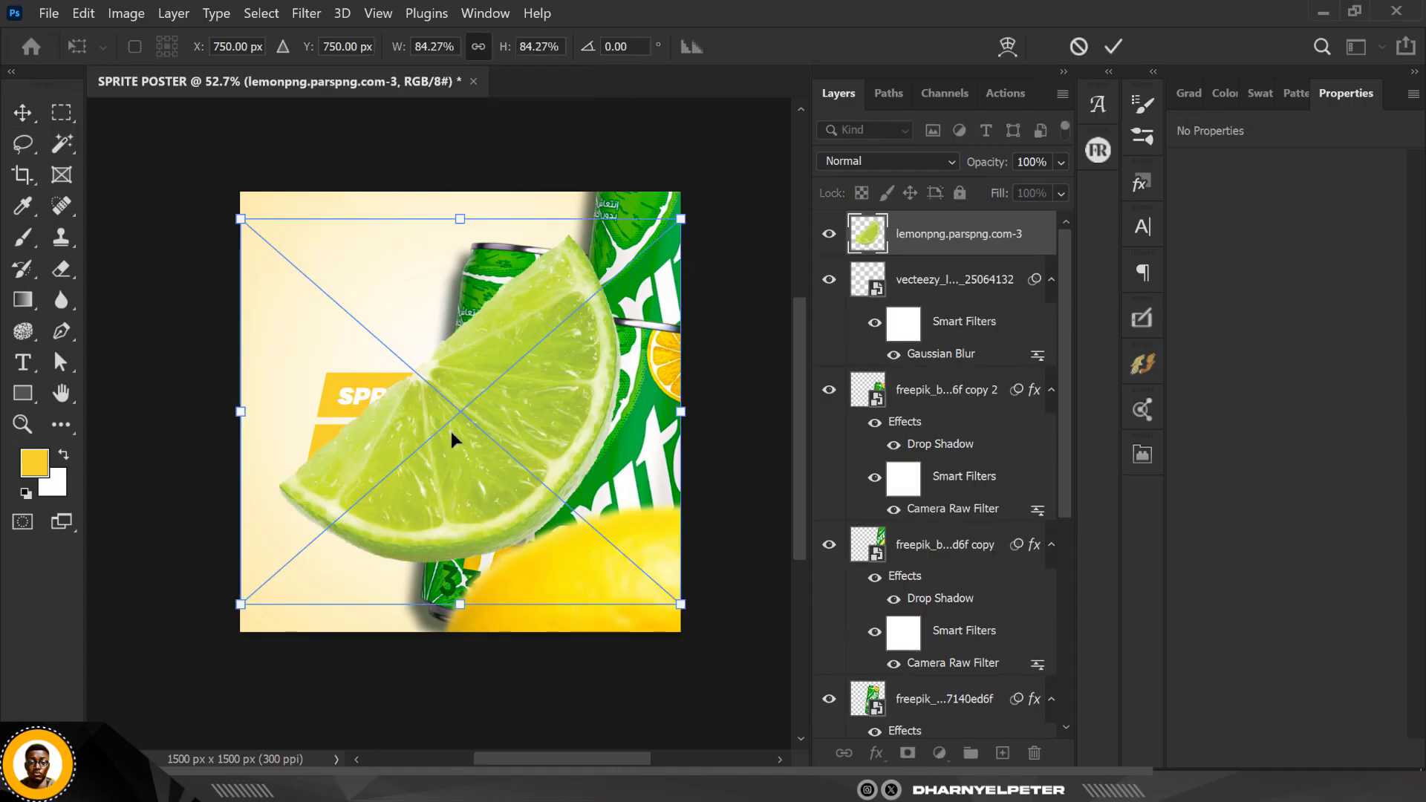
drag(453, 435, 257, 197)
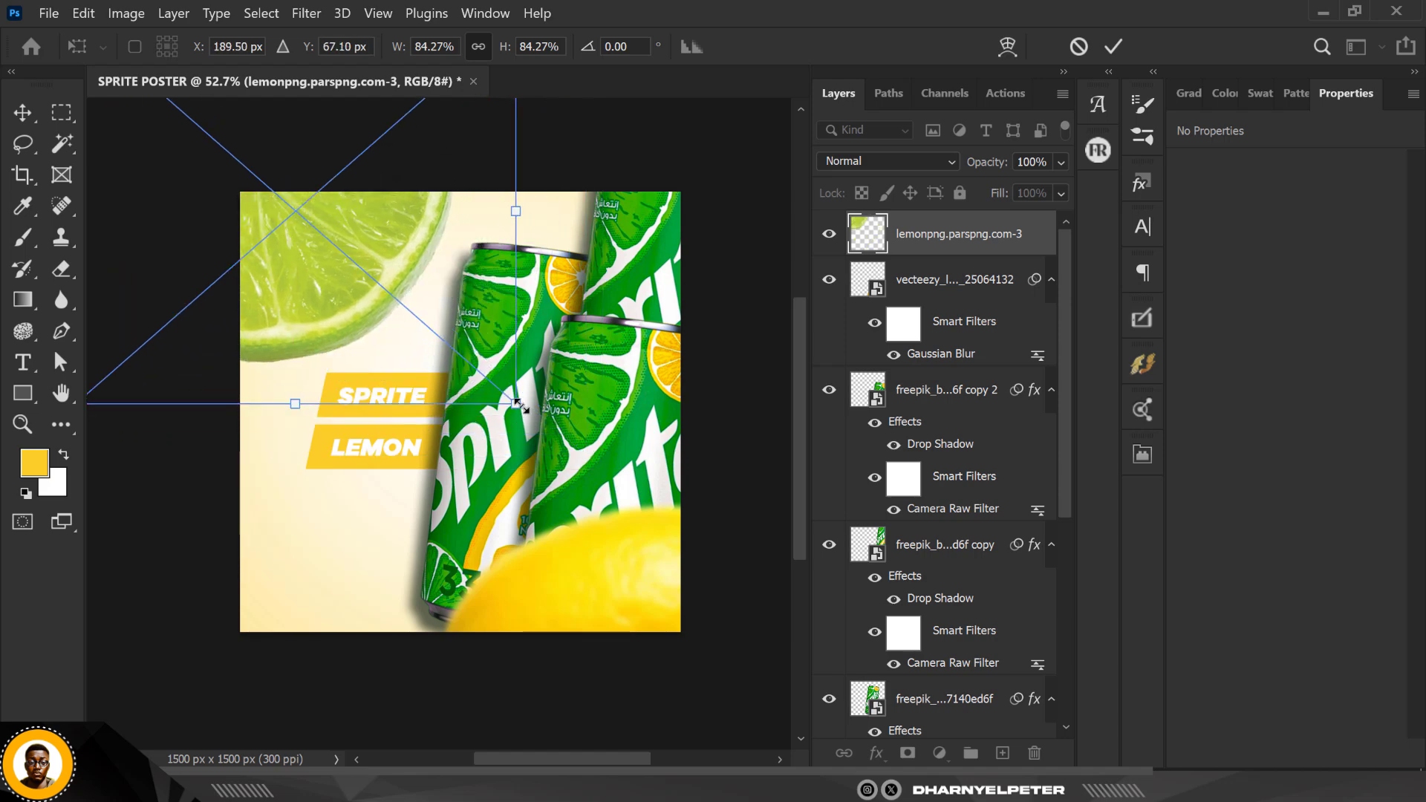
drag(518, 404, 368, 285)
drag(355, 226, 352, 254)
key(Return)
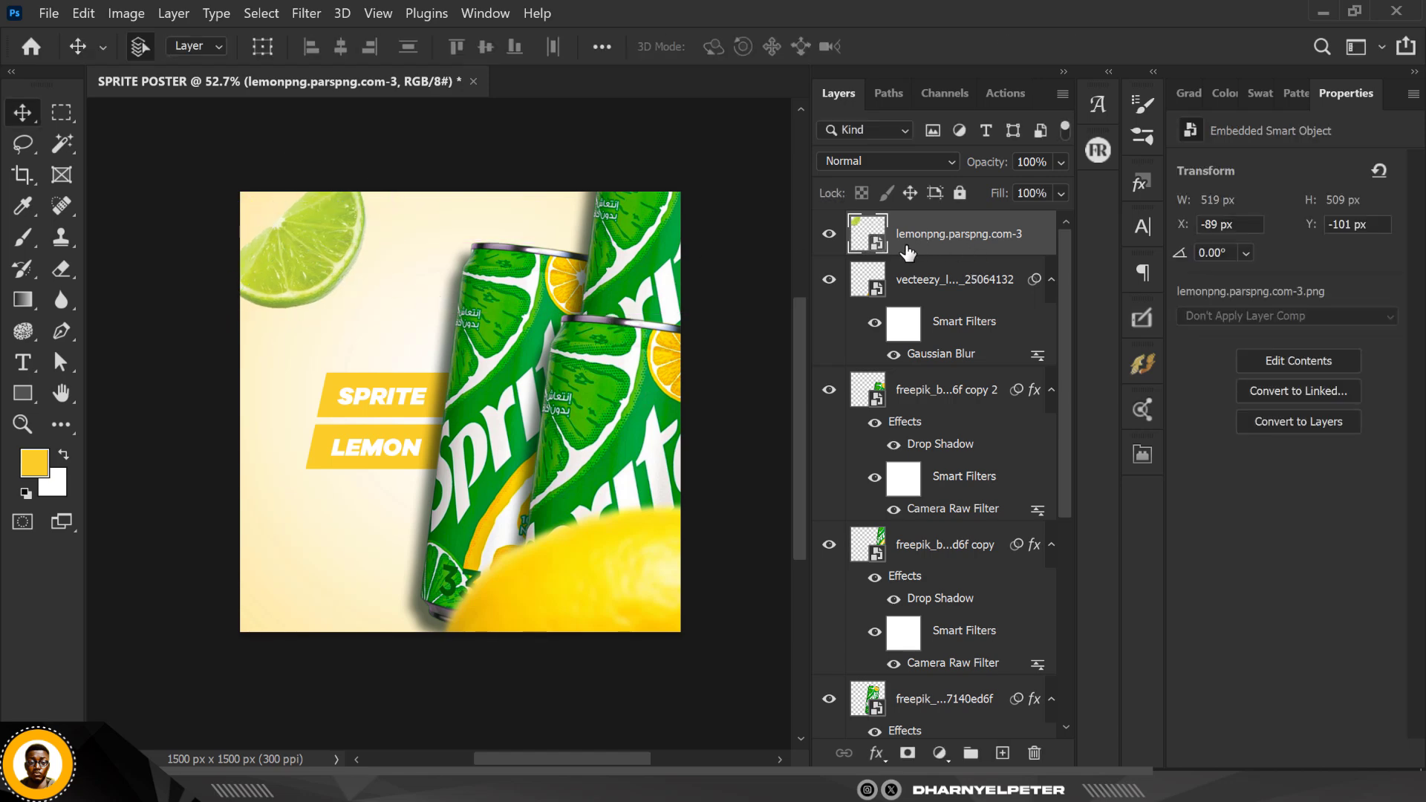
Apply Curves to the lime wedge with one point at input 83, output 52 and another at input 160, output 148
key(ctrl+m)
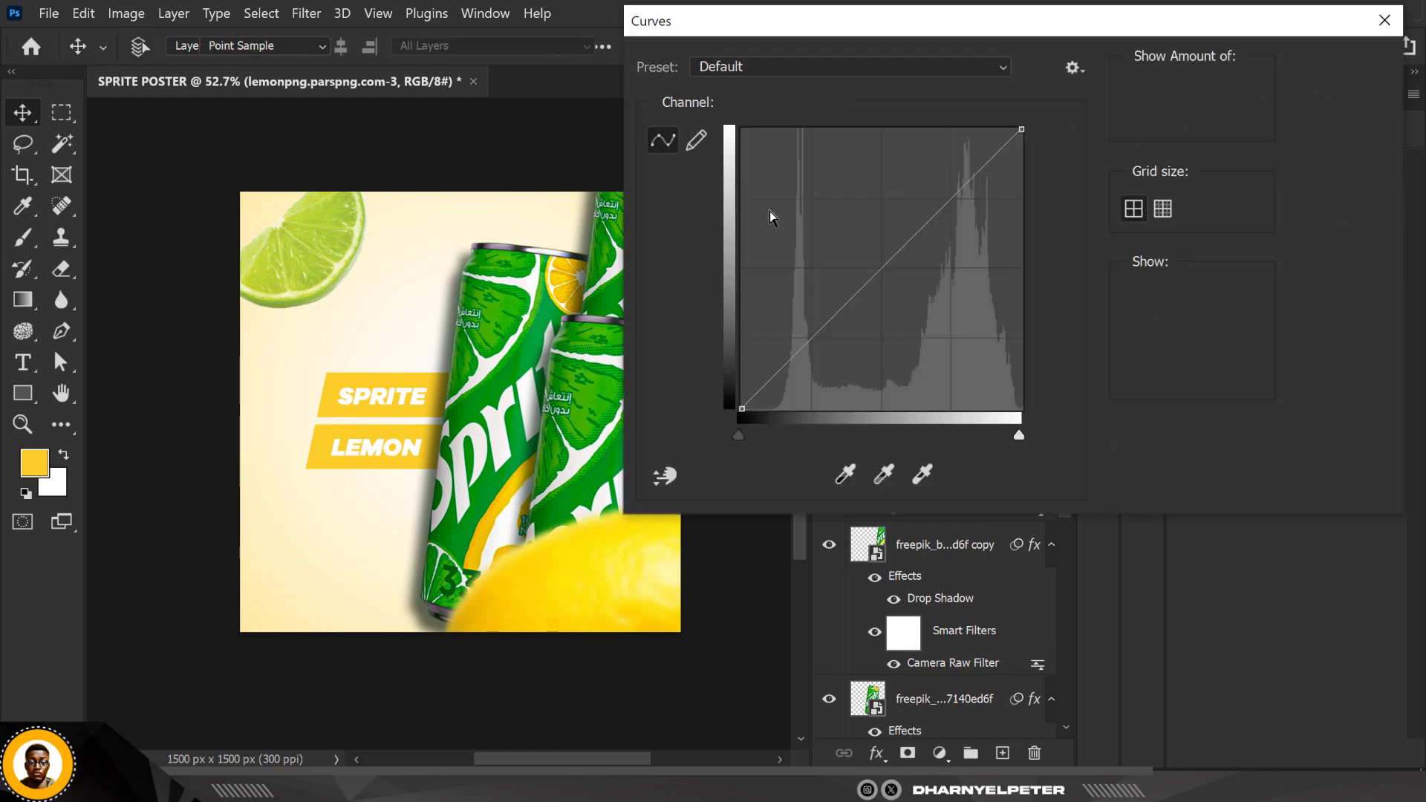
click(812, 336)
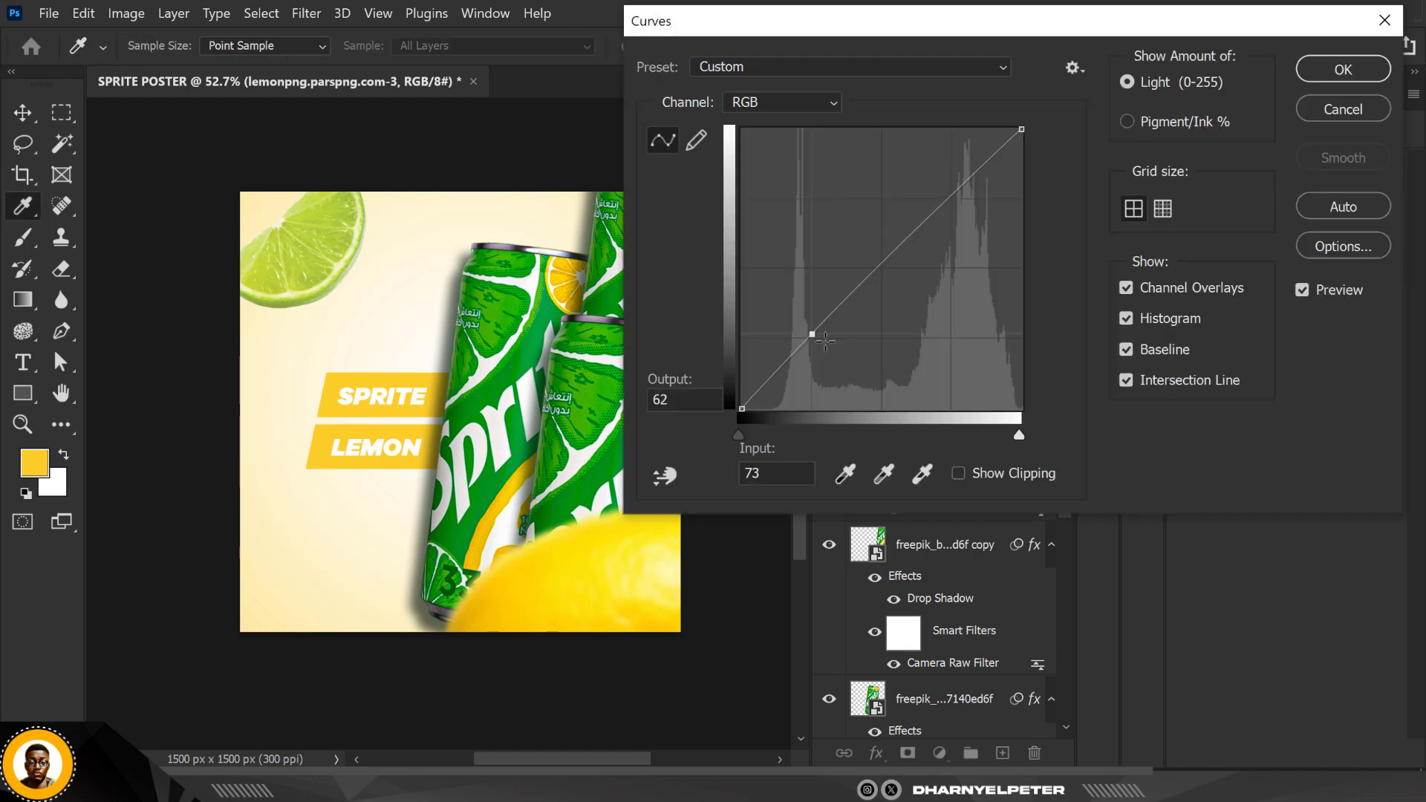
drag(824, 340, 846, 358)
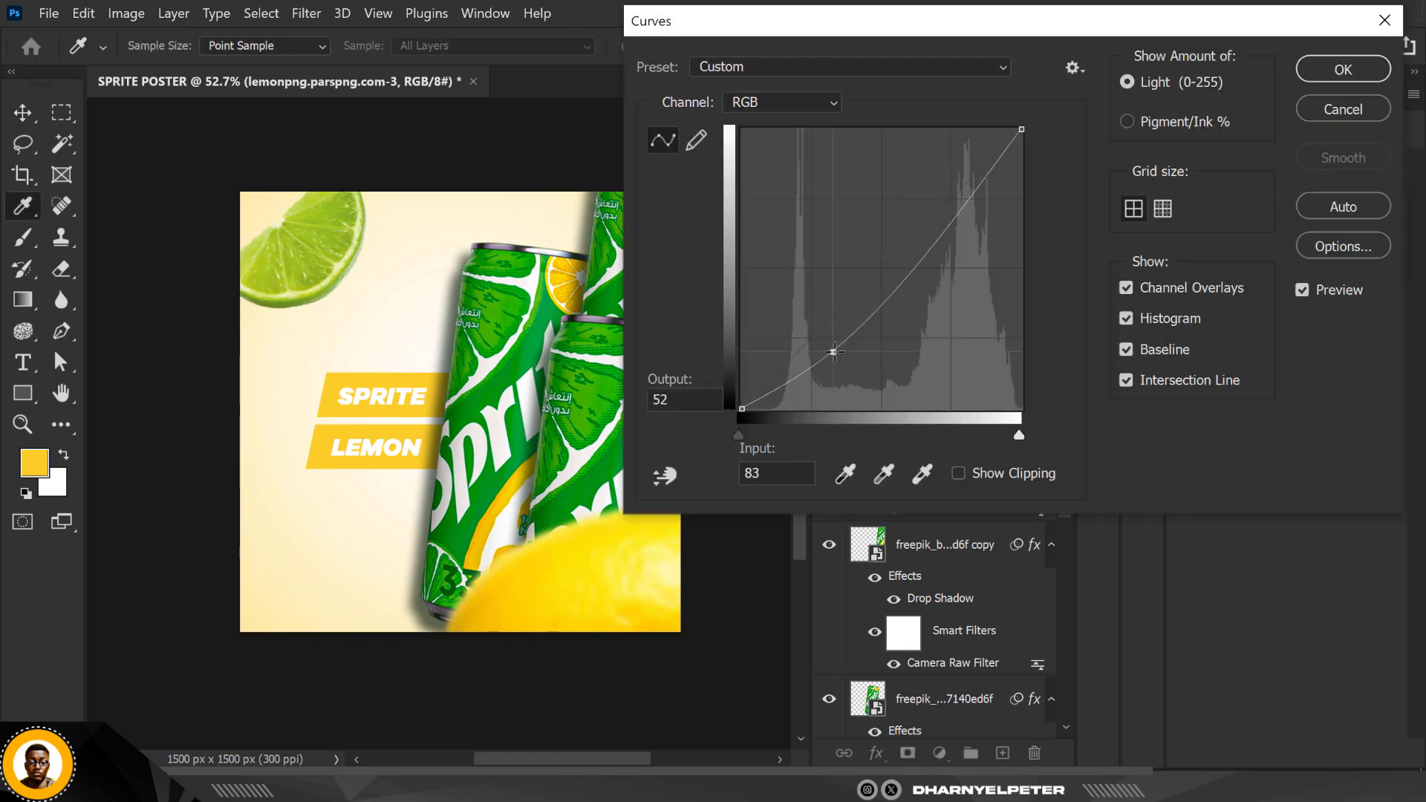
click(946, 235)
mouse_move(946, 235)
mouse_down()
mouse_move(928, 228)
mouse_move(907, 306)
mouse_move(905, 227)
mouse_move(919, 245)
mouse_up()
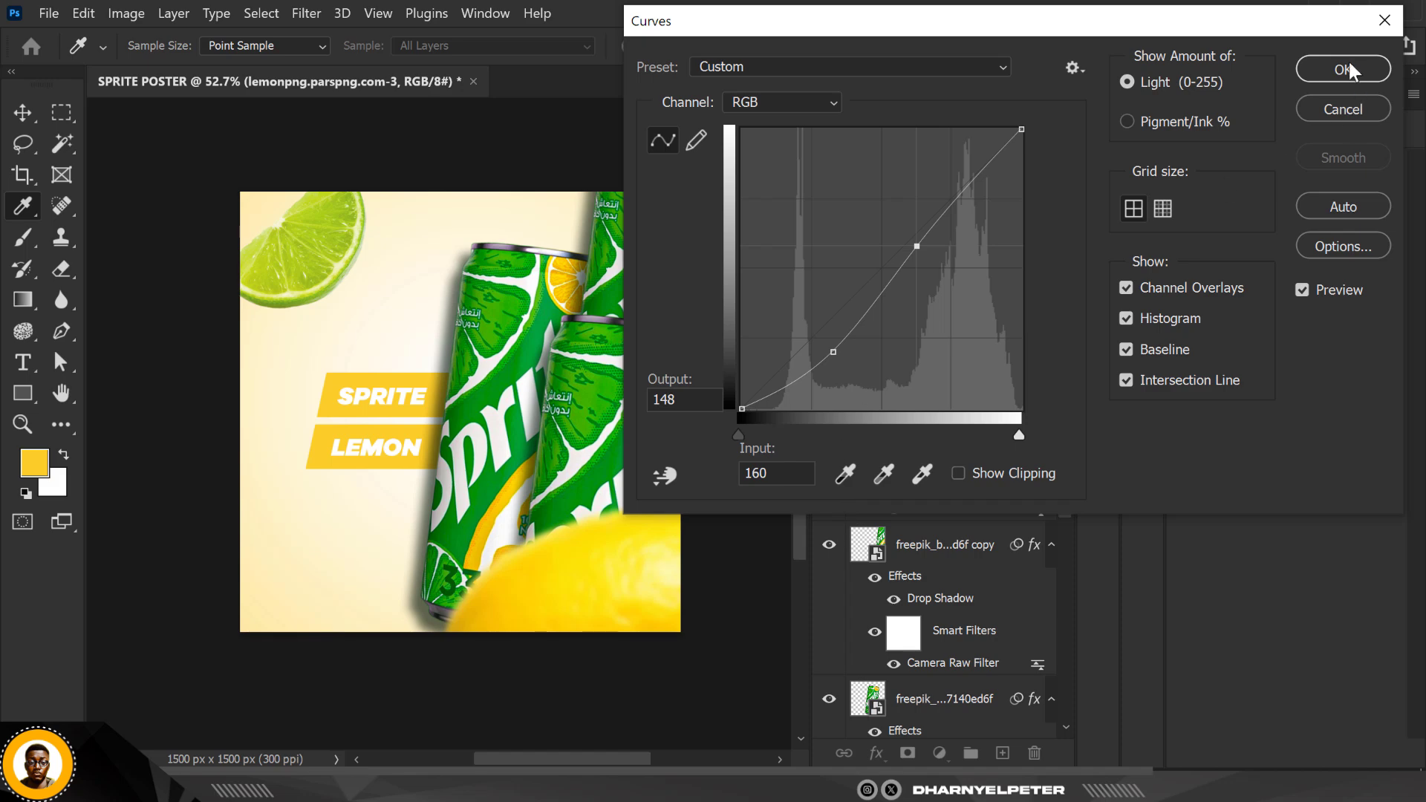
key(Return)
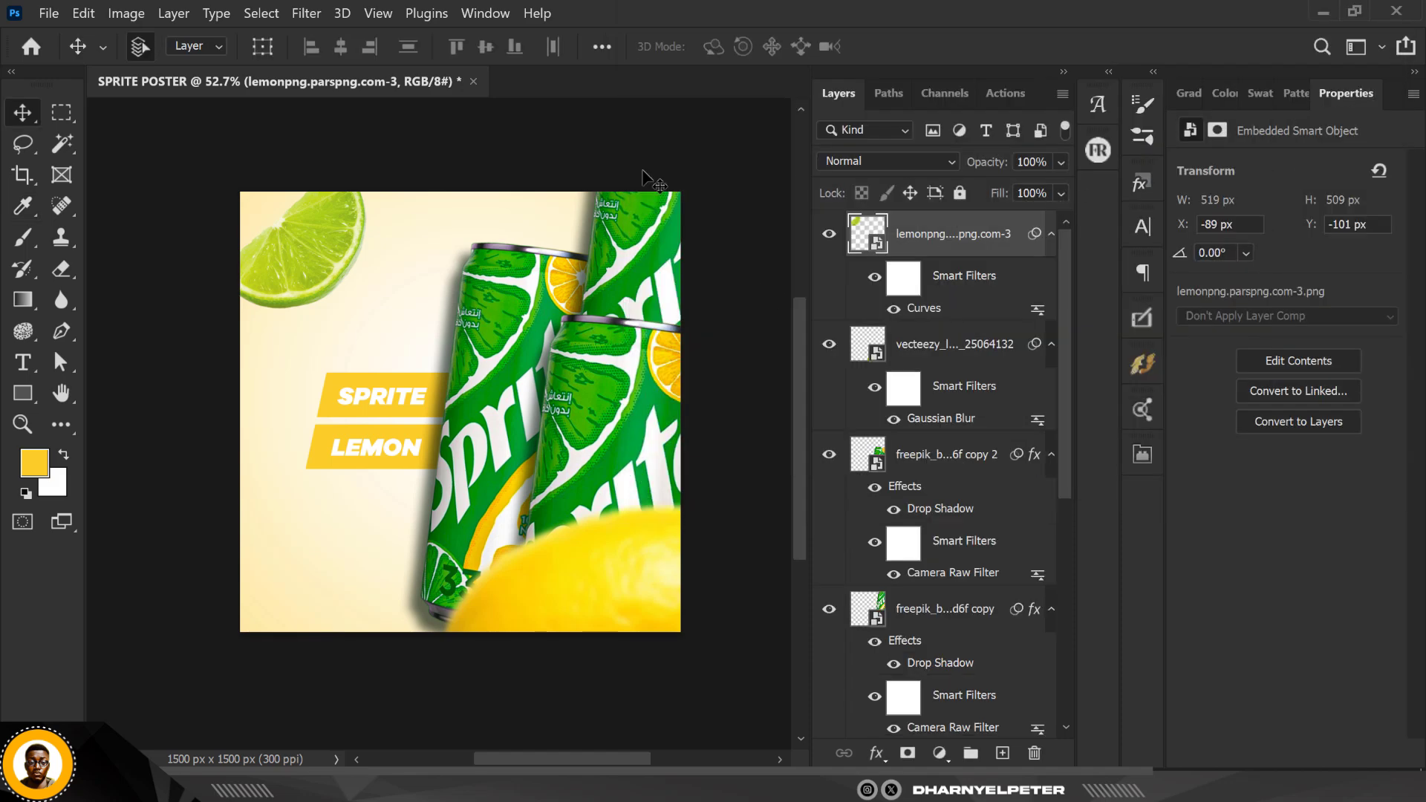
Add a Multiply drop shadow to the lime wedge with 65% opacity, 45° angle, 74 px distance, 1% spread and 38 px size
right_click(1014, 223)
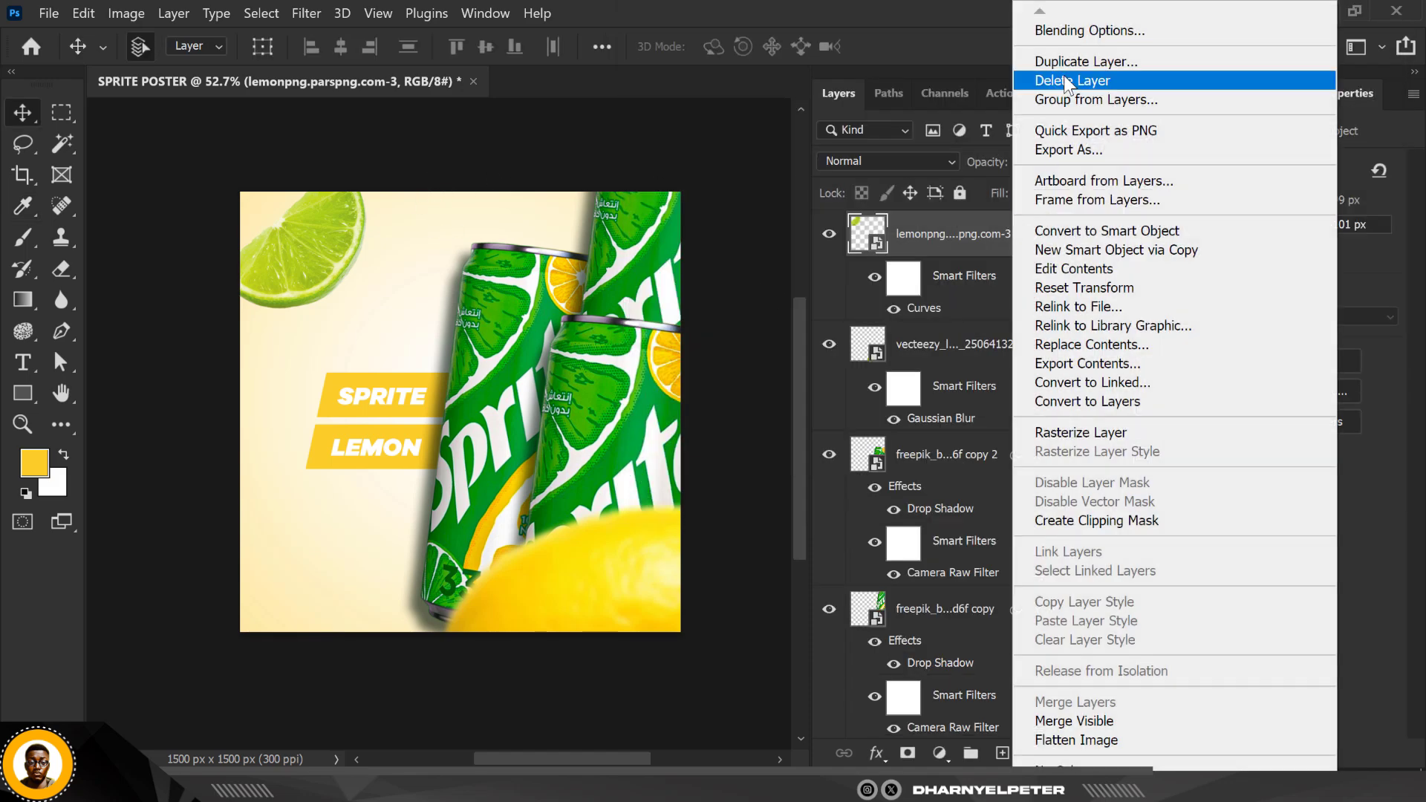
click(884, 215)
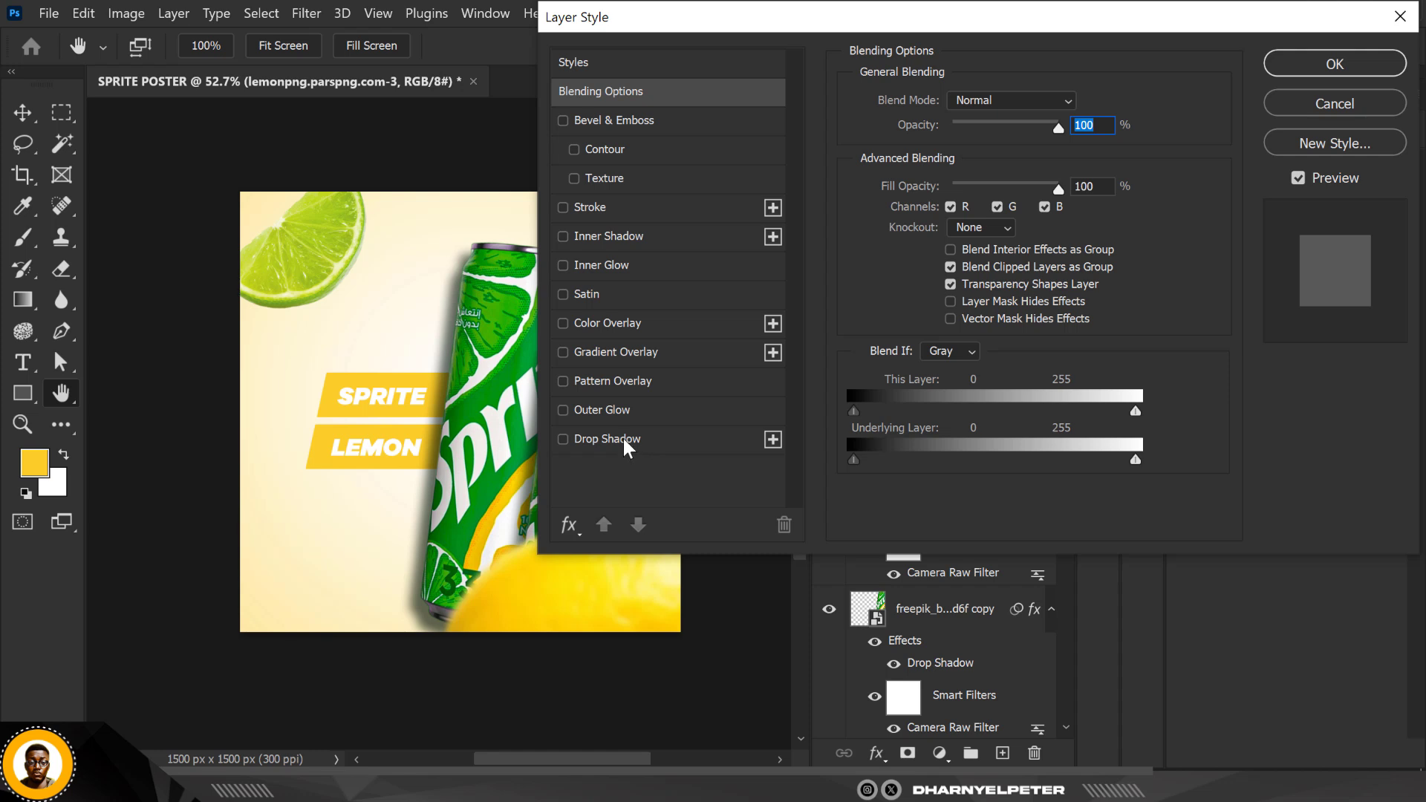
click(622, 438)
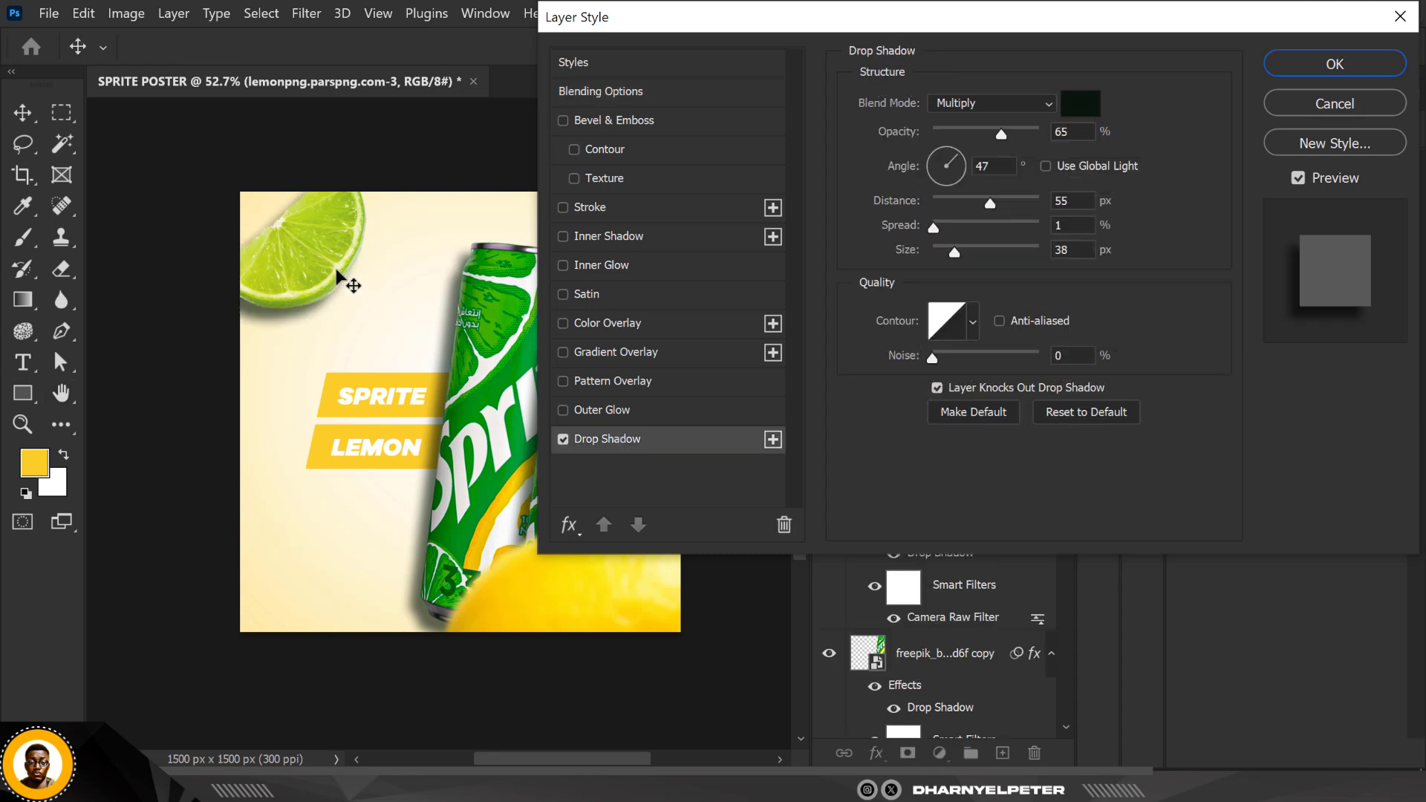
mouse_move(336, 269)
mouse_down()
mouse_move(353, 272)
mouse_move(319, 273)
mouse_move(332, 275)
mouse_up()
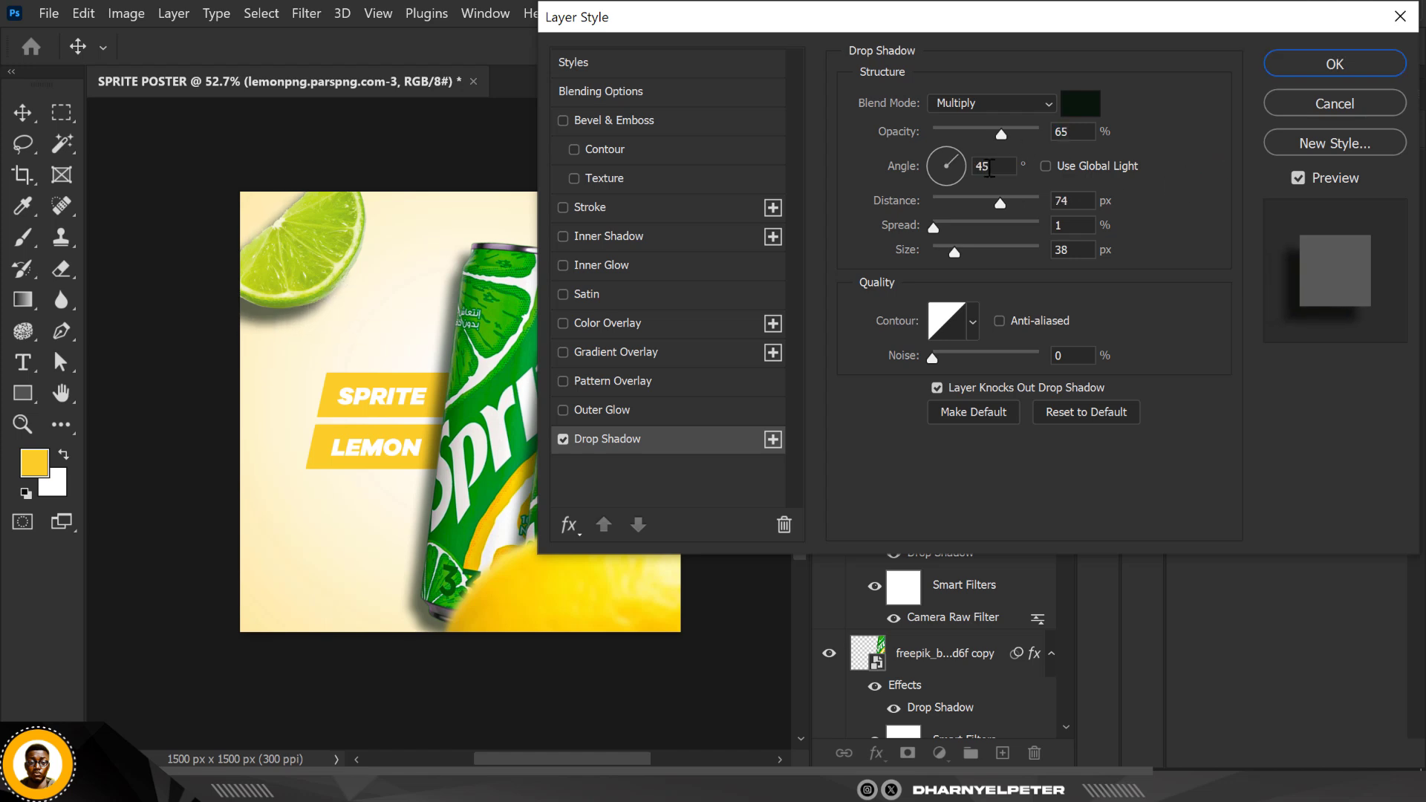
drag(1086, 133, 1054, 139)
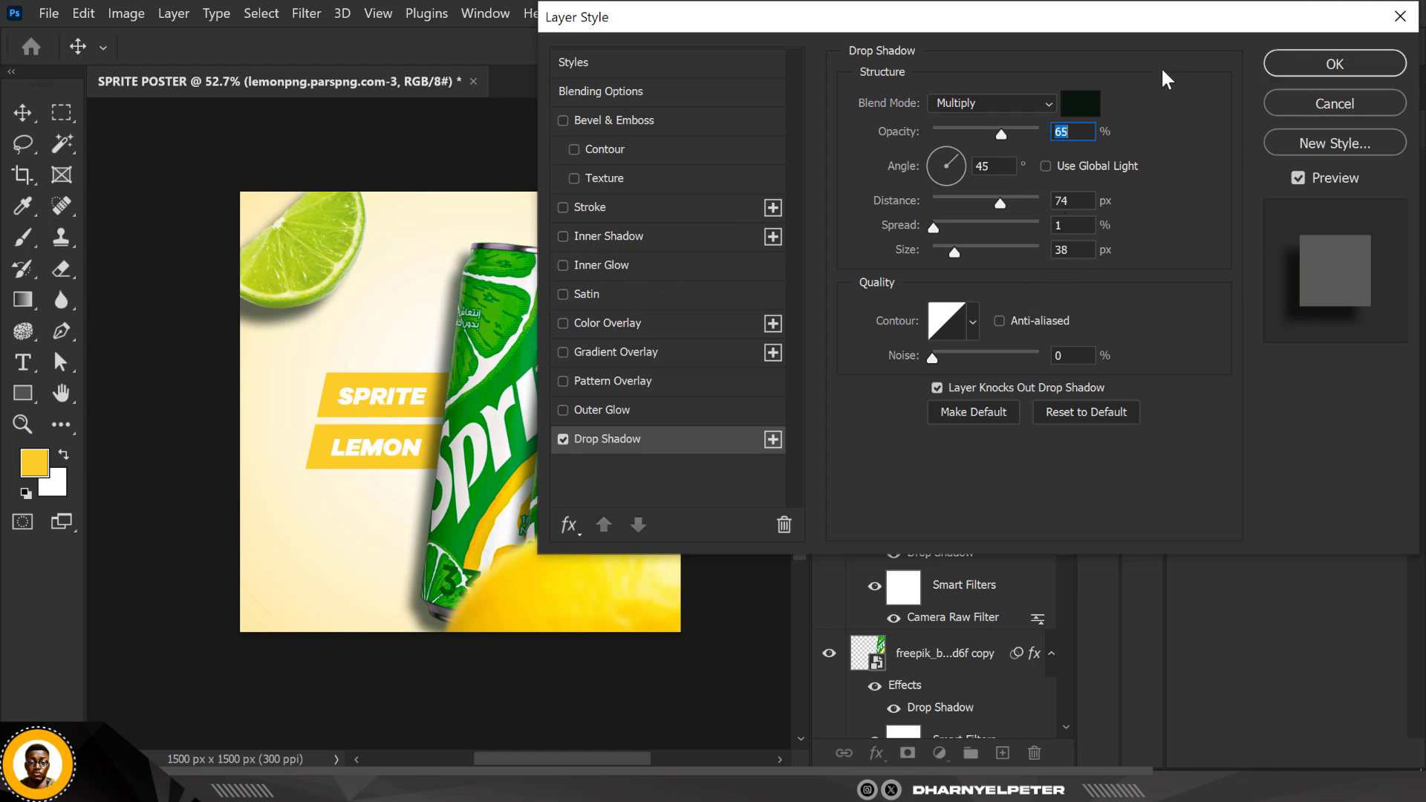
click(1319, 65)
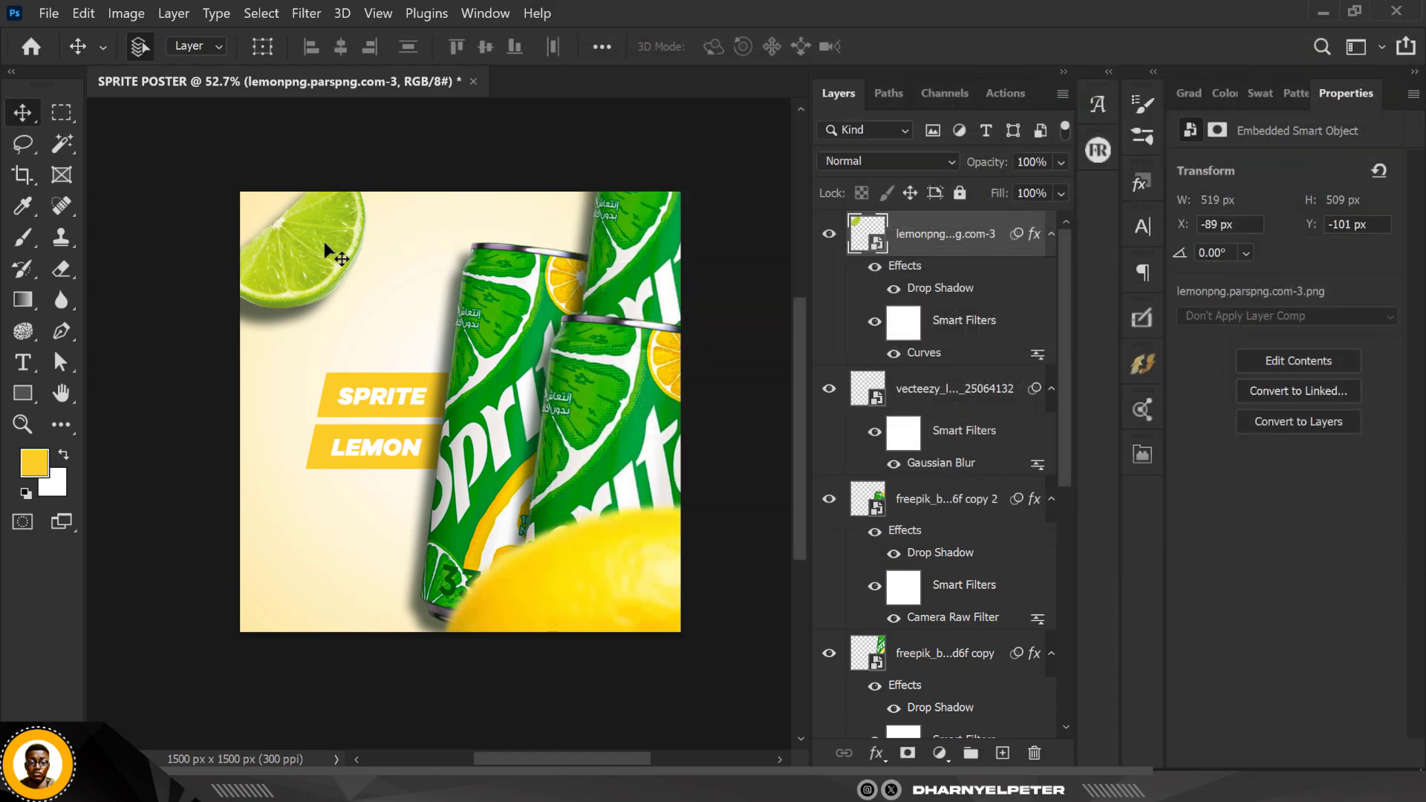
Enlarge the lime wedge to 49% and move it further out past the poster's upper-left corner
key(ctrl+t)
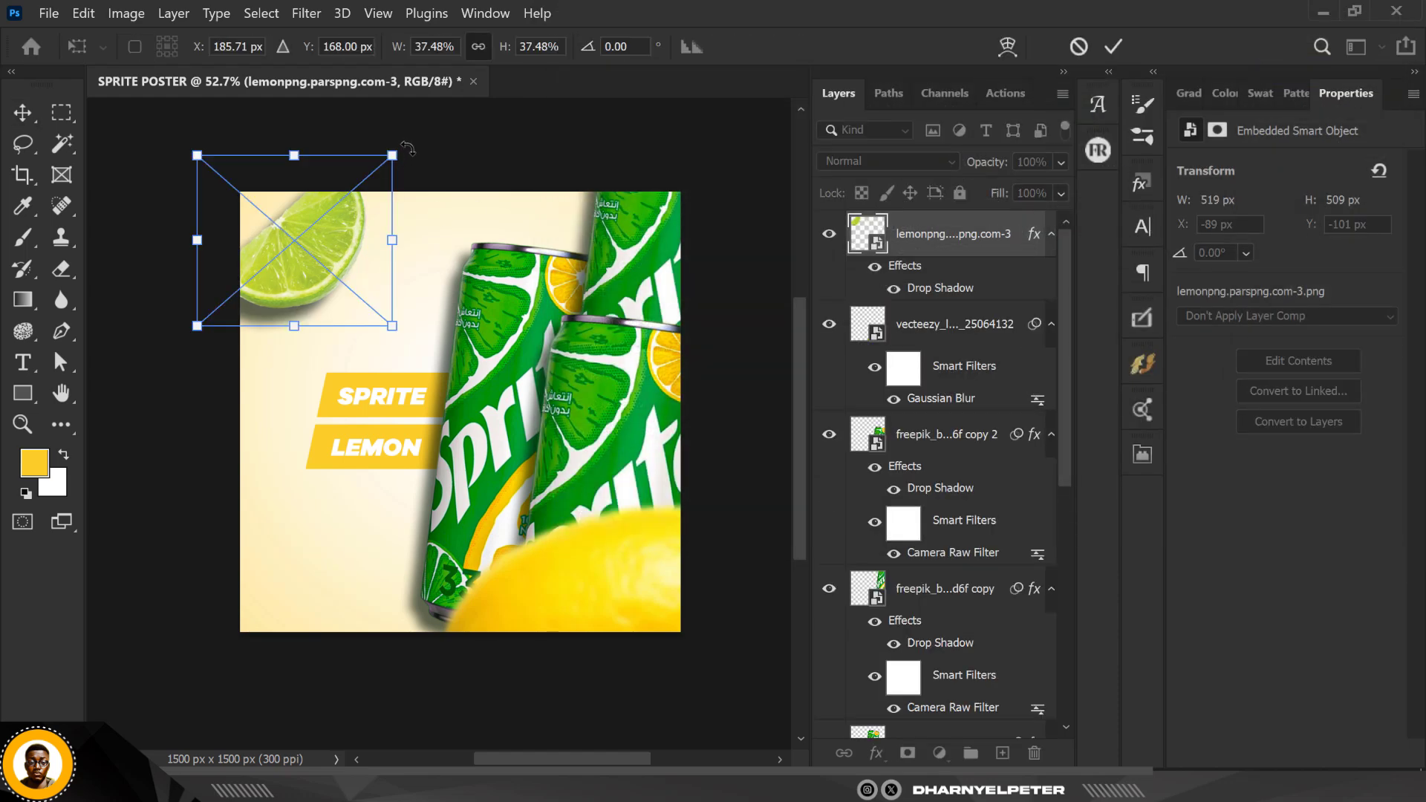
drag(396, 151, 421, 128)
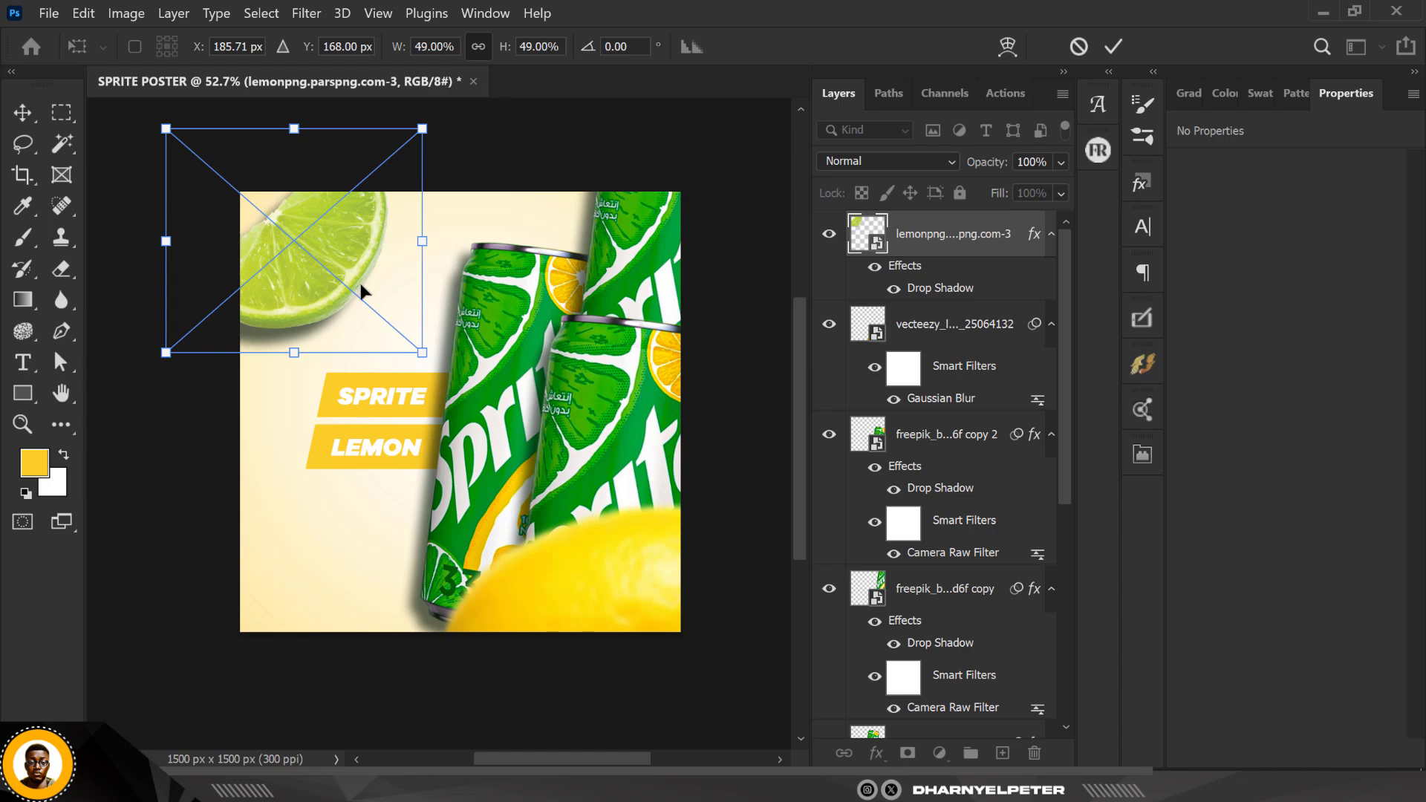
drag(365, 287, 315, 252)
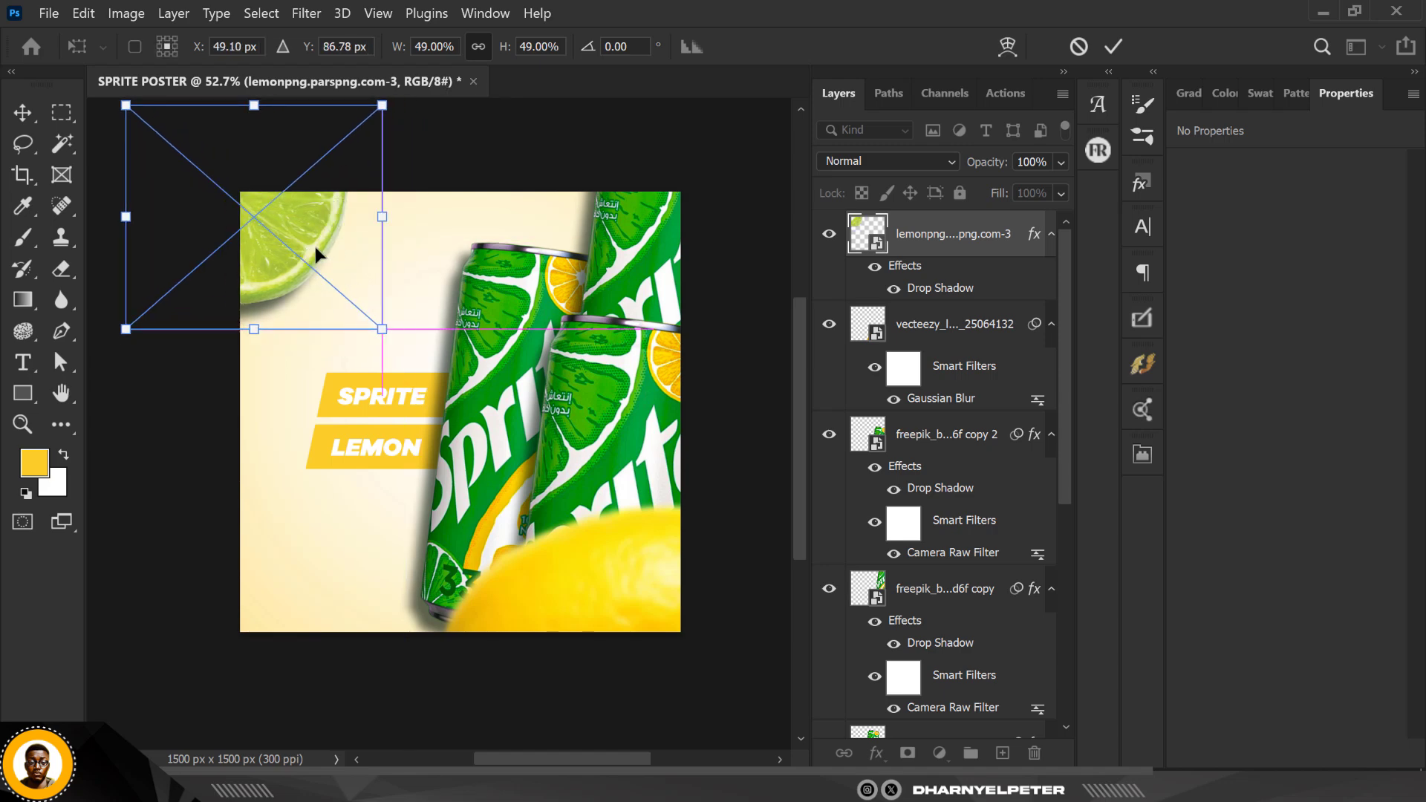
key(Return)
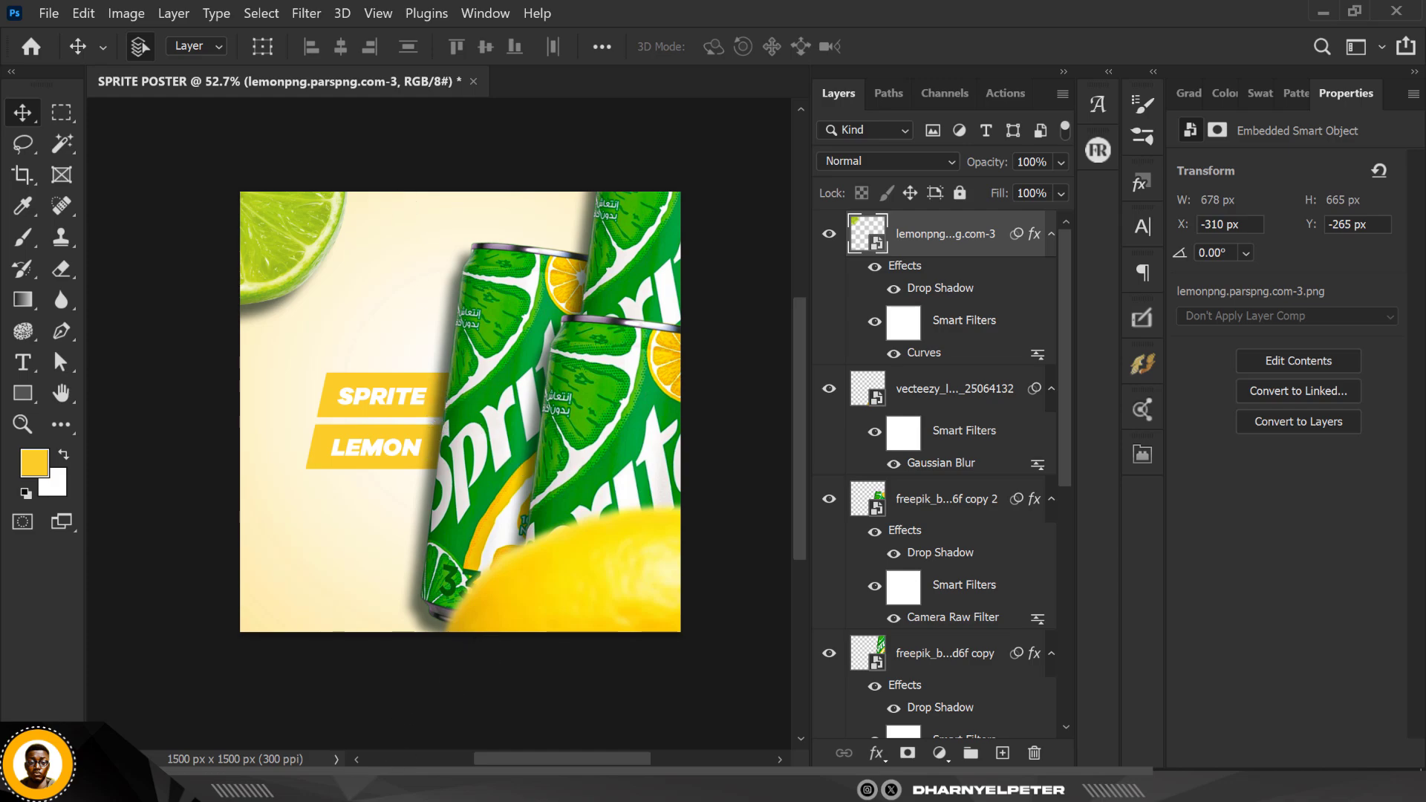
Switch to File Explorer and place the ice image pngimg.com - ice_PNG36842 across the poster's bottom edge, scaled to 160.01%
key(alt+Tab)
drag(721, 234, 592, 595)
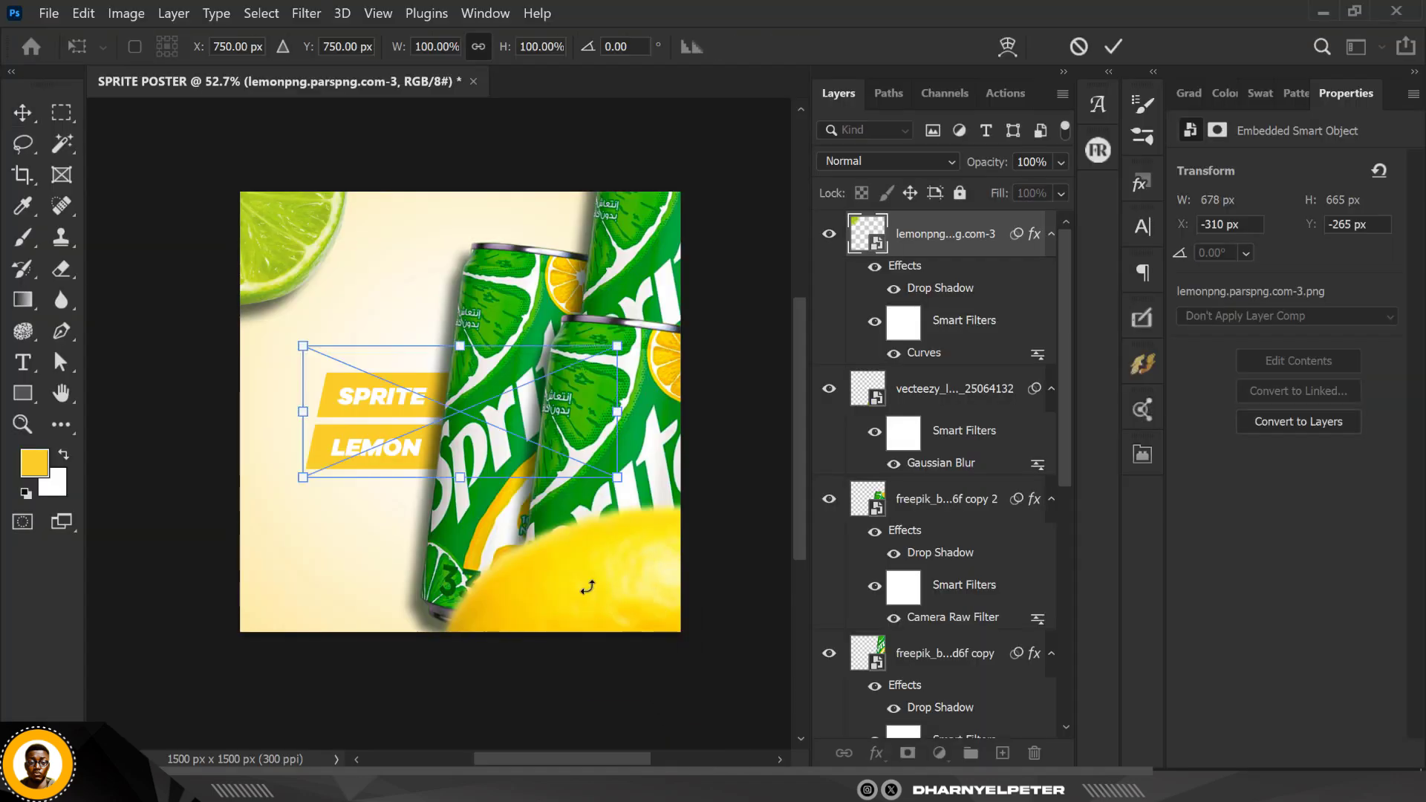
drag(548, 436, 538, 703)
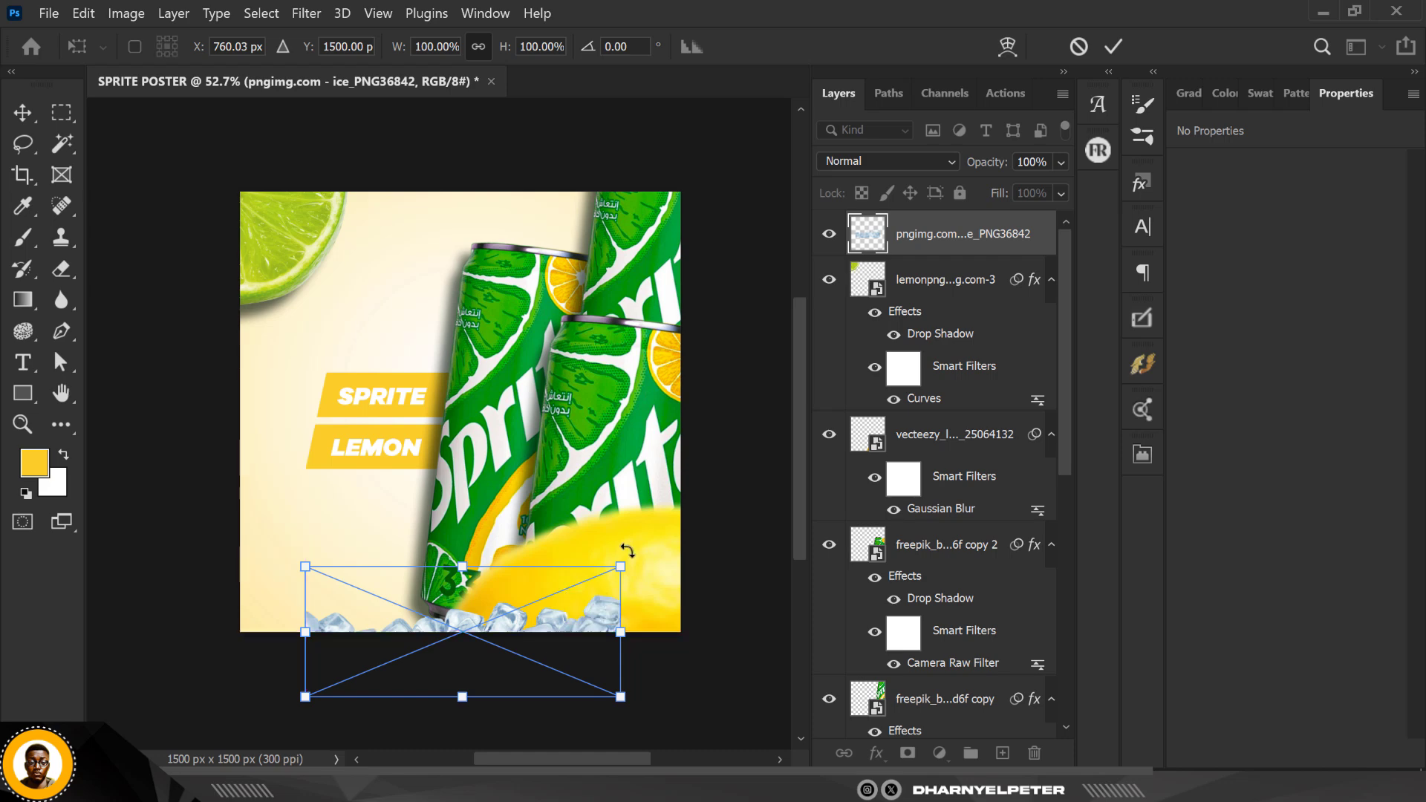
mouse_move(631, 574)
mouse_down()
mouse_move(705, 491)
mouse_move(715, 526)
mouse_move(648, 590)
mouse_move(649, 566)
mouse_up()
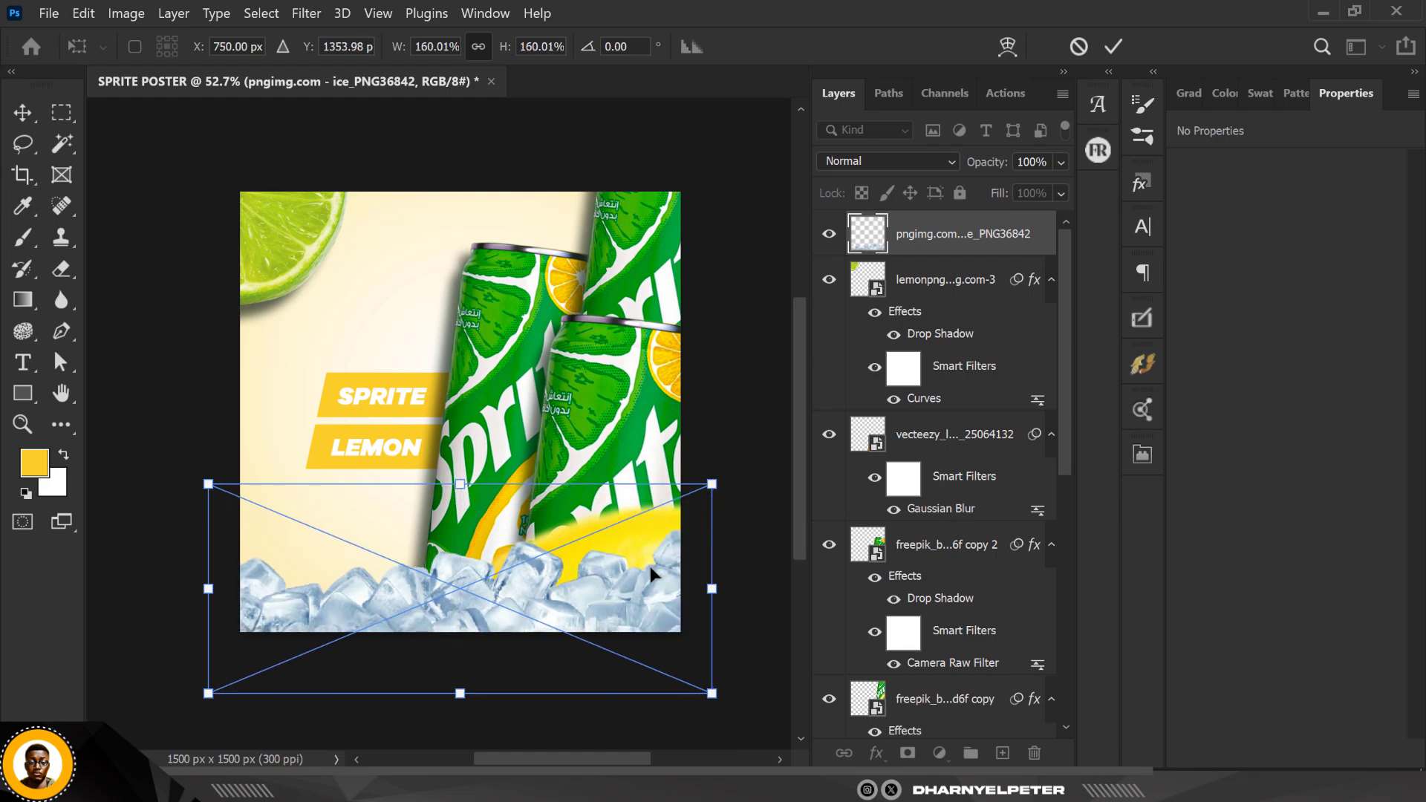
key(Return)
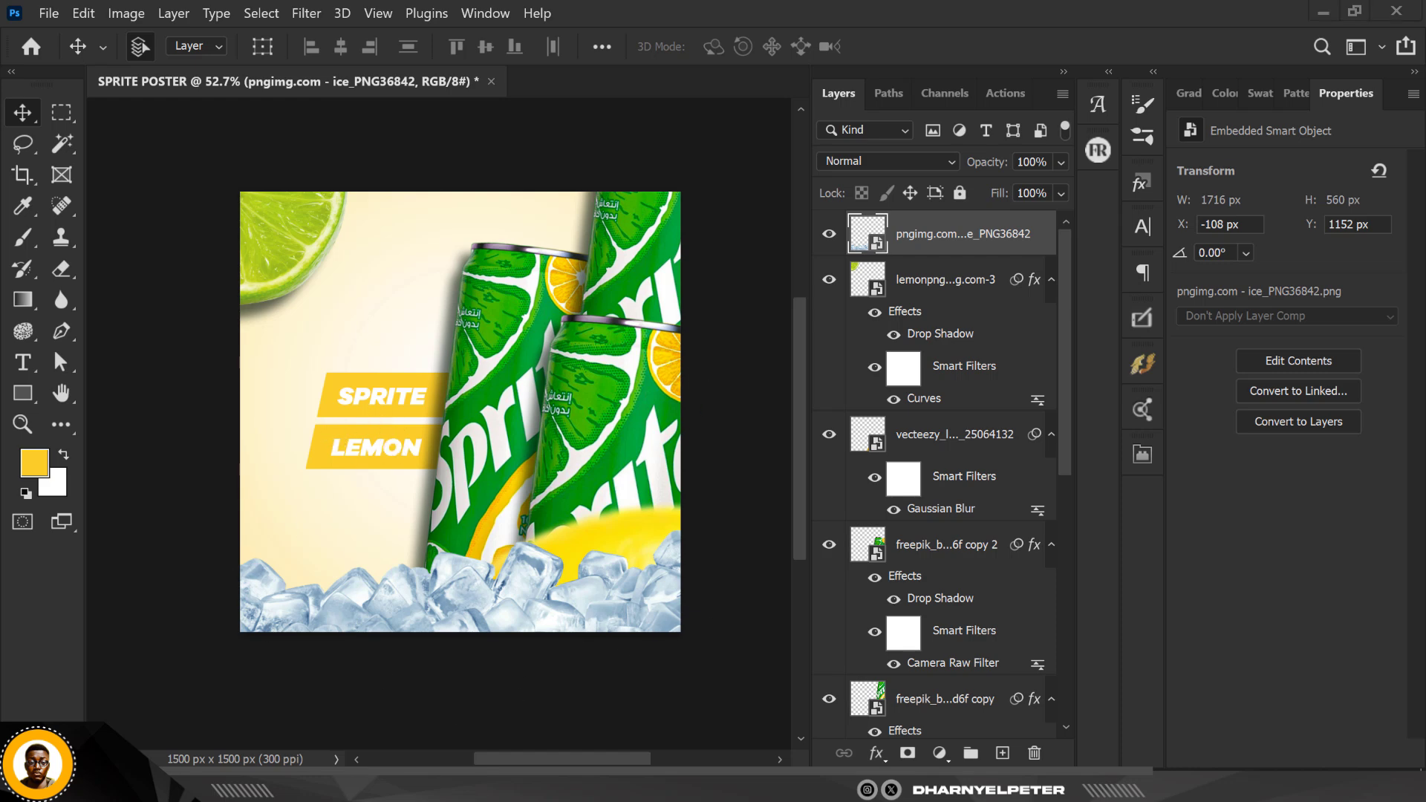
Switch to File Explorer and place the slice-ripe-lemon-citrus-fruit-white image, scaled to 11.38%, partly beyond the poster's lower-left corner
key(alt+Tab)
click(975, 161)
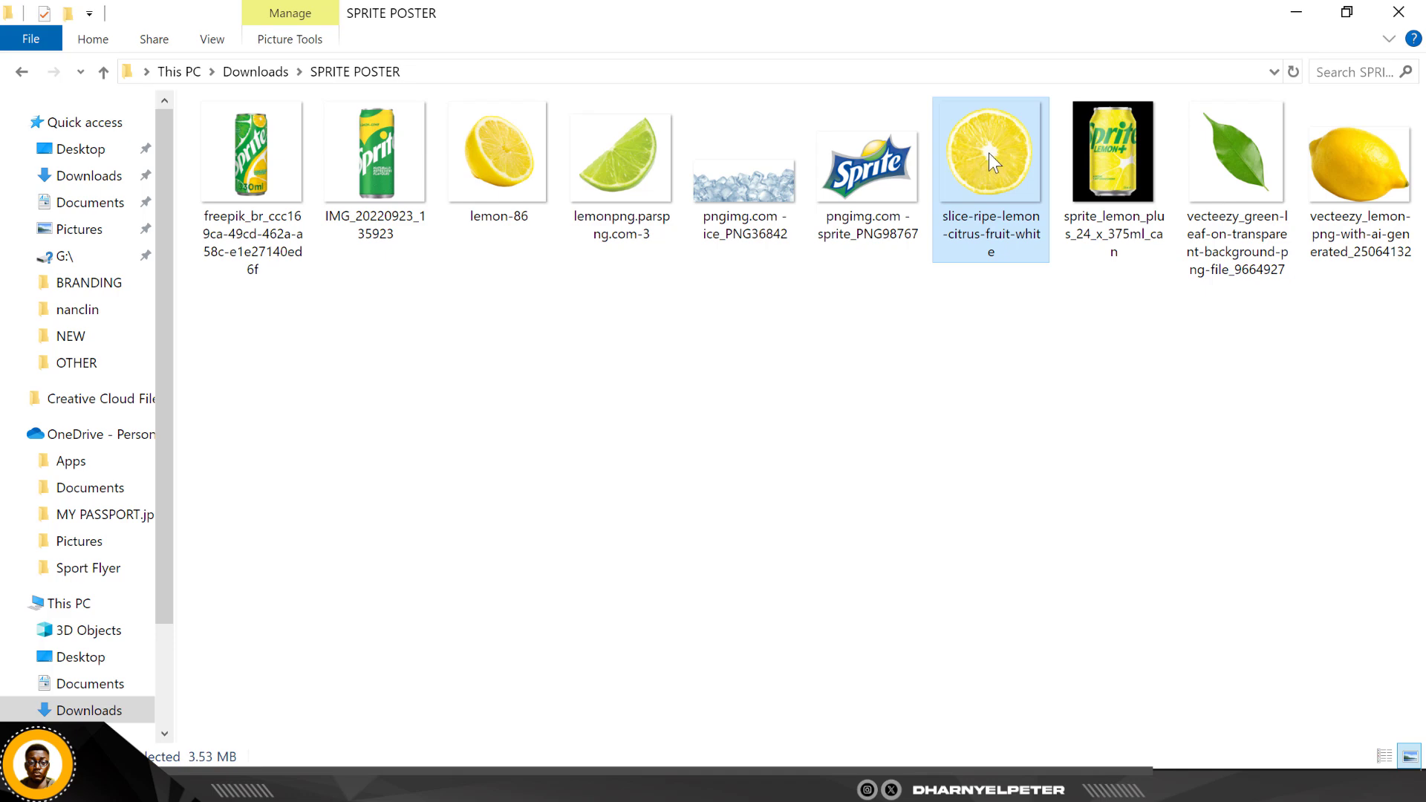
drag(988, 153, 300, 616)
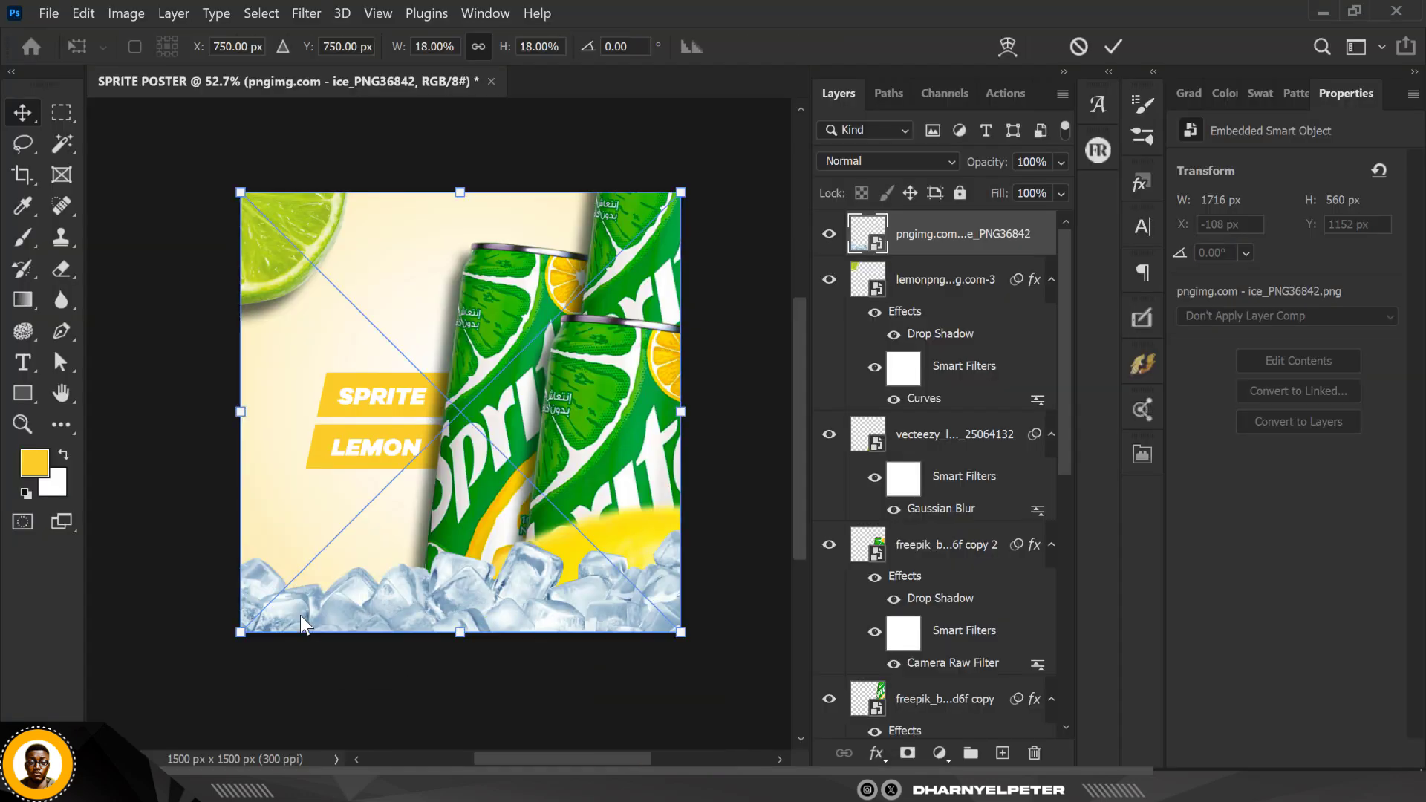
drag(680, 192, 477, 398)
drag(398, 520, 284, 708)
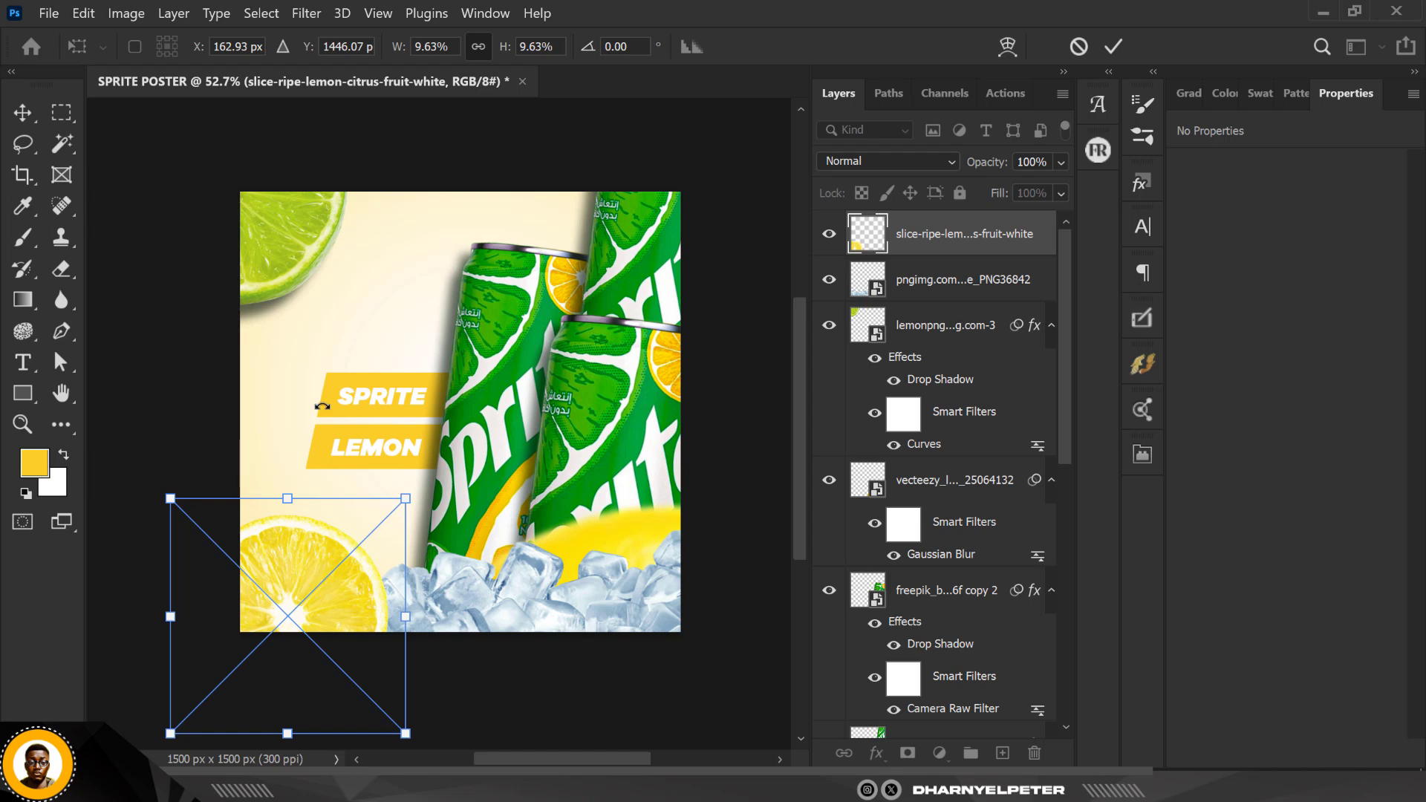
drag(411, 505, 448, 452)
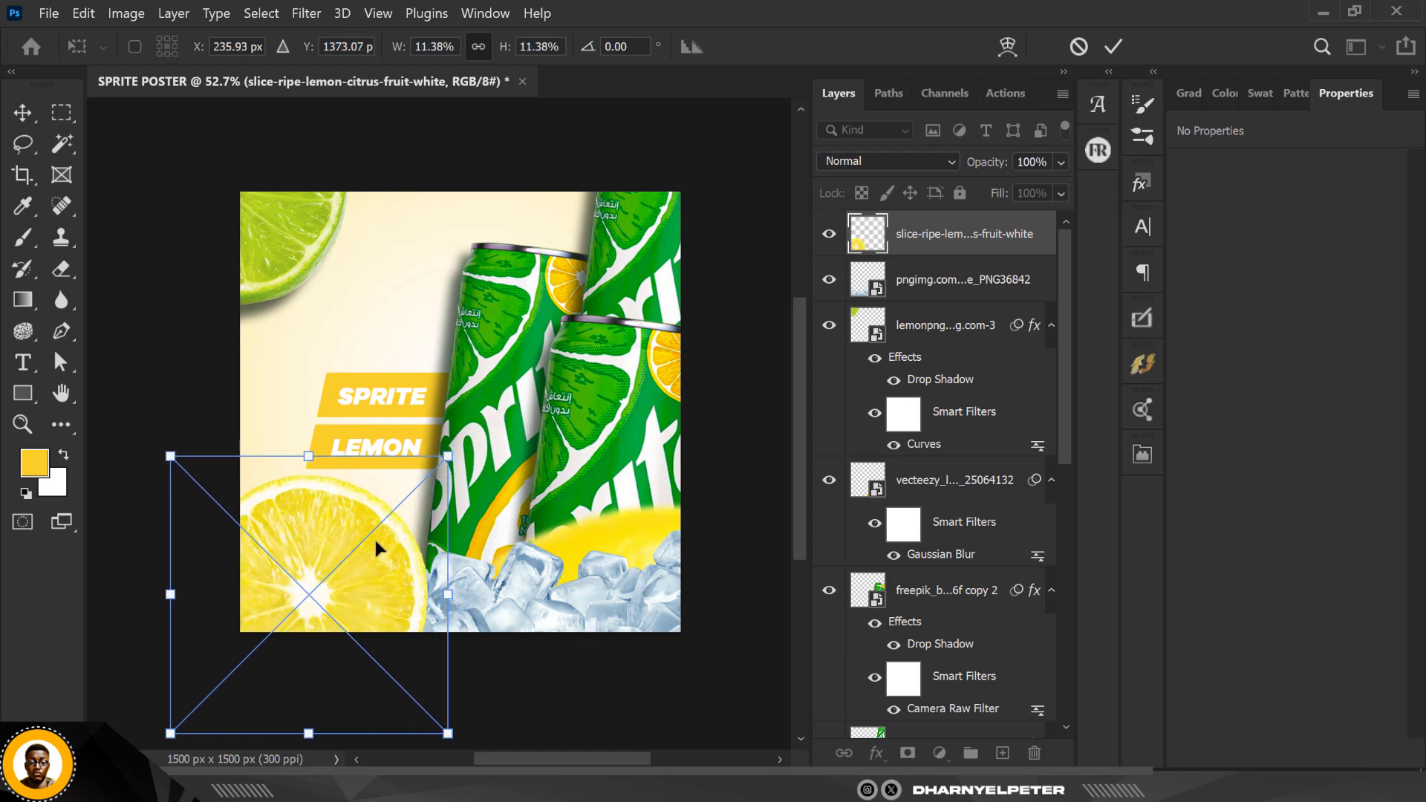
mouse_move(373, 537)
mouse_down()
mouse_move(352, 584)
mouse_move(360, 552)
mouse_up()
key(Return)
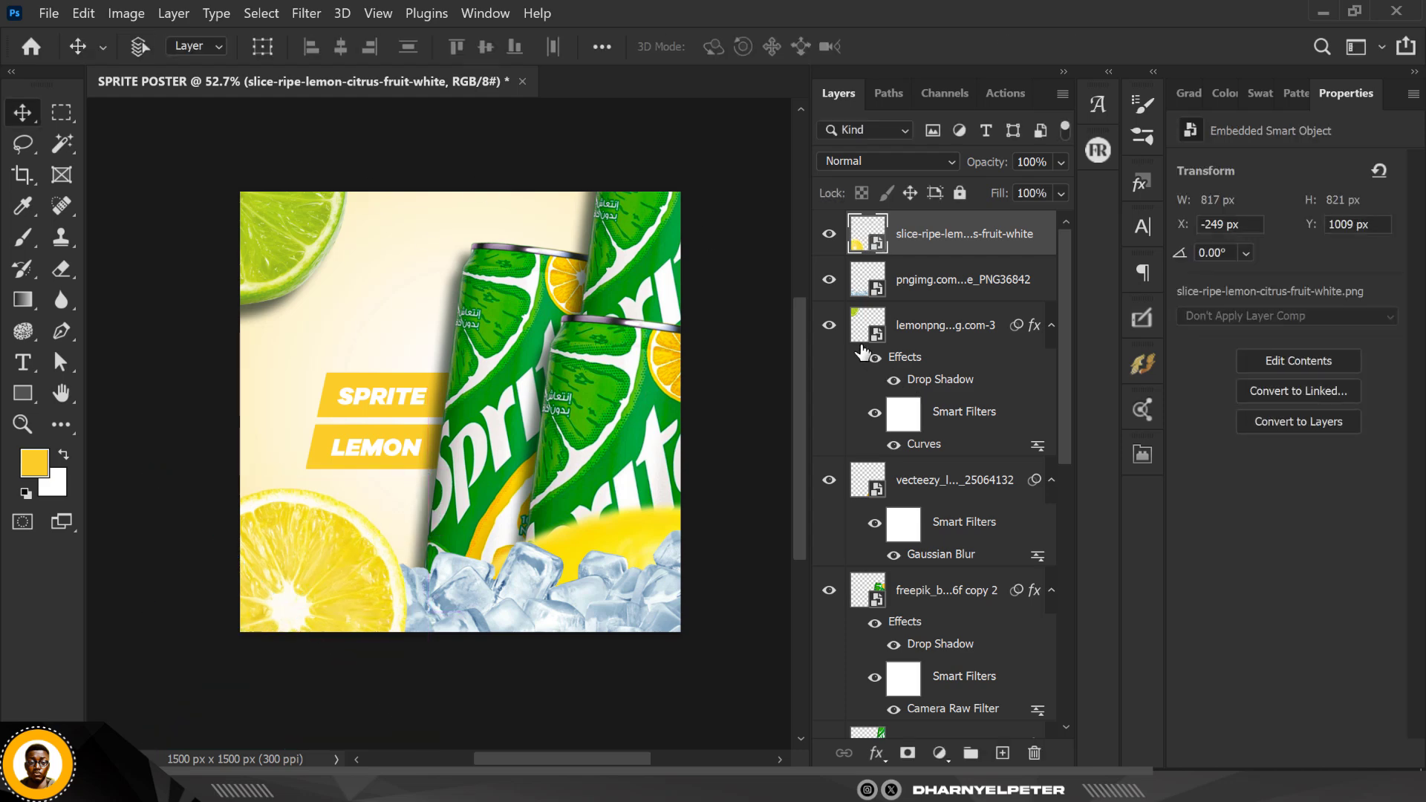
Apply Curves to the lemon slice with one point at input 164, output 93 and another at input 197, output 158
key(ctrl+m)
drag(890, 268, 920, 299)
drag(959, 234, 959, 235)
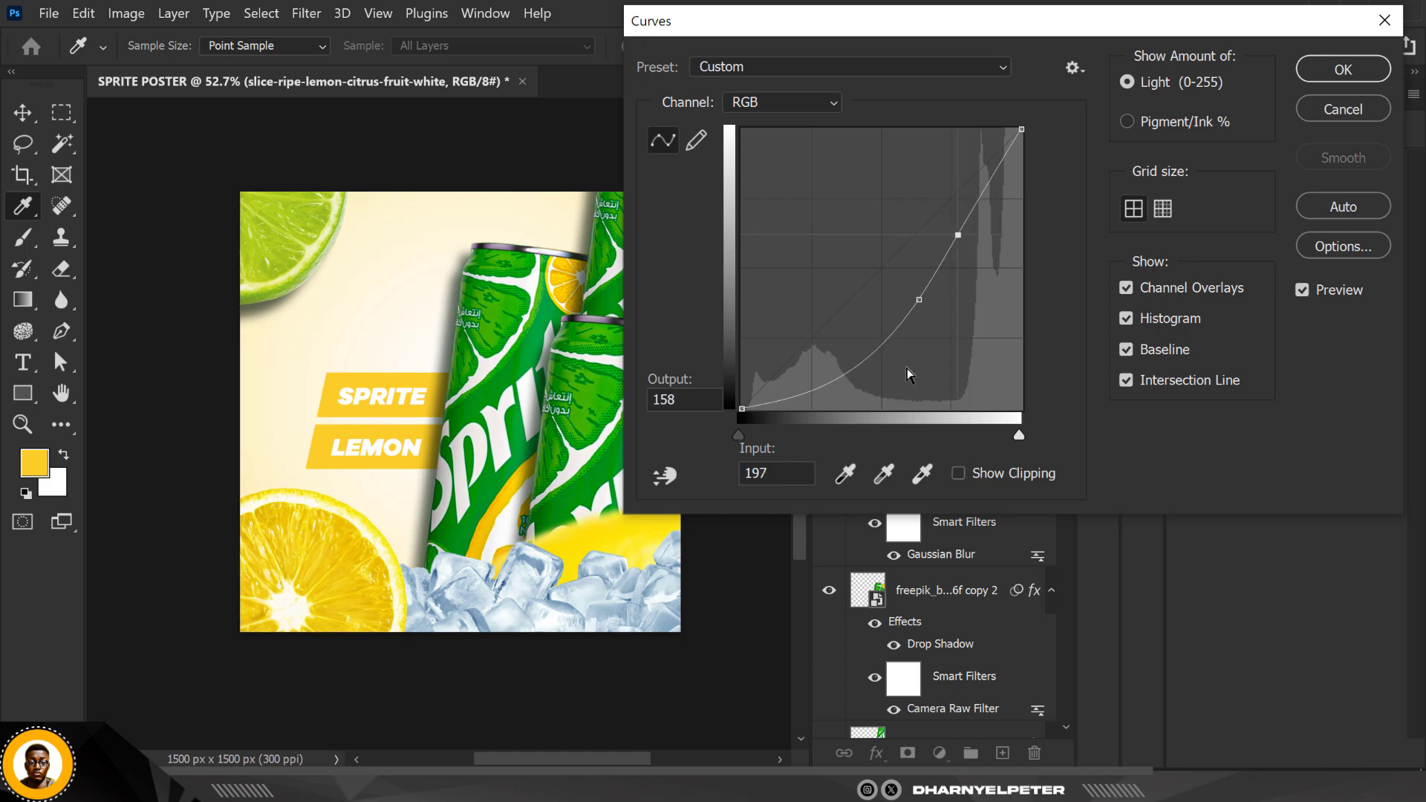
drag(919, 302, 921, 306)
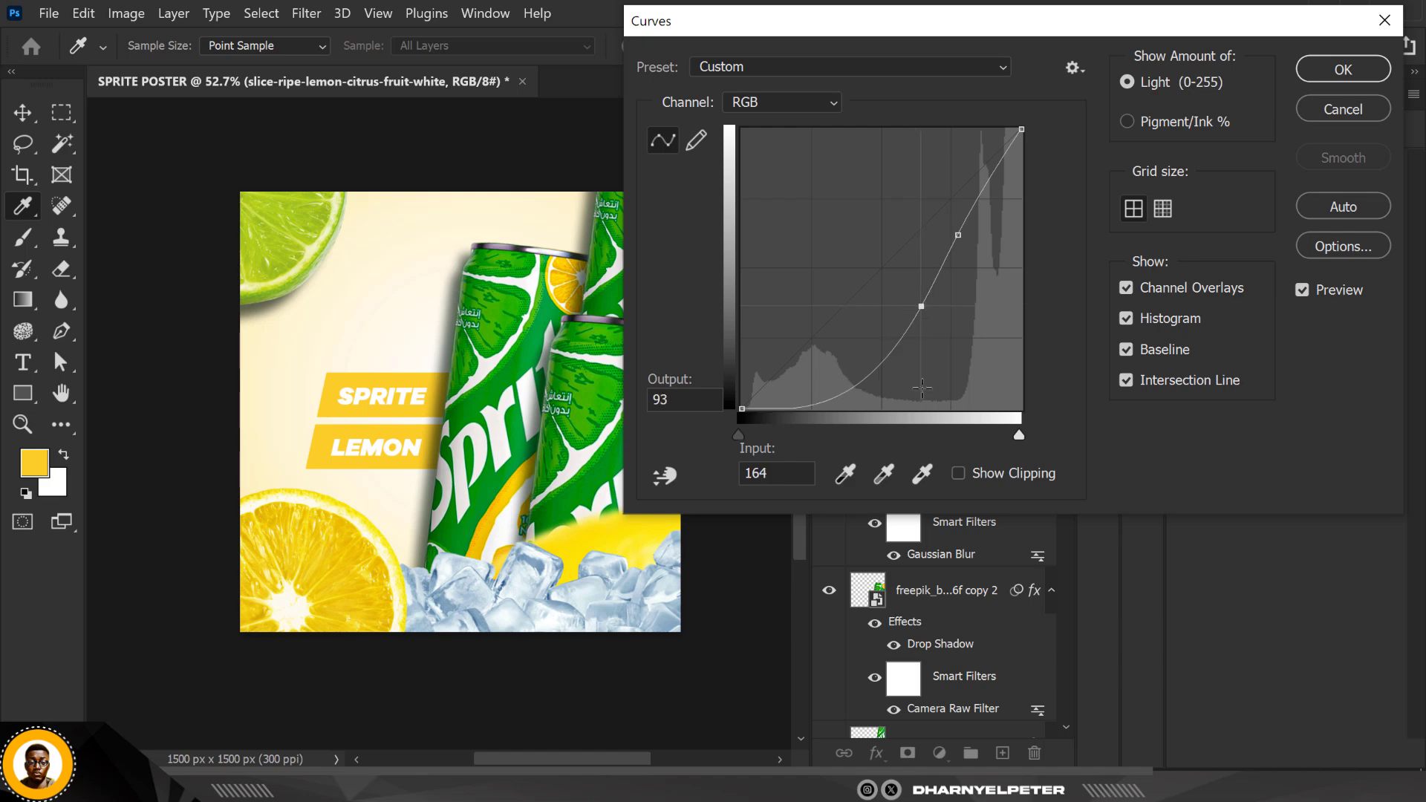
click(1349, 78)
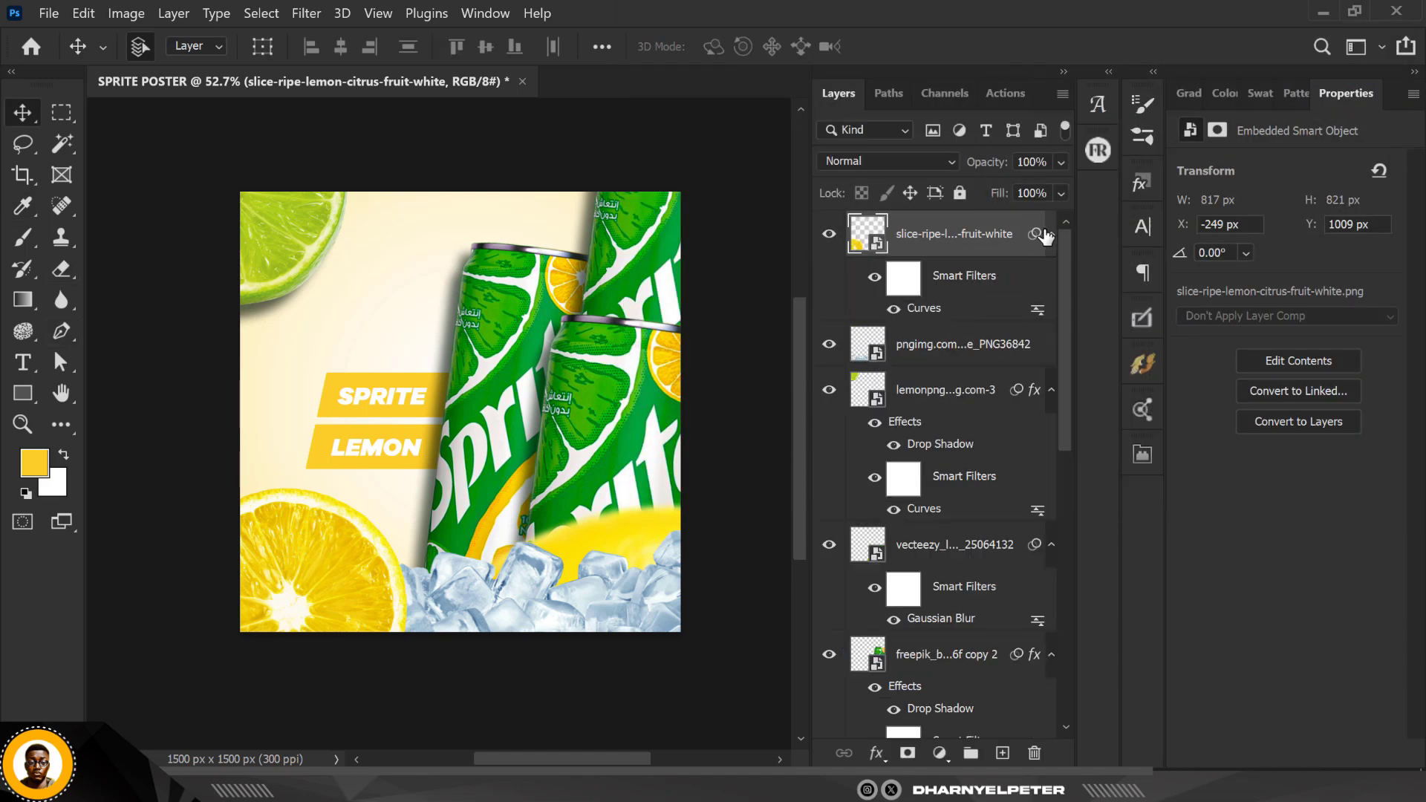
Apply a Gaussian Blur with a 2.7-pixel radius to the lemon slice
click(302, 11)
mouse_move(371, 272)
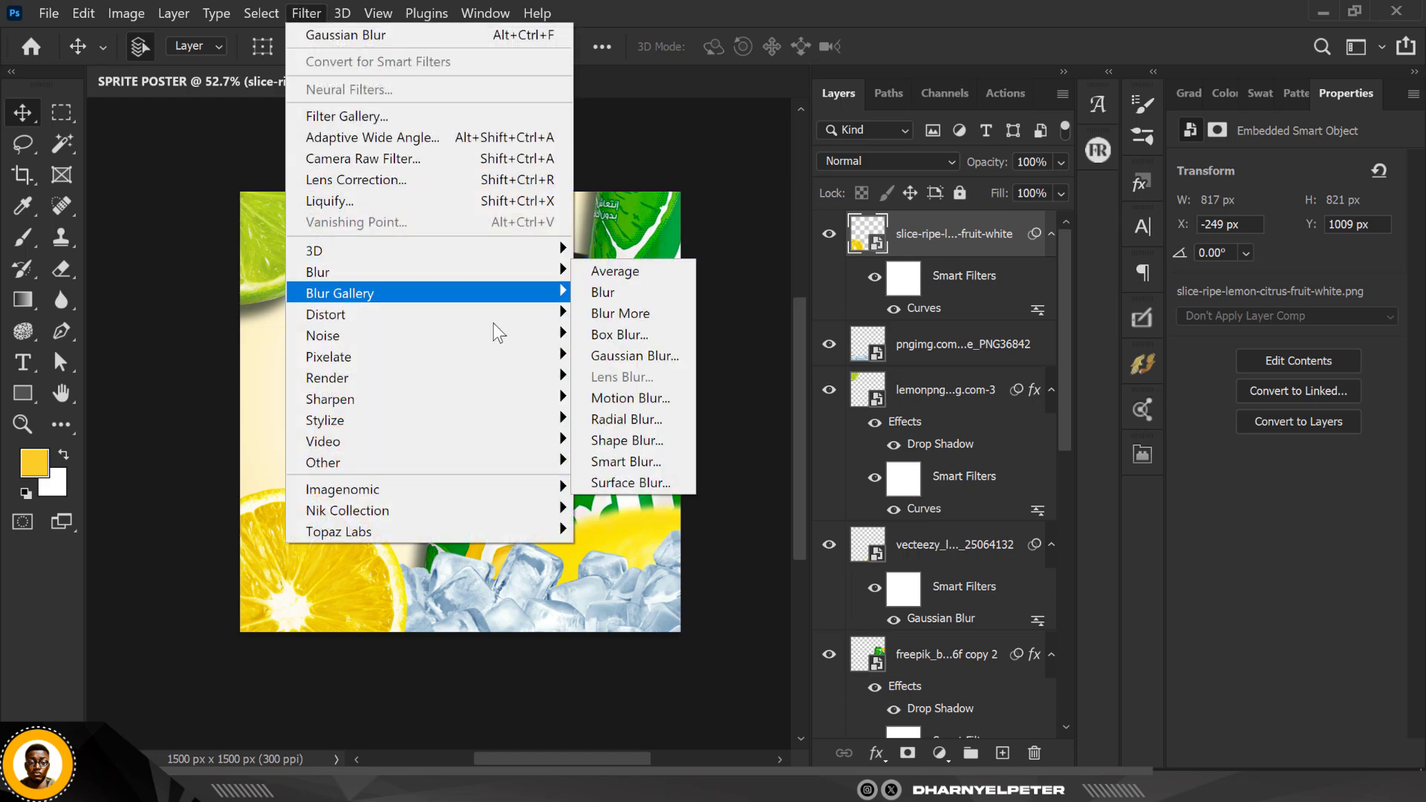
click(635, 352)
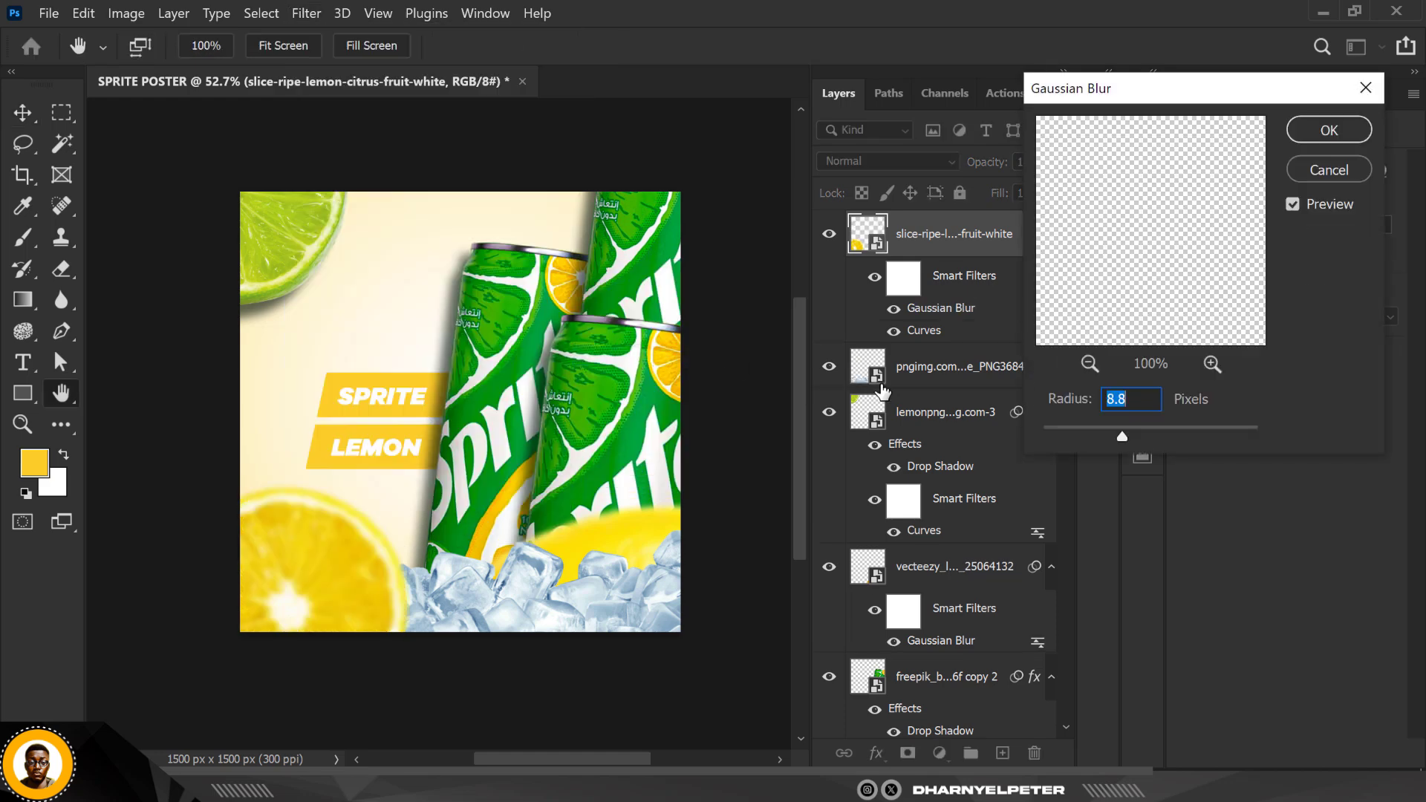
drag(1073, 433, 1074, 434)
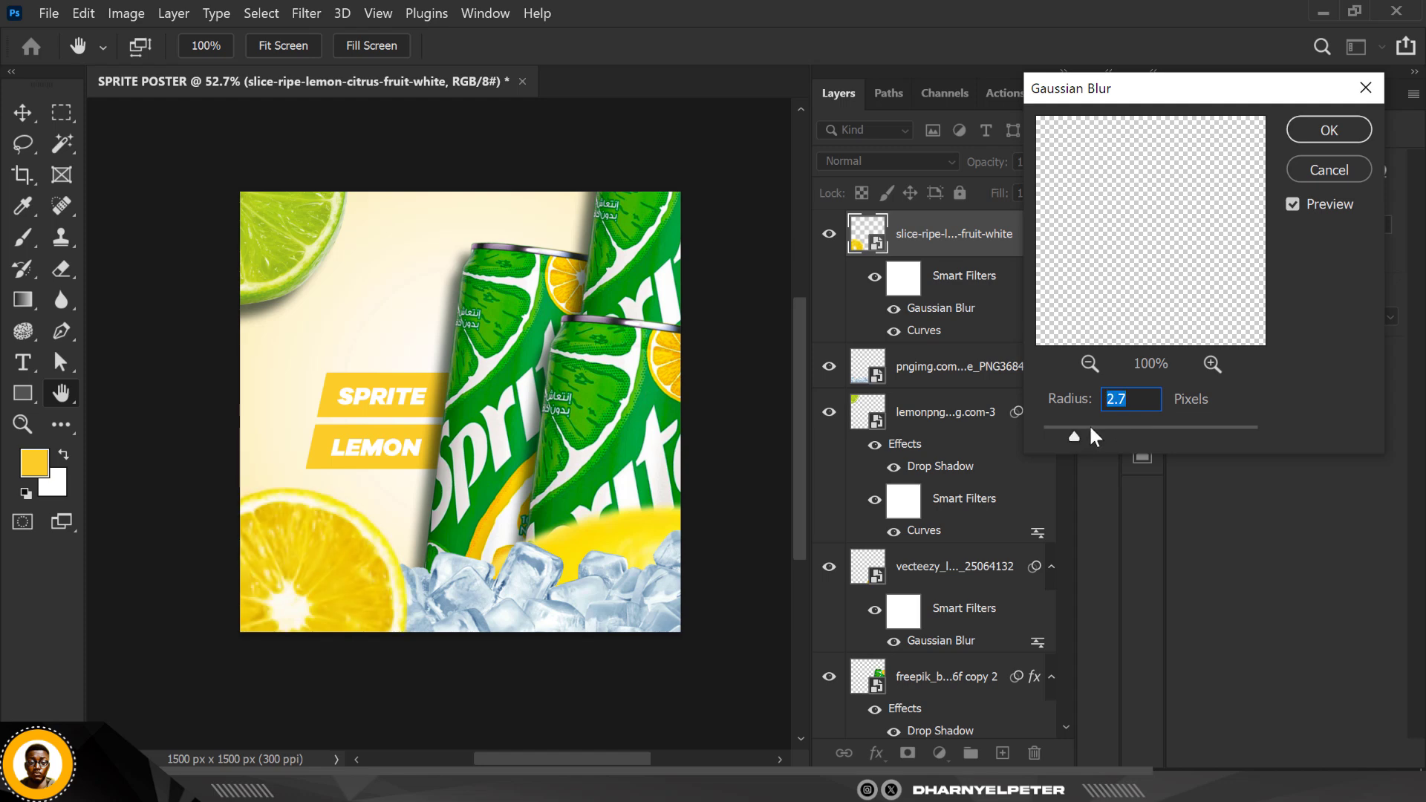
key(Return)
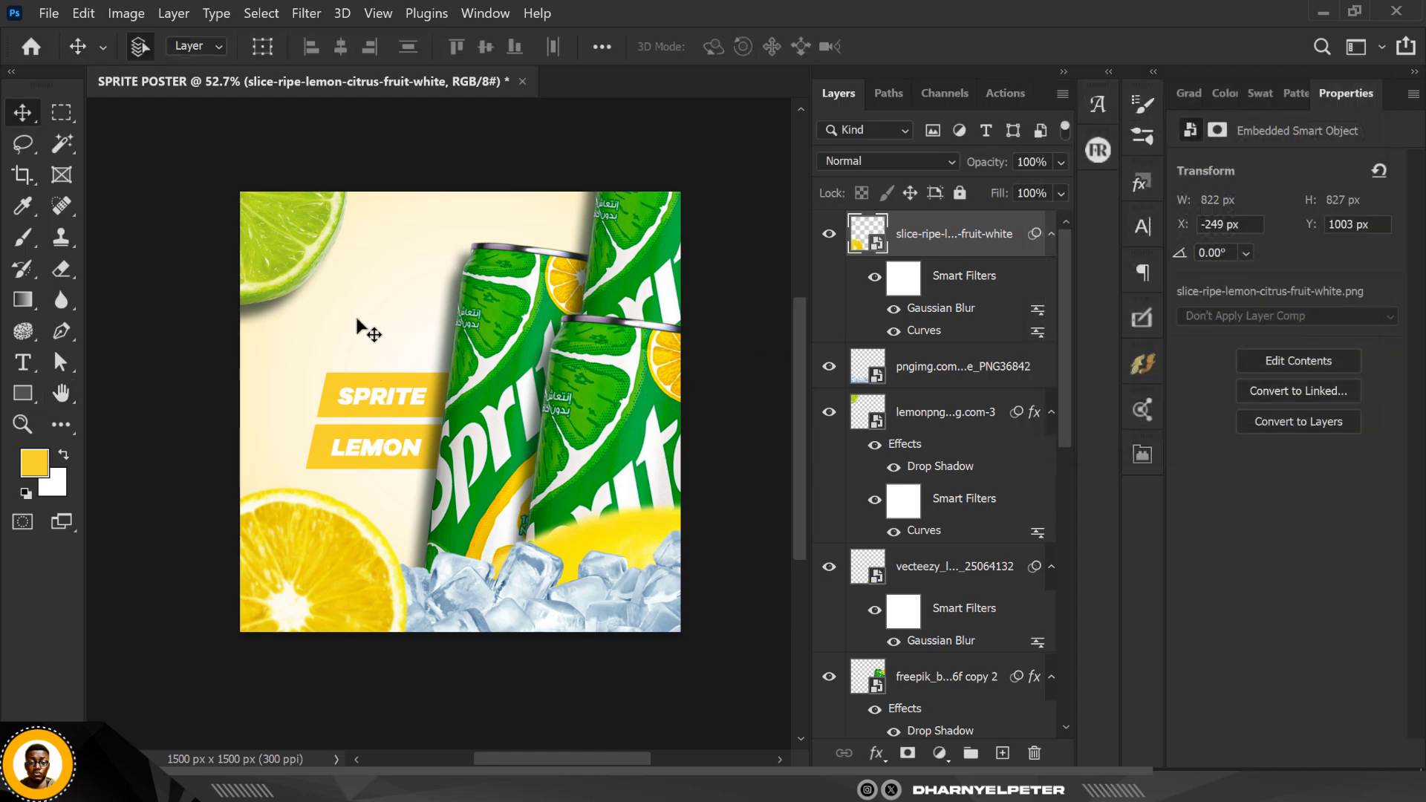
Nudge the SPRITE and LEMON texts together with both yellow label bars upward on the poster
scroll(921, 565, down, 7)
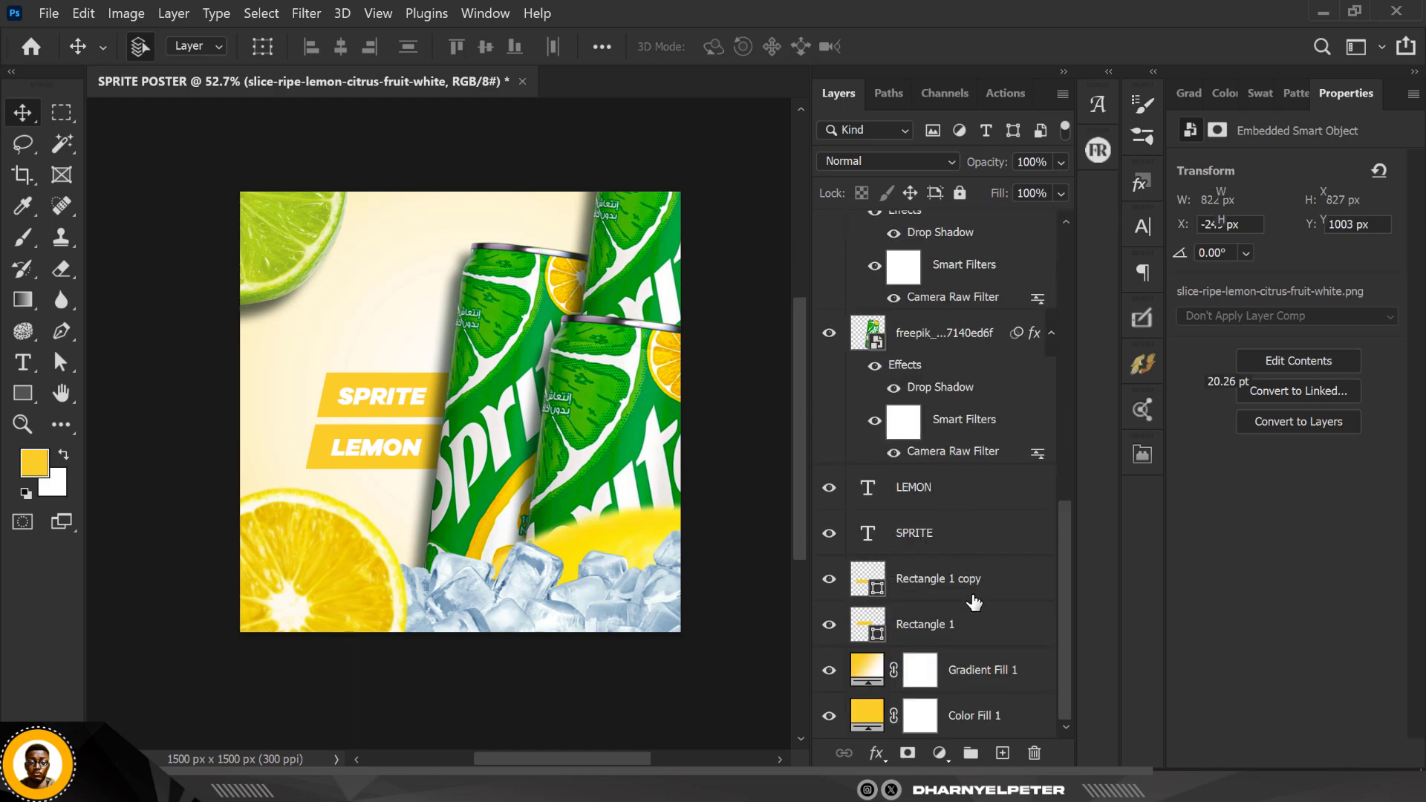
shift+click(973, 624)
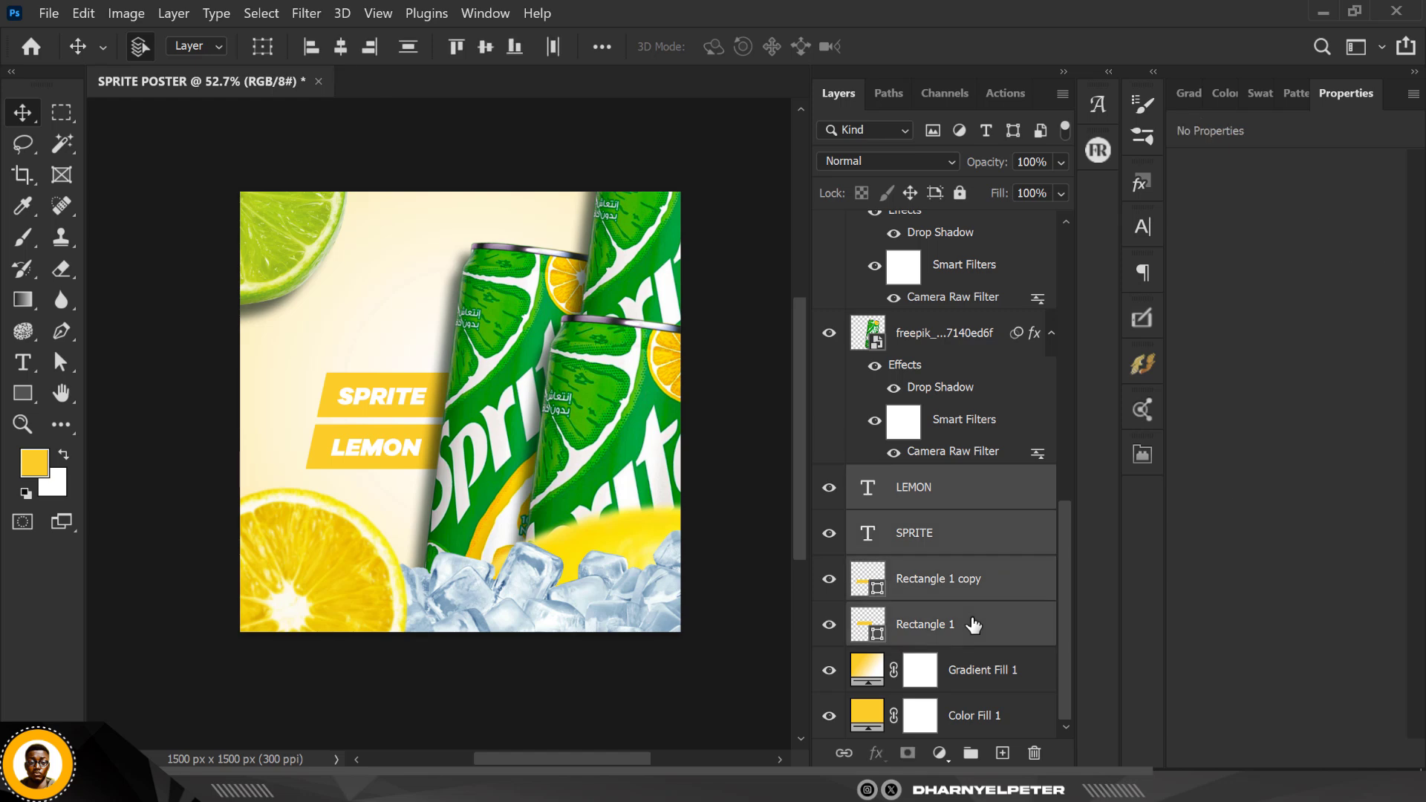
key(Up)
key(Up)
key(Up)
key(Up)
key(Up)
key(Up)
key(Up)
key(Up)
key(Up)
key(Up)
key(Up)
key(Up)
key(Up)
key(Up)
key(Up)
key(Up)
key(Up)
key(Up)
key(Up)
key(Up)
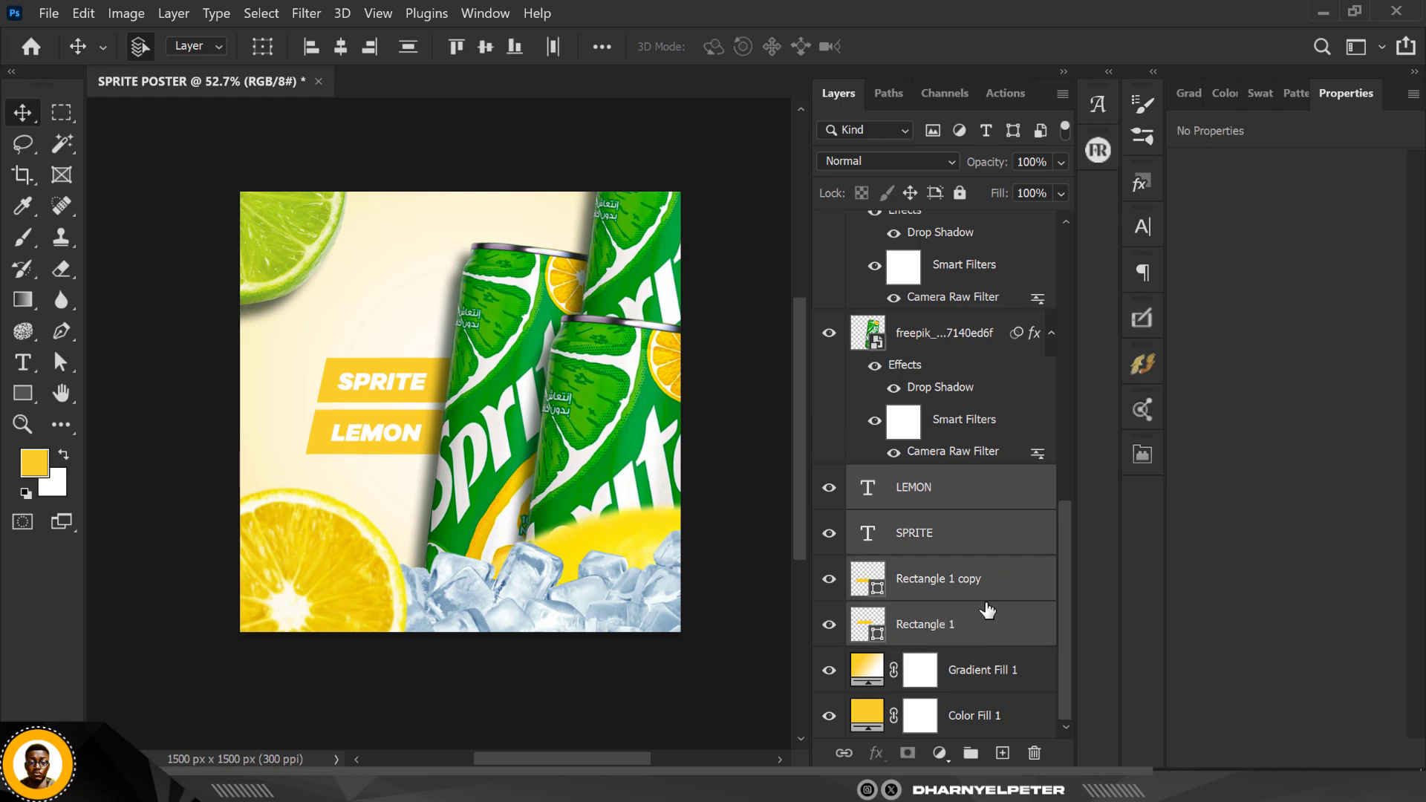
Nudge the LEMON text and its yellow bar up to narrow the gap below the SPRITE bar
click(985, 584)
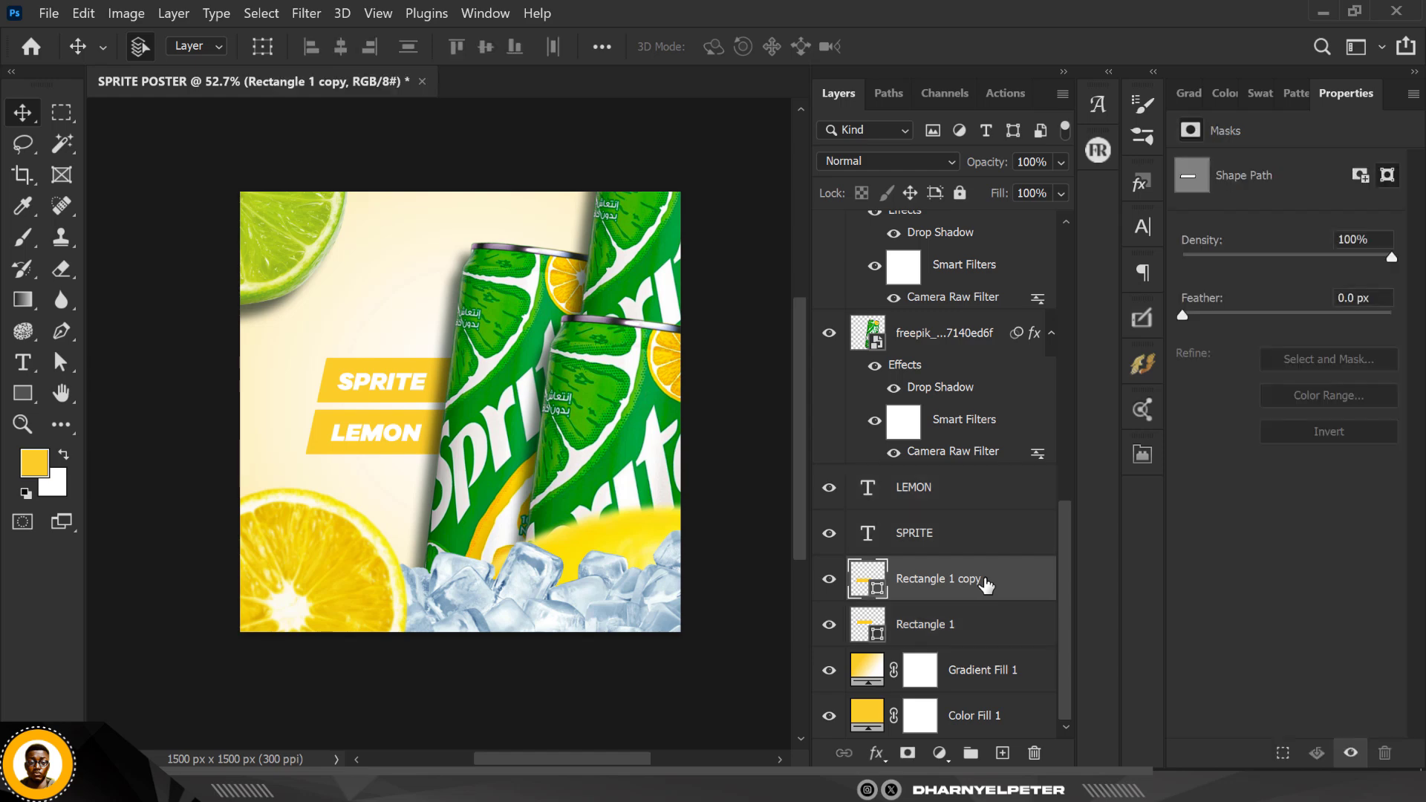
ctrl+click(972, 500)
key(Up)
key(Up)
key(Up)
key(Up)
key(Up)
key(Up)
key(Up)
key(Up)
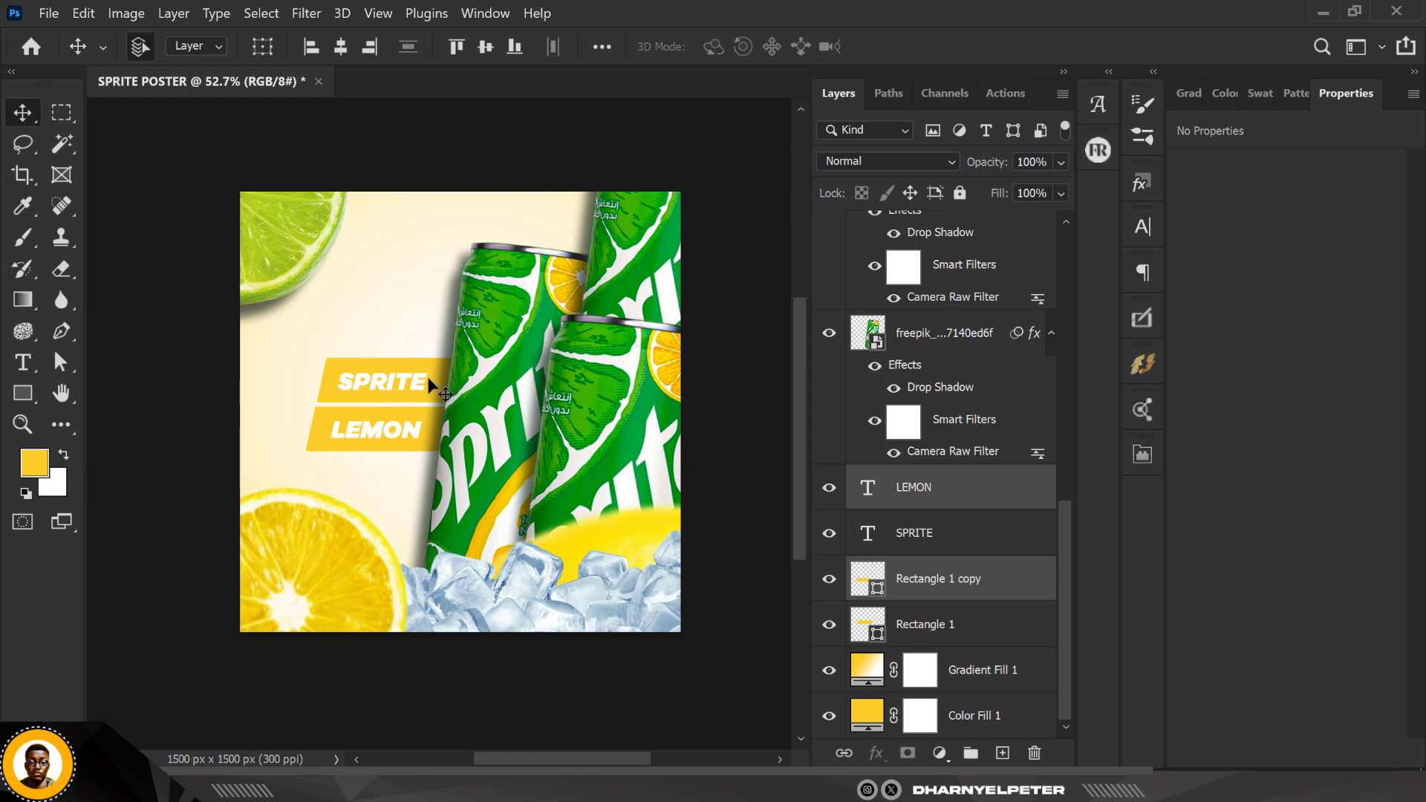
Rotate the ice image along the poster's bottom edge to -4.78°
scroll(454, 512, down, 1)
scroll(435, 342, up, 1)
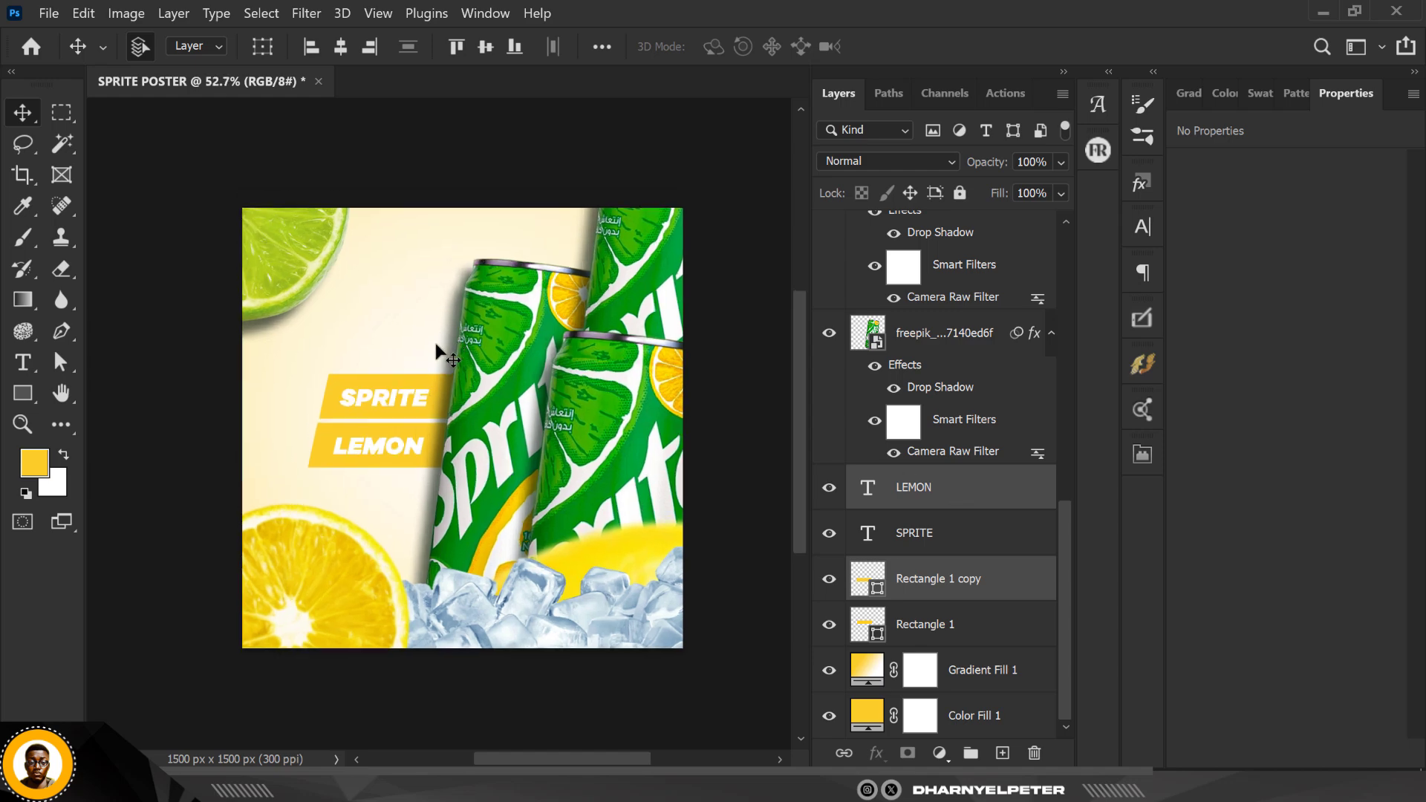
scroll(436, 343, up, 1)
click(550, 634)
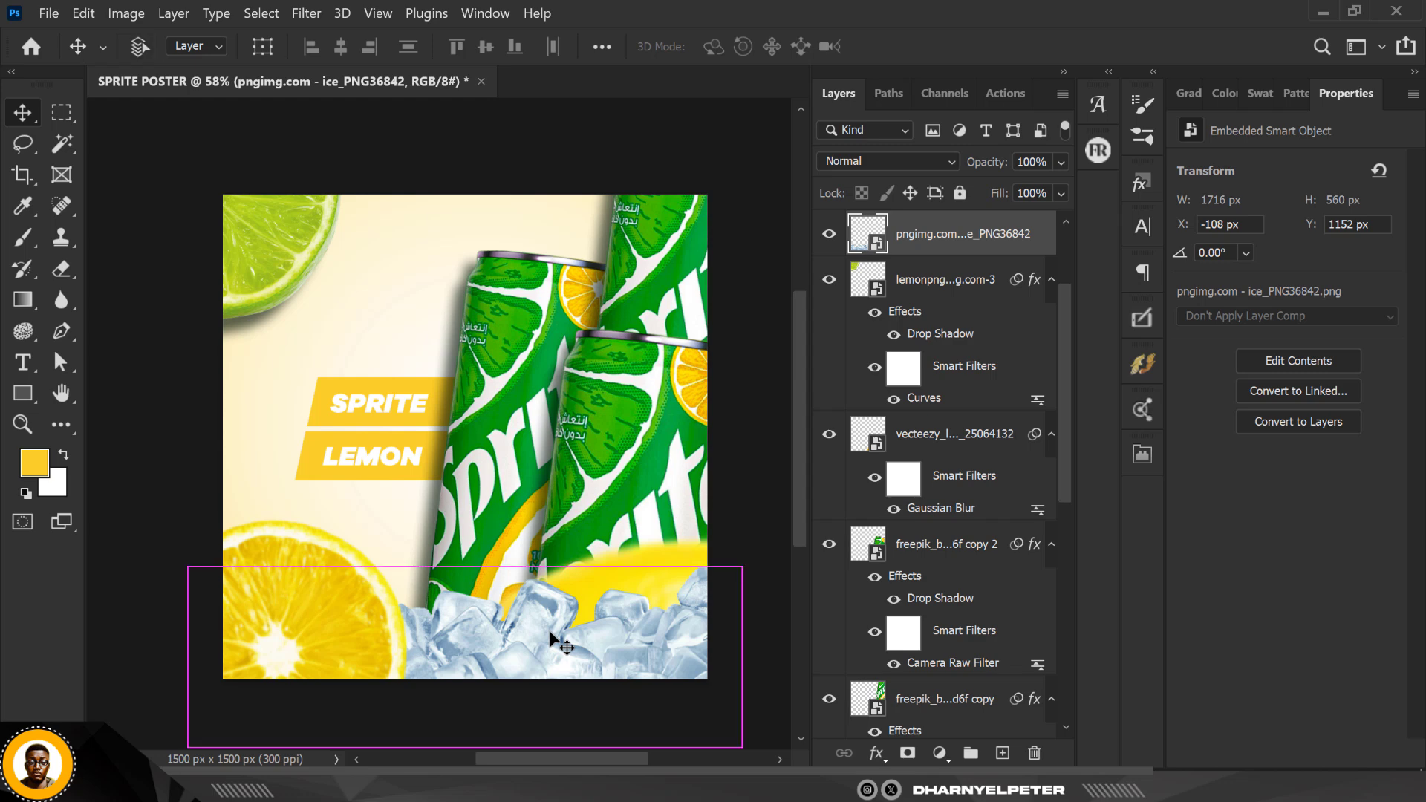
key(ctrl+t)
drag(771, 610, 654, 651)
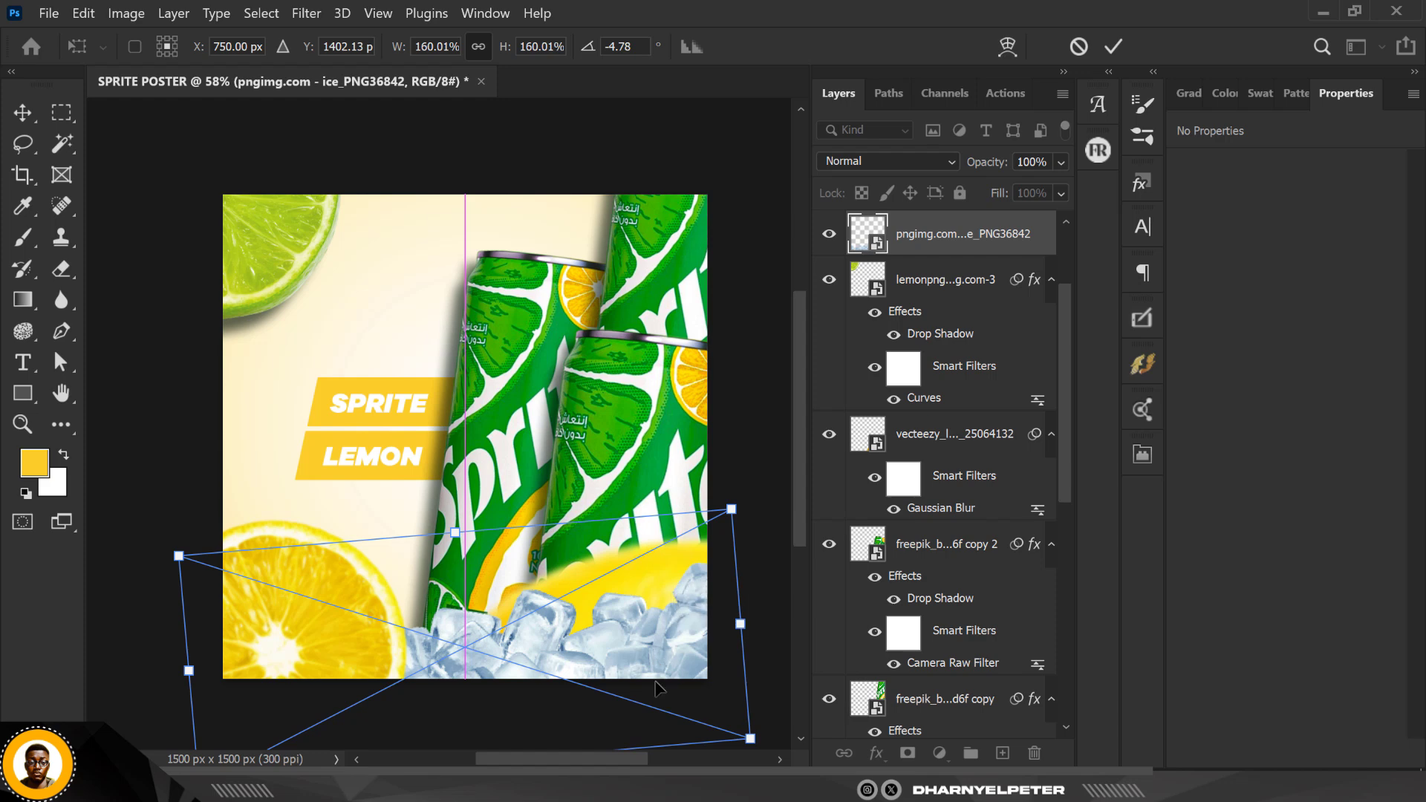
key(Return)
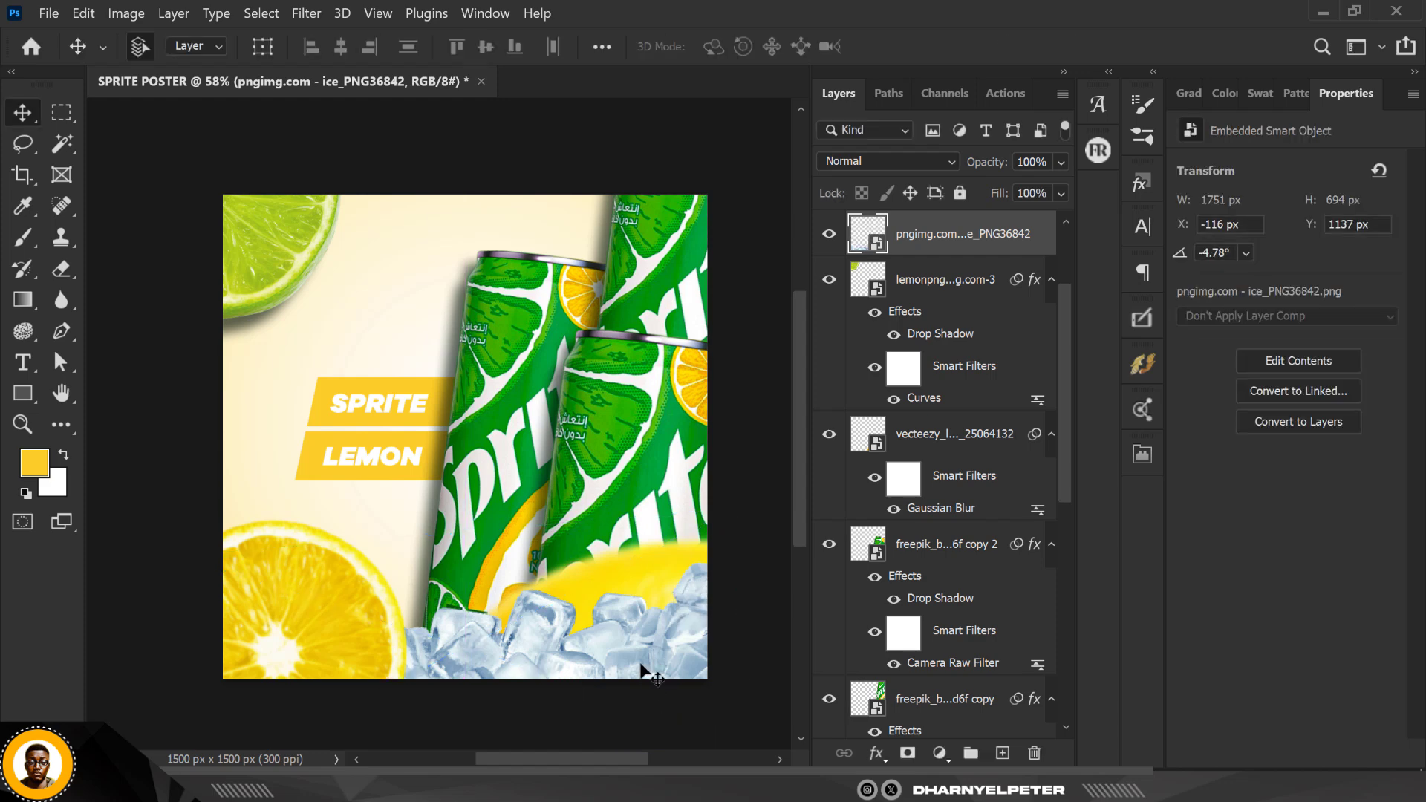
Raise the drop shadow opacity of the front can to 79%
scroll(550, 431, down, 2)
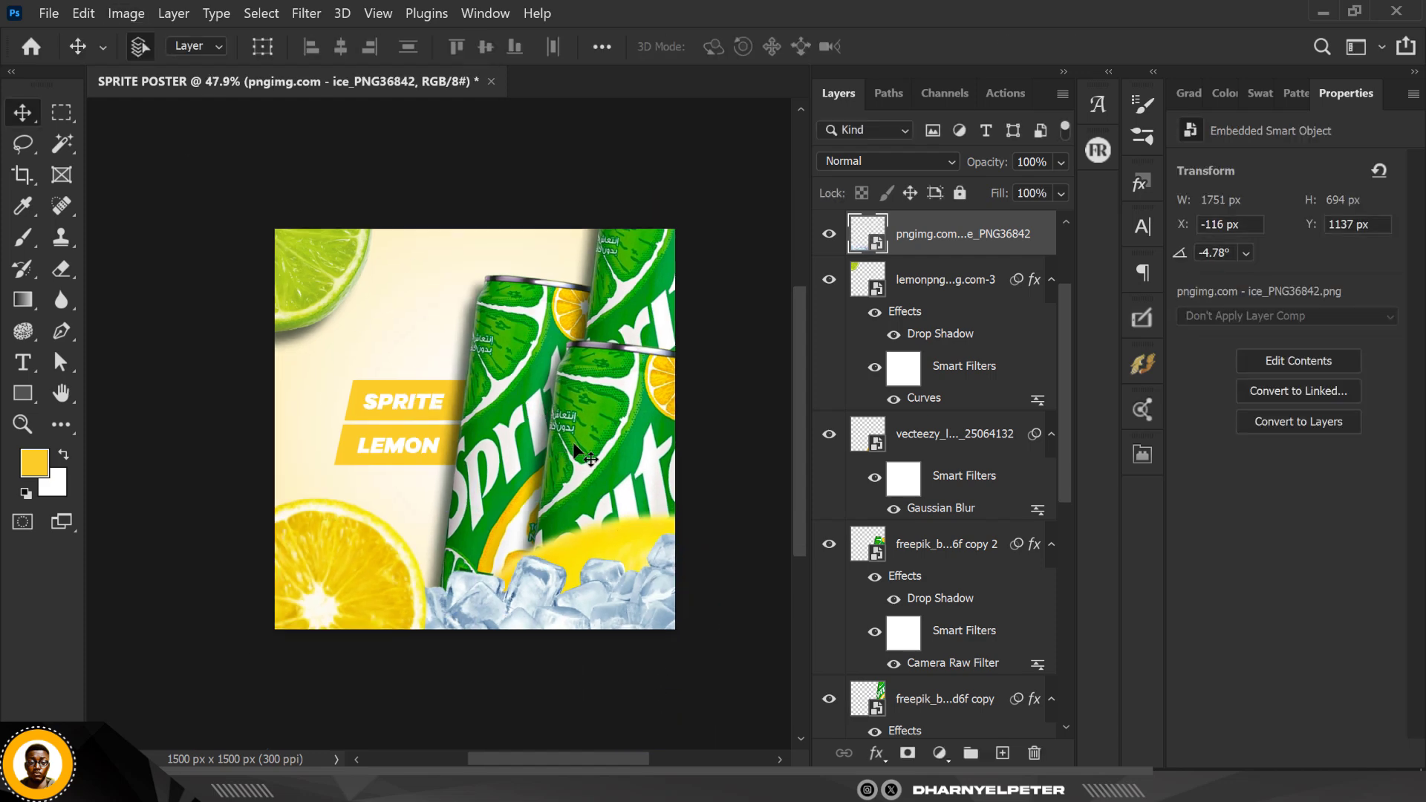
click(603, 418)
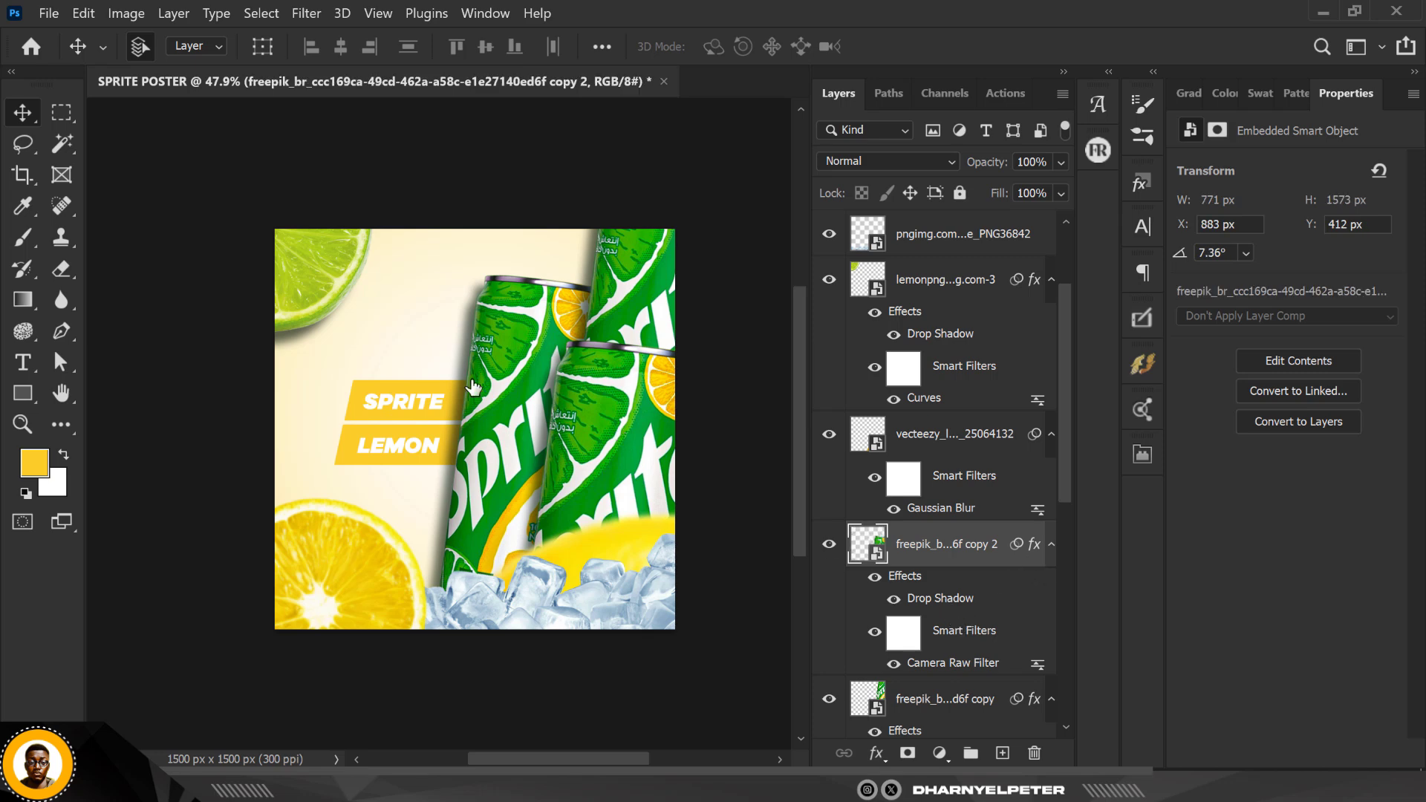
double_click(939, 598)
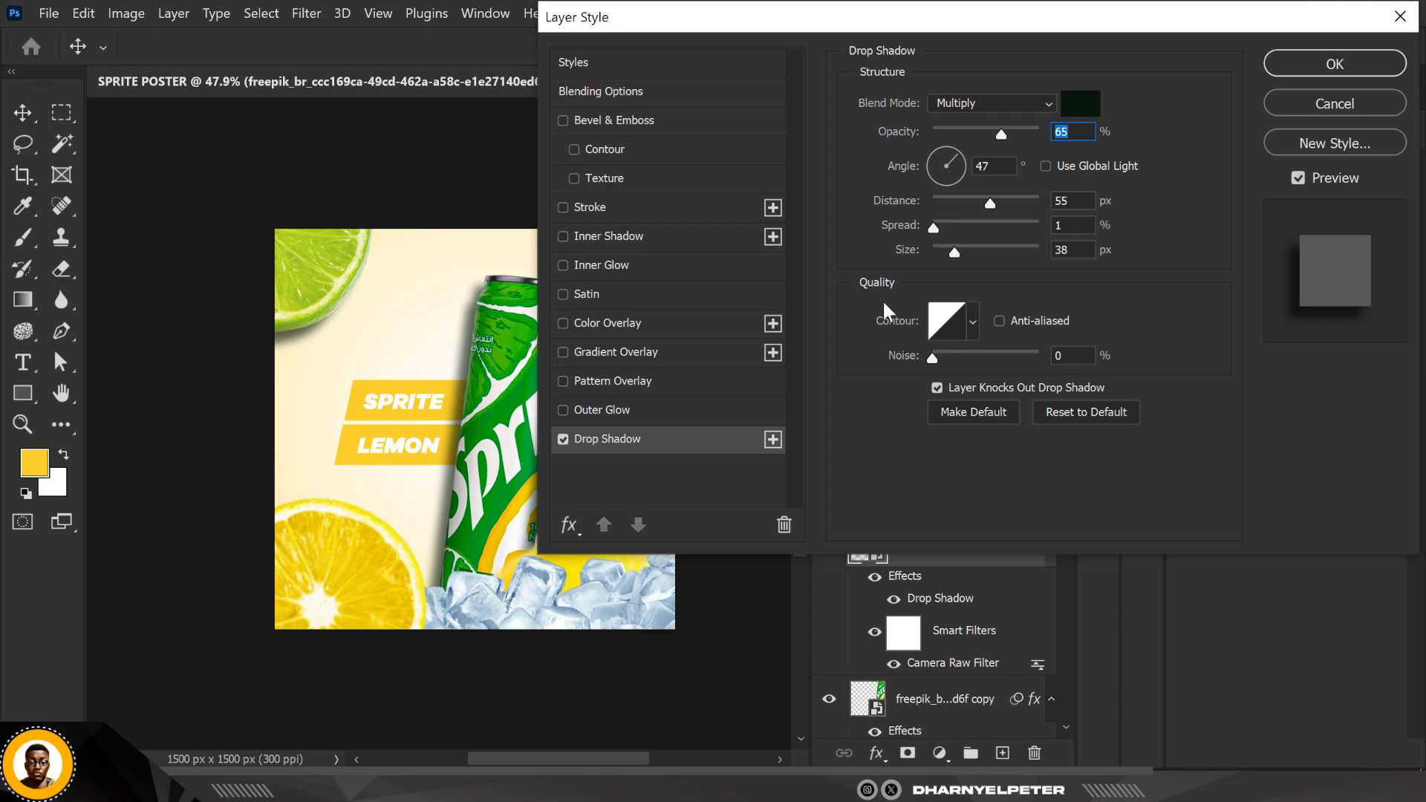
drag(965, 20, 1212, 20)
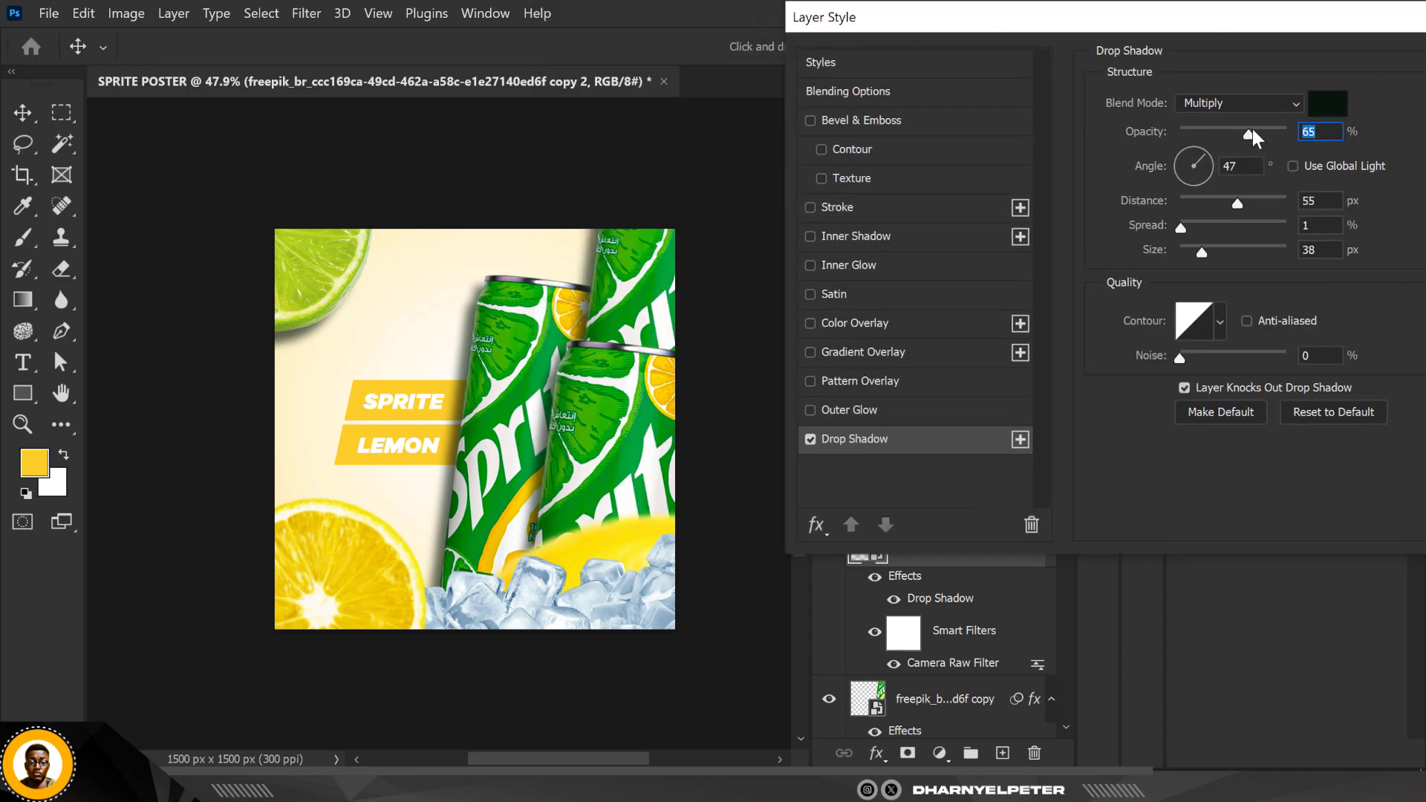
drag(1249, 132, 1272, 140)
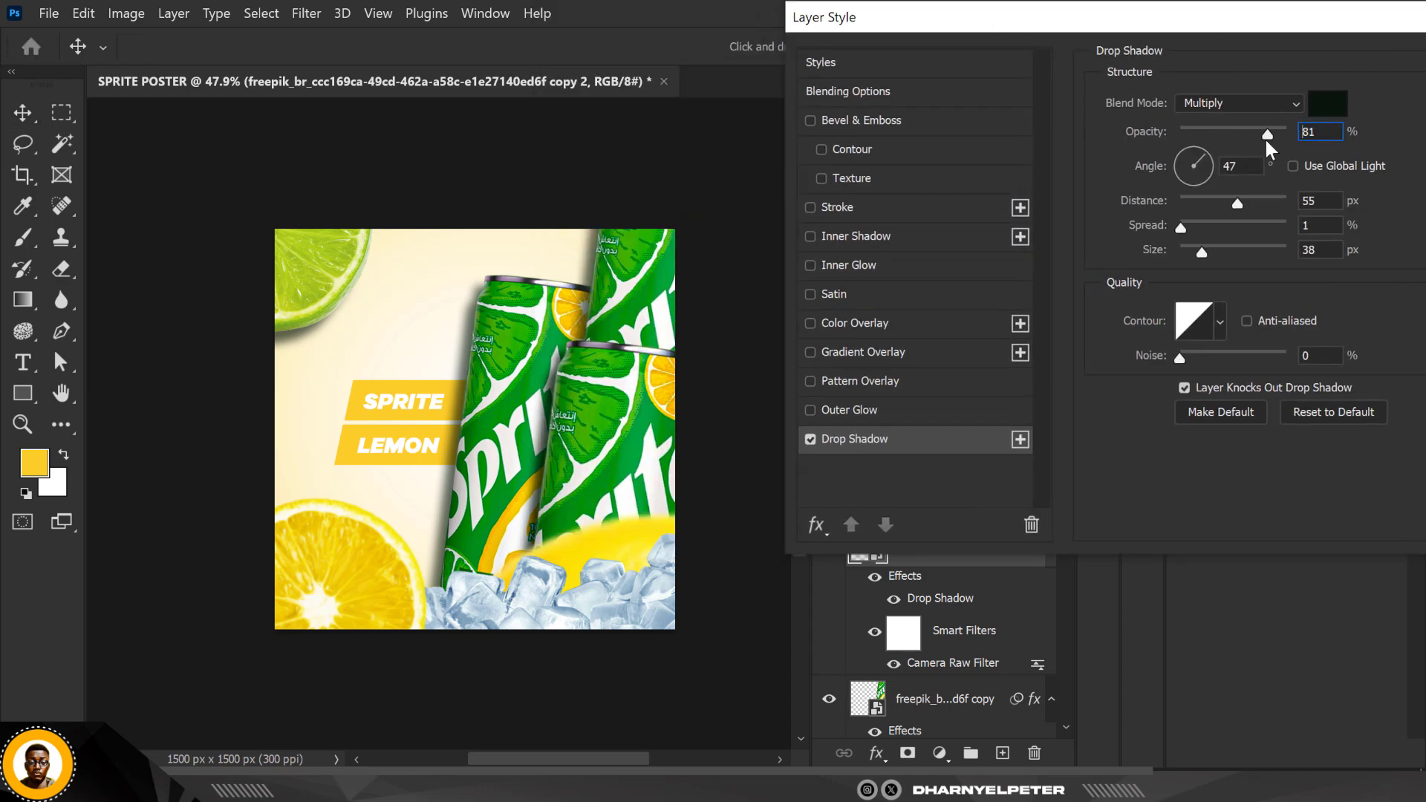
click(1263, 137)
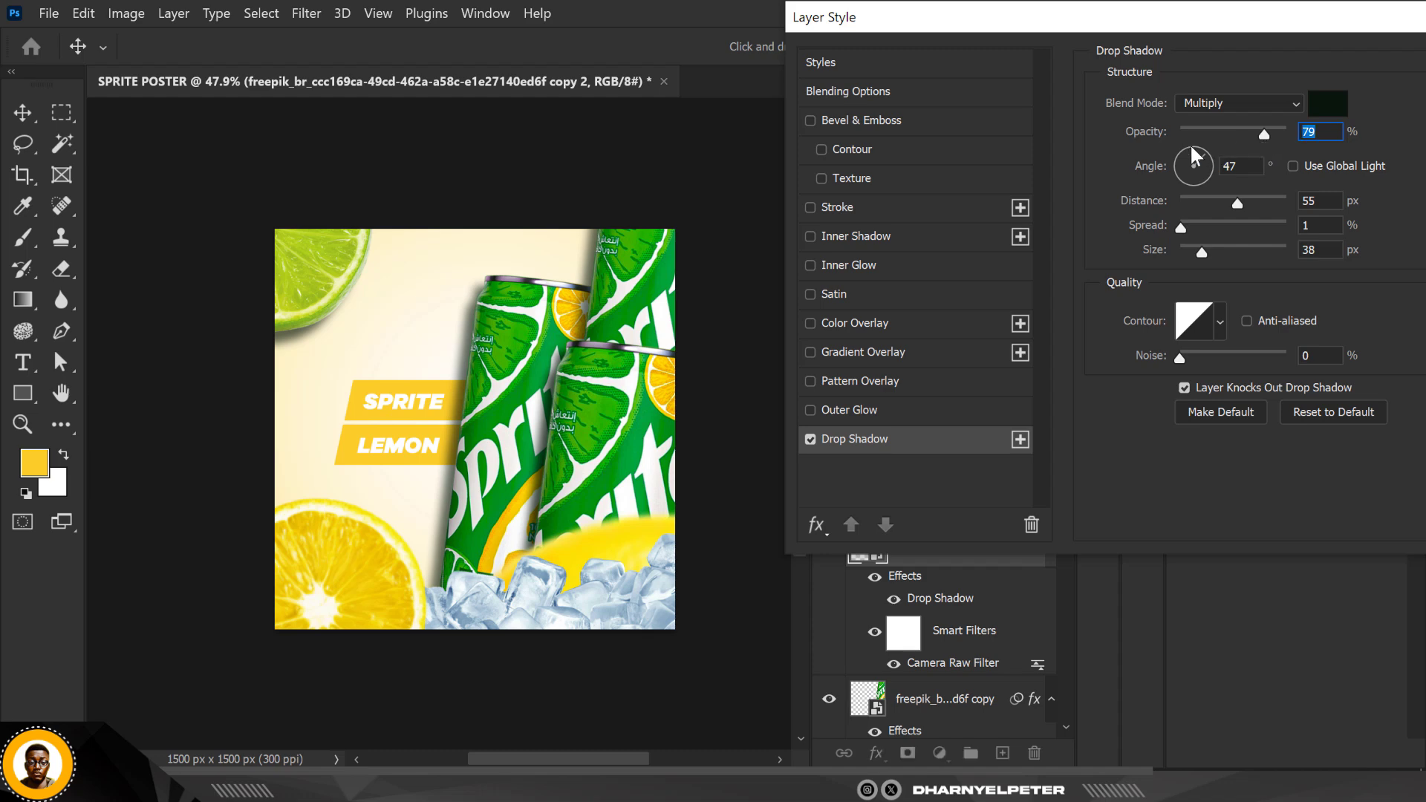
drag(1239, 26, 995, 26)
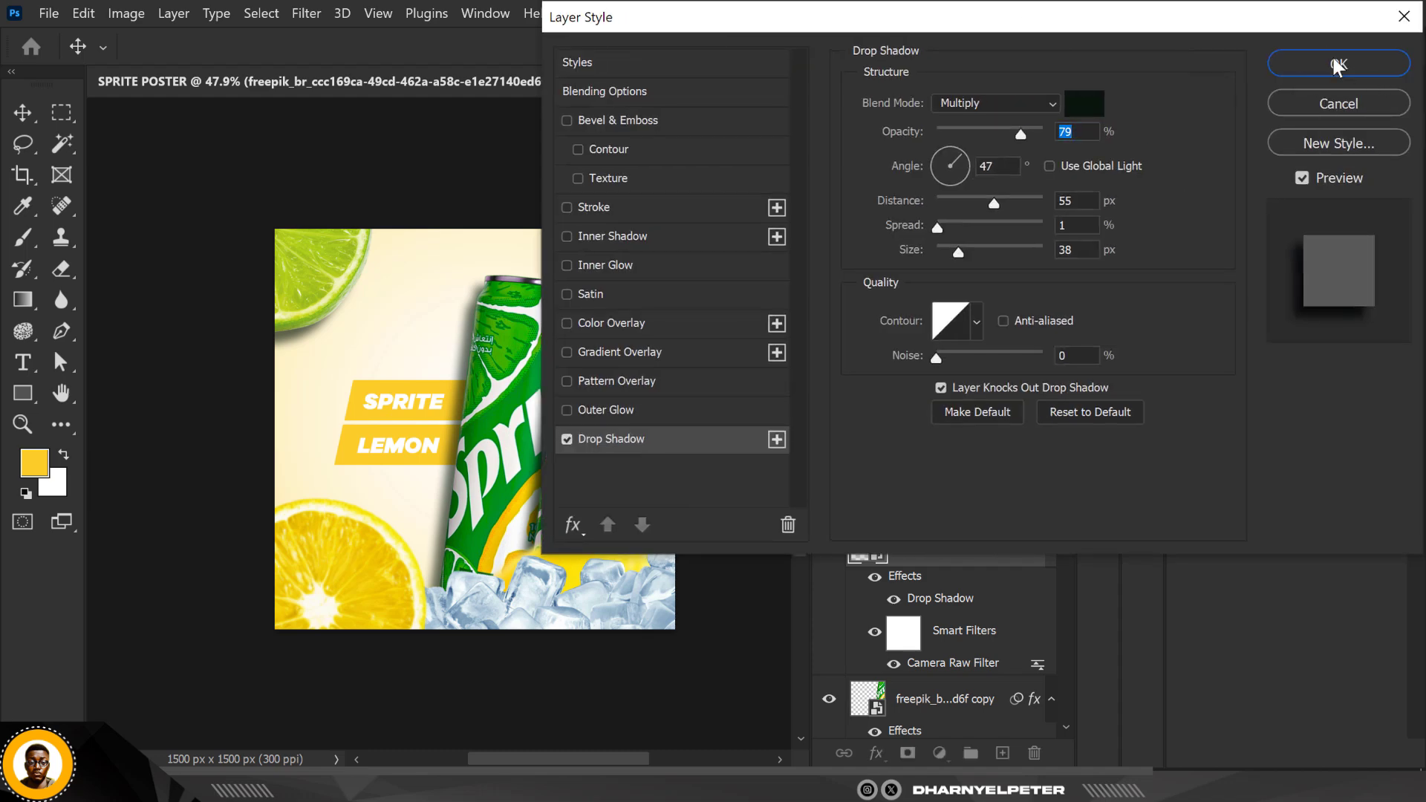
key(Return)
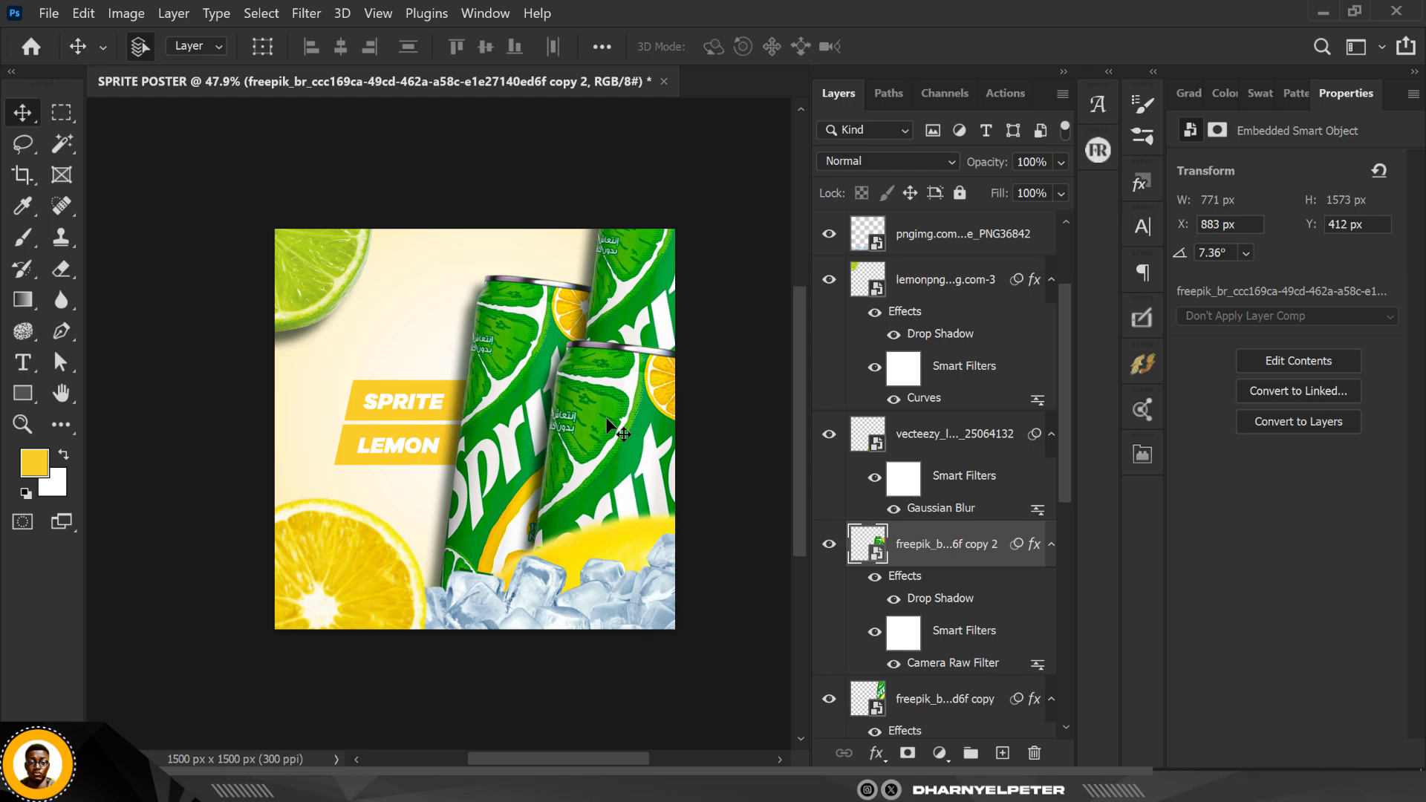
Set the drop shadow opacity of the can in the poster's upper-right corner to 78% and deselect all layers
key(alt+bracketleft)
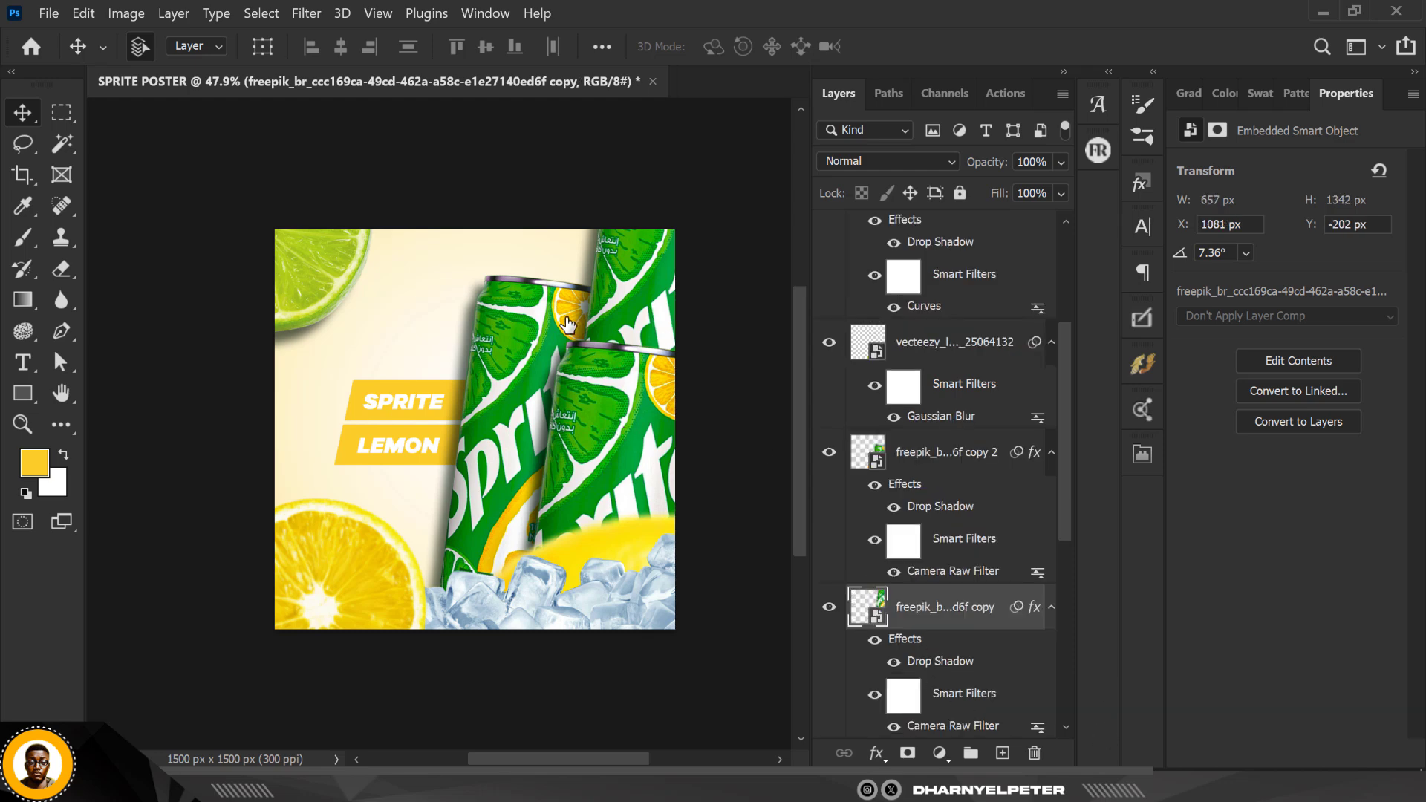
key(F2)
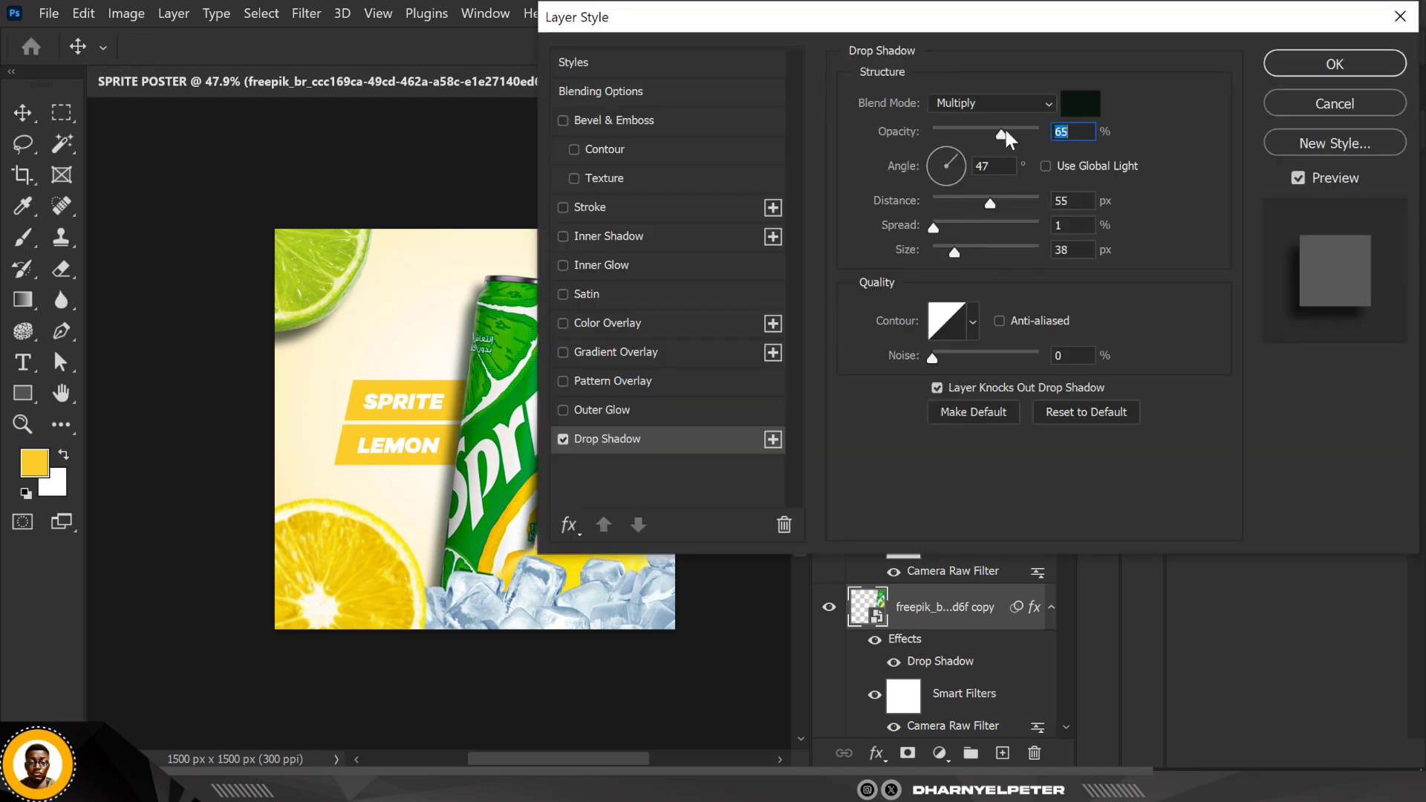
drag(1007, 137, 1017, 138)
drag(928, 24, 869, 60)
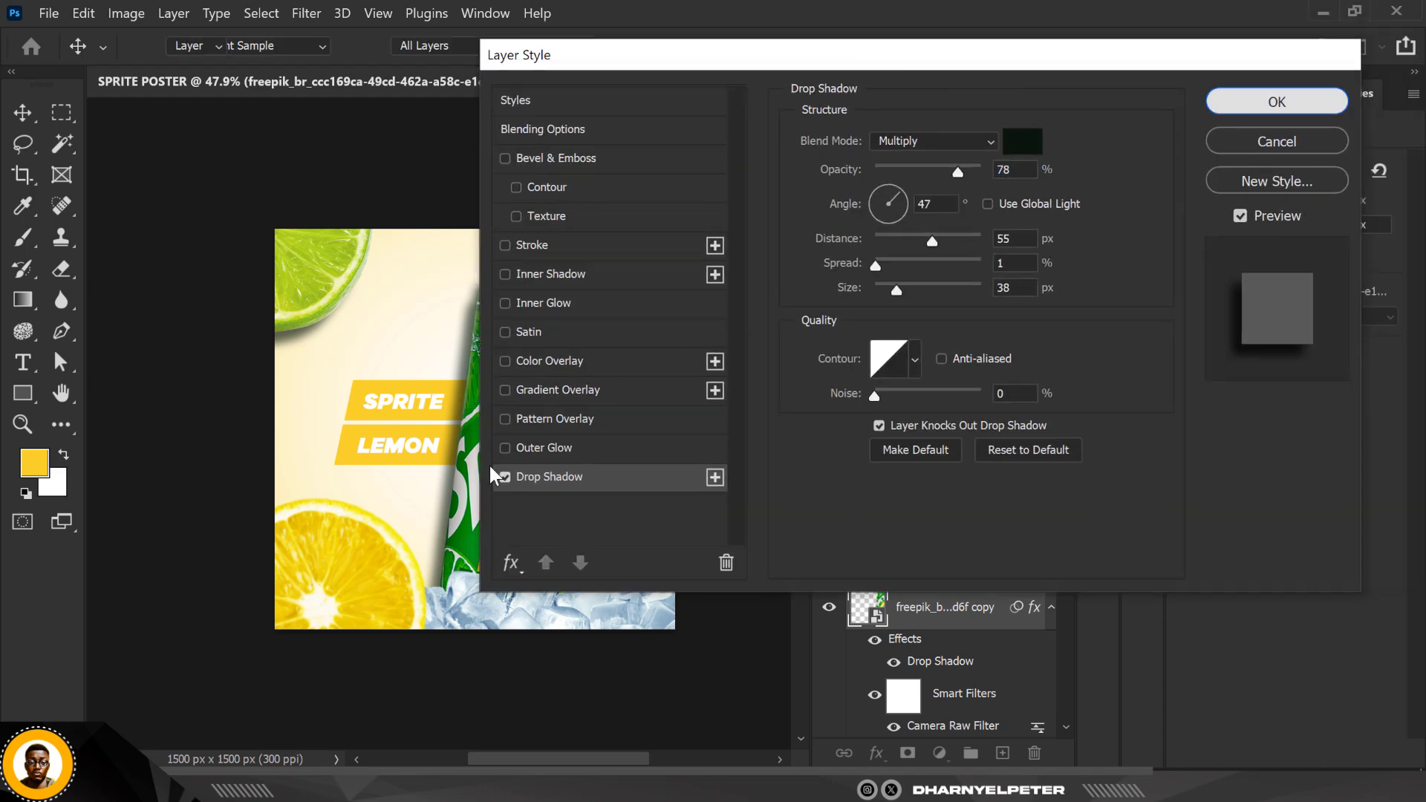
key(Return)
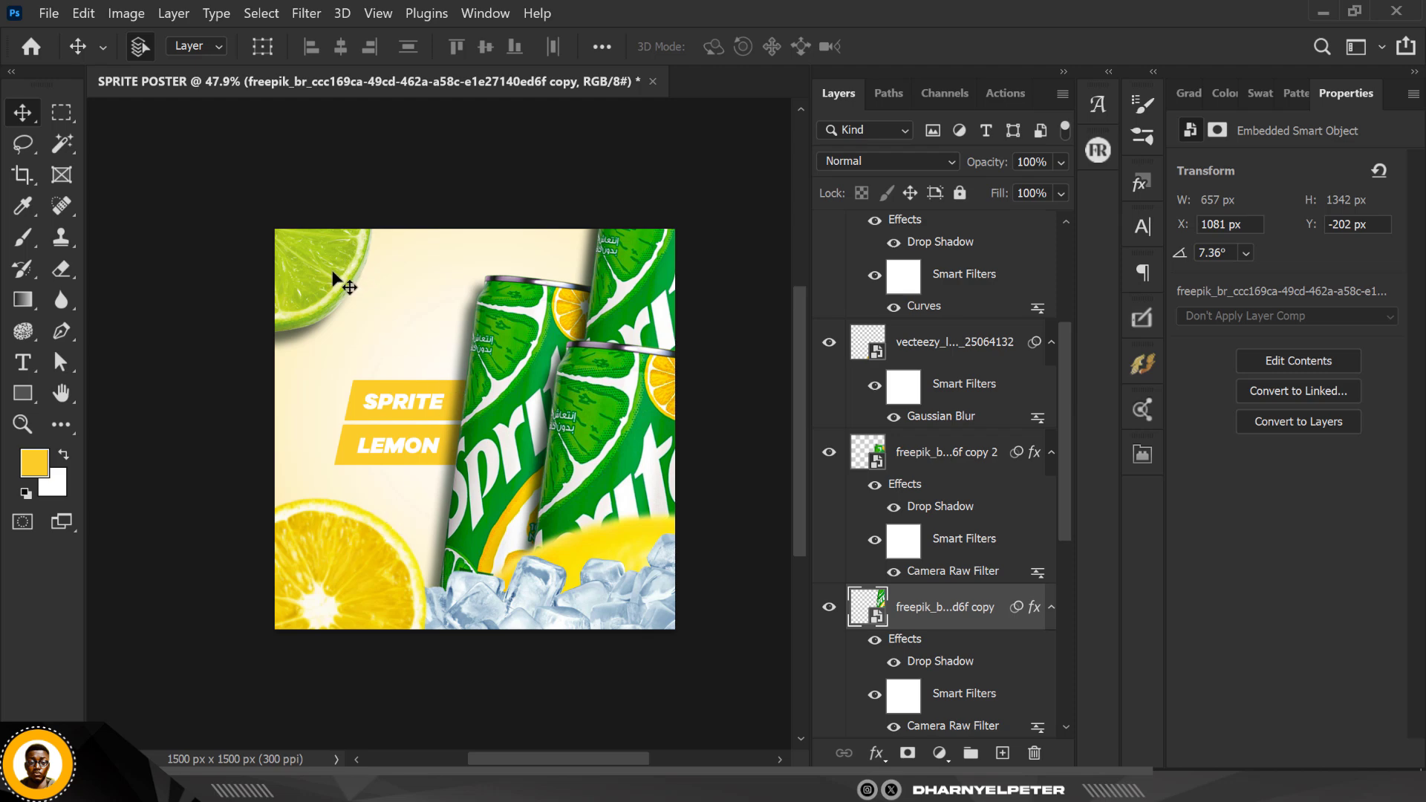
scroll(335, 278, up, 1)
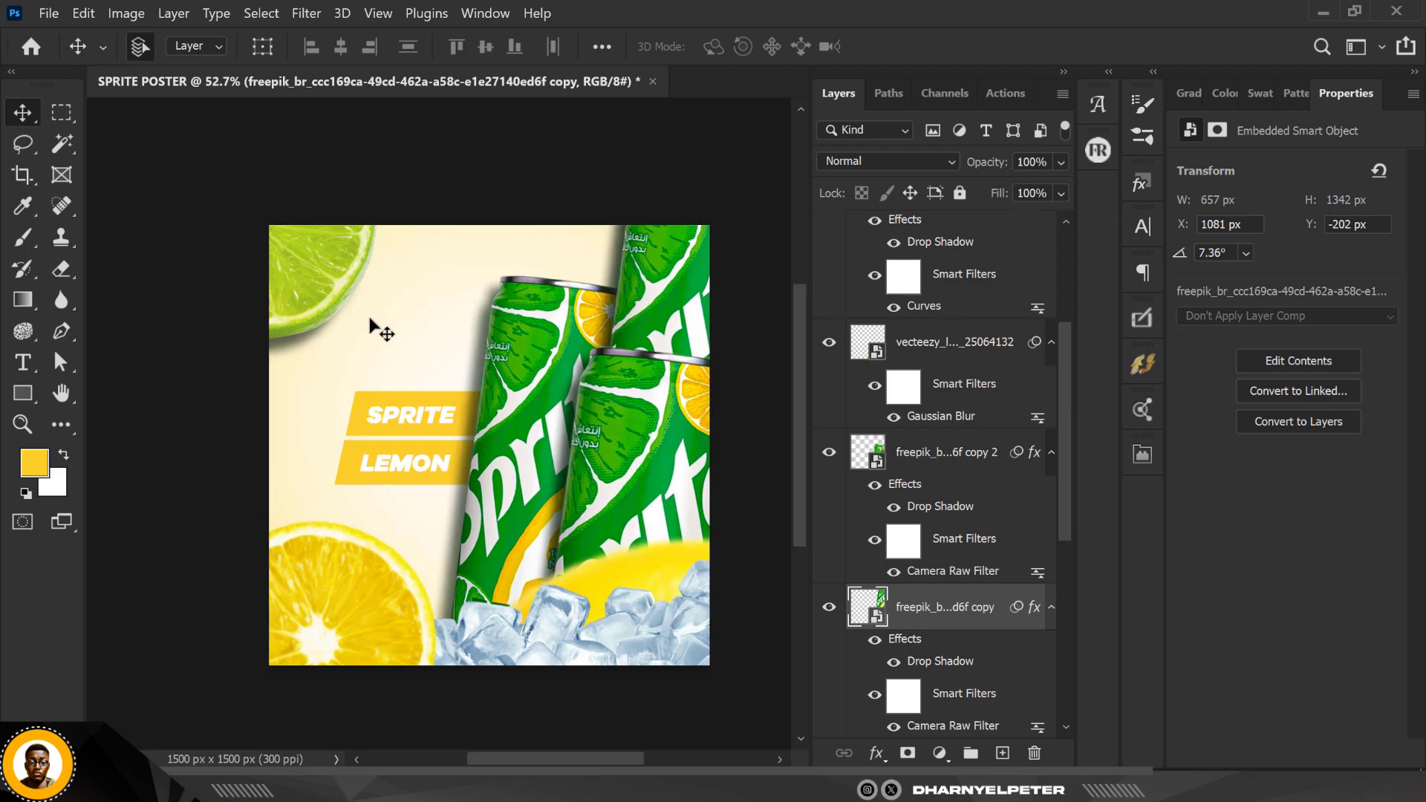
click(456, 141)
scroll(457, 175, down, 1)
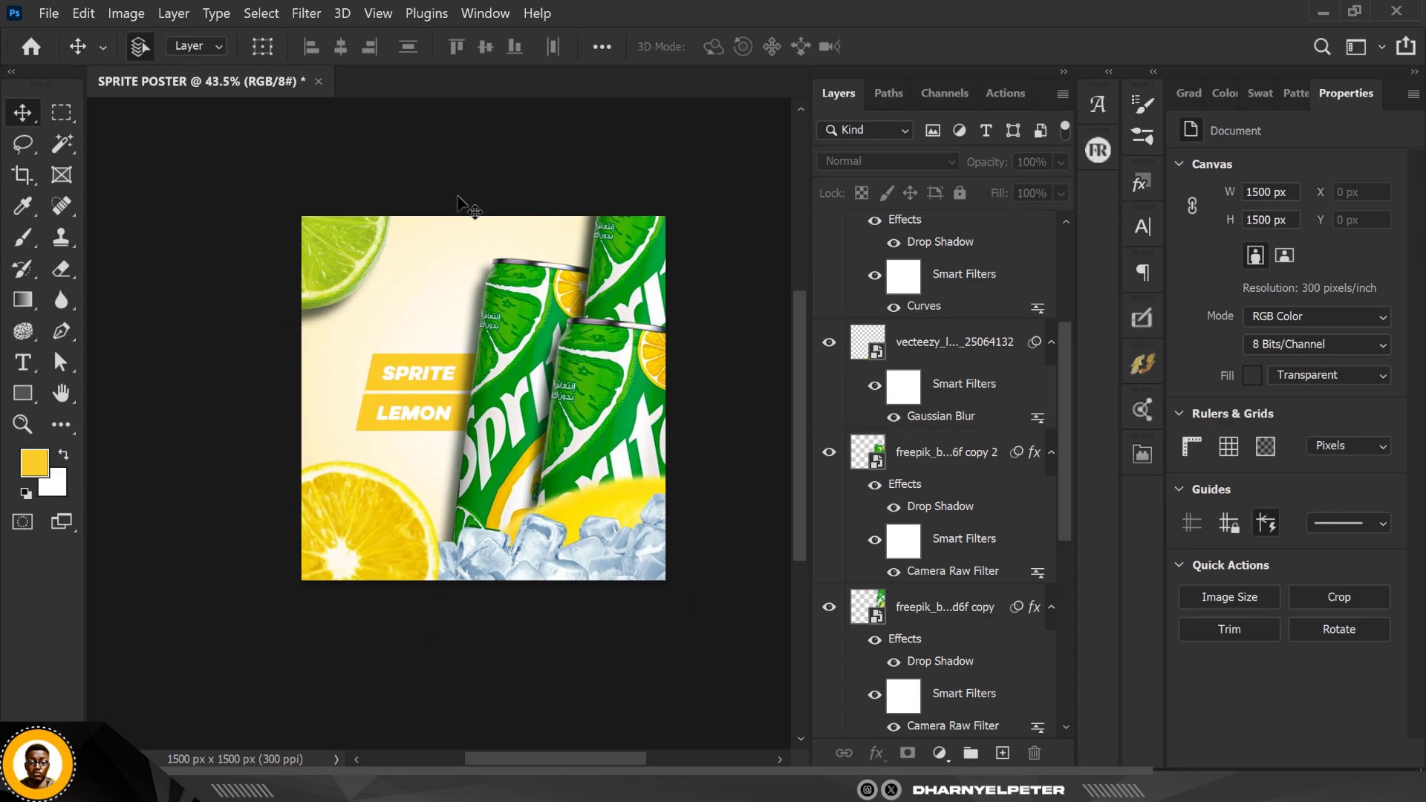
Reposition the blurred lemon behind the ice cubes slightly higher
scroll(466, 208, up, 1)
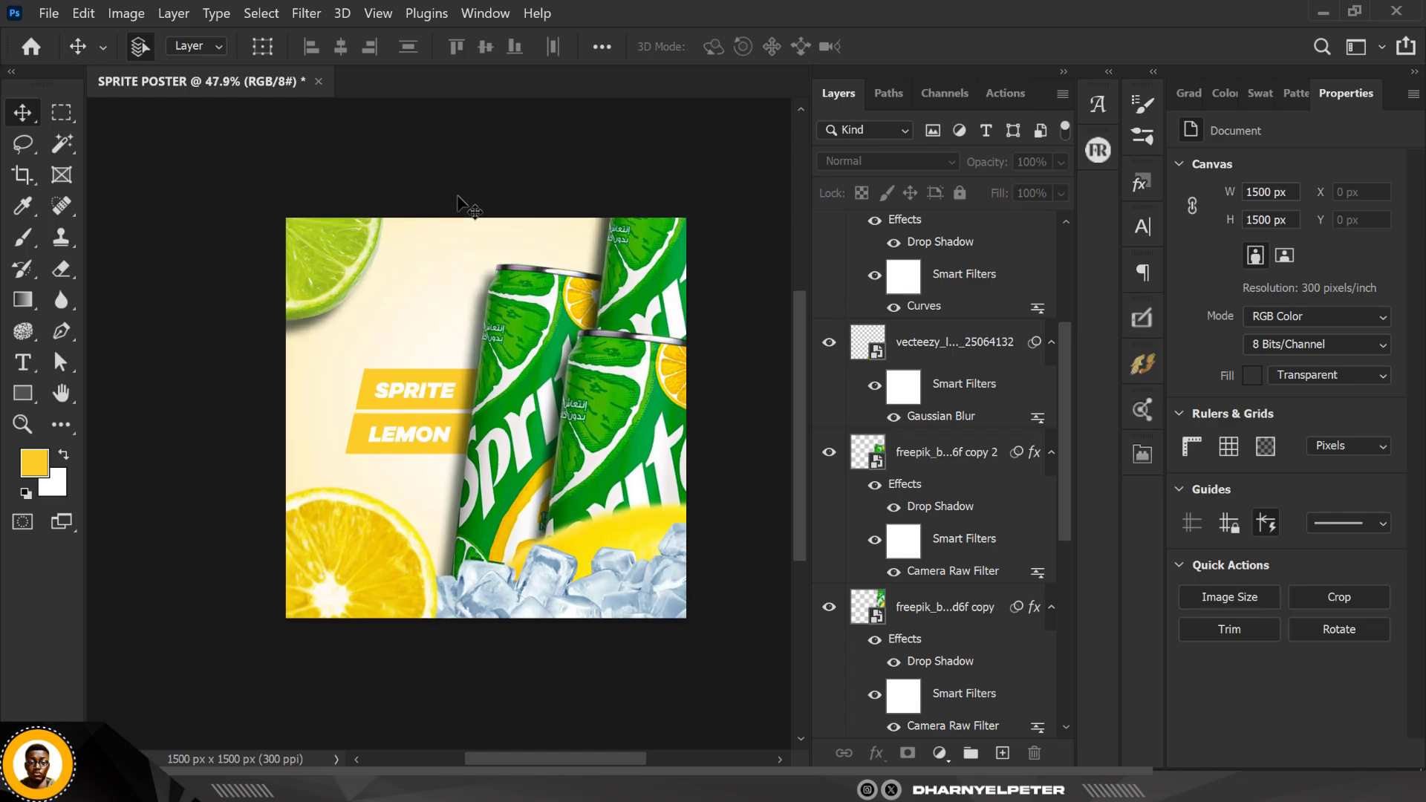
ctrl+click(476, 580)
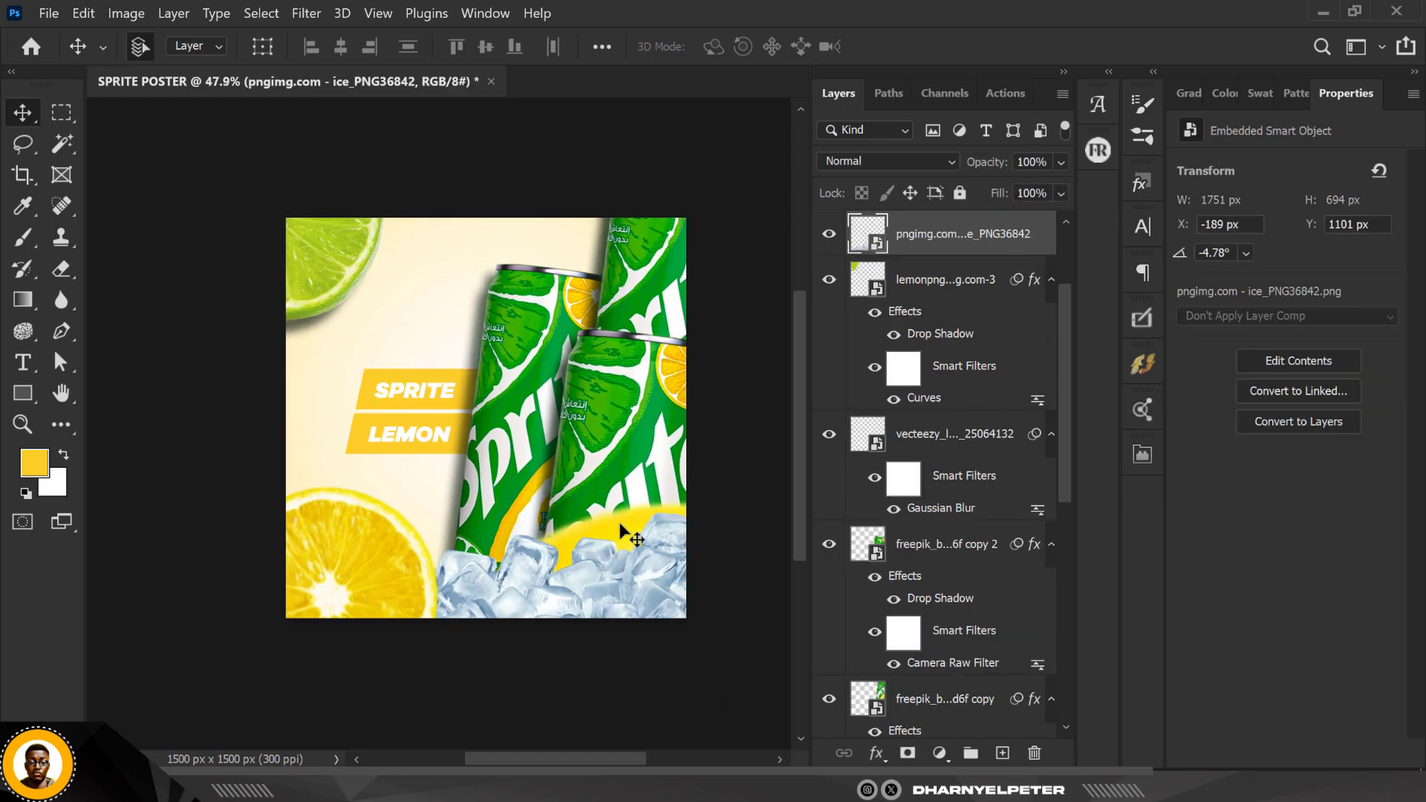
drag(624, 534, 581, 569)
scroll(529, 525, up, 1)
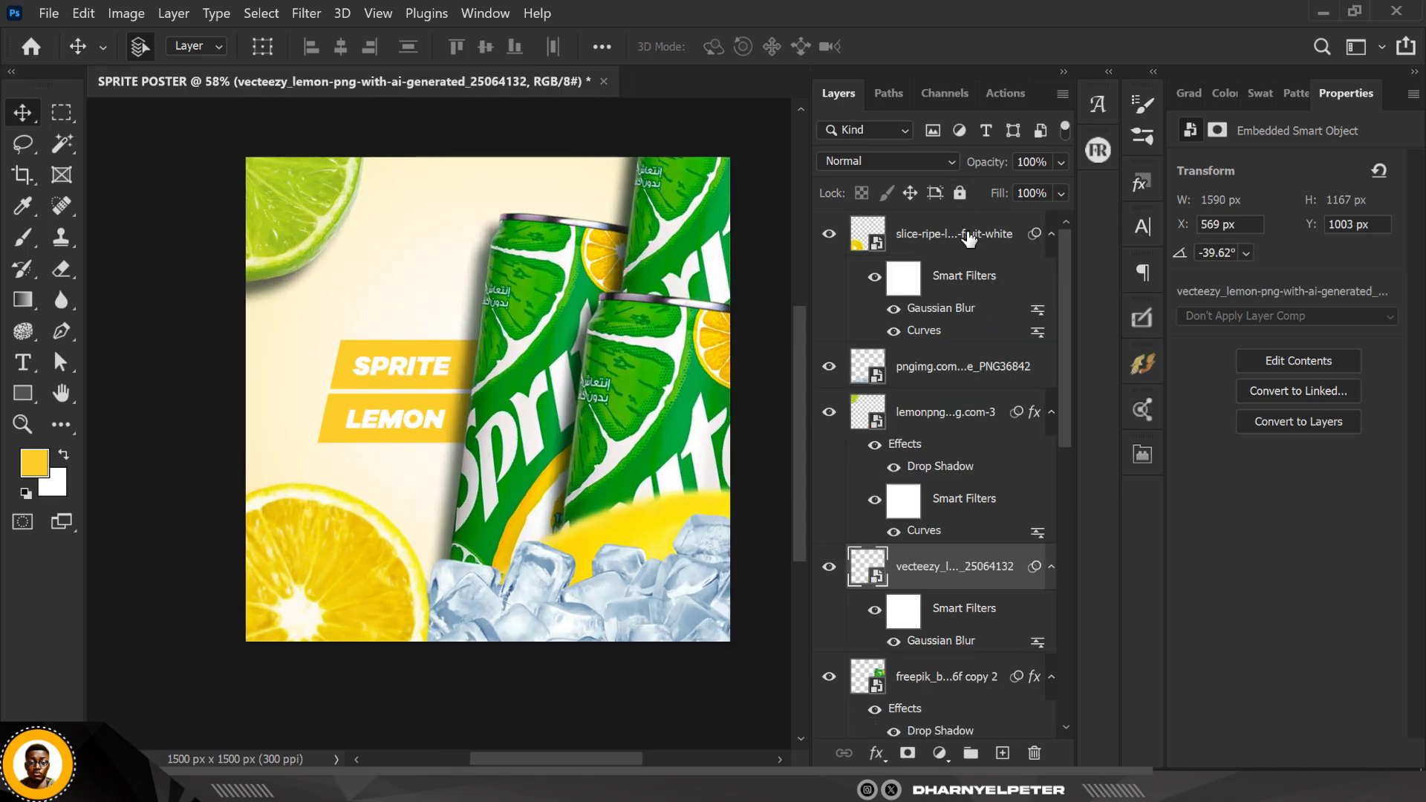
Place the vecteezy realistic white smoke image from the Downloads folder above the lemon slice layer
click(970, 238)
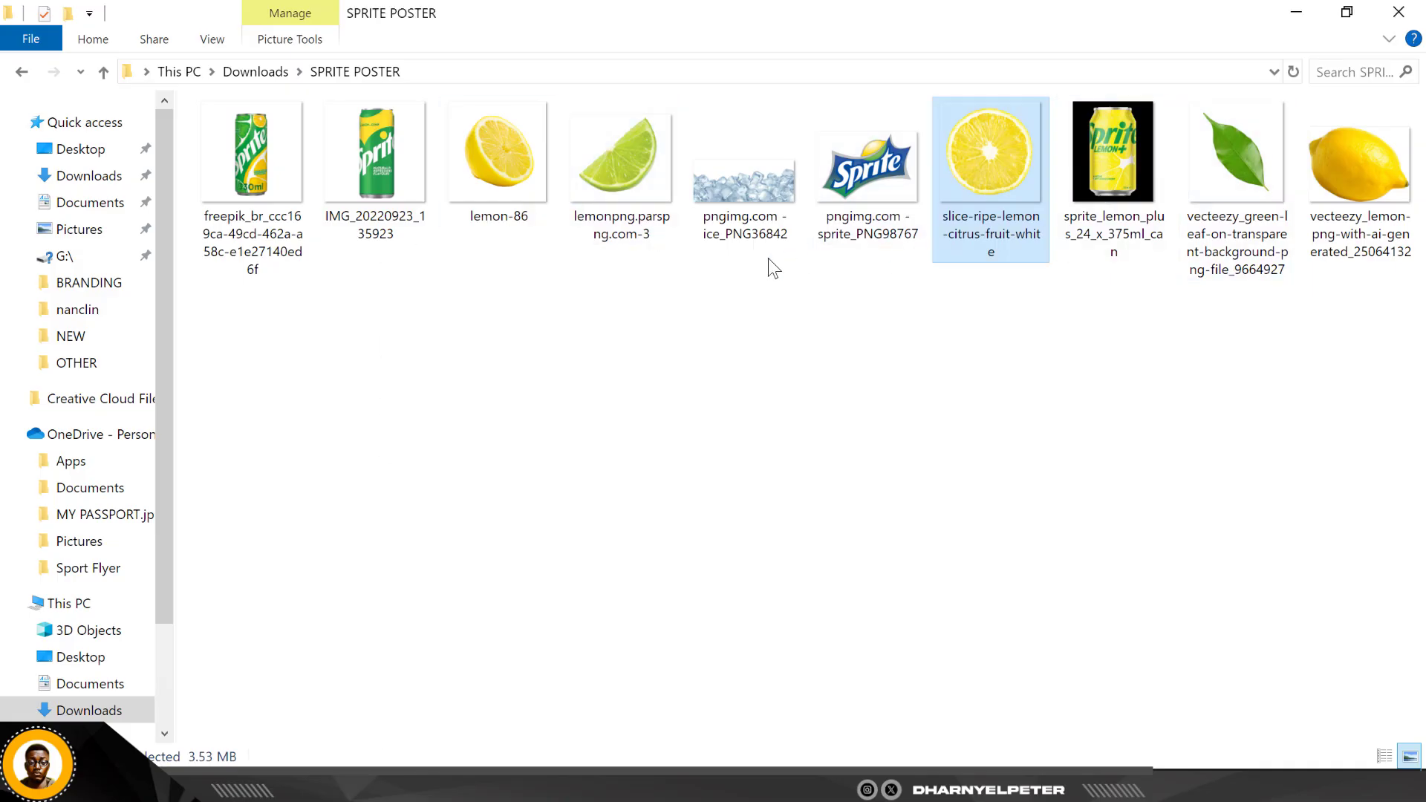
click(102, 715)
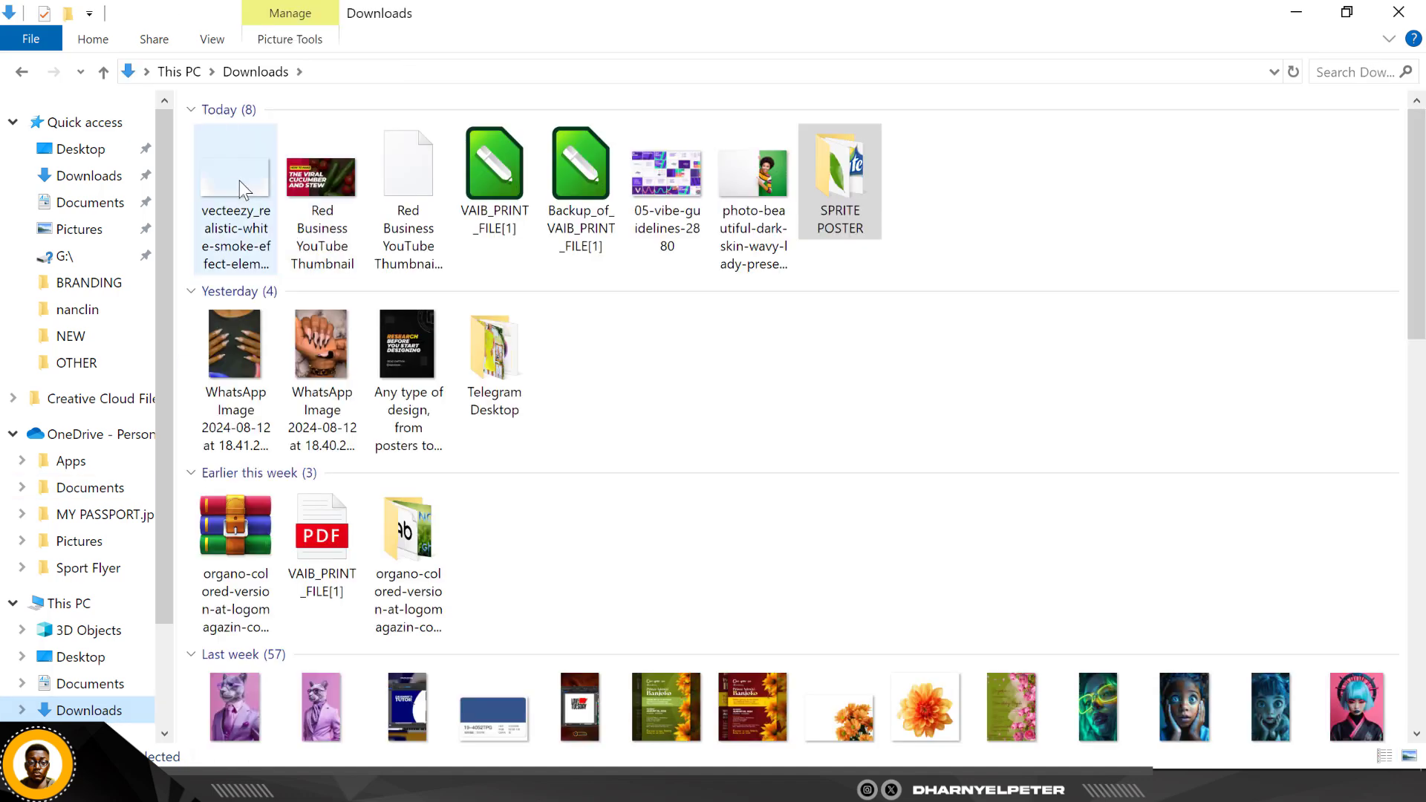
drag(238, 191, 443, 349)
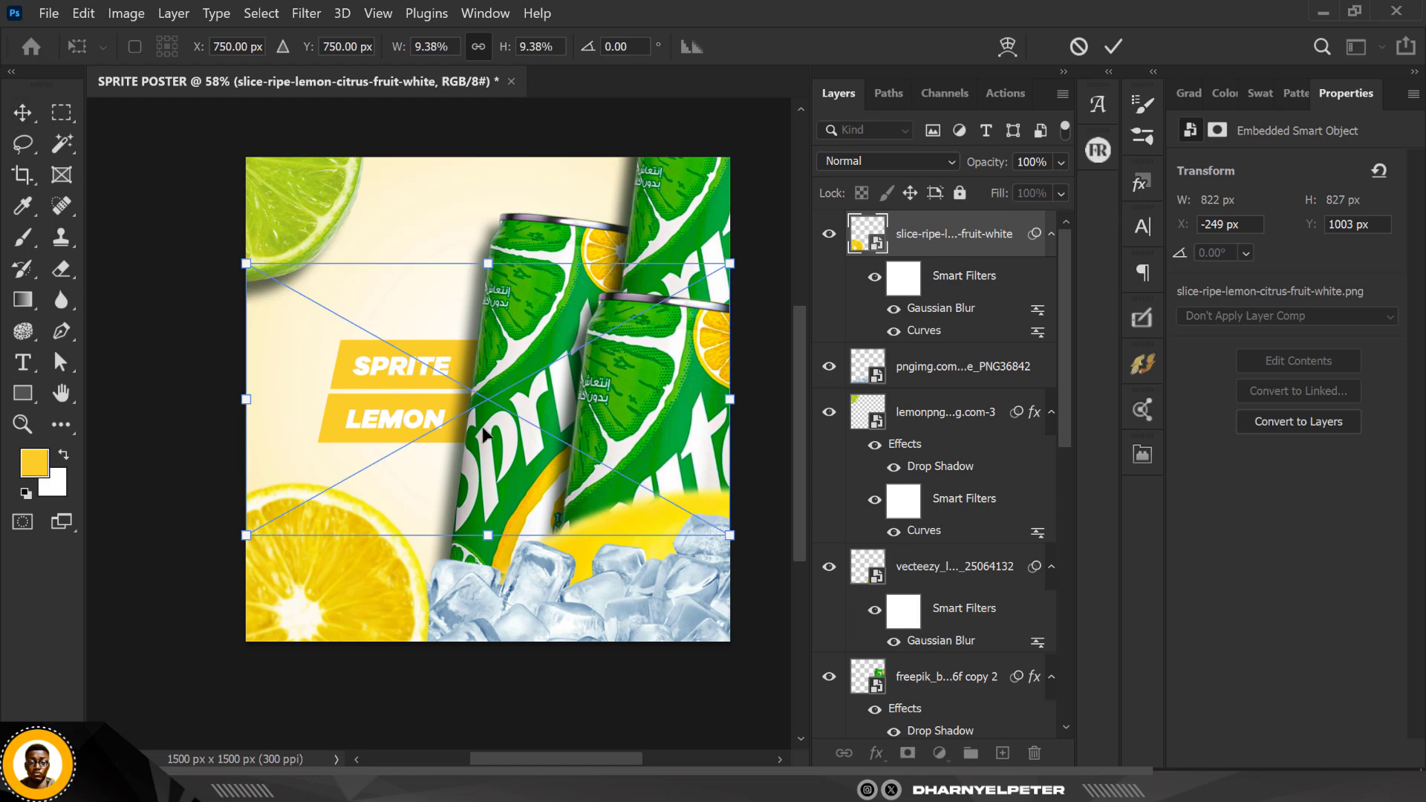
Position the white smoke along the poster's bottom edge and scale it to 11.08%
drag(546, 522, 542, 644)
scroll(443, 462, down, 2)
drag(684, 401, 724, 369)
drag(685, 525, 683, 492)
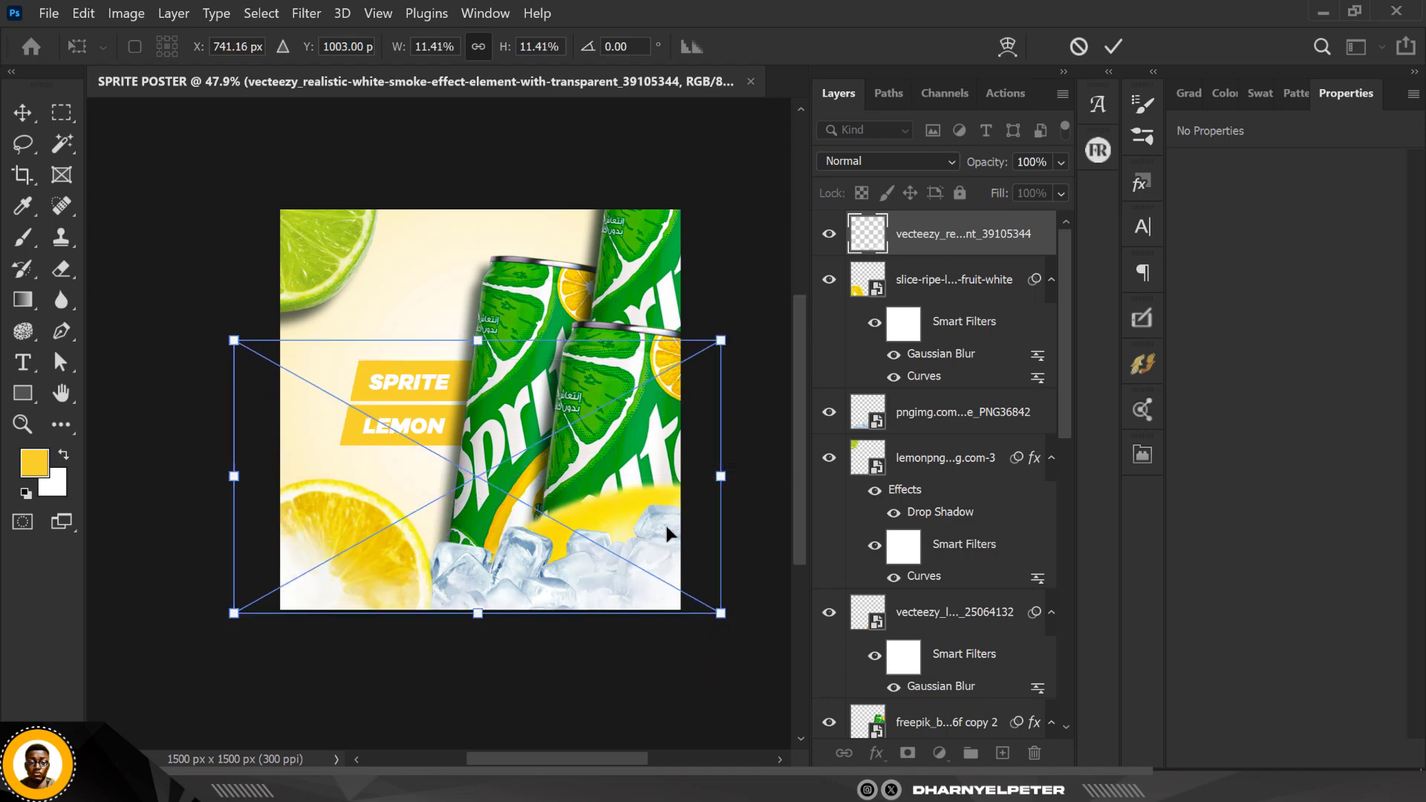
drag(234, 341, 246, 355)
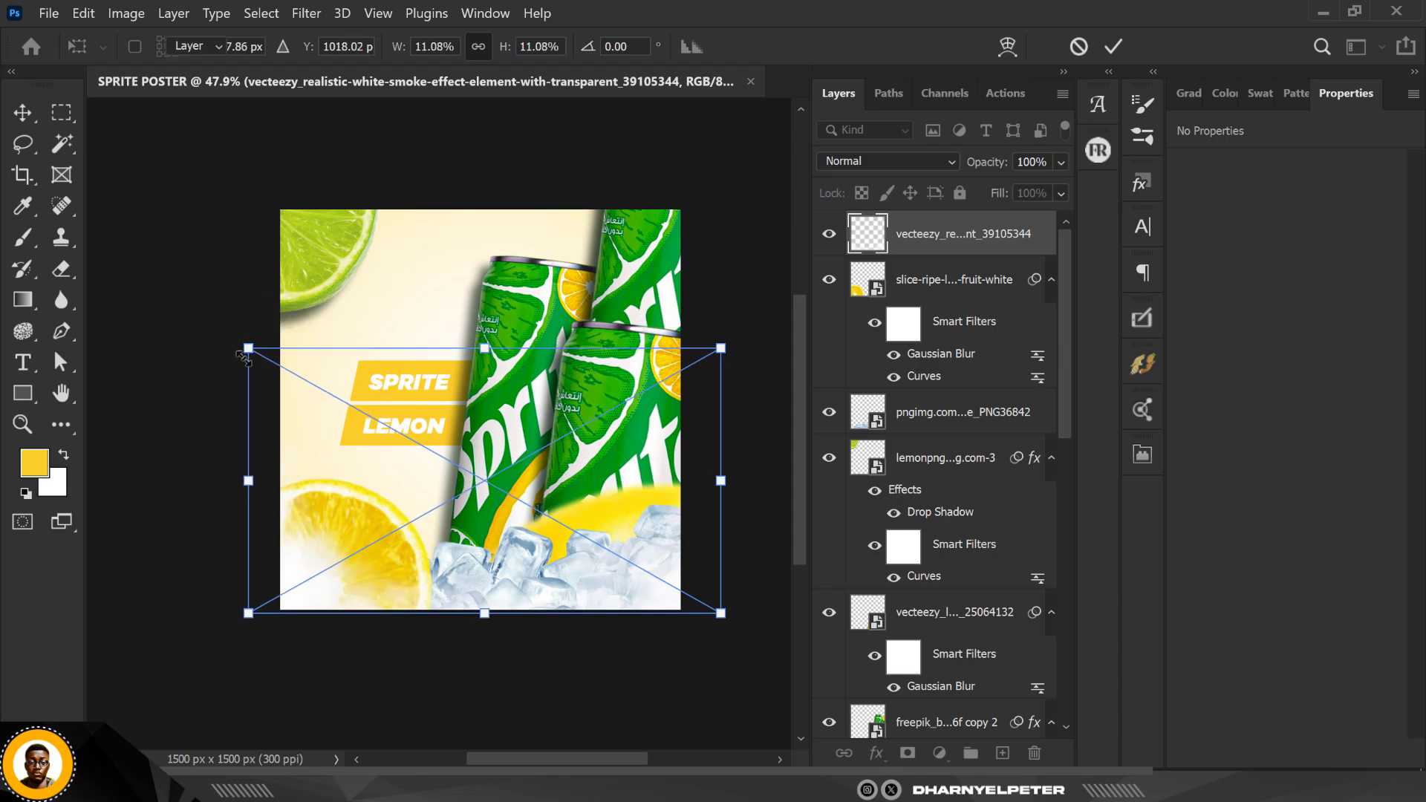
key(Return)
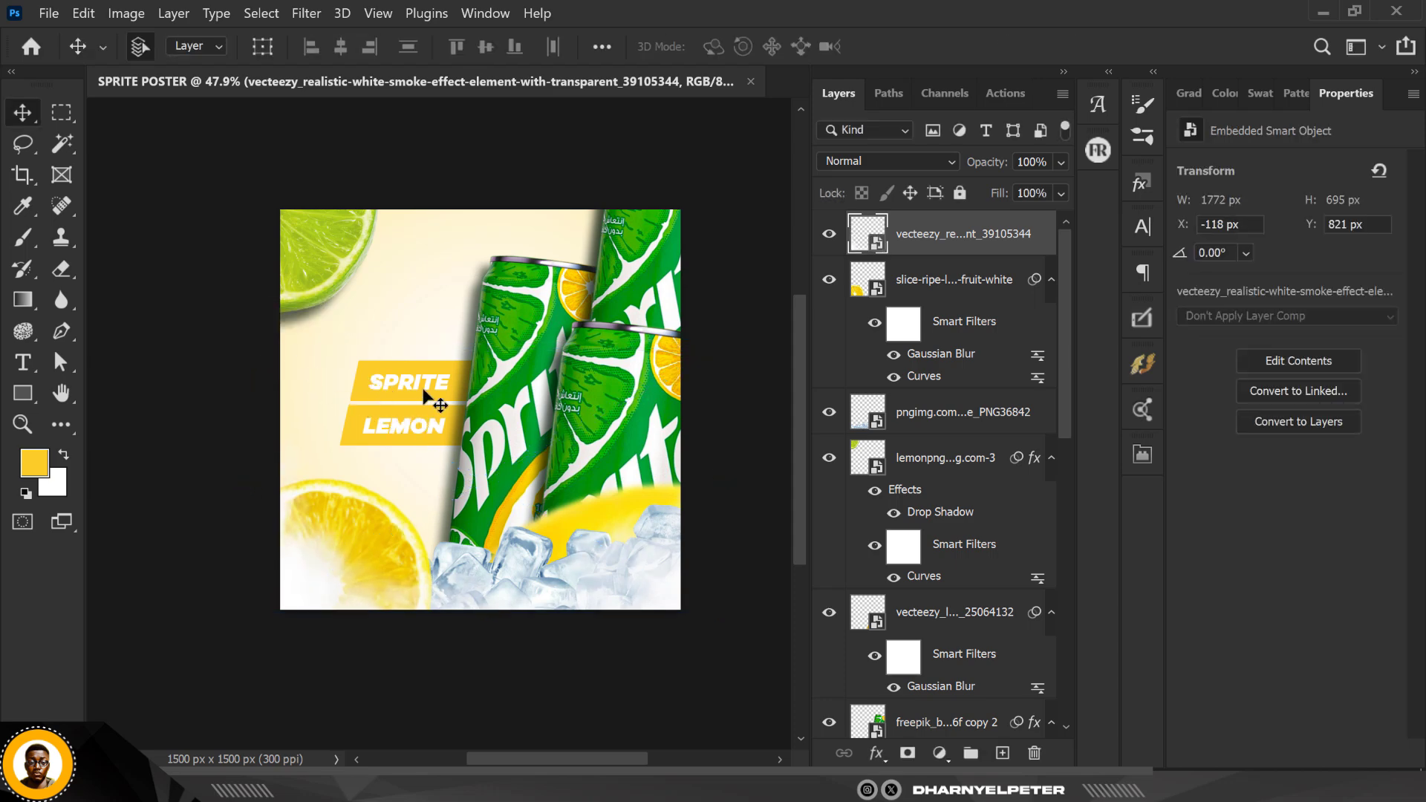
Enlarge the SPRITE text on its yellow bar to 106.84%
scroll(401, 379, up, 4)
click(441, 364)
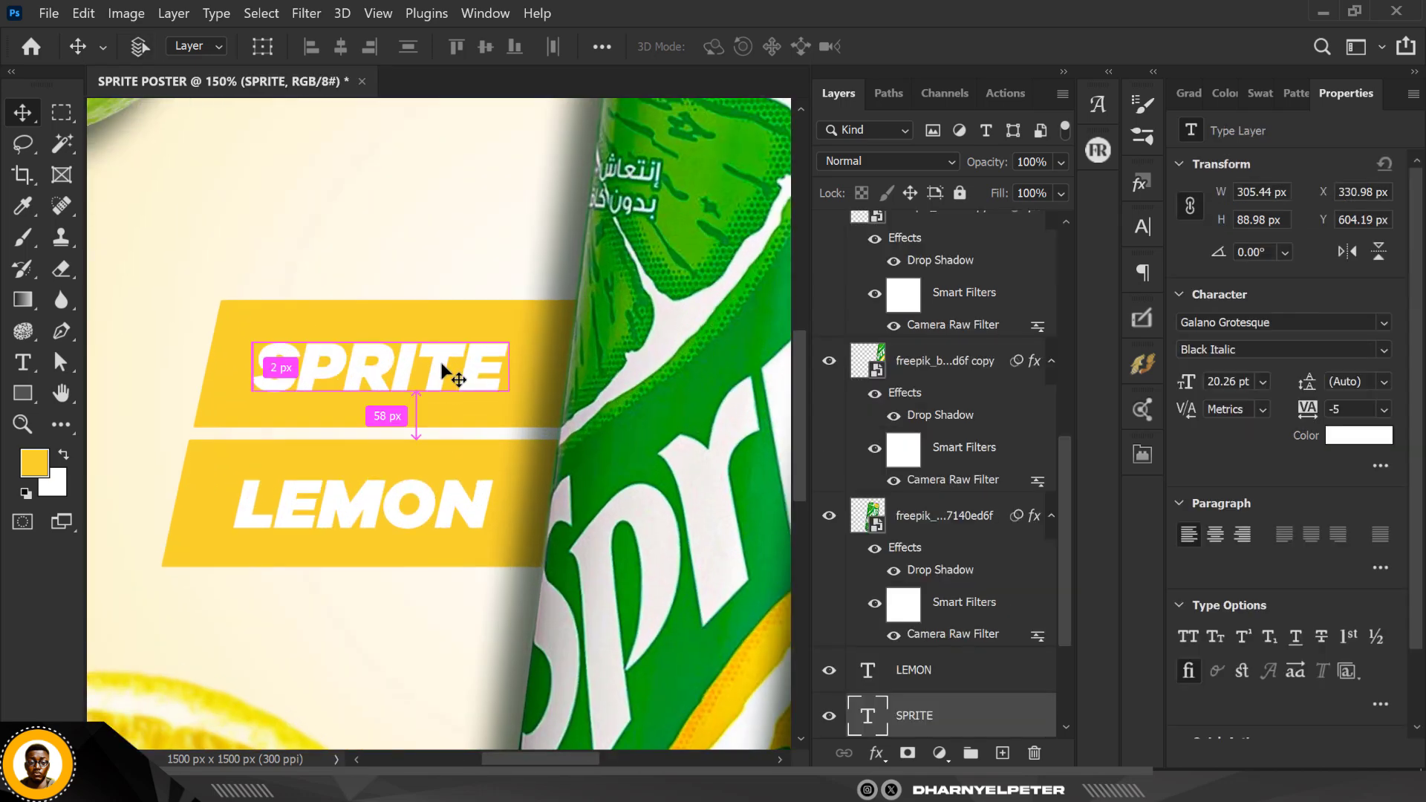
key(ctrl+t)
drag(505, 405, 519, 414)
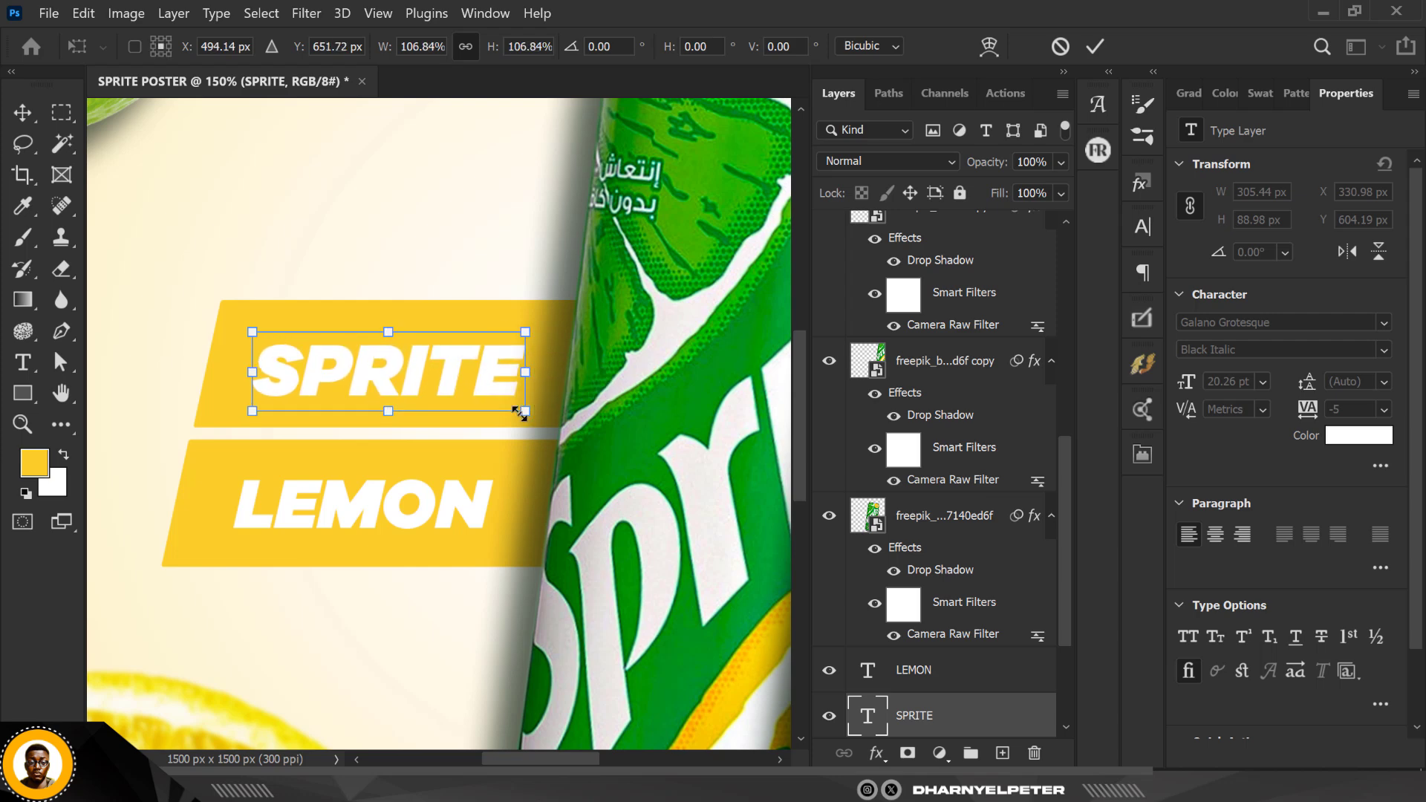
key(Return)
key(ctrl+0)
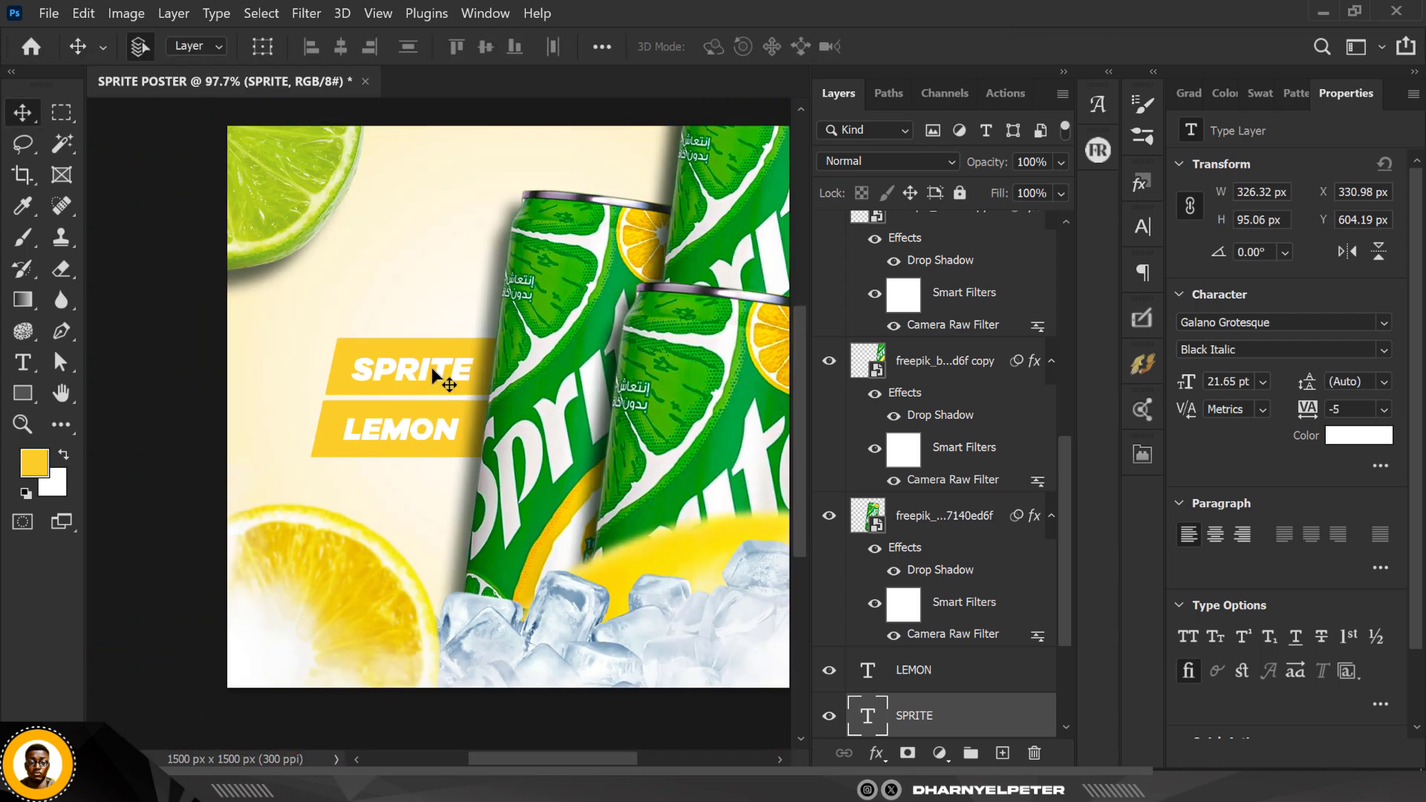
Raise the drop shadow opacity of the can beside the label bars to 77%
click(492, 373)
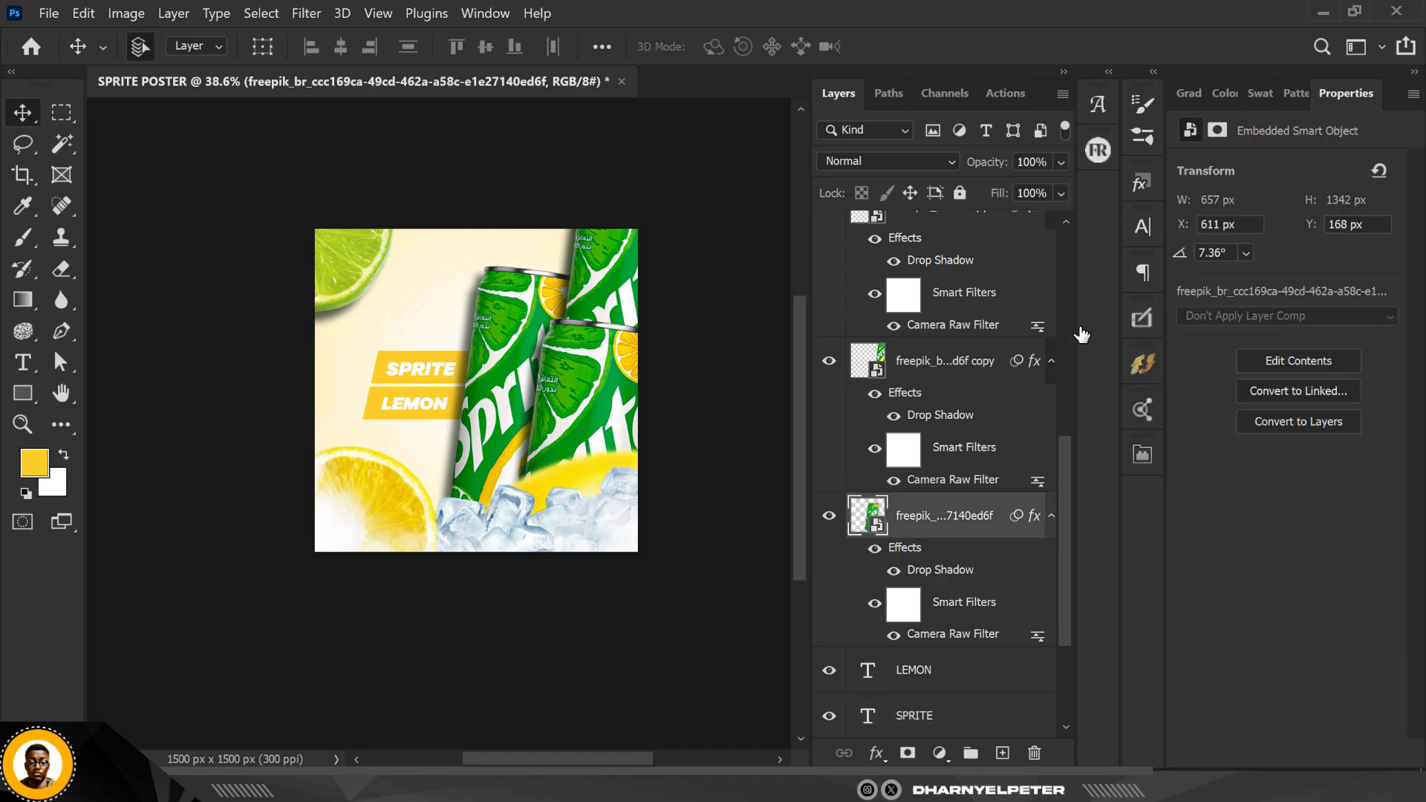
double_click(877, 235)
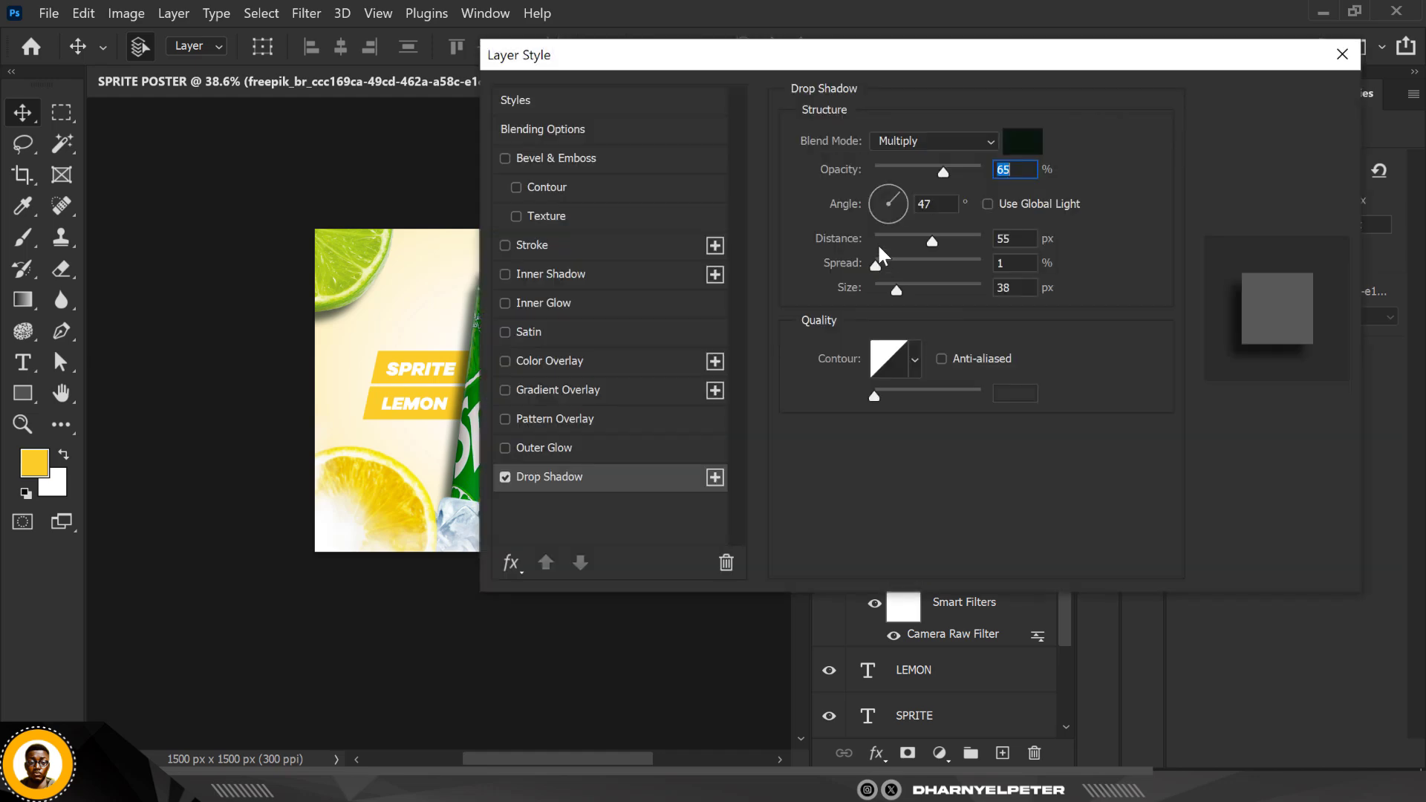
drag(943, 169, 952, 172)
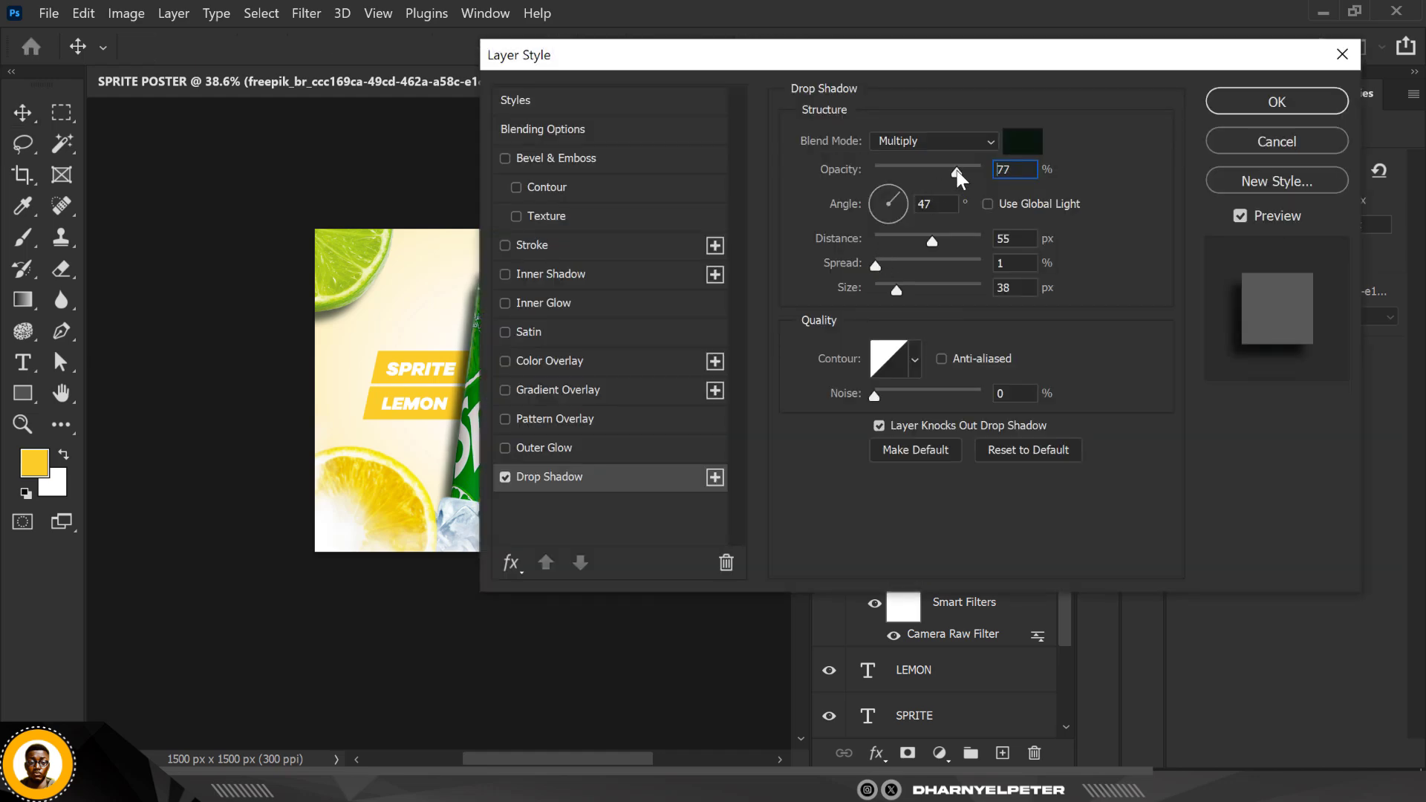
click(1277, 101)
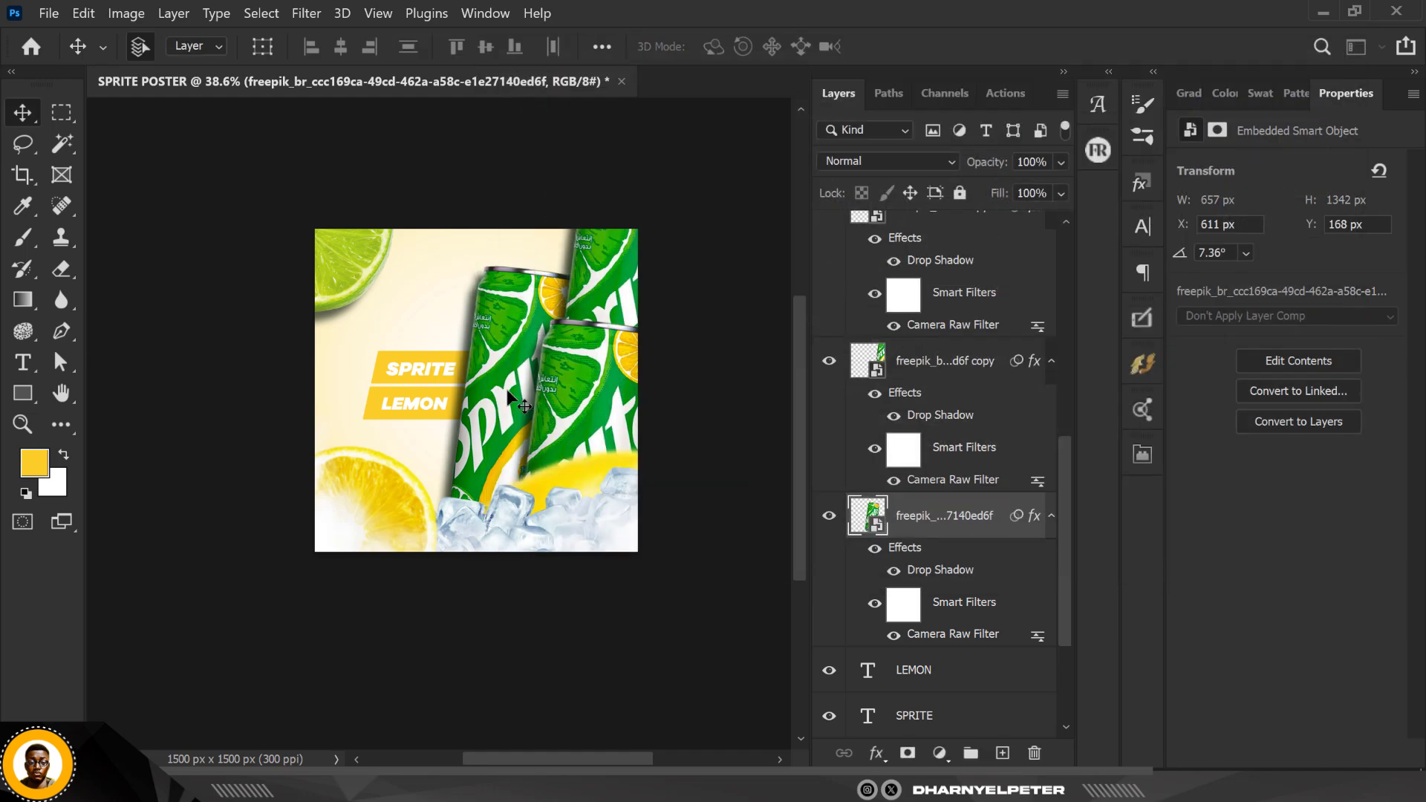
Place the sprite_PNG98767 logo from the SPRITE POSTER folder into the poster and scale it to 2.19%
scroll(513, 402, up, 2)
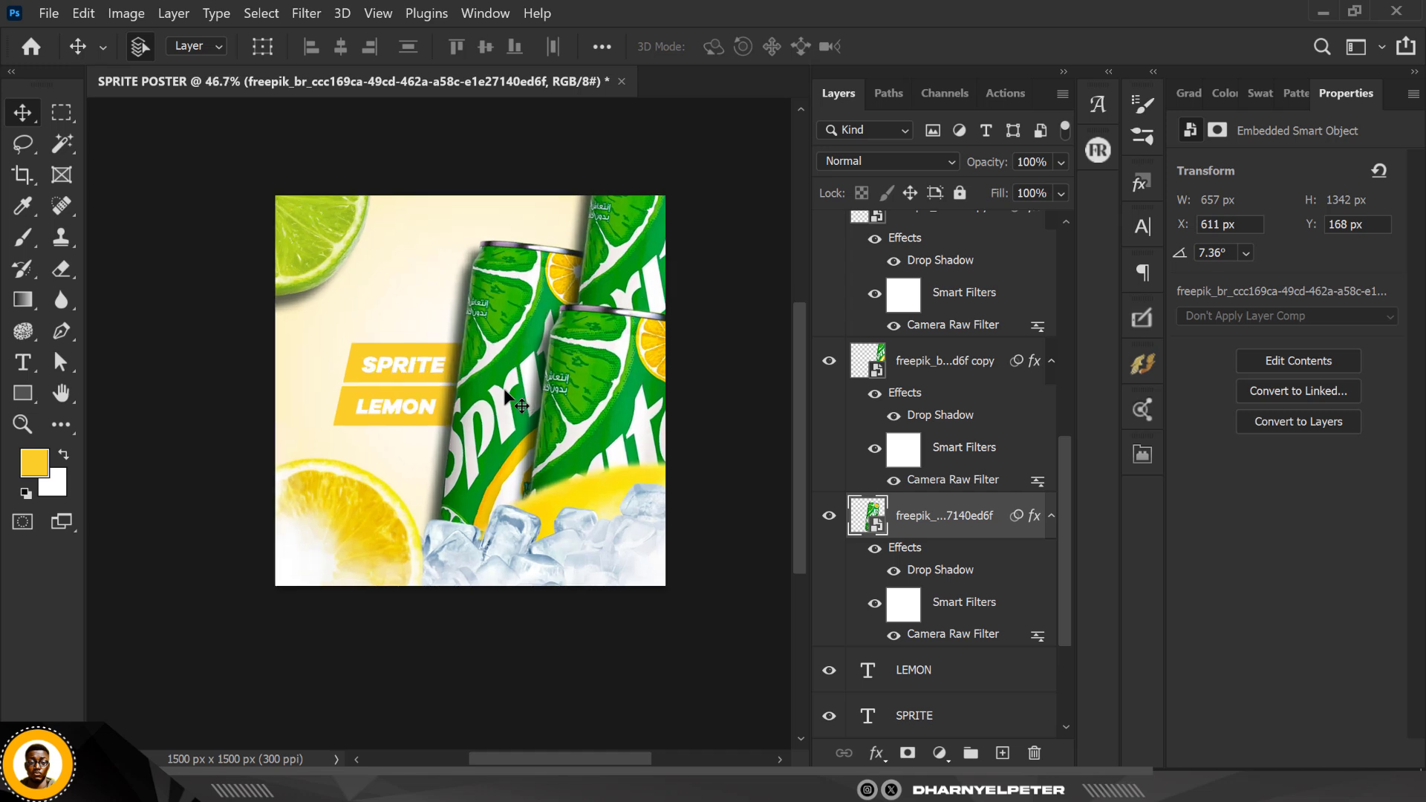
scroll(512, 401, up, 1)
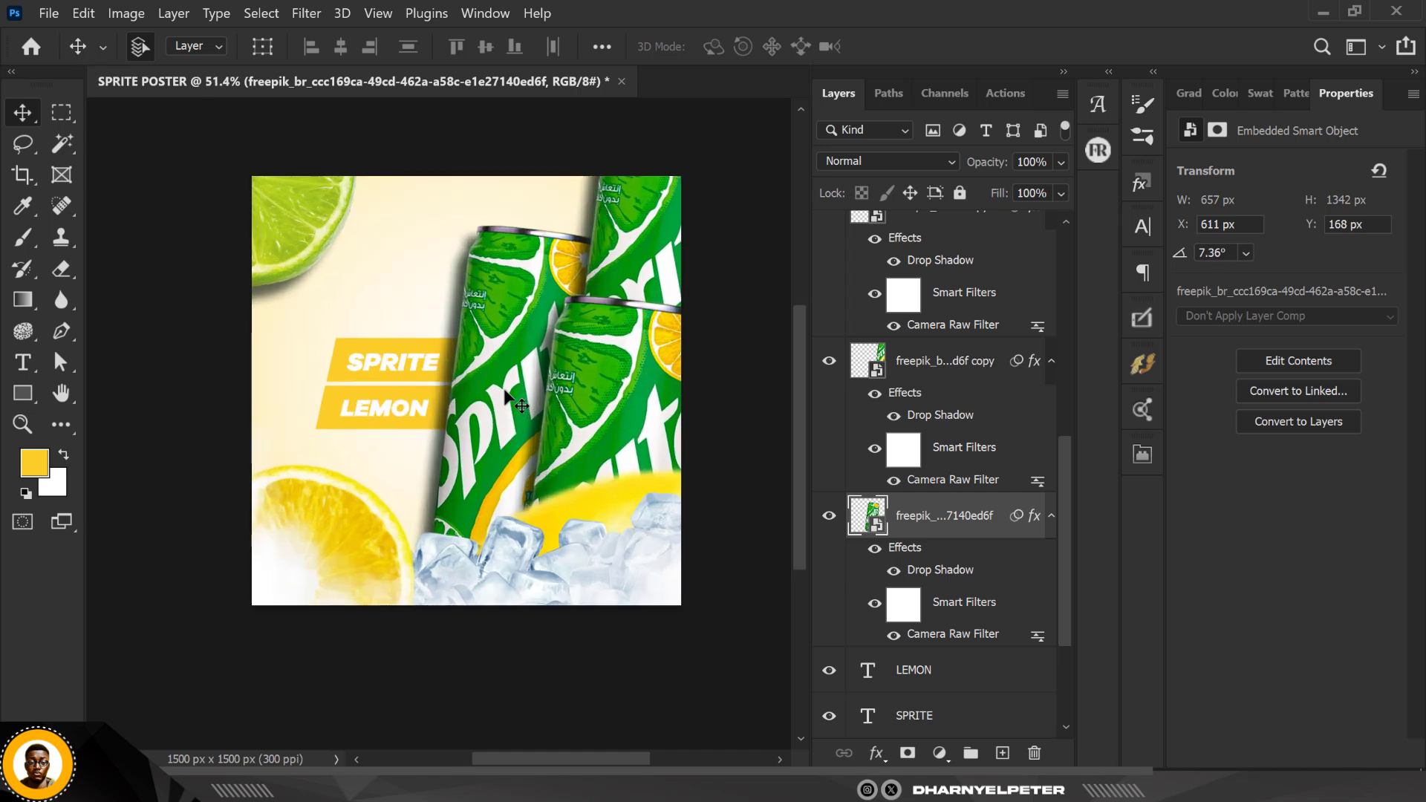
key(alt+Tab)
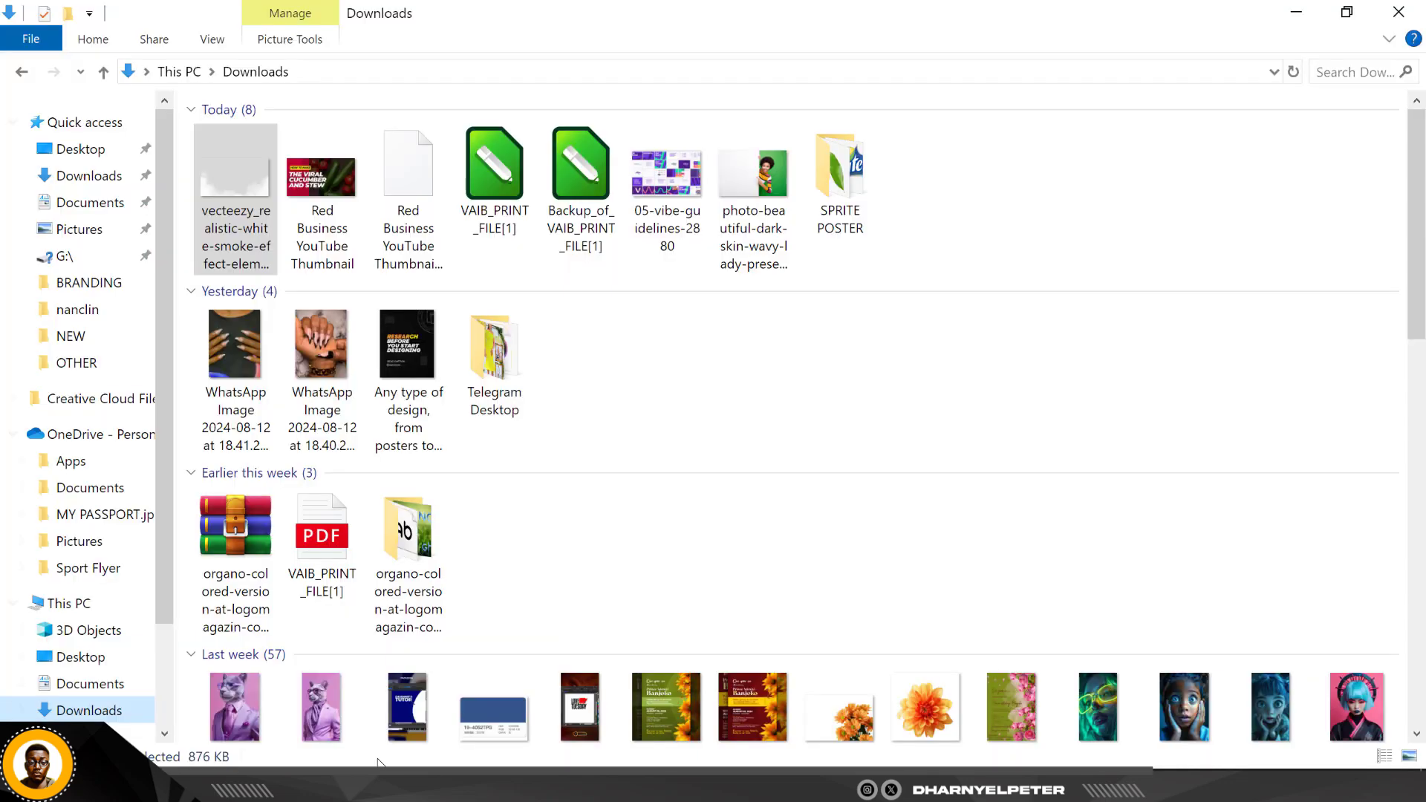
click(852, 185)
double_click(850, 183)
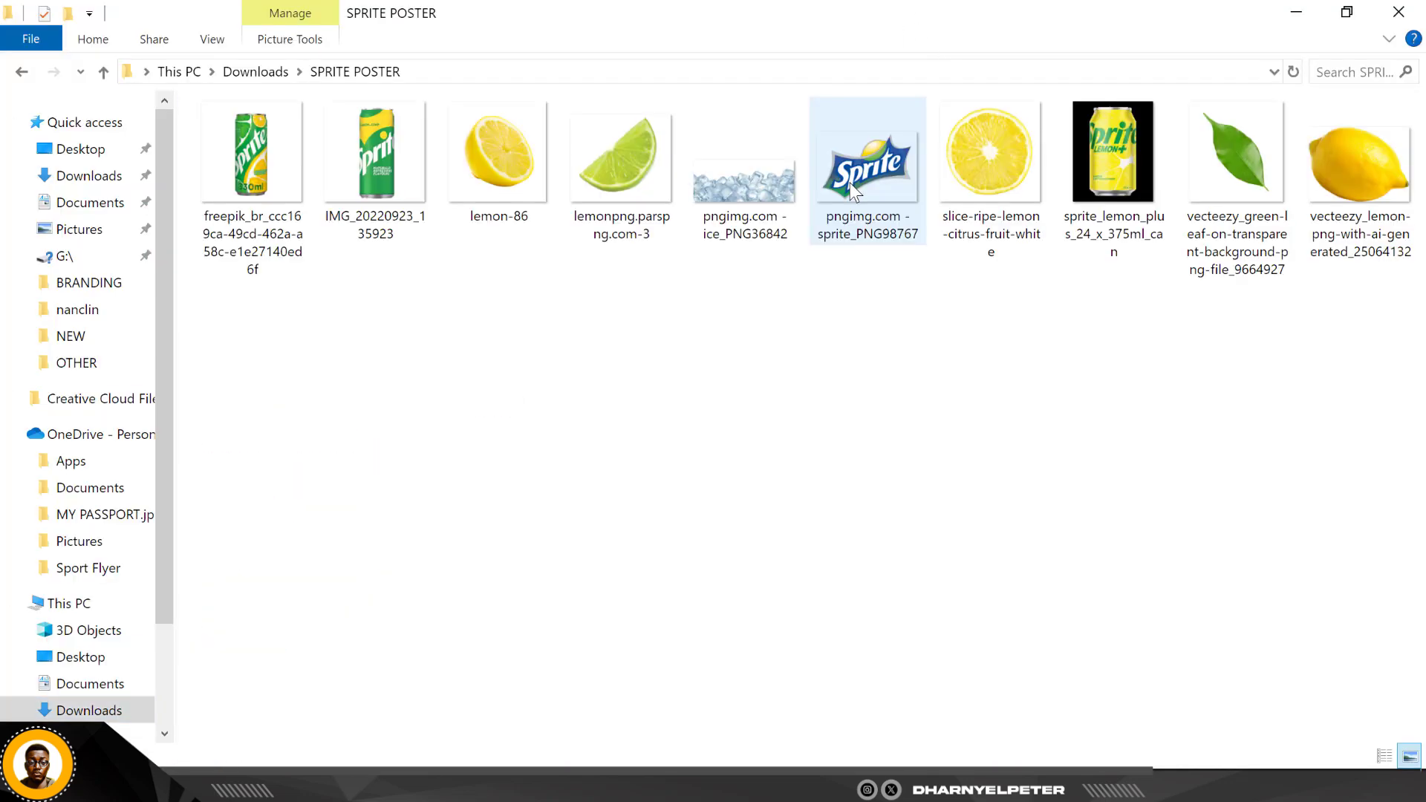
click(871, 199)
drag(883, 162, 615, 566)
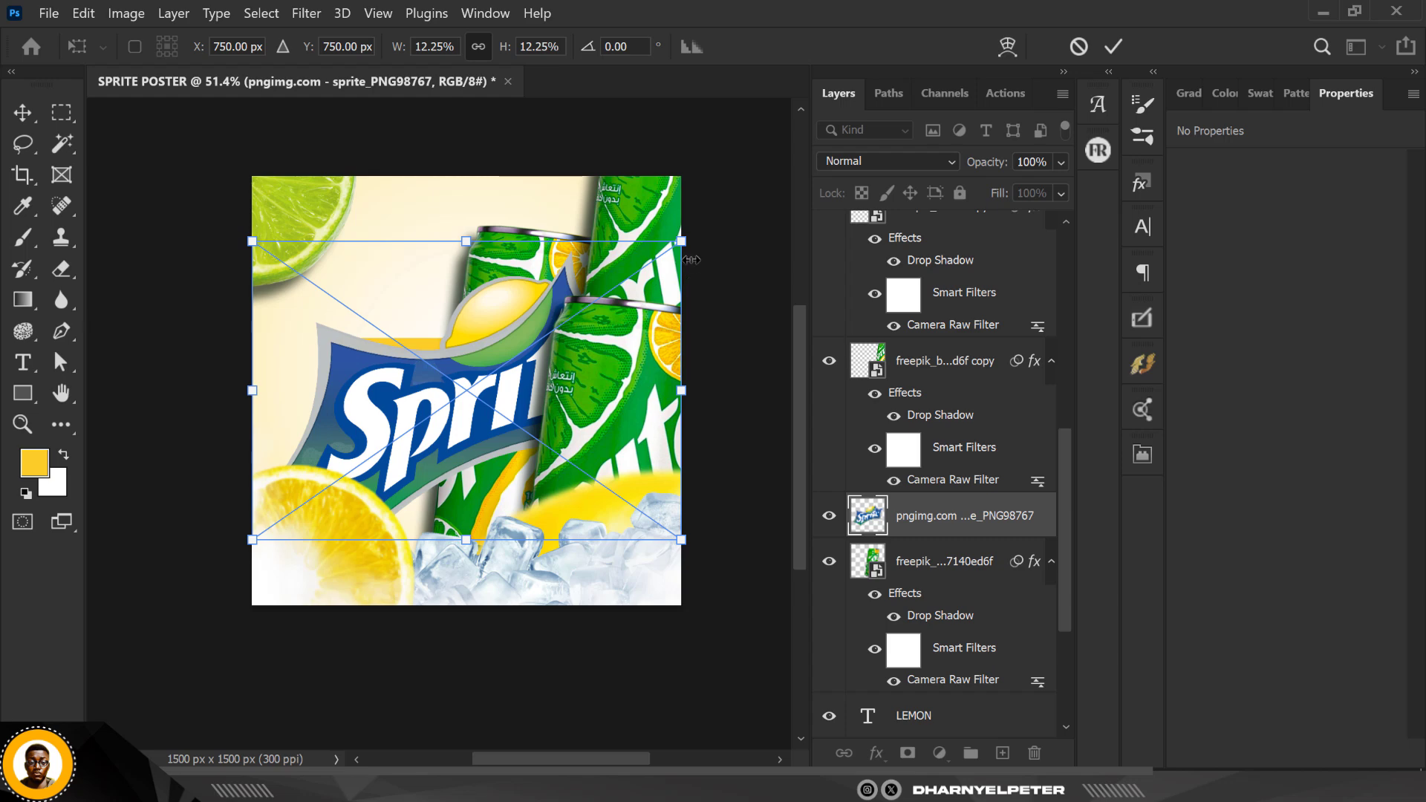
drag(682, 242, 512, 364)
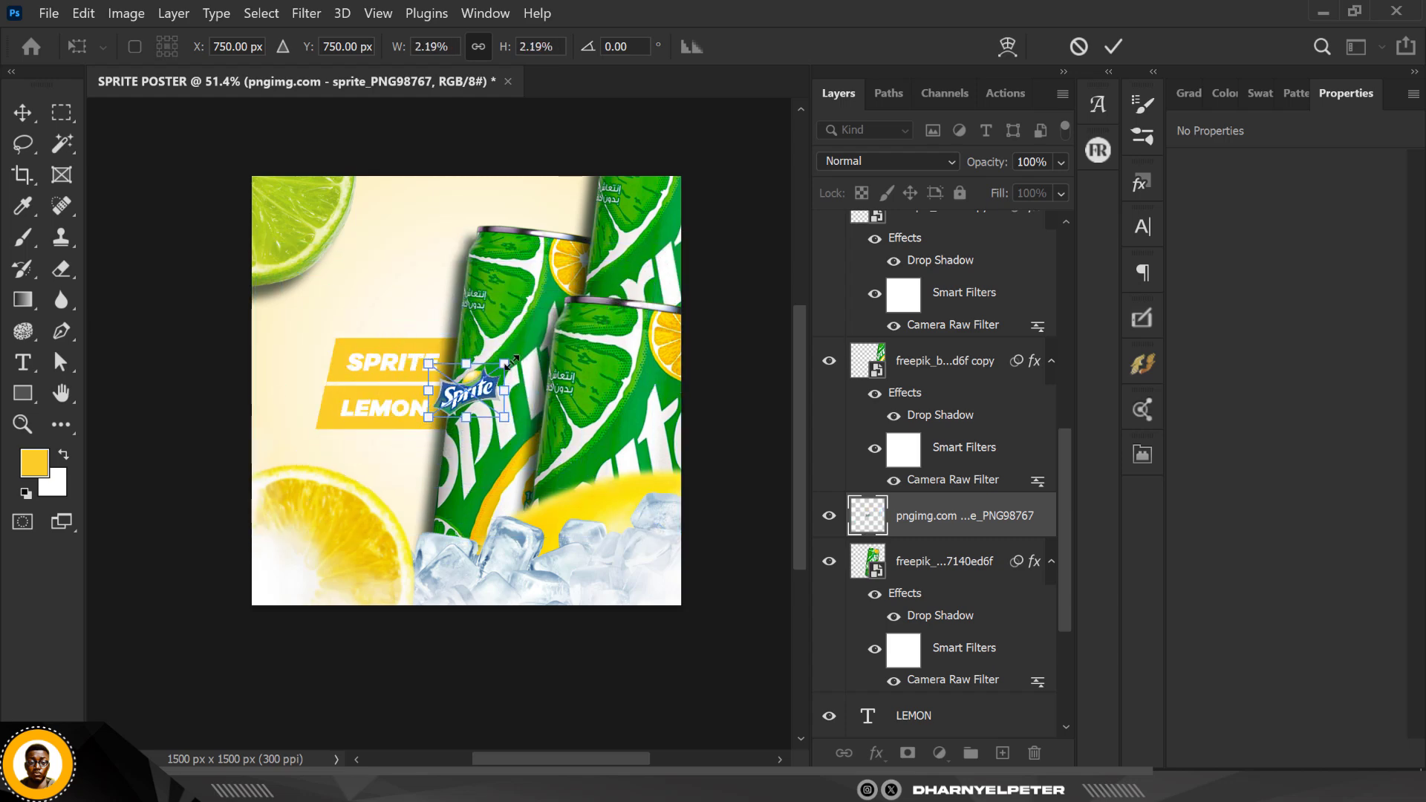
key(Return)
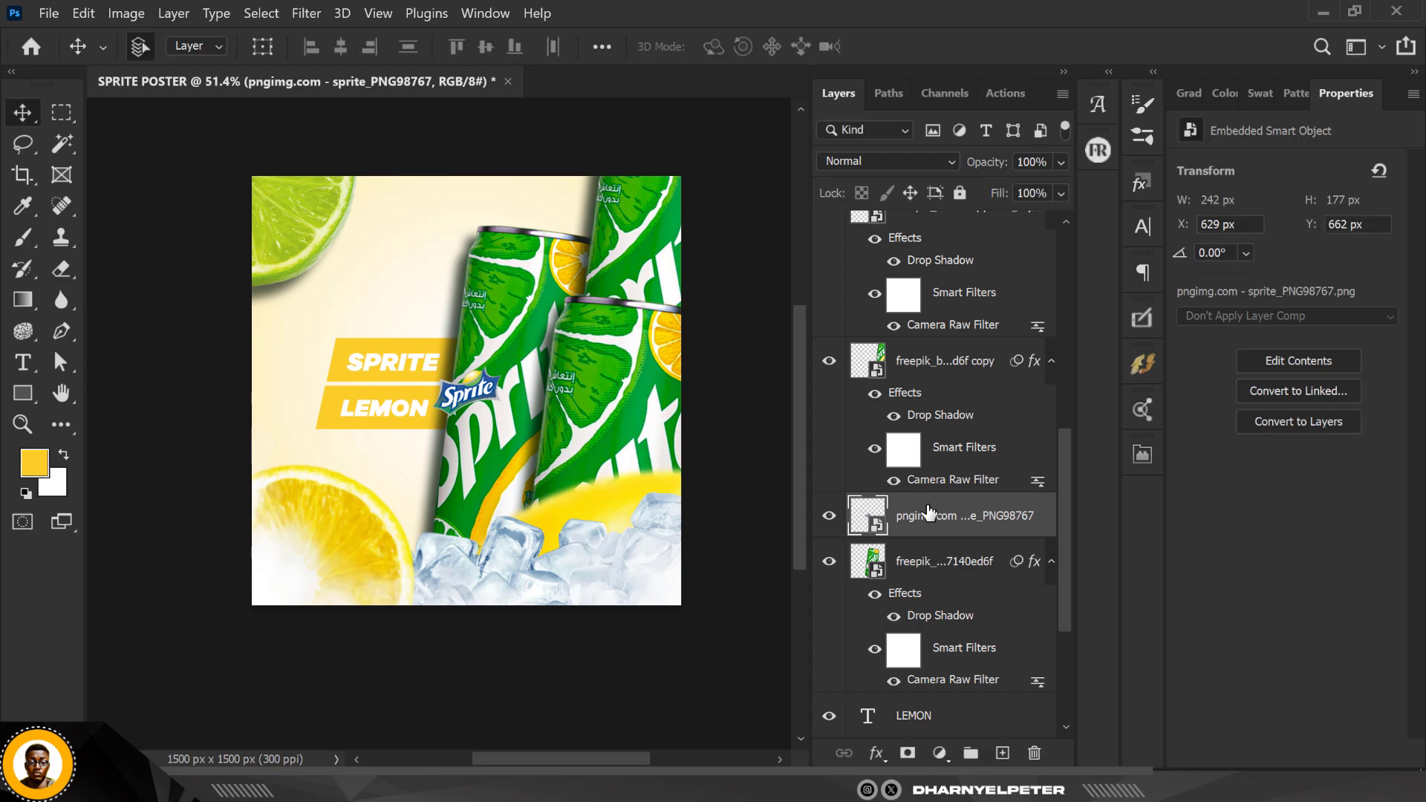
Bring the Sprite logo layer to the top of the layer stack and move the logo over the ice in the poster's lower-right corner
drag(938, 514, 973, 232)
drag(446, 422, 632, 580)
Rotate the Sprite logo to 12.84°
scroll(624, 572, up, 8)
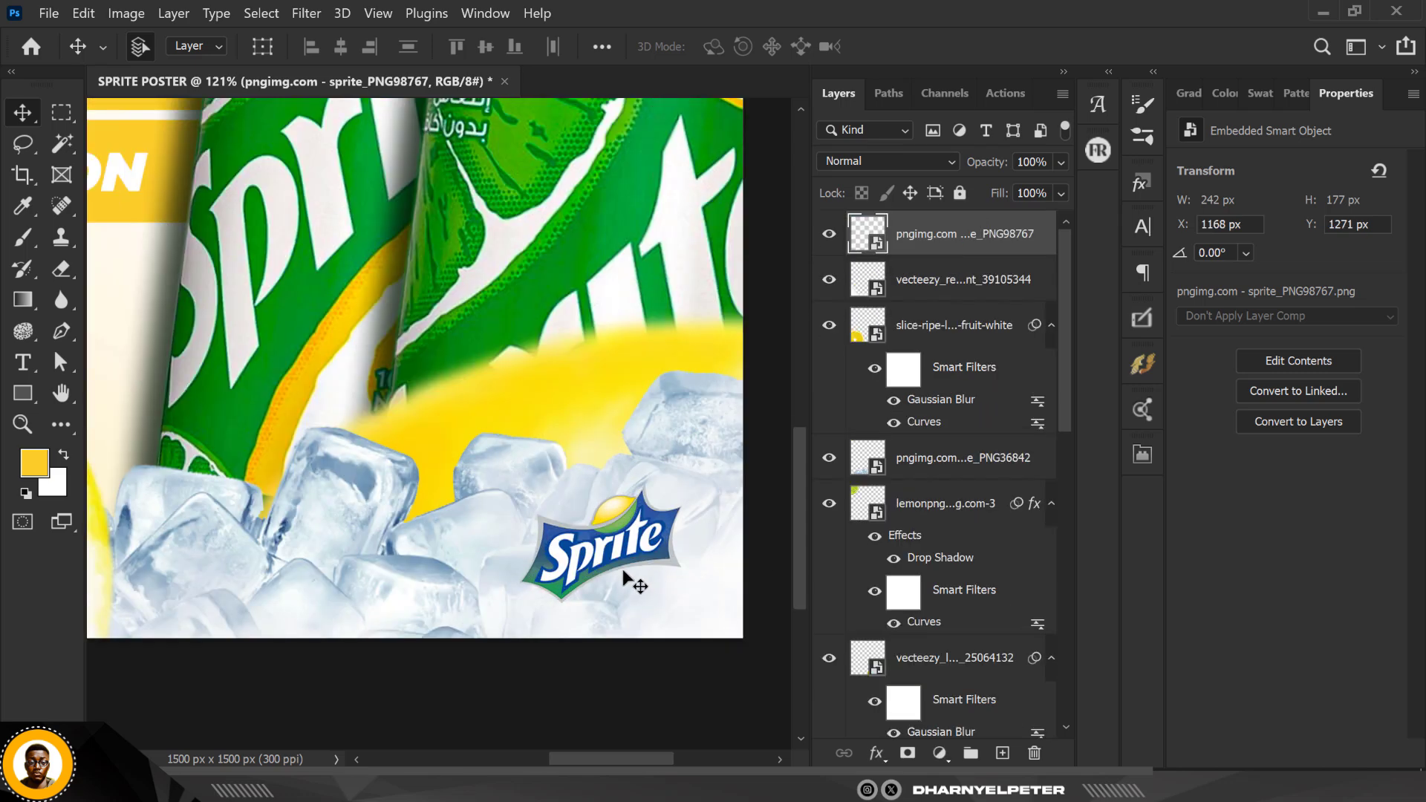
key(ctrl+t)
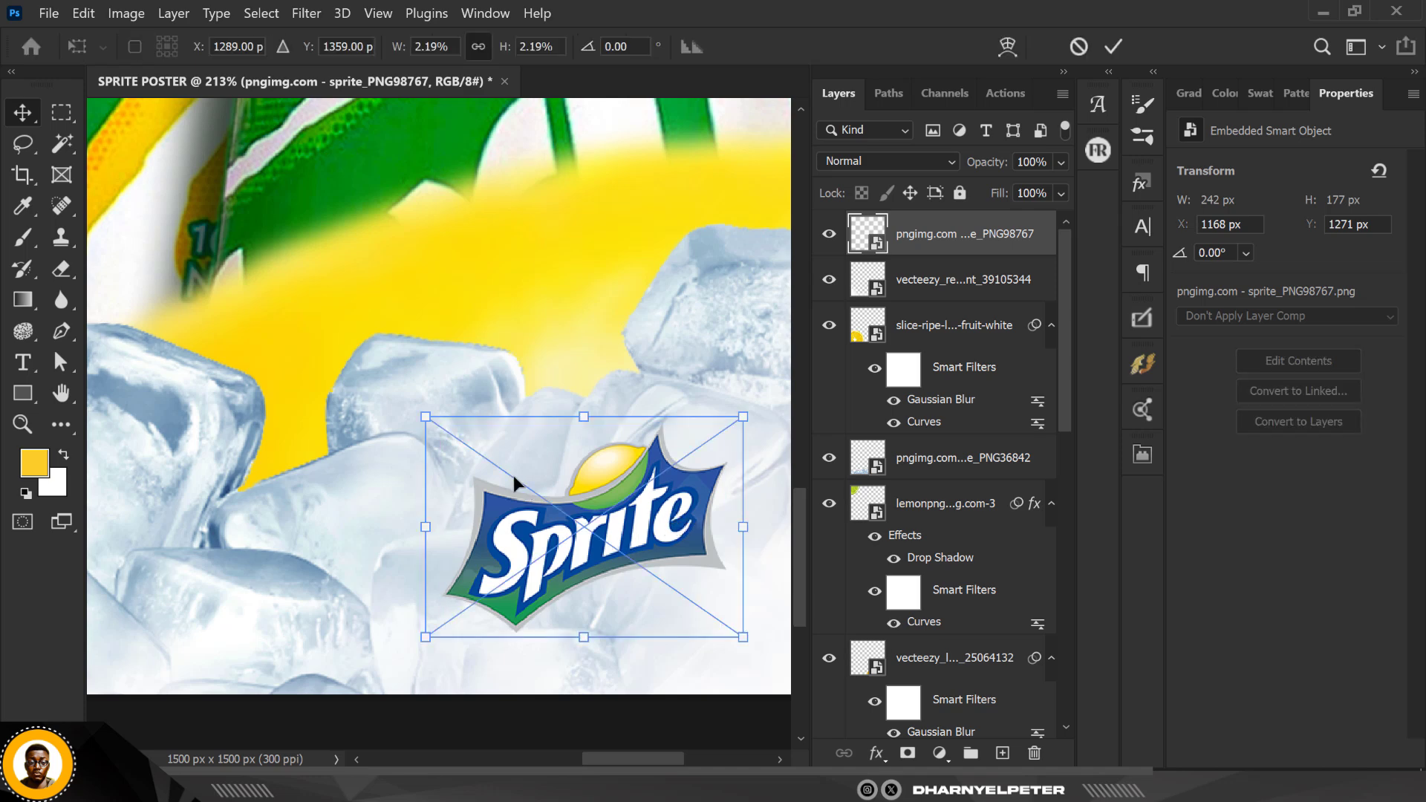
scroll(631, 535, down, 5)
drag(661, 503, 668, 526)
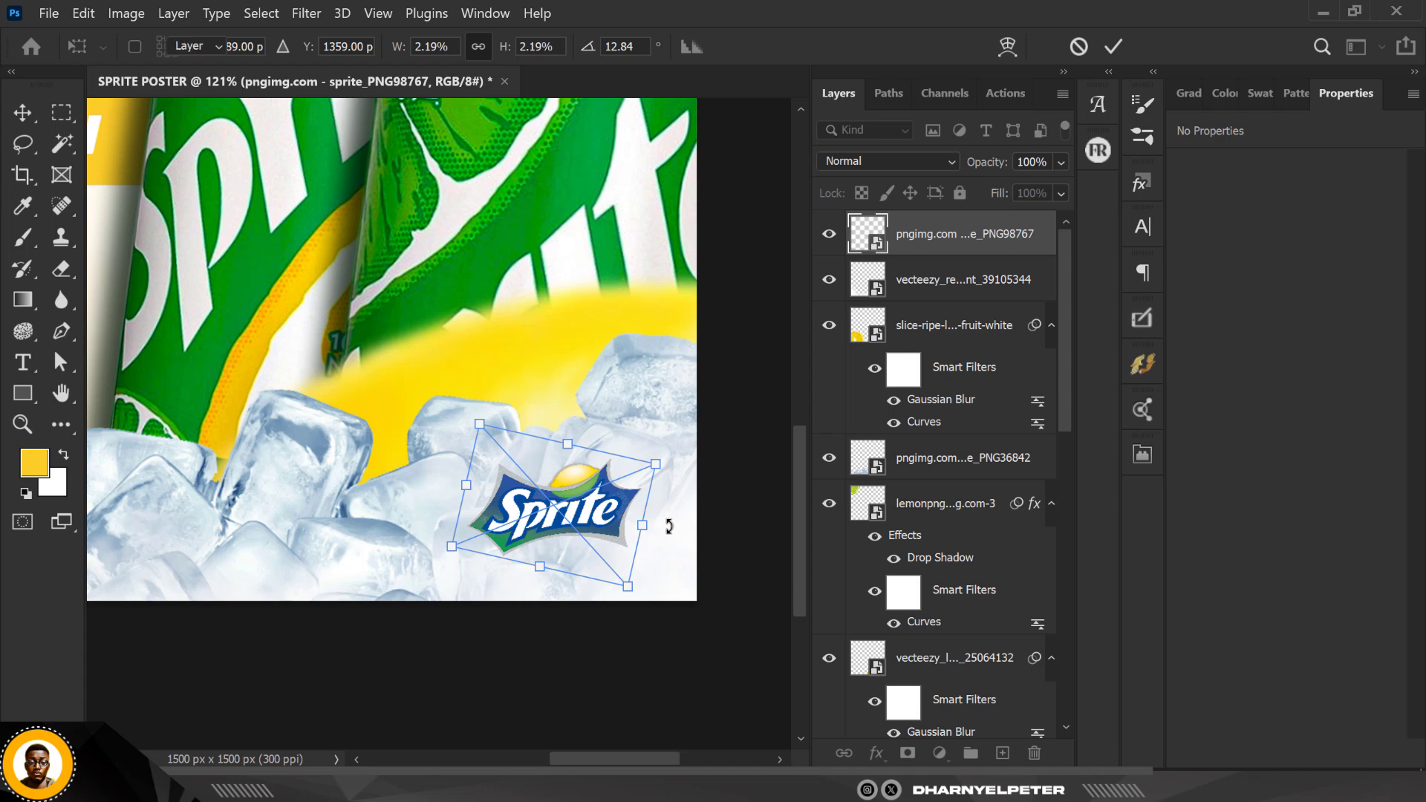
key(Return)
scroll(638, 516, down, 3)
scroll(637, 516, down, 3)
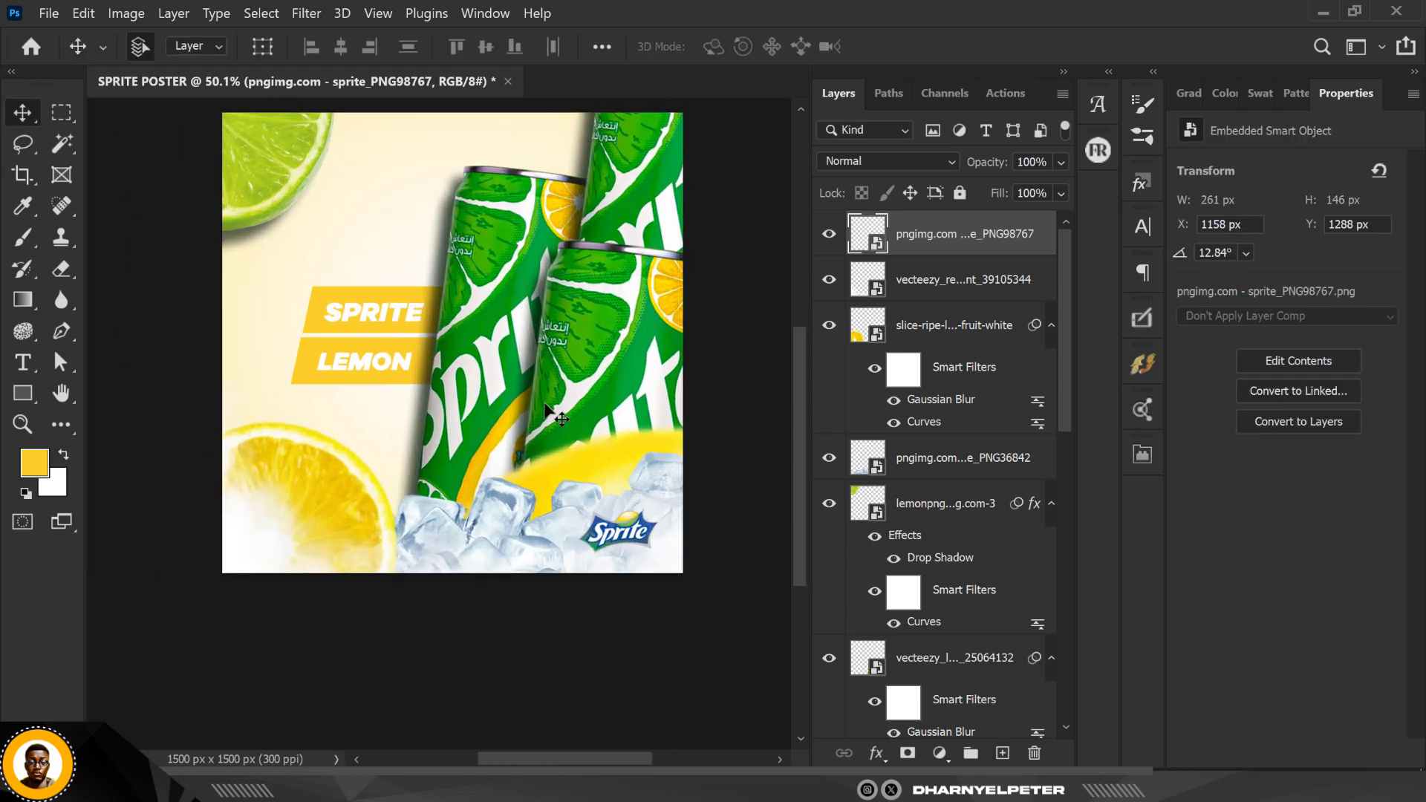
scroll(567, 413, up, 1)
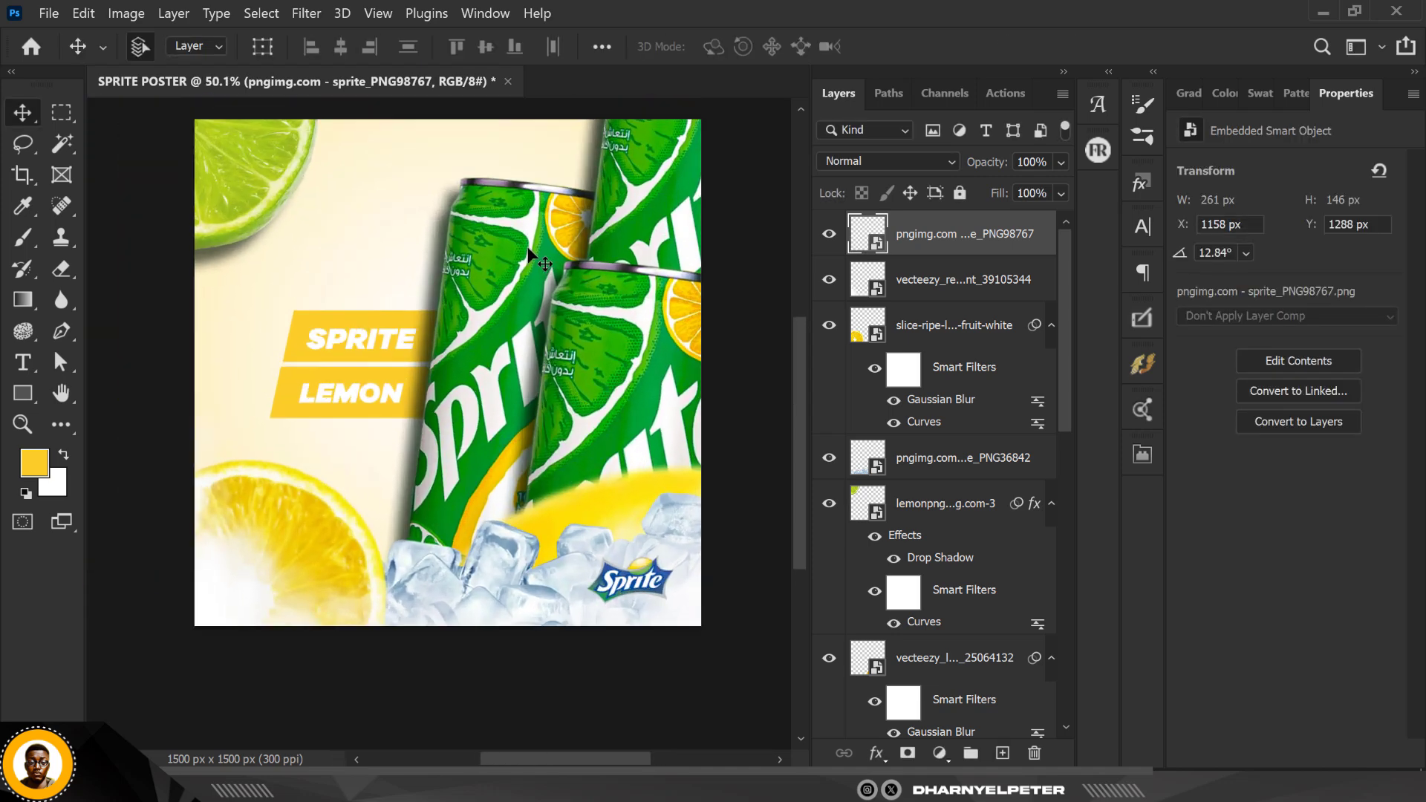
key(ctrl)
scroll(528, 247, up, 1)
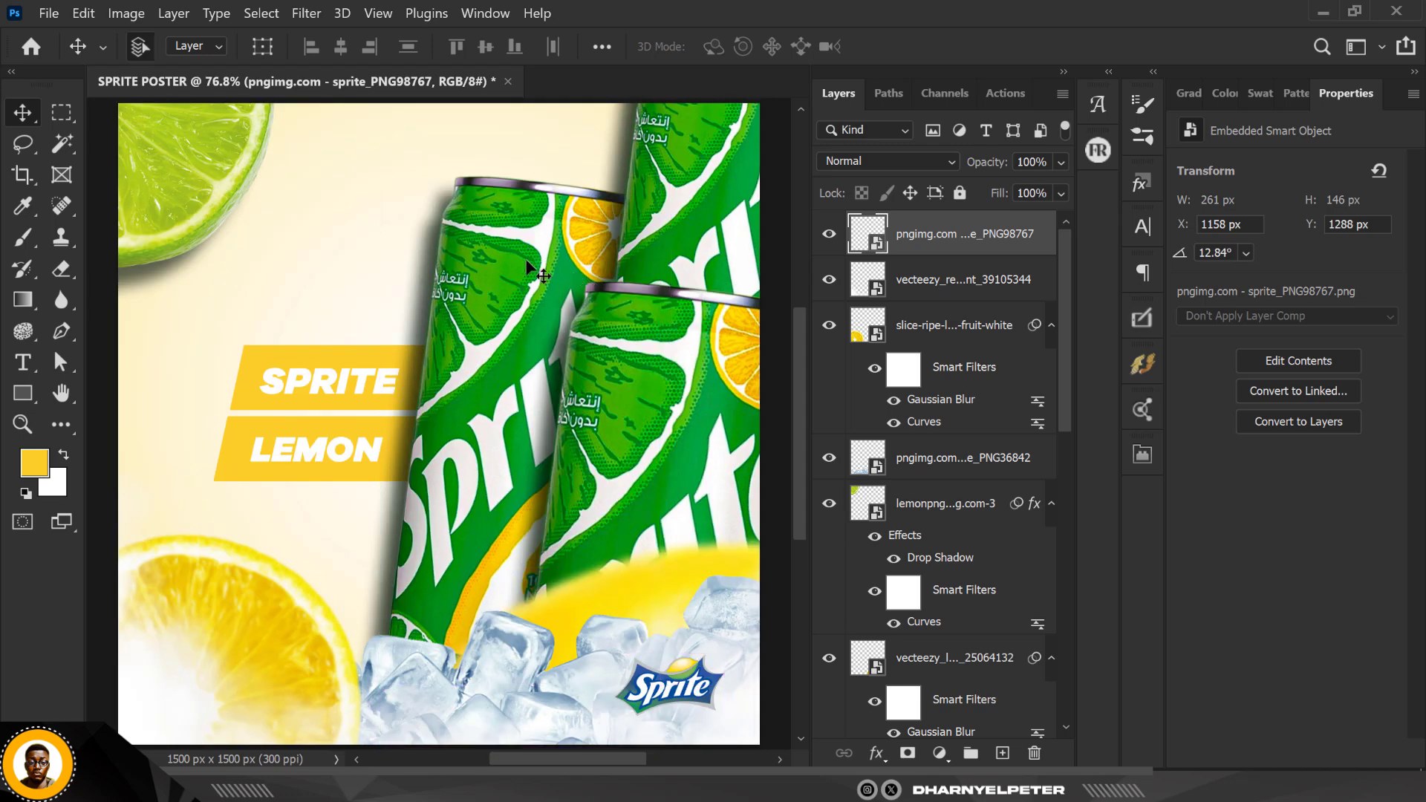
scroll(377, 378, down, 1)
scroll(378, 379, down, 1)
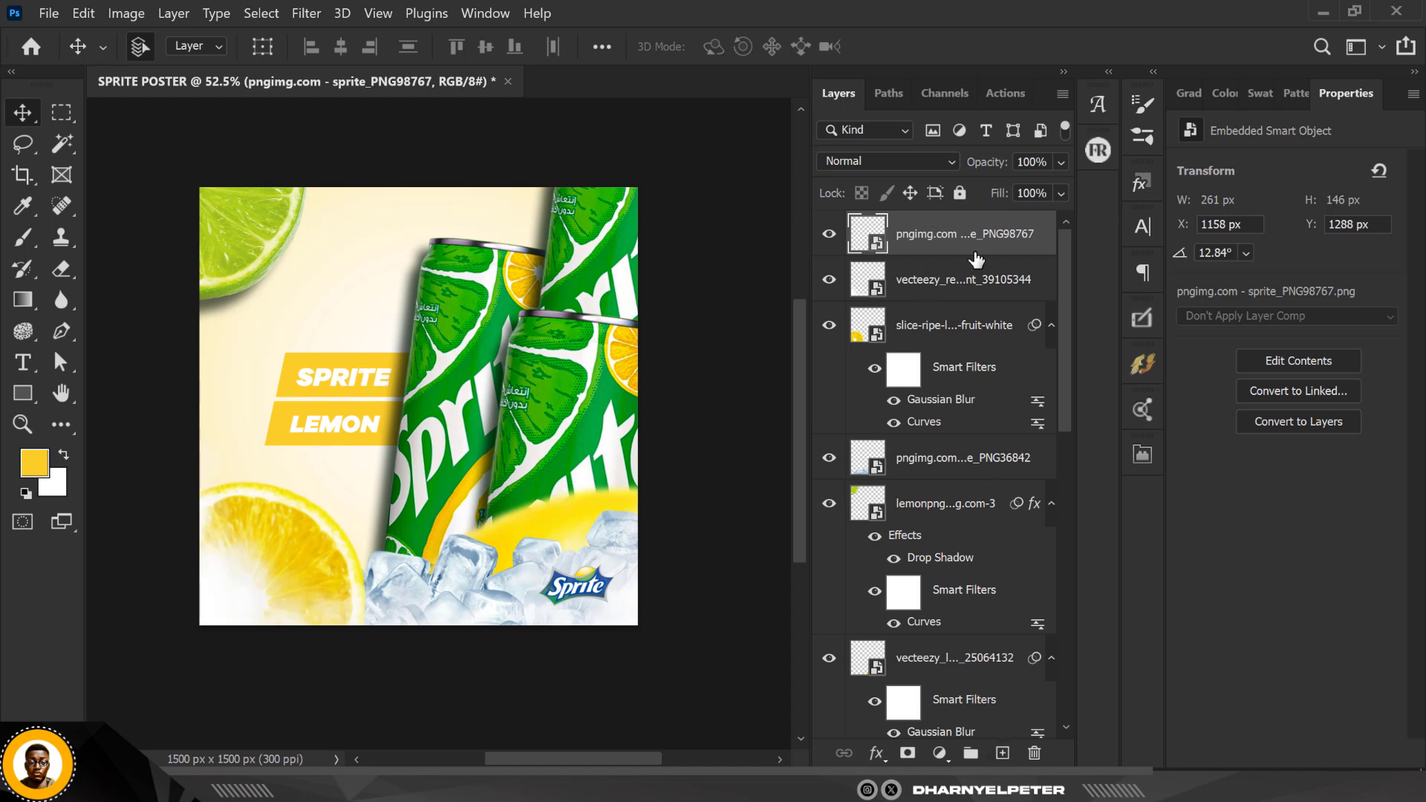
Stamp all visible layers into a new top layer and convert it to a smart object
key(ctrl+shift+alt+e)
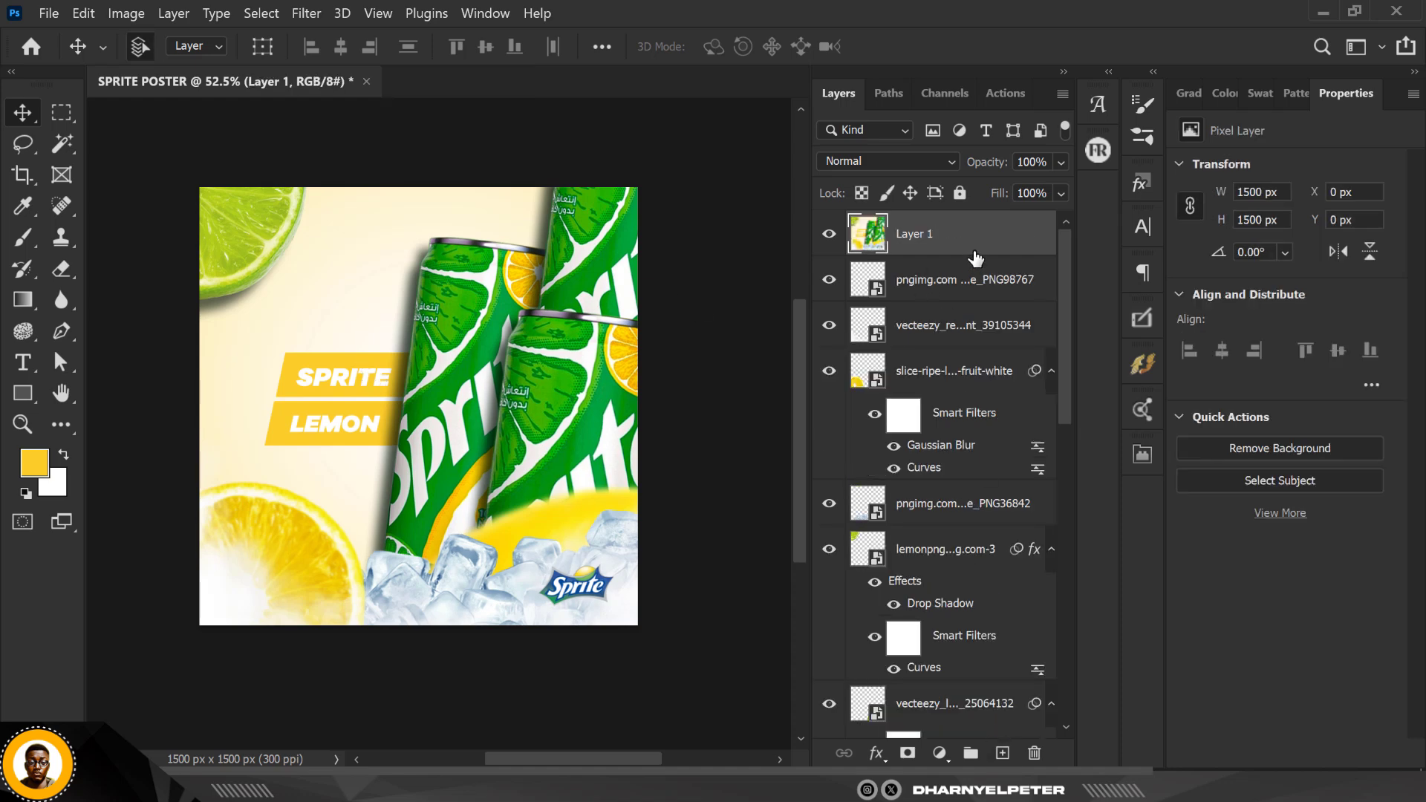
right_click(966, 237)
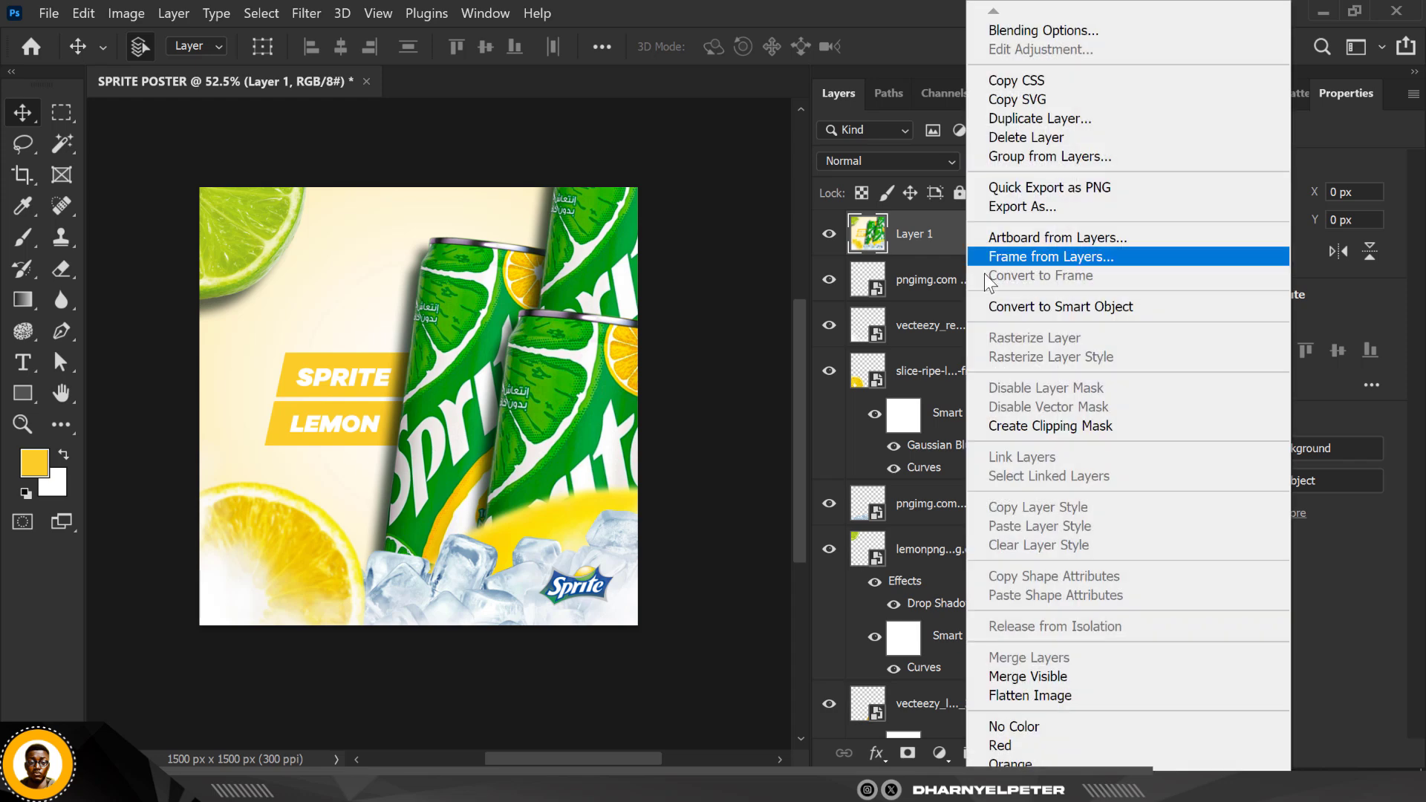
click(1053, 306)
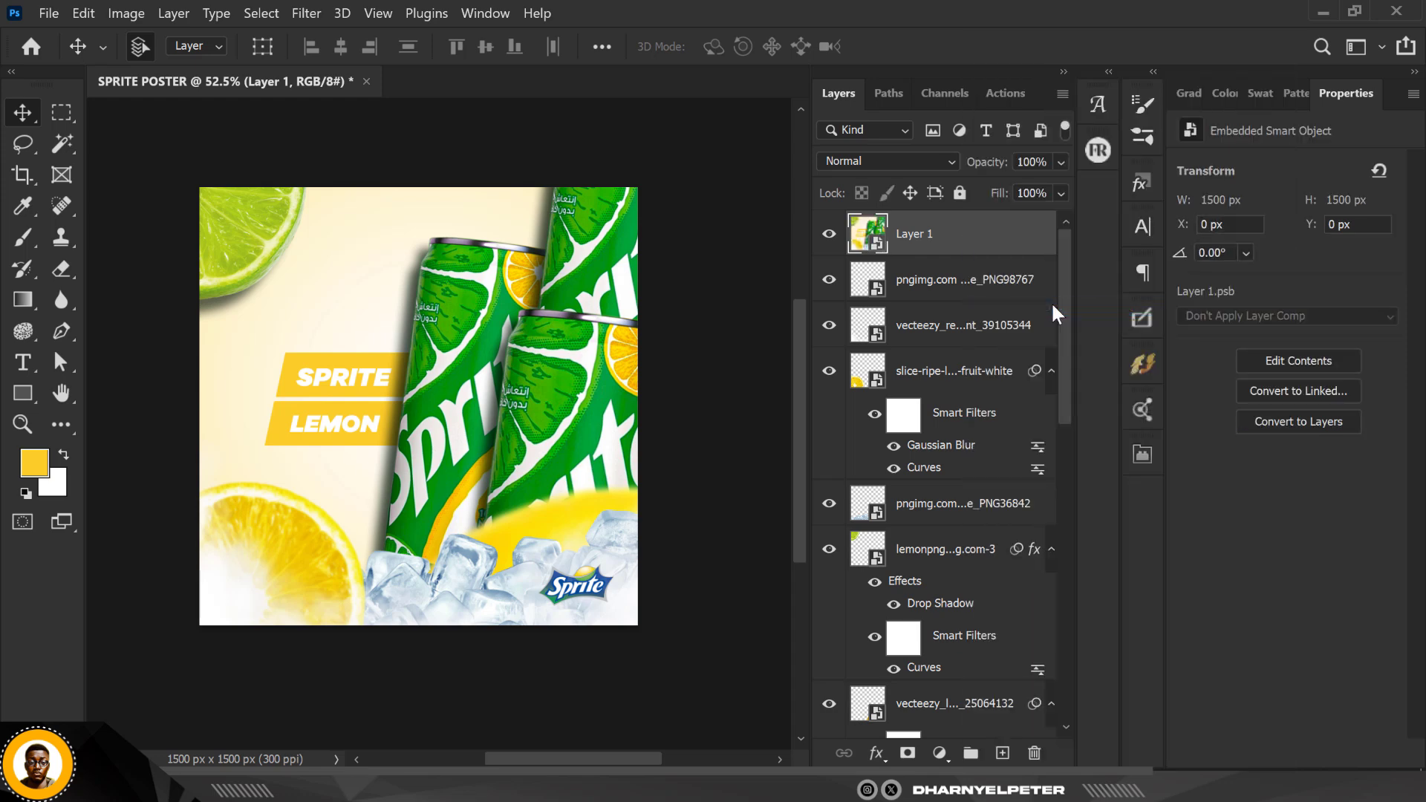
Apply a Camera Raw Filter to the stamped smart object with Shadows -23, Texture +35, Clarity +3 and slightly lowered Blacks
click(305, 15)
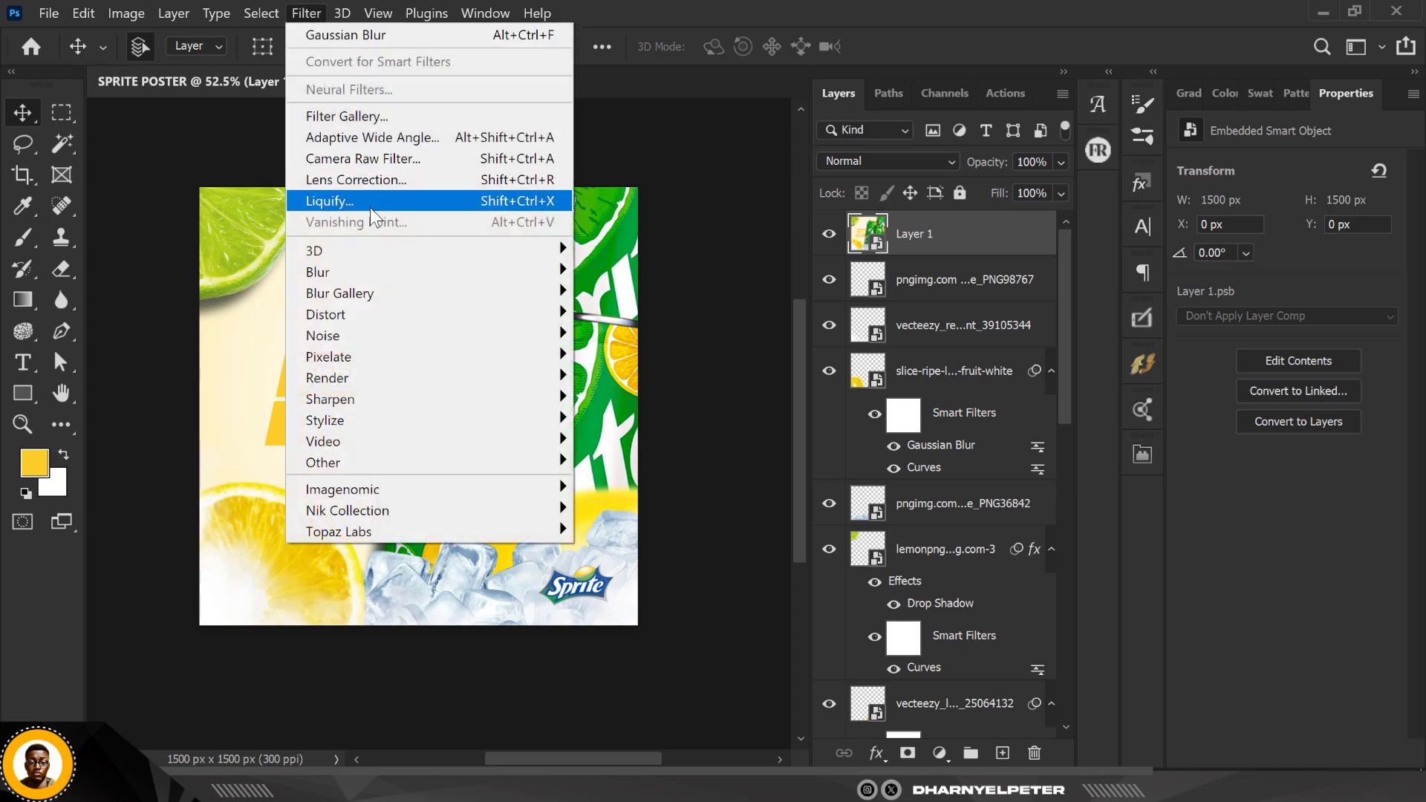
click(372, 160)
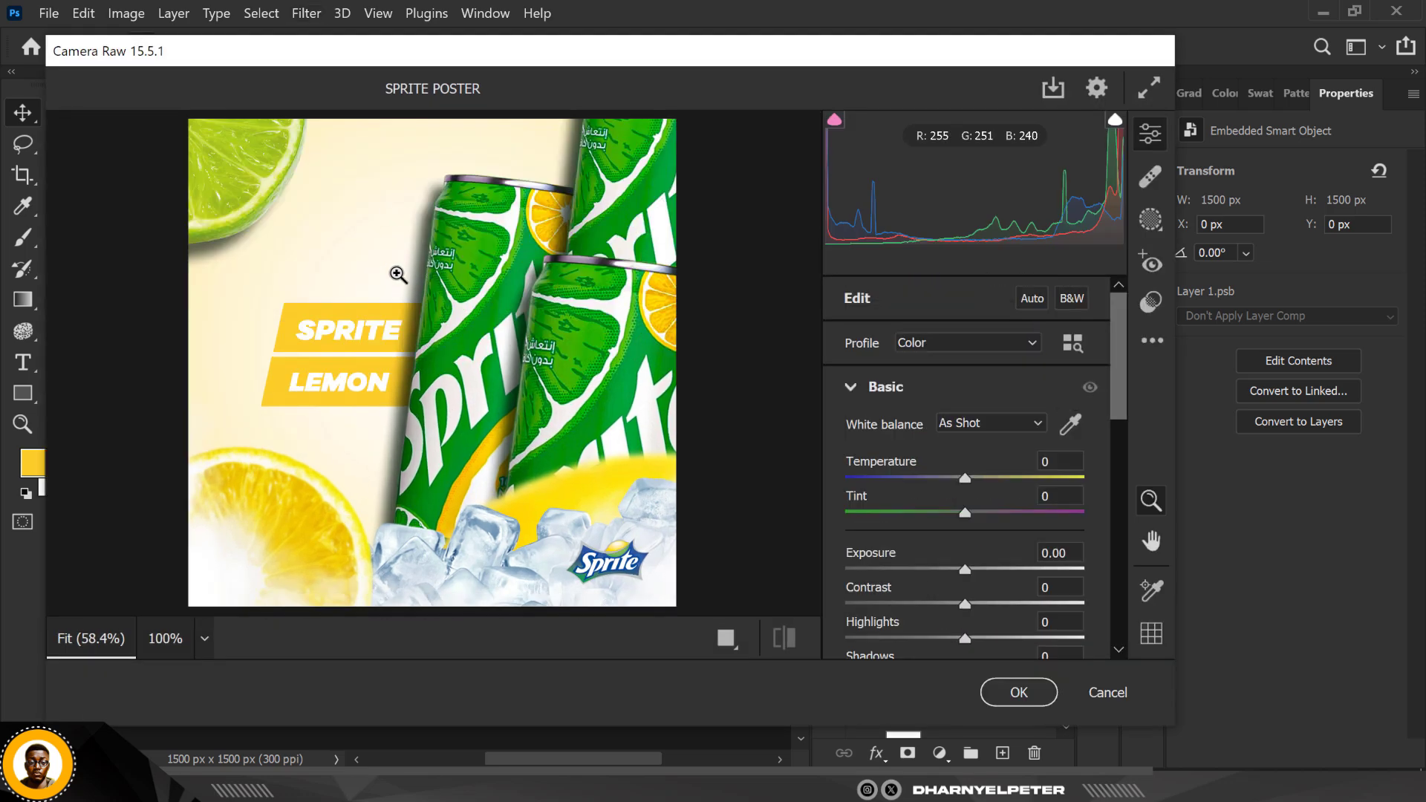
scroll(958, 550, down, 2)
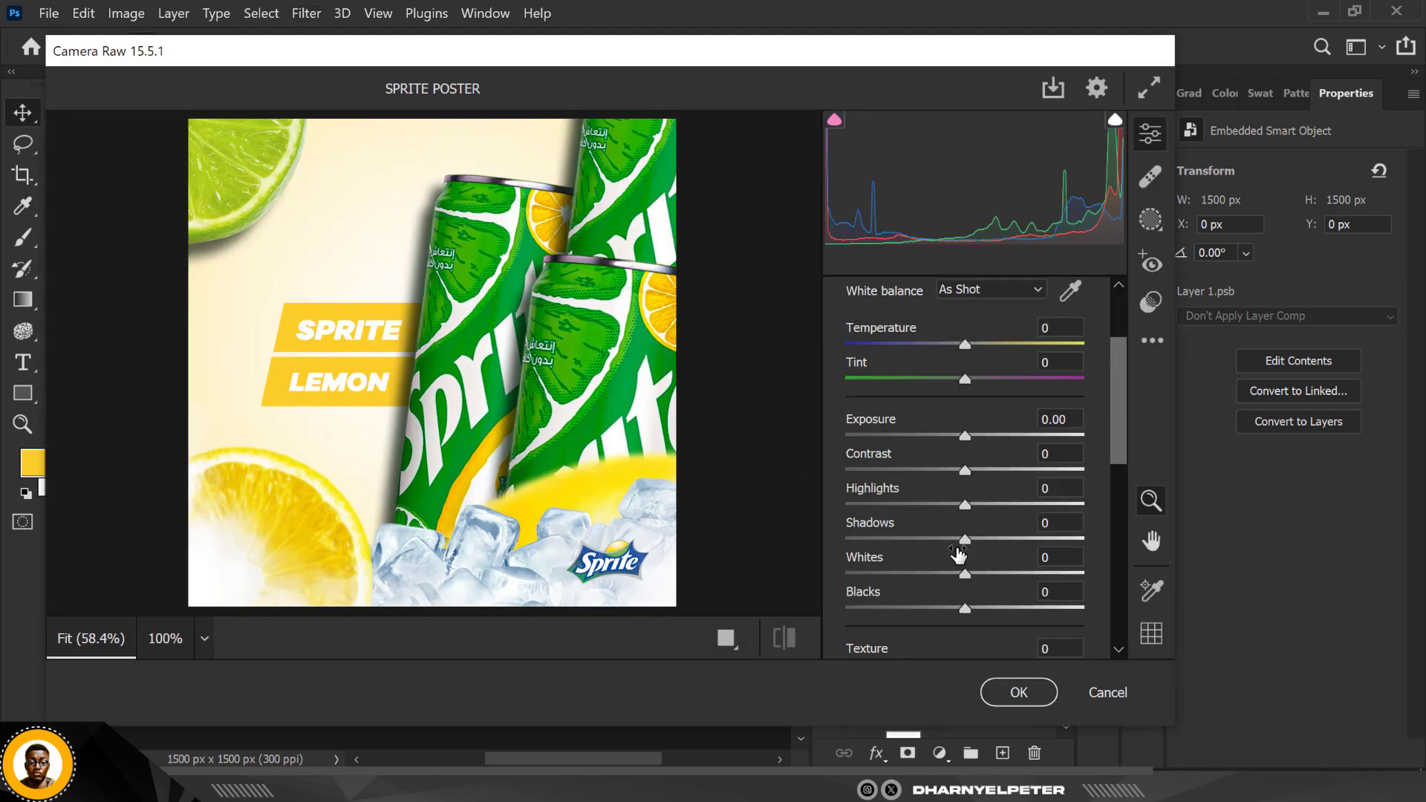
drag(966, 539, 939, 542)
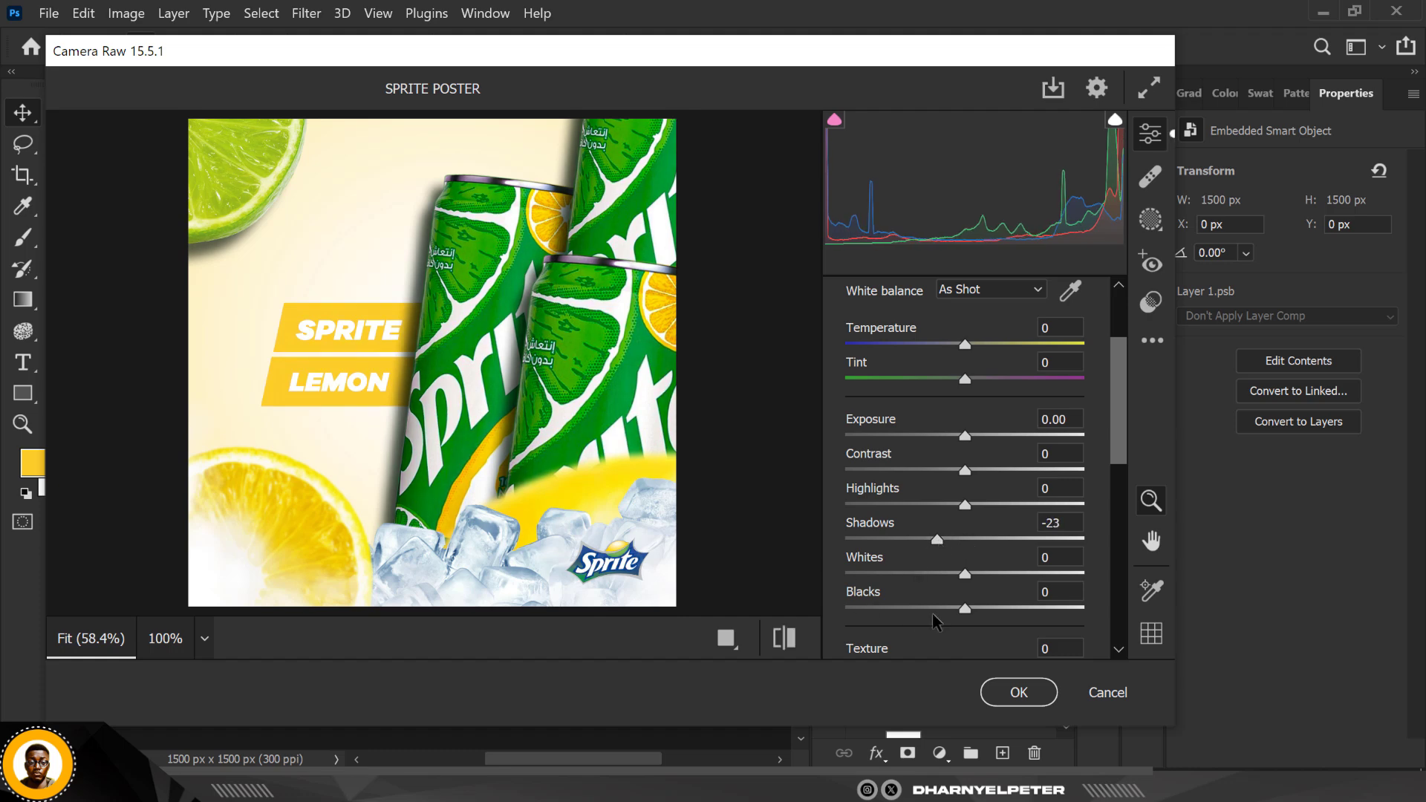
scroll(966, 587, down, 2)
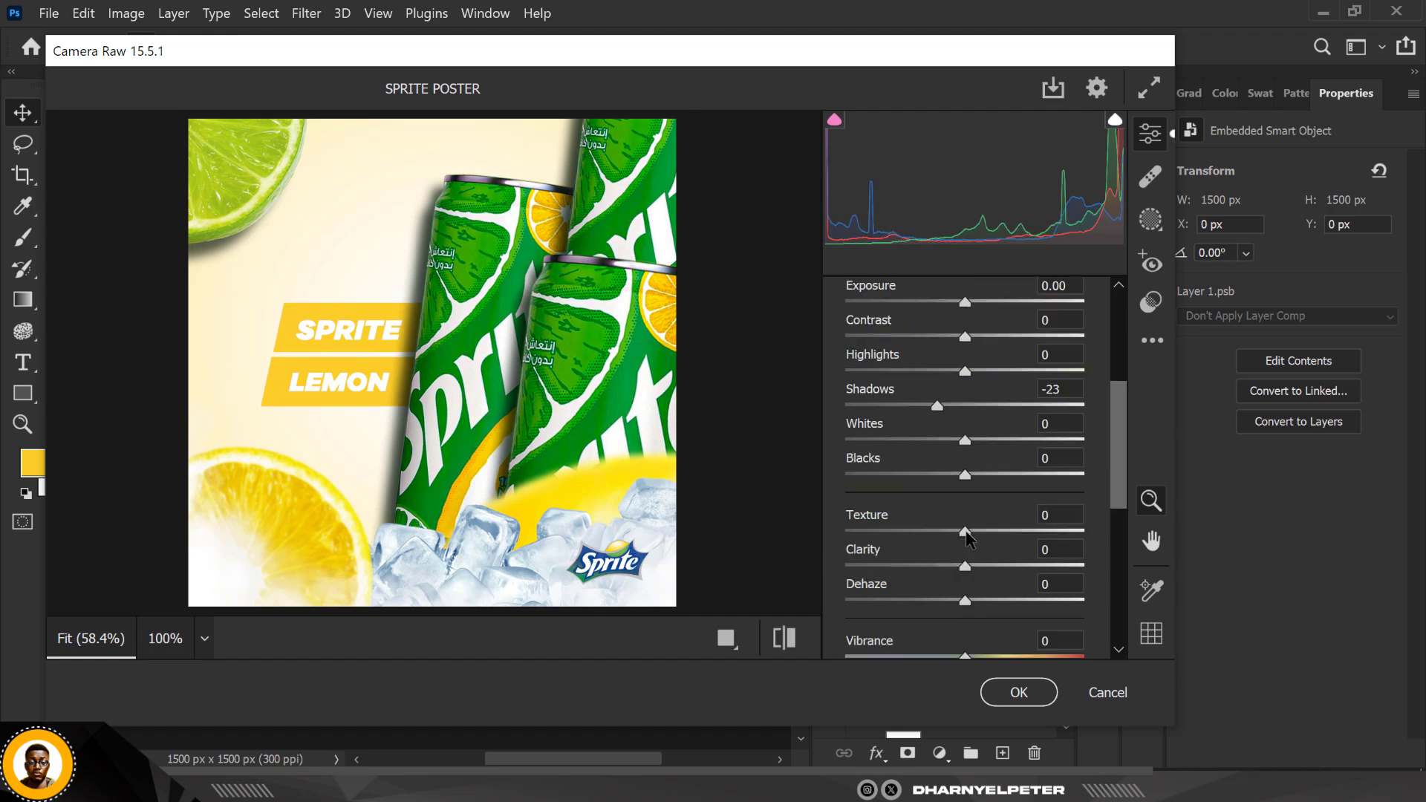
drag(967, 531, 968, 566)
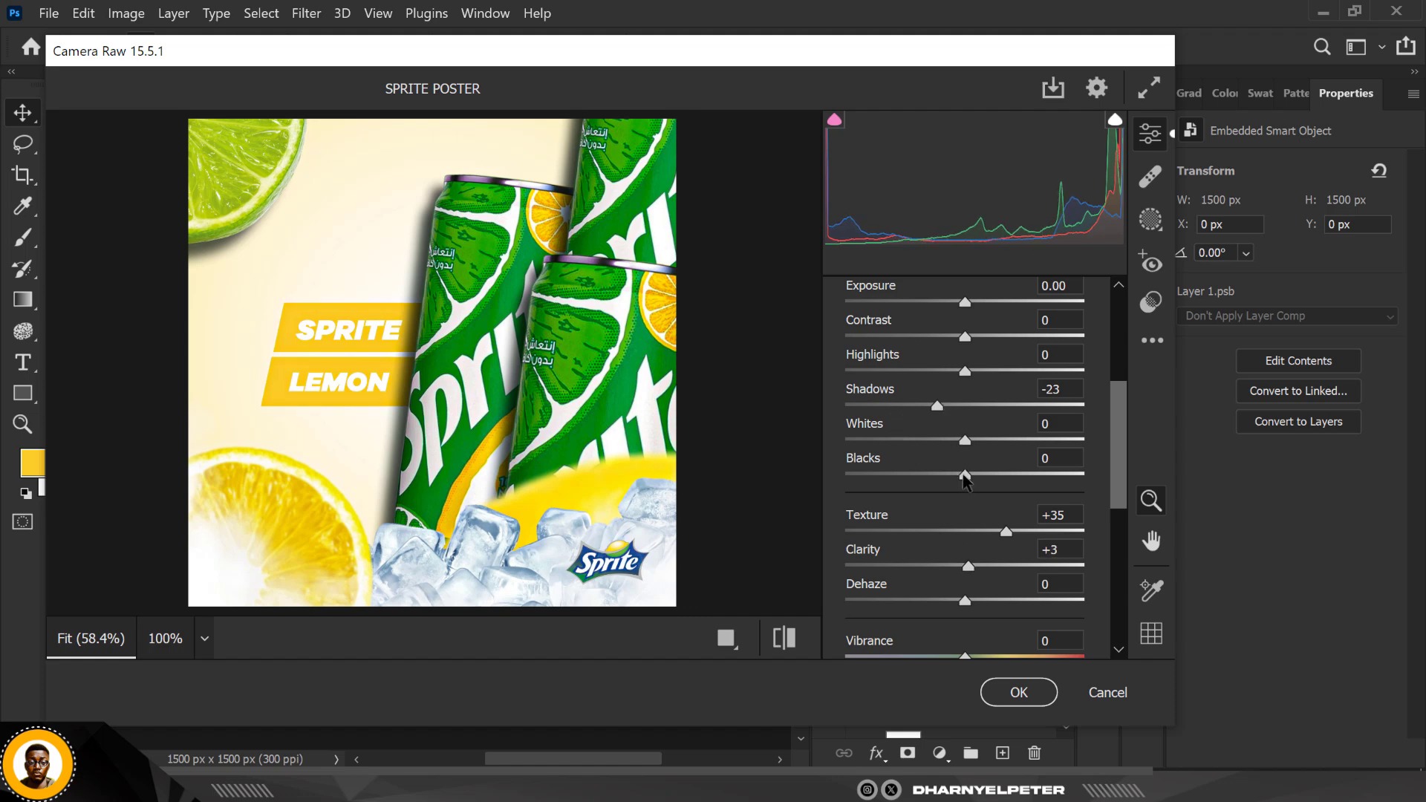
drag(965, 475, 938, 468)
click(1017, 692)
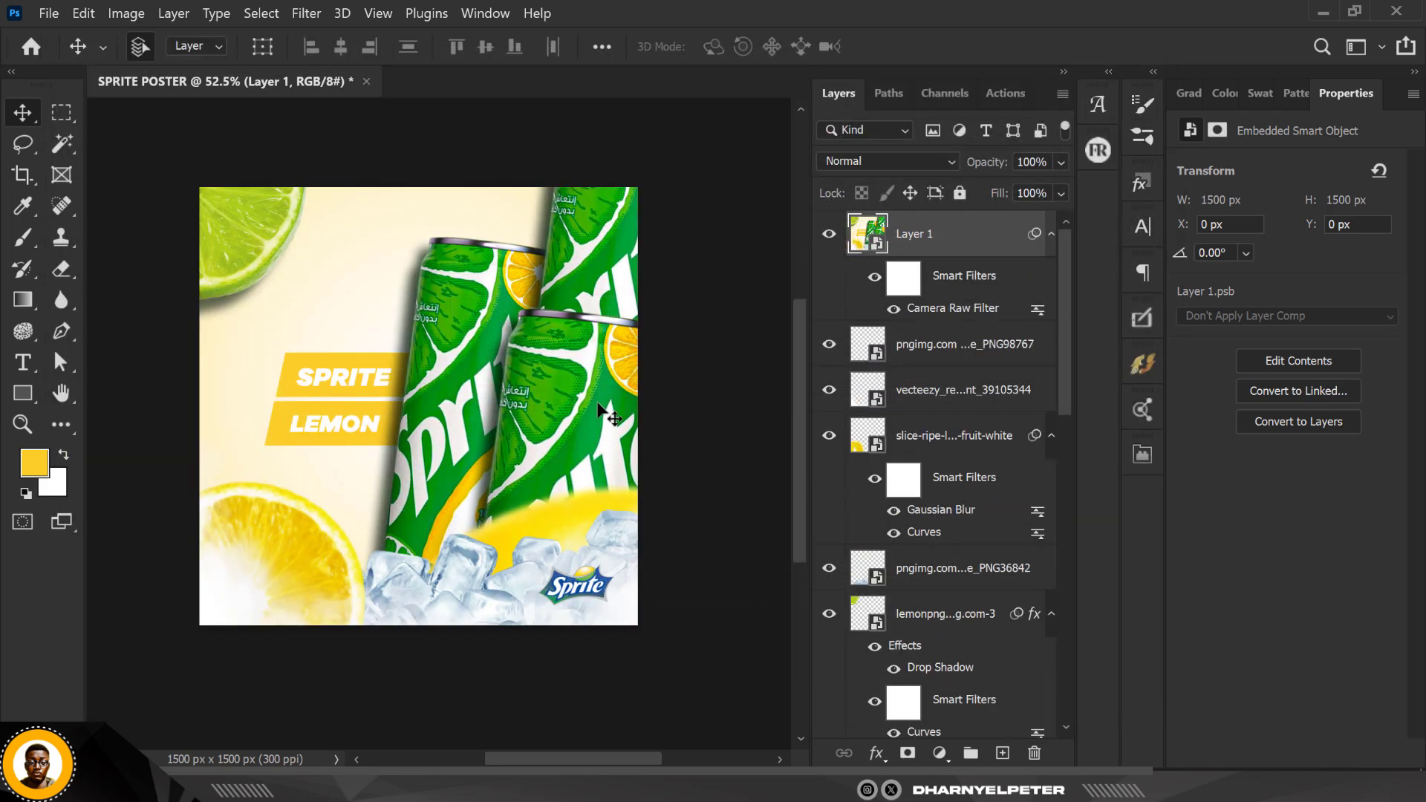
Examine the graded poster closely and as a whole, checking the cans, citrus, ice, text bars and logo
scroll(559, 319, down, 2)
scroll(558, 319, up, 1)
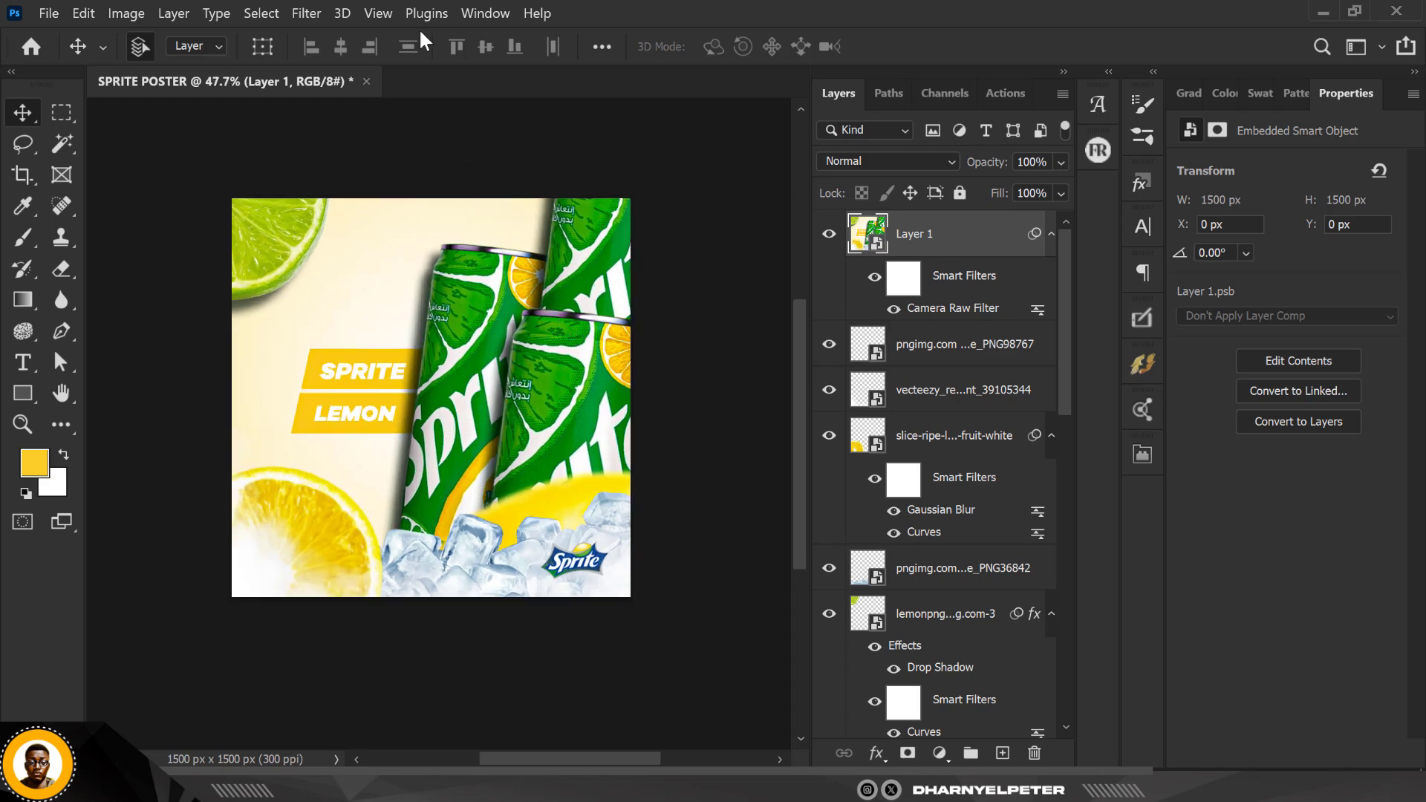
scroll(368, 292, up, 3)
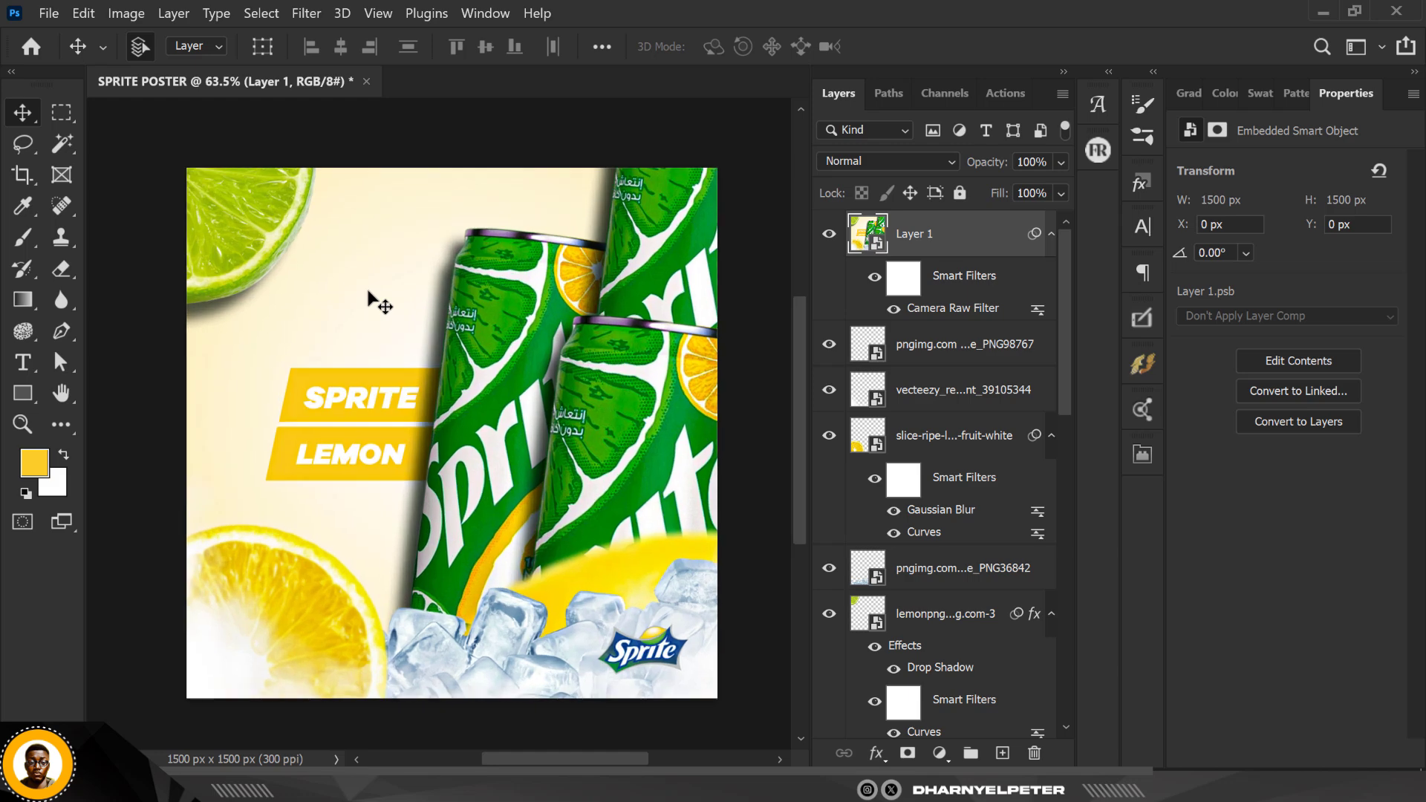
scroll(456, 290, up, 2)
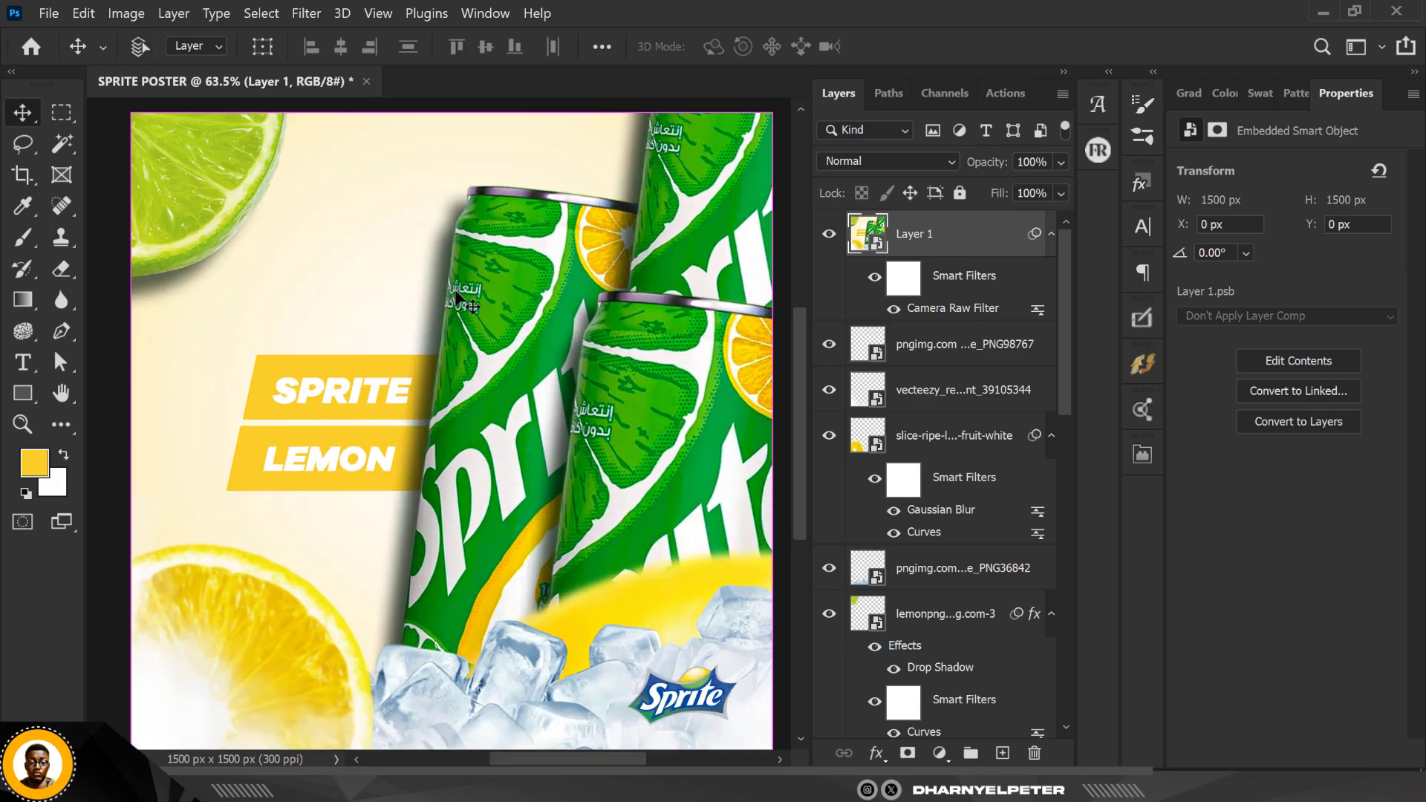
scroll(443, 299, down, 2)
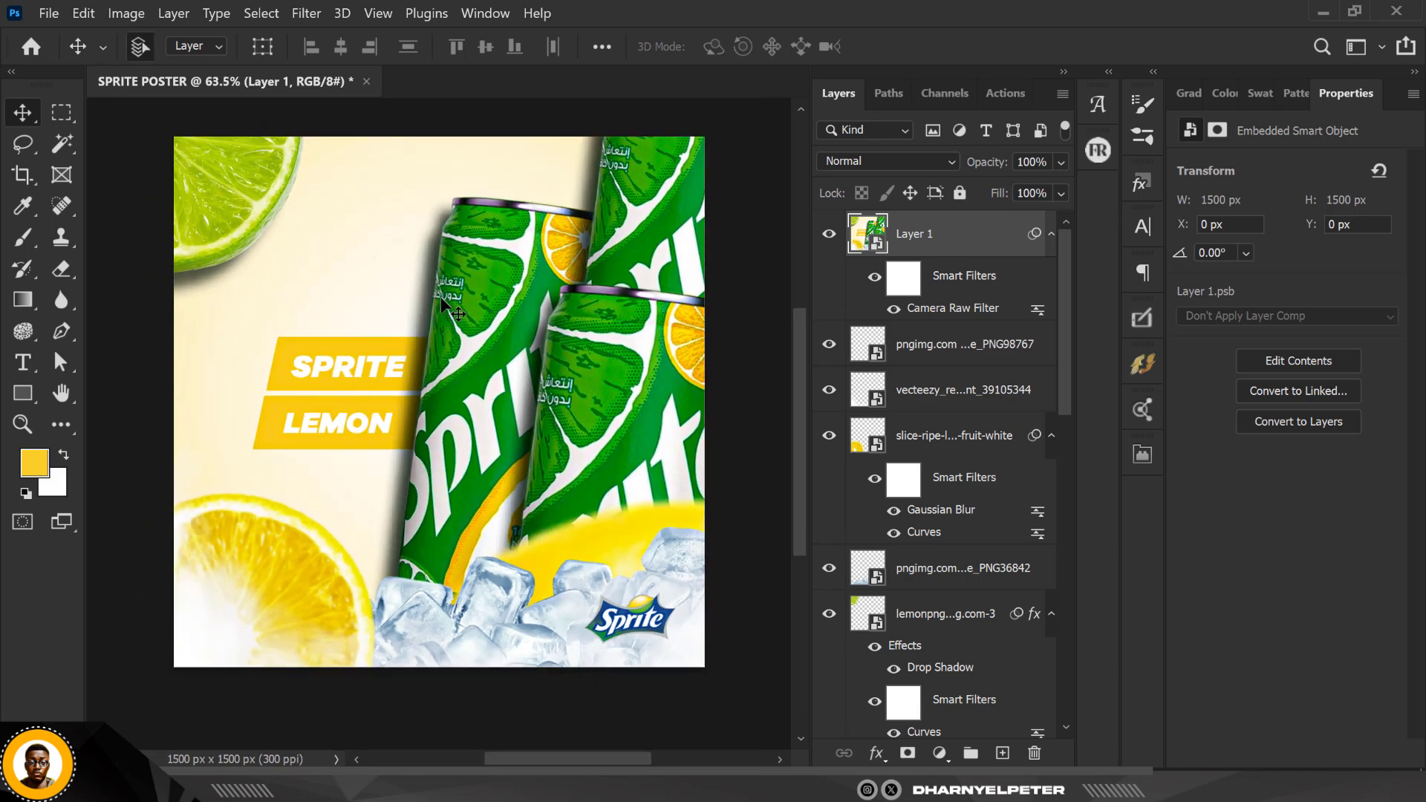
scroll(440, 297, down, 1)
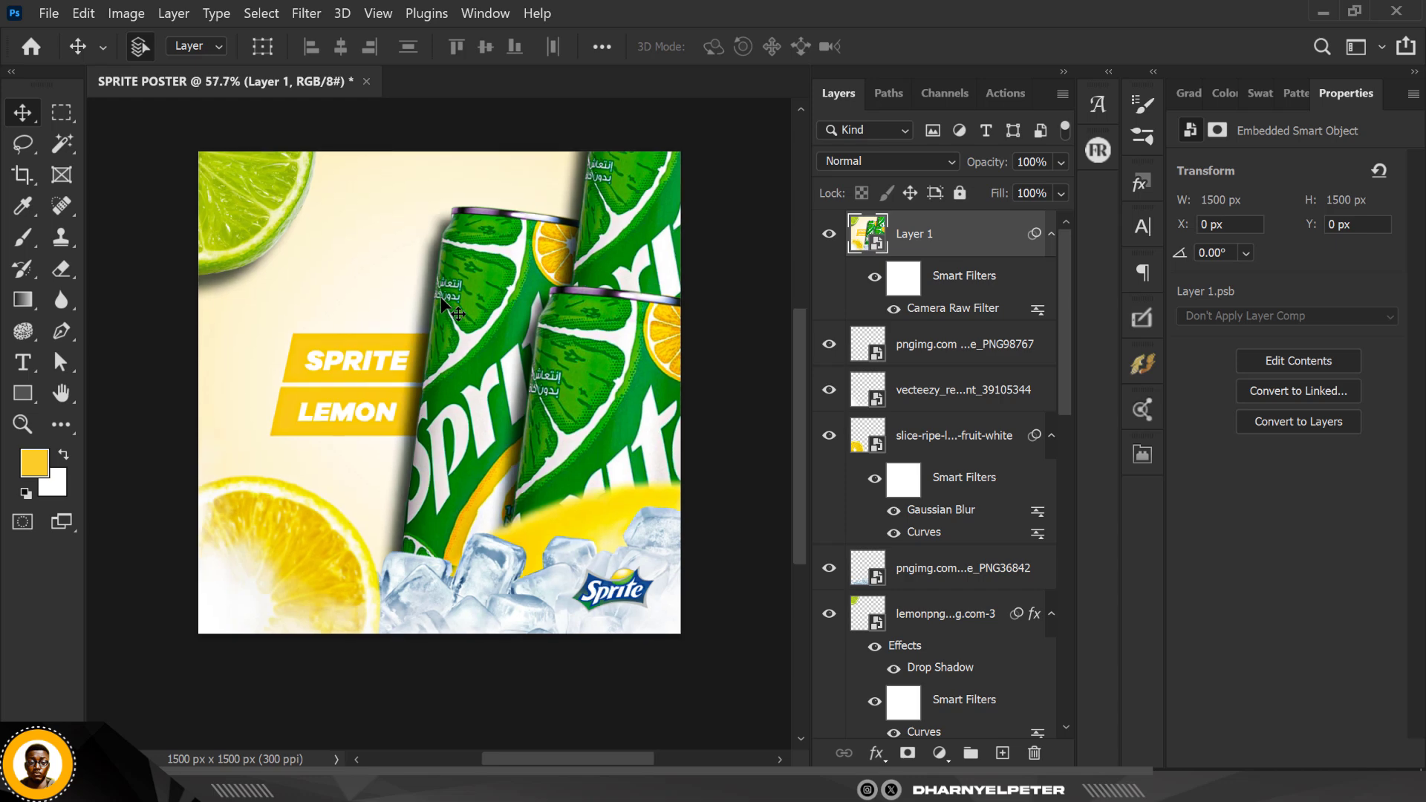
scroll(639, 365, down, 1)
scroll(578, 356, down, 1)
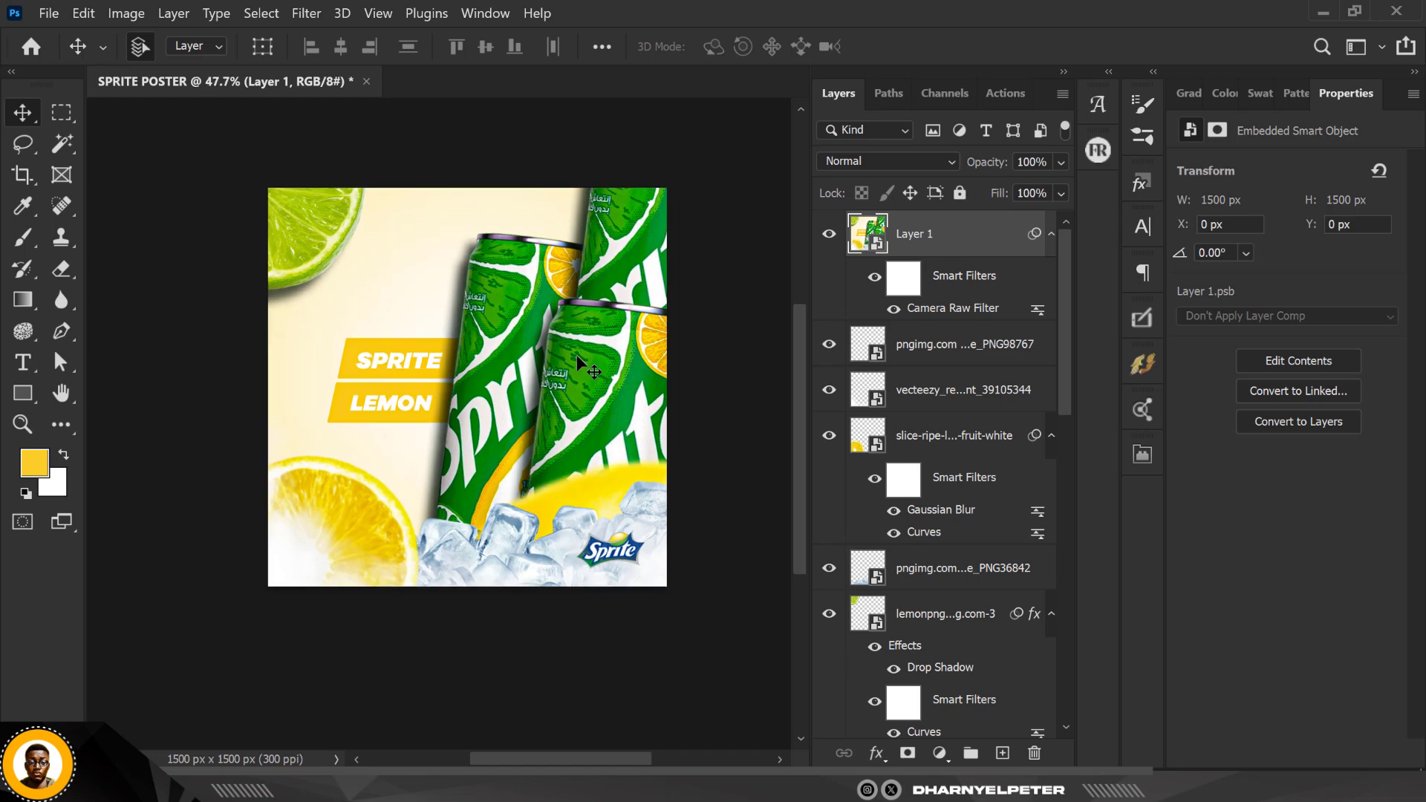
scroll(458, 211, up, 2)
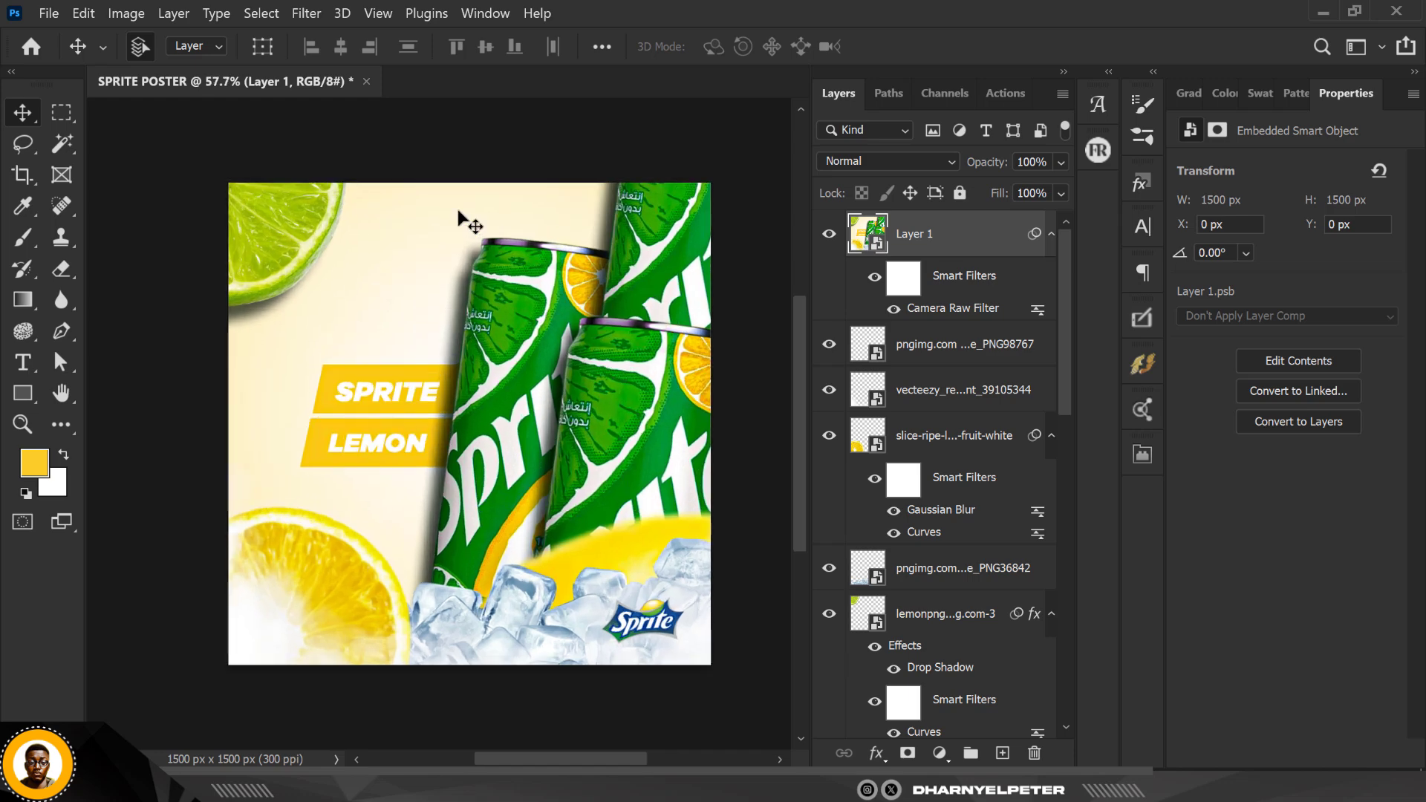
scroll(458, 216, up, 3)
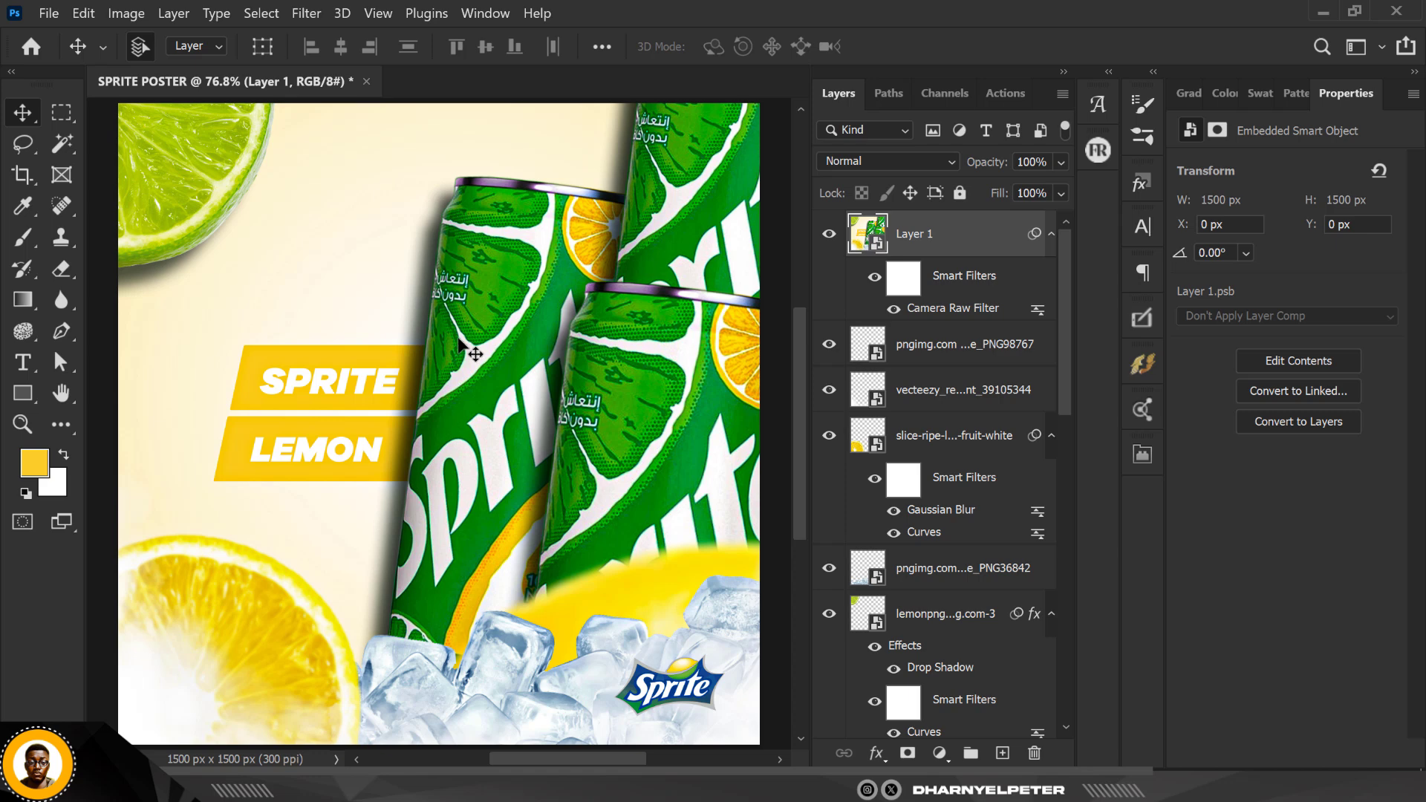
scroll(459, 340, down, 1)
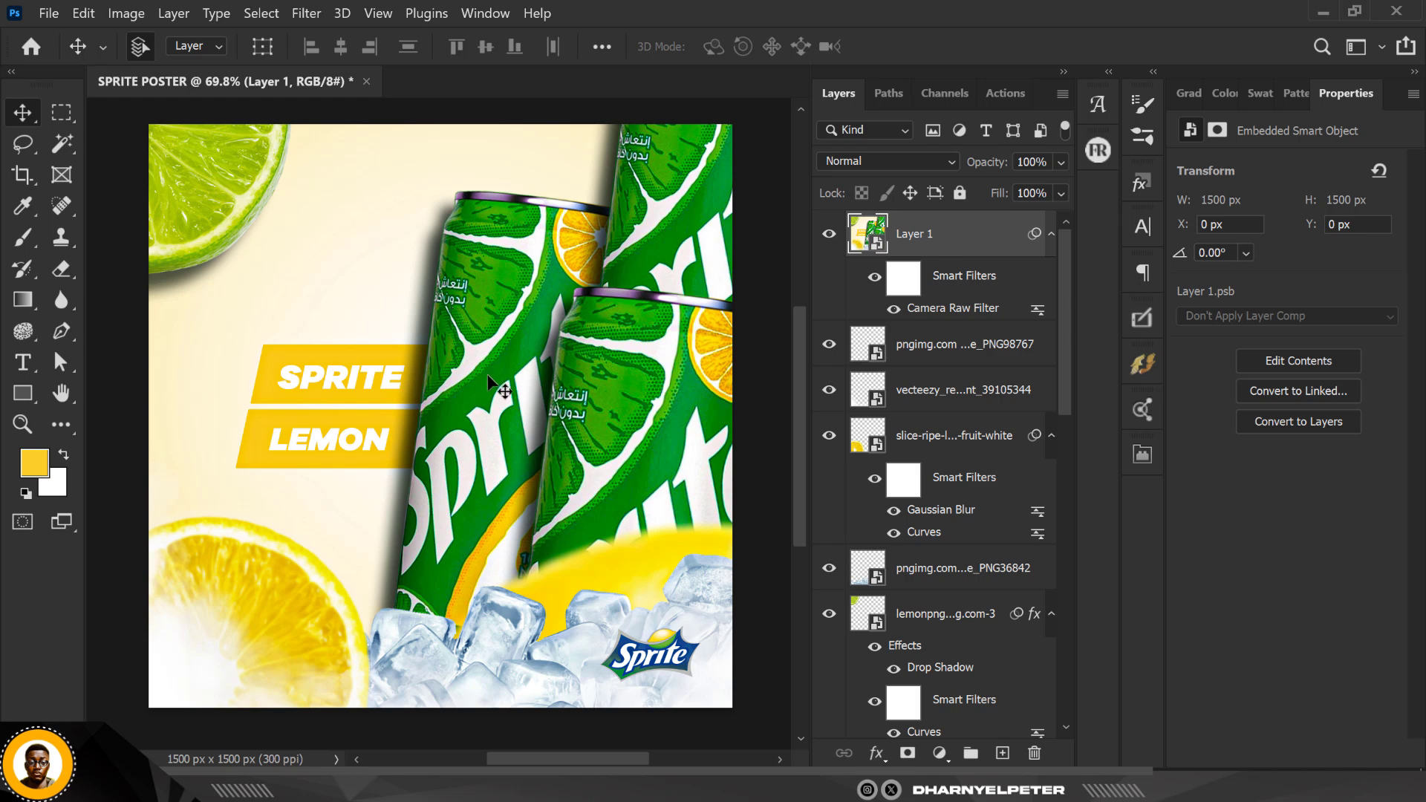
scroll(505, 392, down, 1)
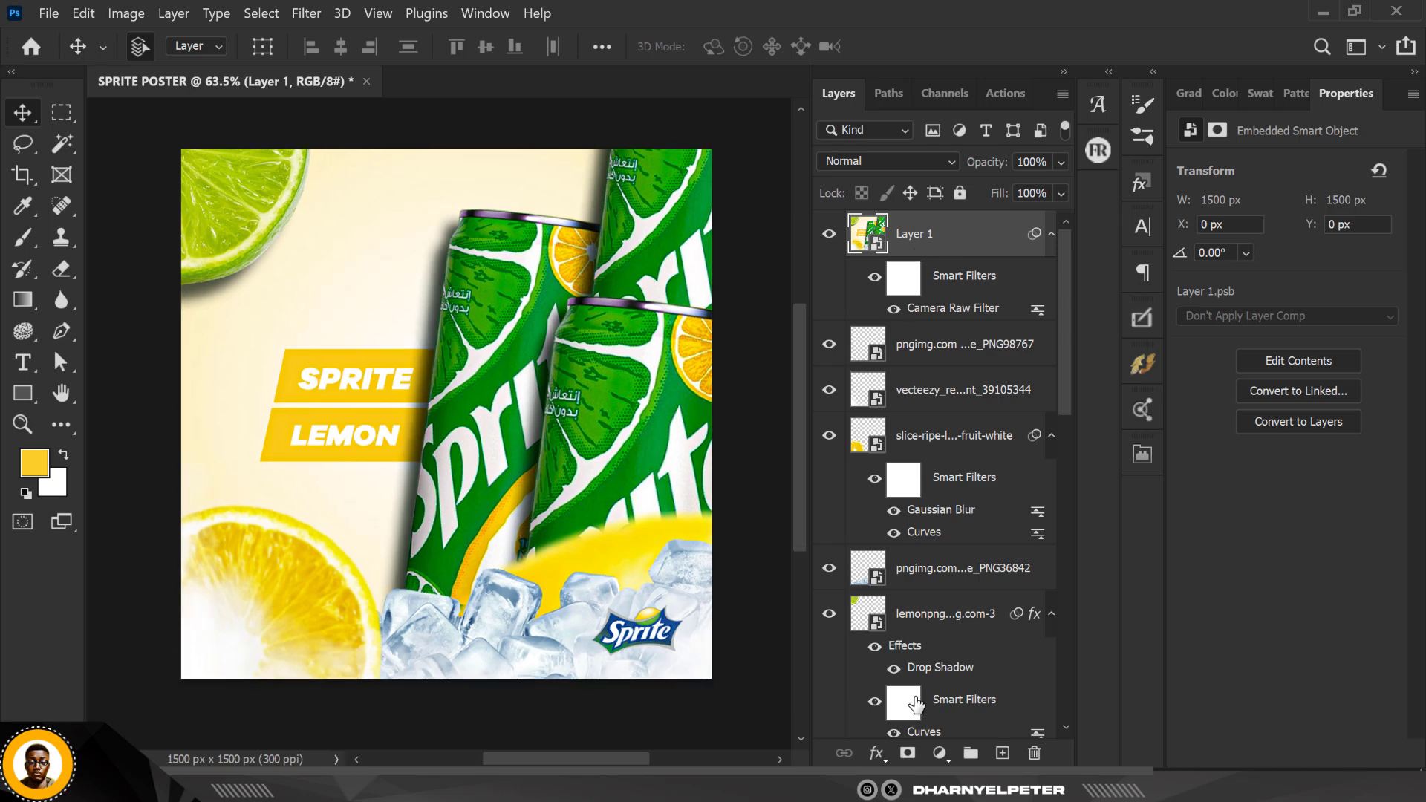
Add a Color Balance adjustment layer above the stamped layer and shift its midtones slightly toward red and yellow
click(940, 754)
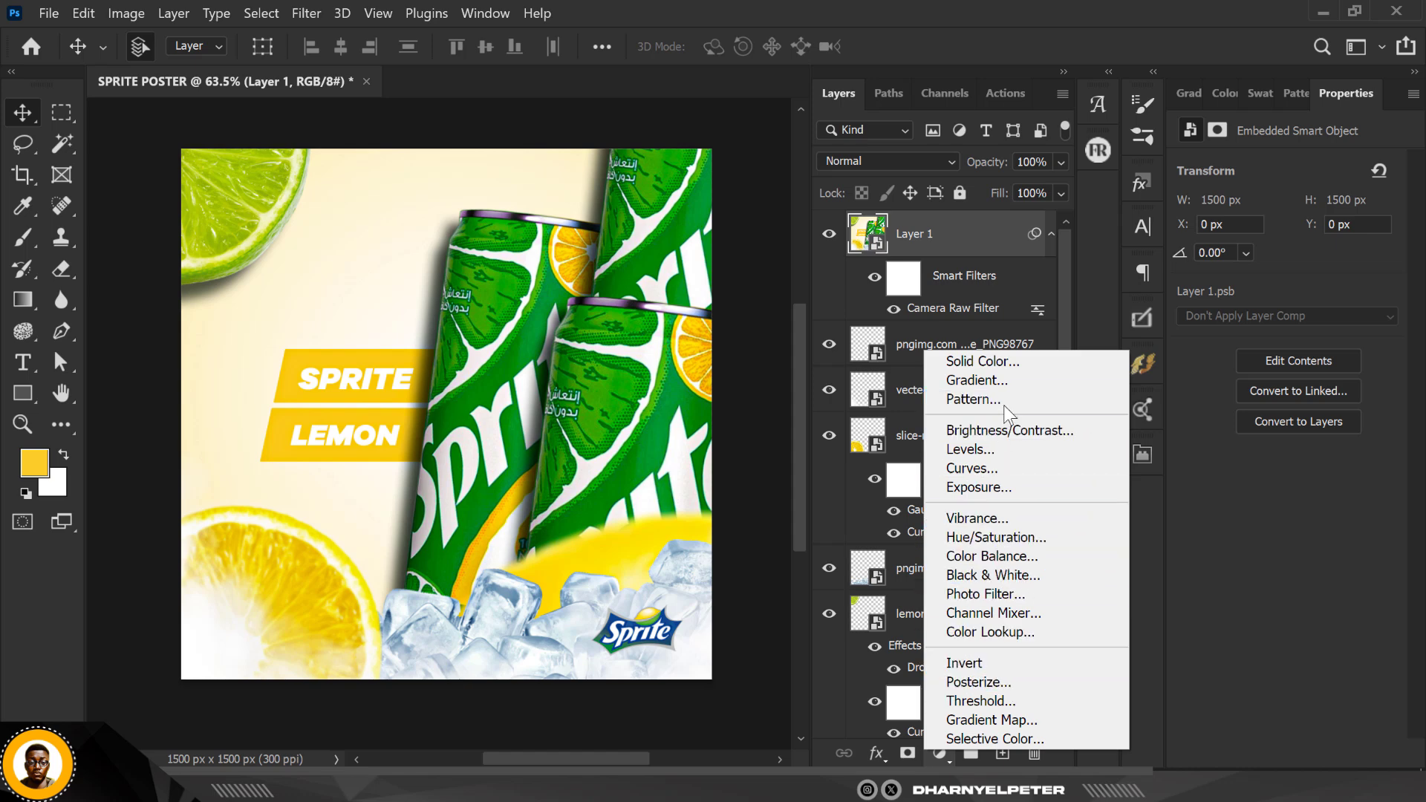
click(1008, 557)
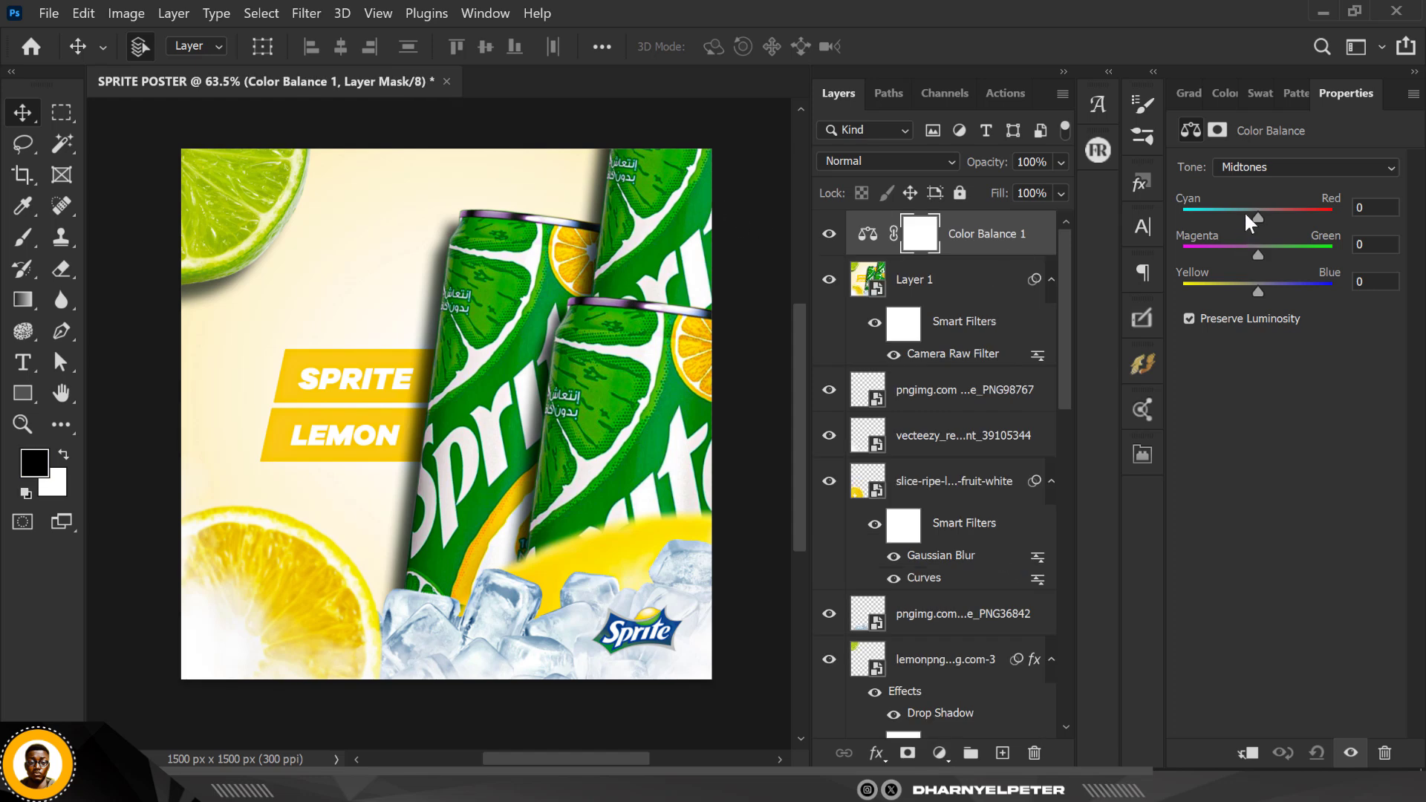
mouse_move(1259, 217)
mouse_down()
mouse_move(1281, 211)
mouse_move(1268, 214)
mouse_up()
drag(1259, 286, 1247, 289)
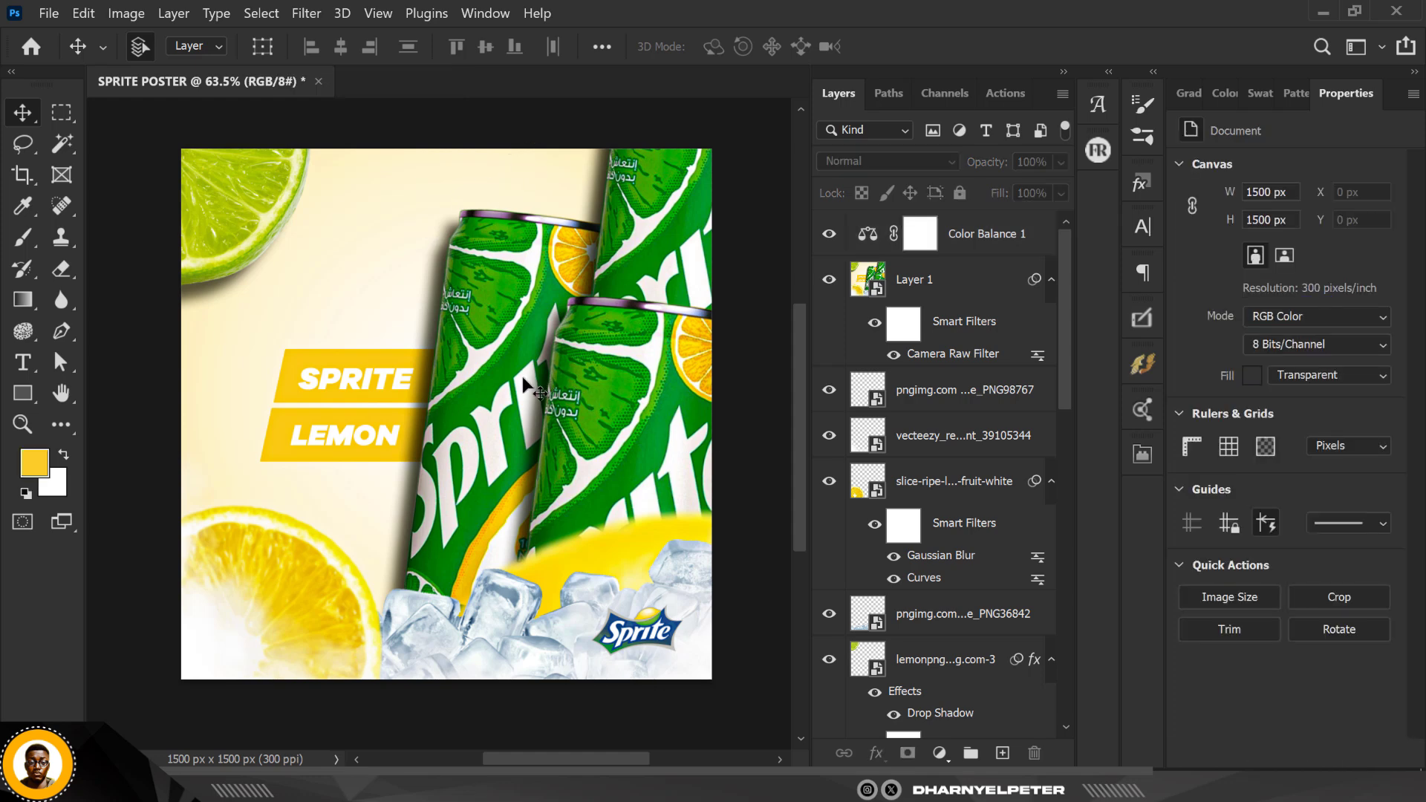
scroll(519, 382, down, 2)
scroll(518, 381, up, 2)
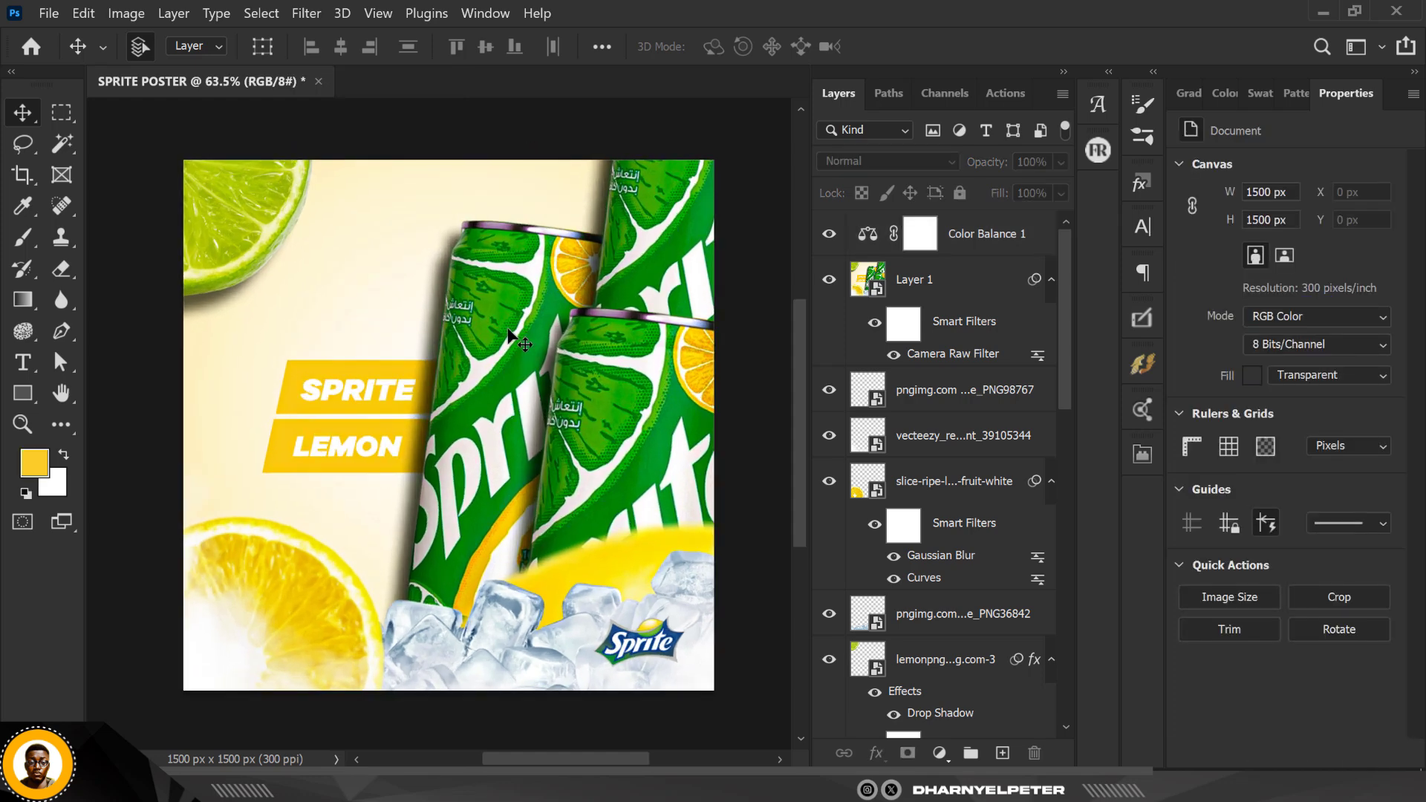